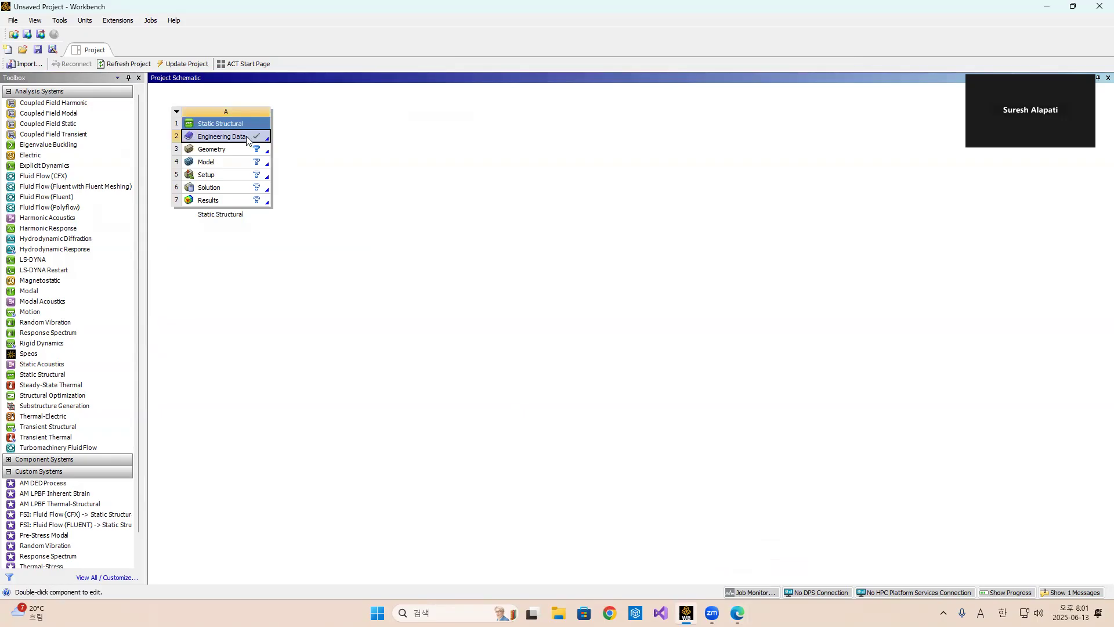
Open Engineering Data and duplicate the Structural Steel material.
double_click(247, 137)
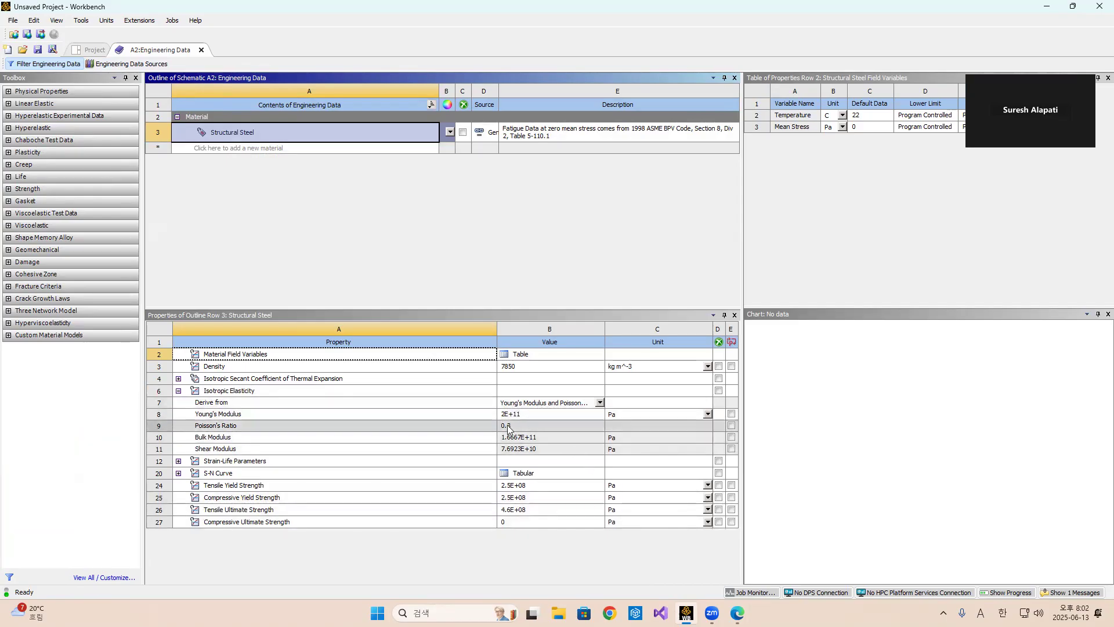
right_click(246, 138)
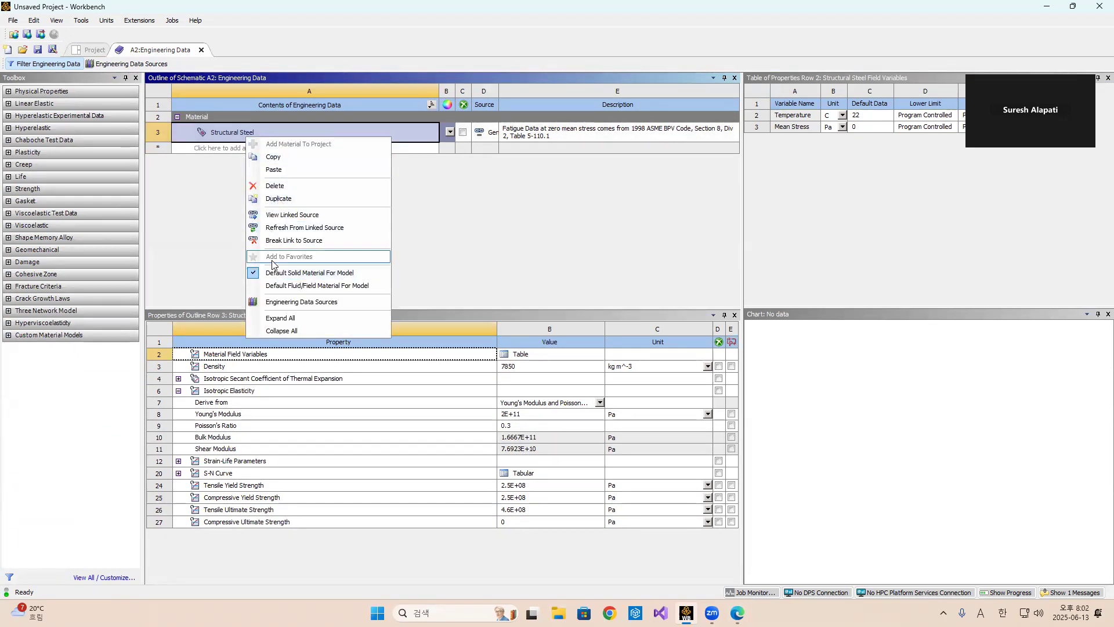
click(277, 199)
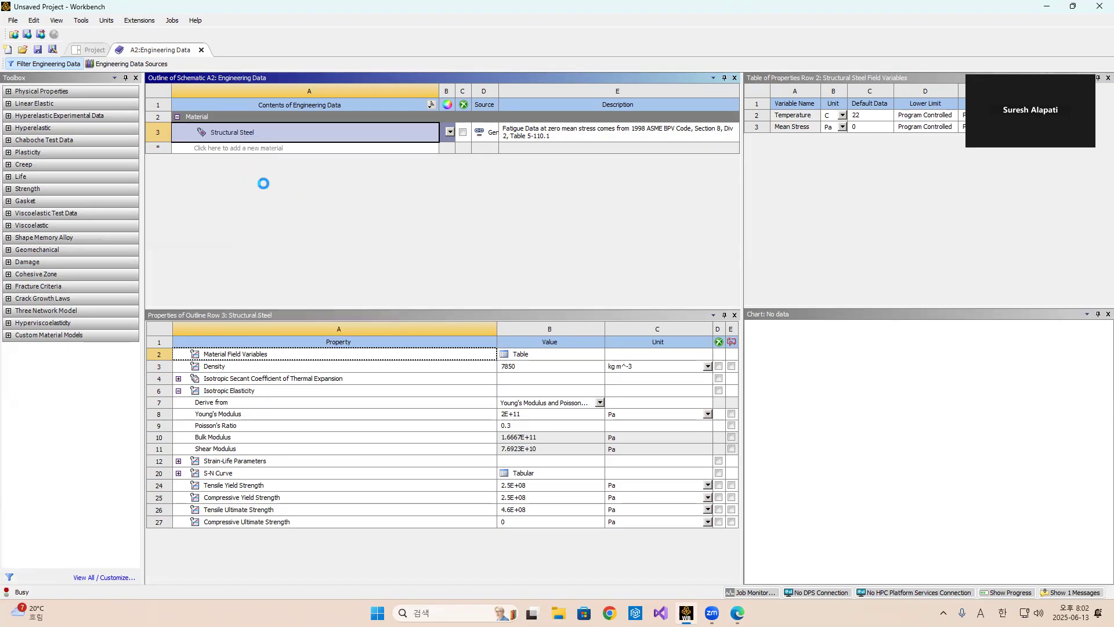
Rename the duplicated material as Aluminium.
click(250, 154)
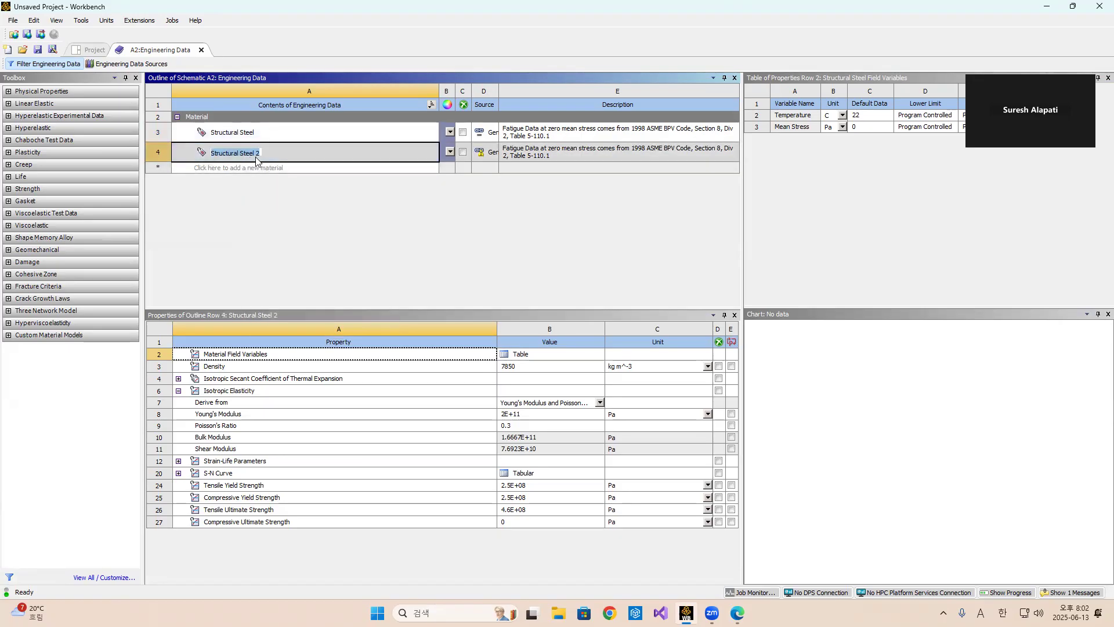
text(ㅌ)
key(BackSpace)
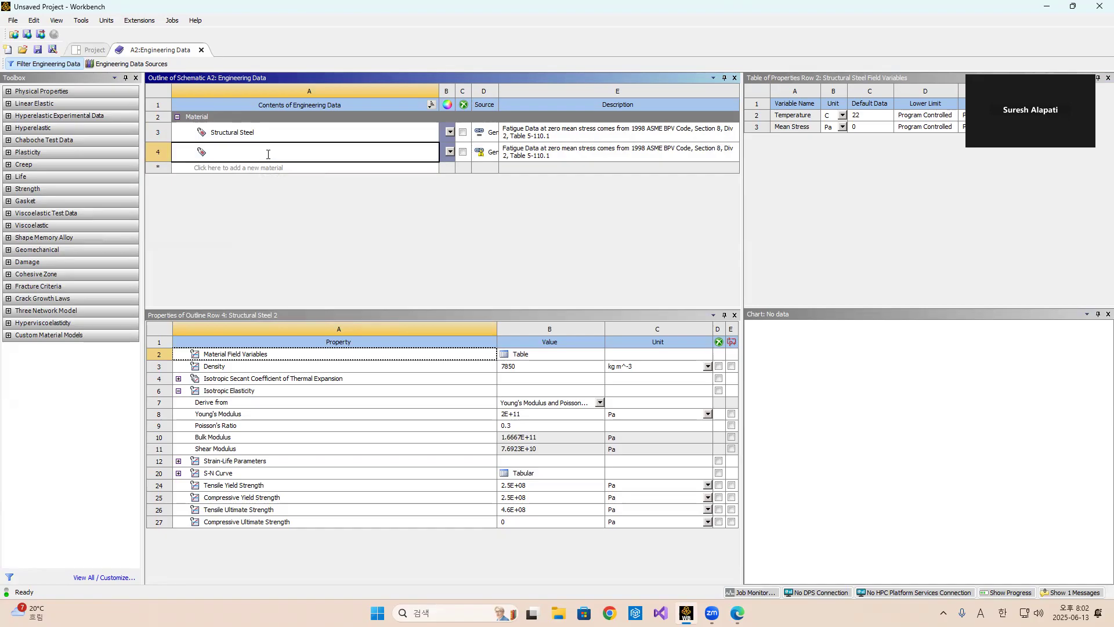
key(Escape)
click(262, 154)
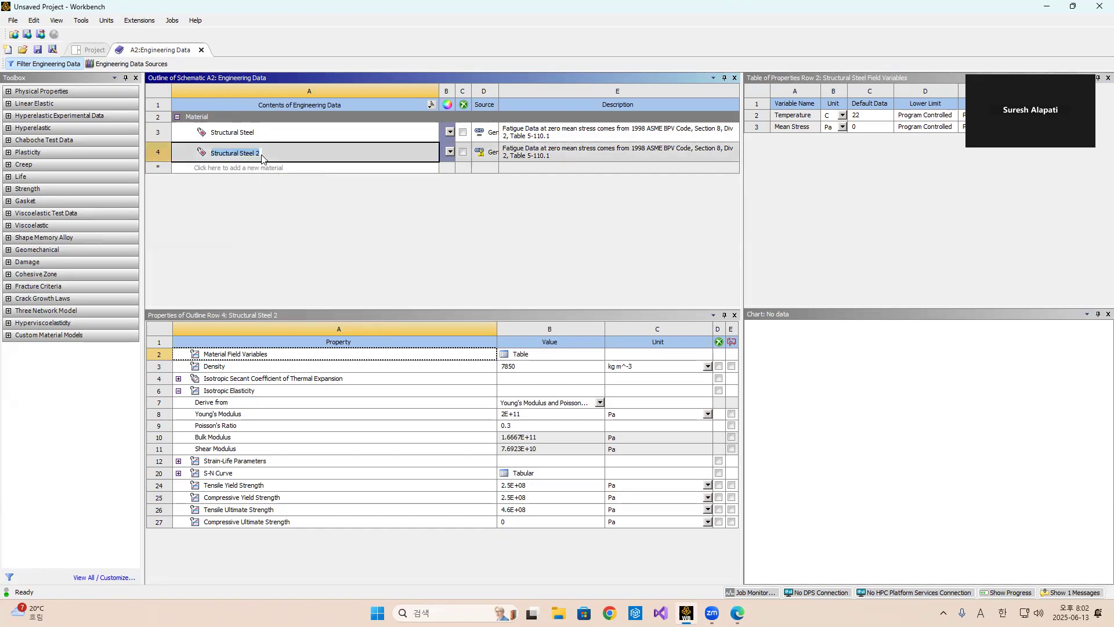
text(Al)
text(uminium)
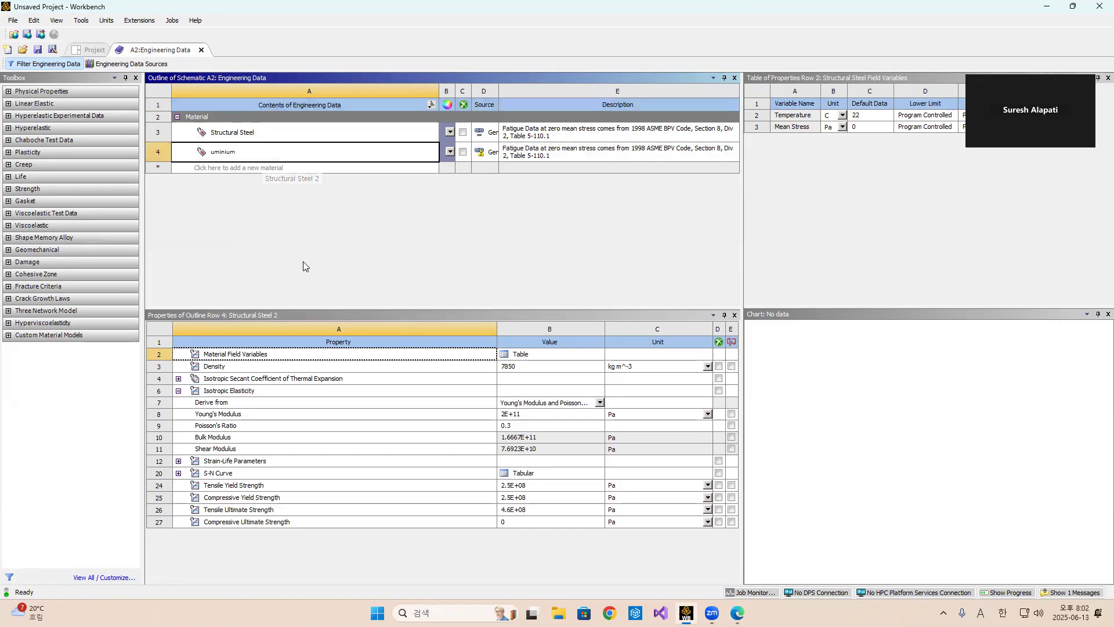
click(301, 250)
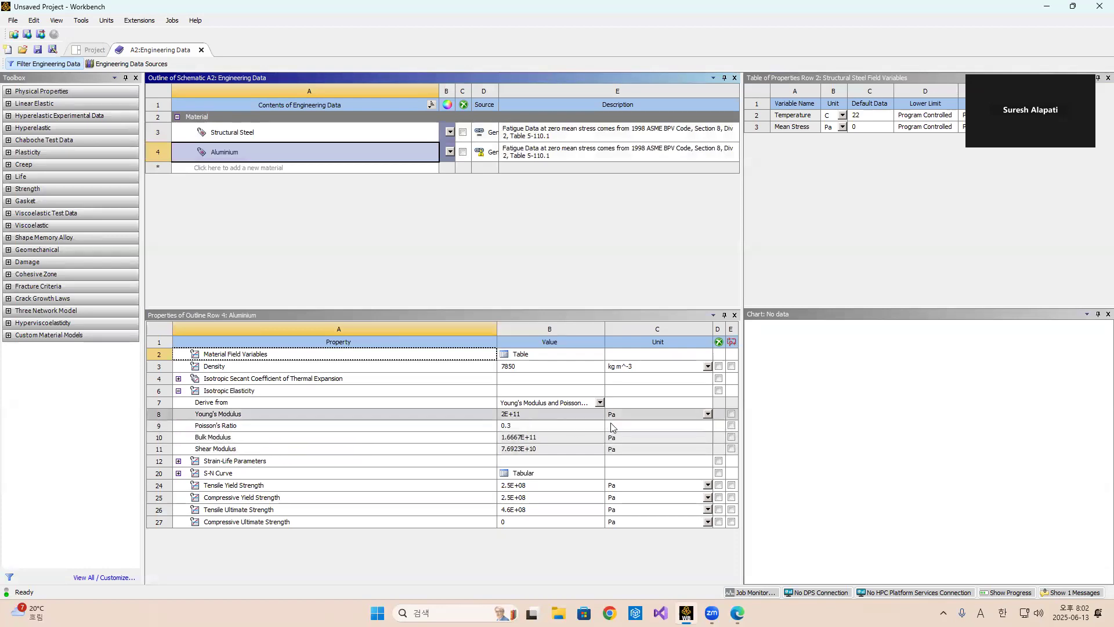
Switch to the problem slide in the browser to review the aluminium properties, correcting its modulus unit text to GPa, and return.
mouse_move(737, 612)
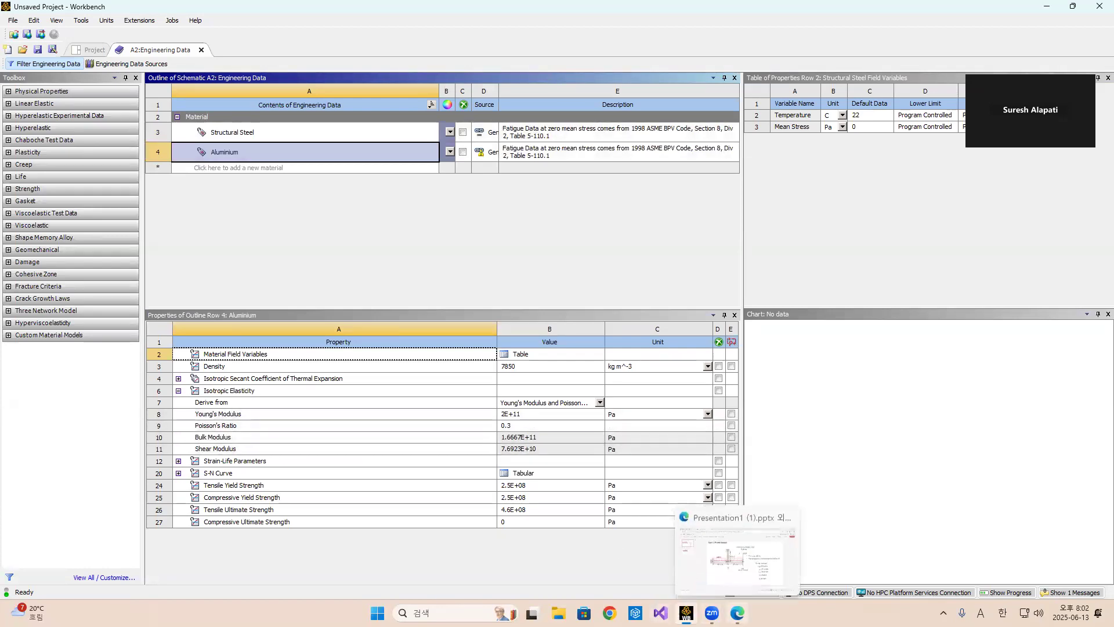
click(732, 554)
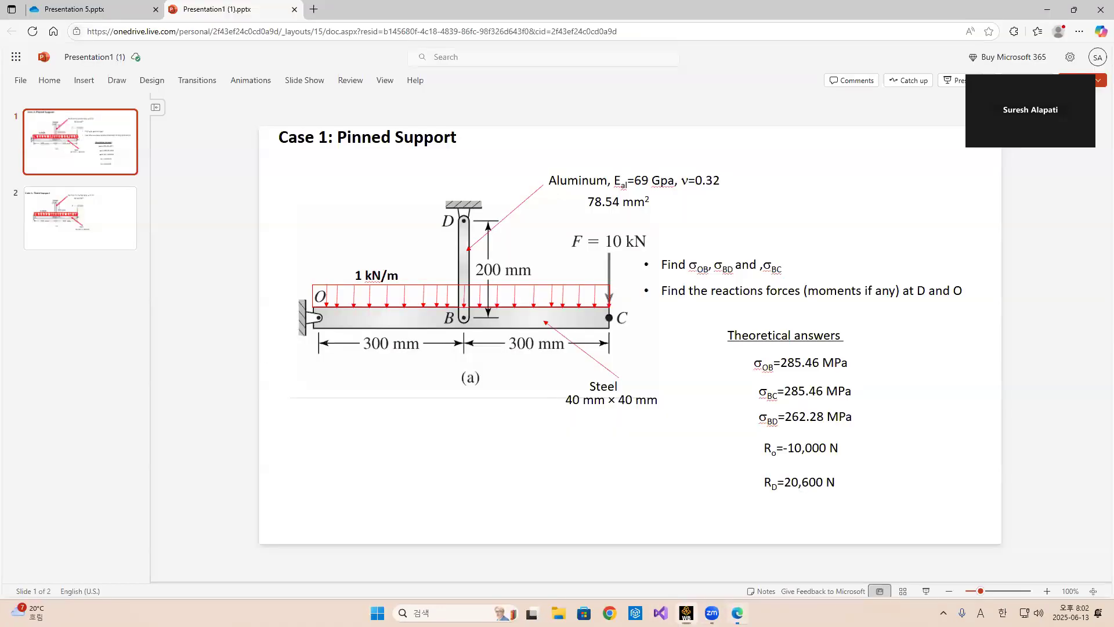
click(663, 181)
text(P)
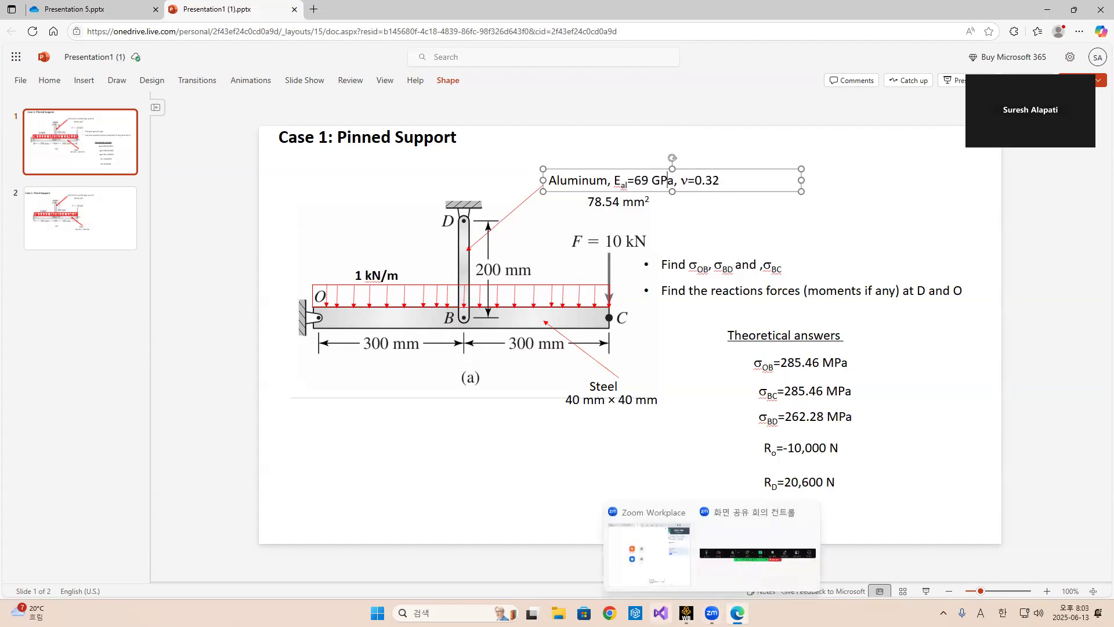
click(686, 612)
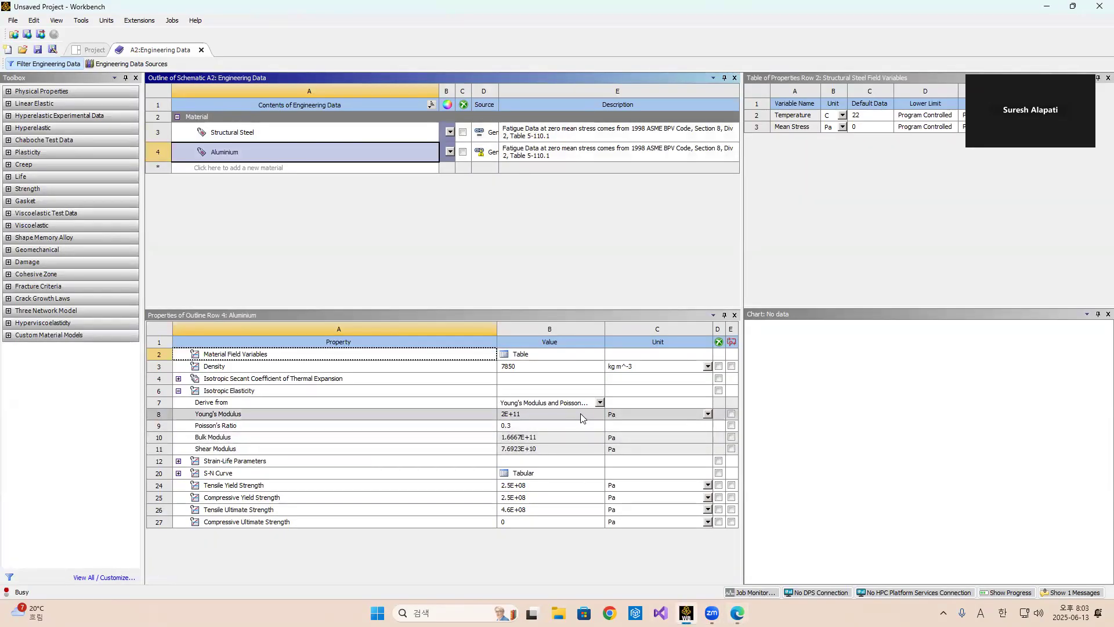
Set the aluminium Young's Modulus unit to GPa and its value to 69.
click(581, 414)
click(708, 414)
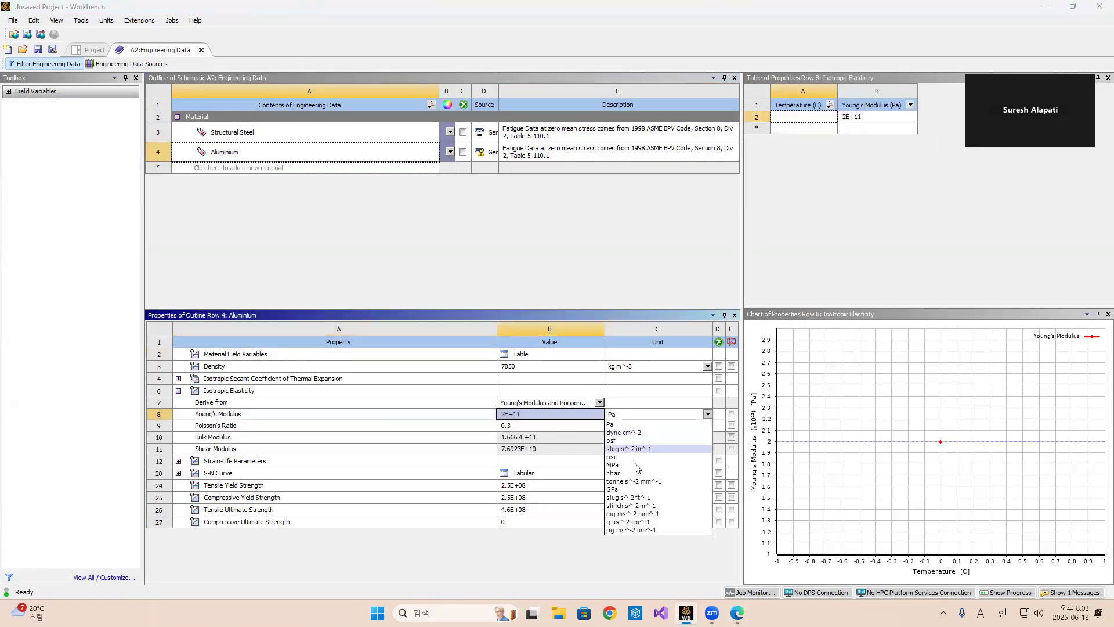
click(612, 490)
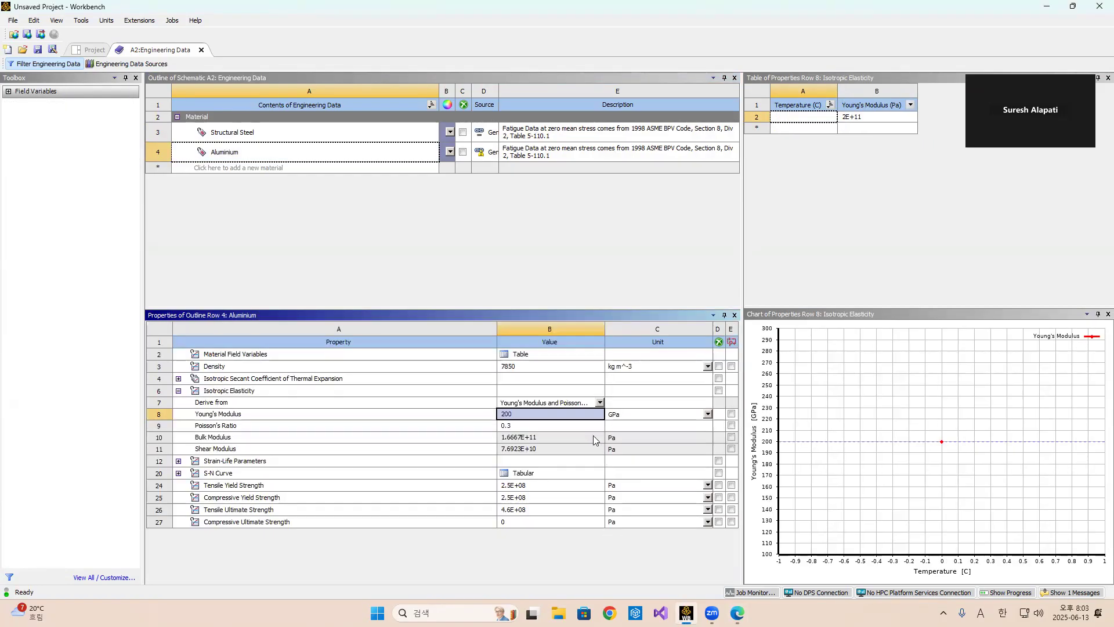
click(557, 413)
click(534, 413)
click(534, 414)
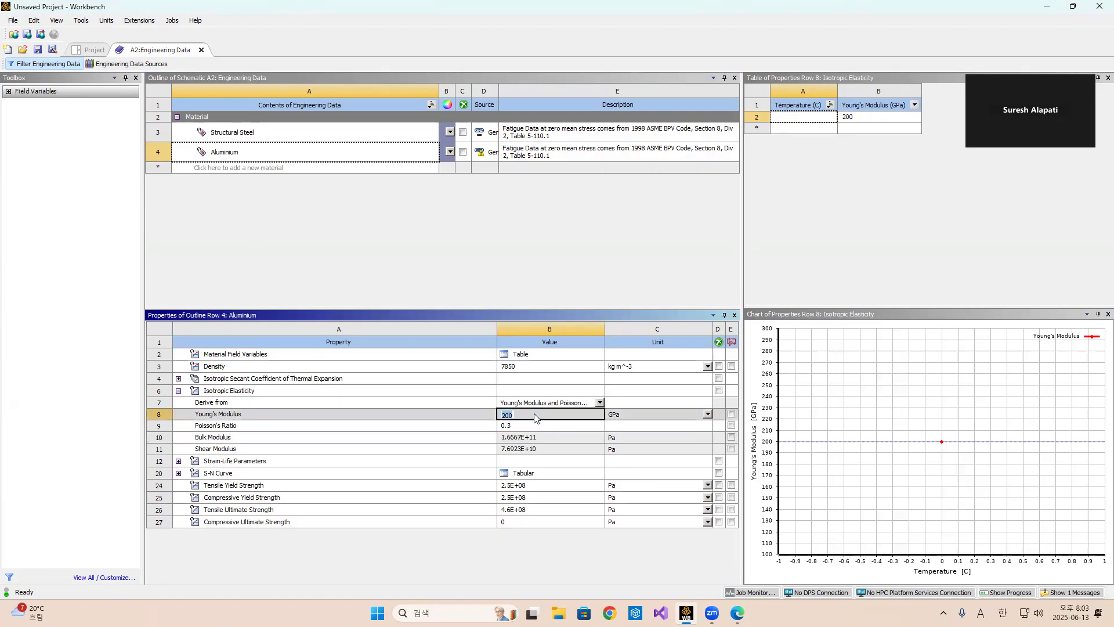
click(534, 414)
click(523, 418)
text(69)
key(Return)
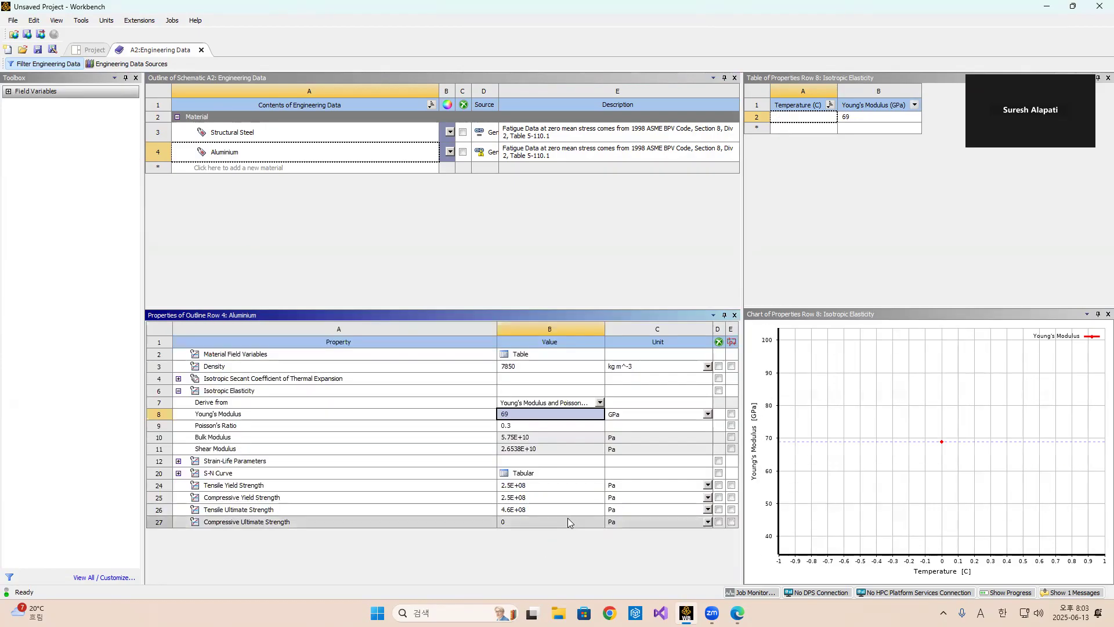
Set the aluminium Poisson's Ratio to 0.32.
click(527, 427)
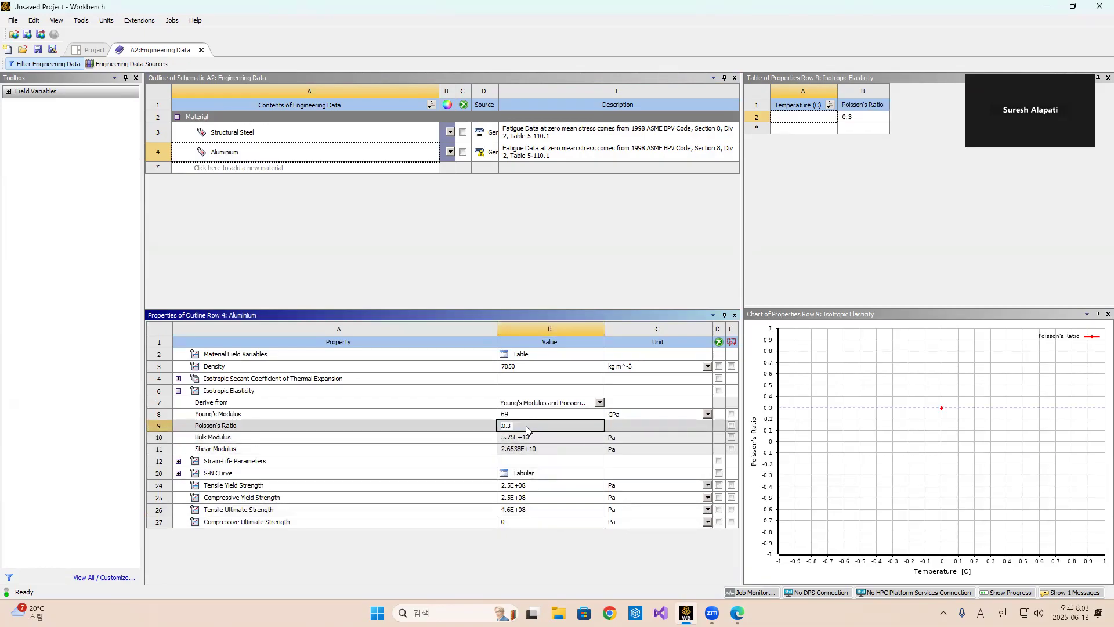
text(2)
key(Return)
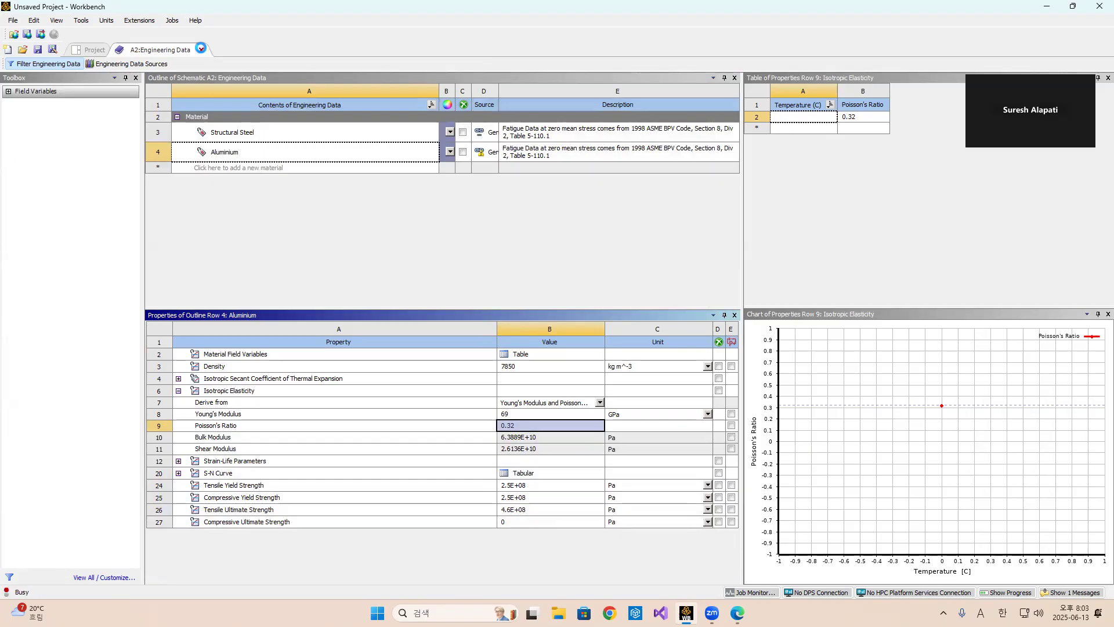
Close Engineering Data and reopen it to check the Aluminium material, then return to the project schematic.
click(203, 50)
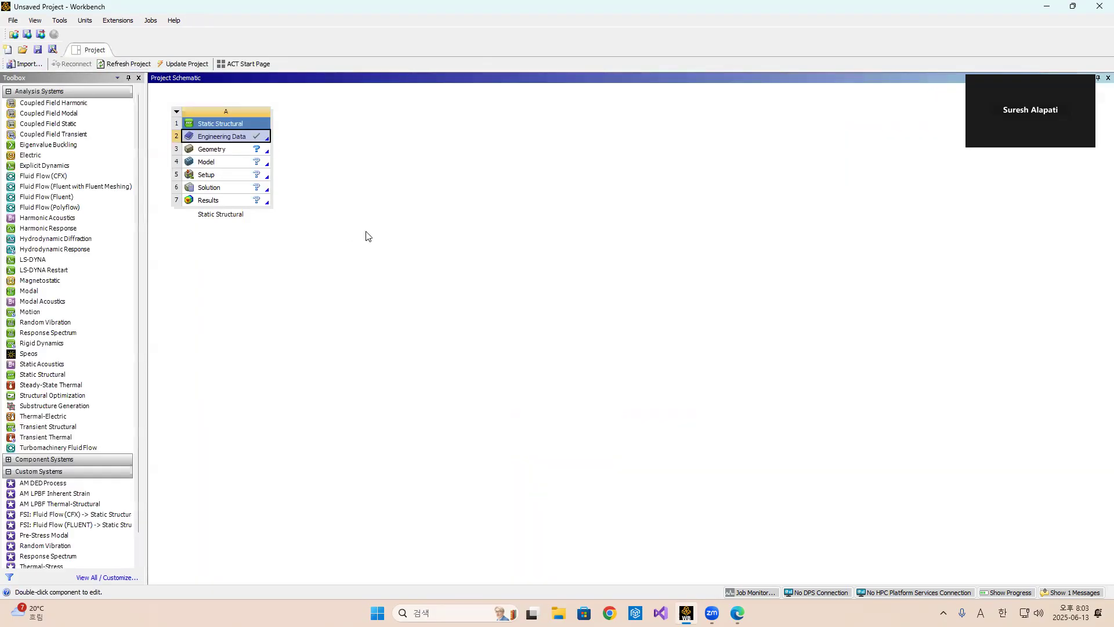
double_click(230, 138)
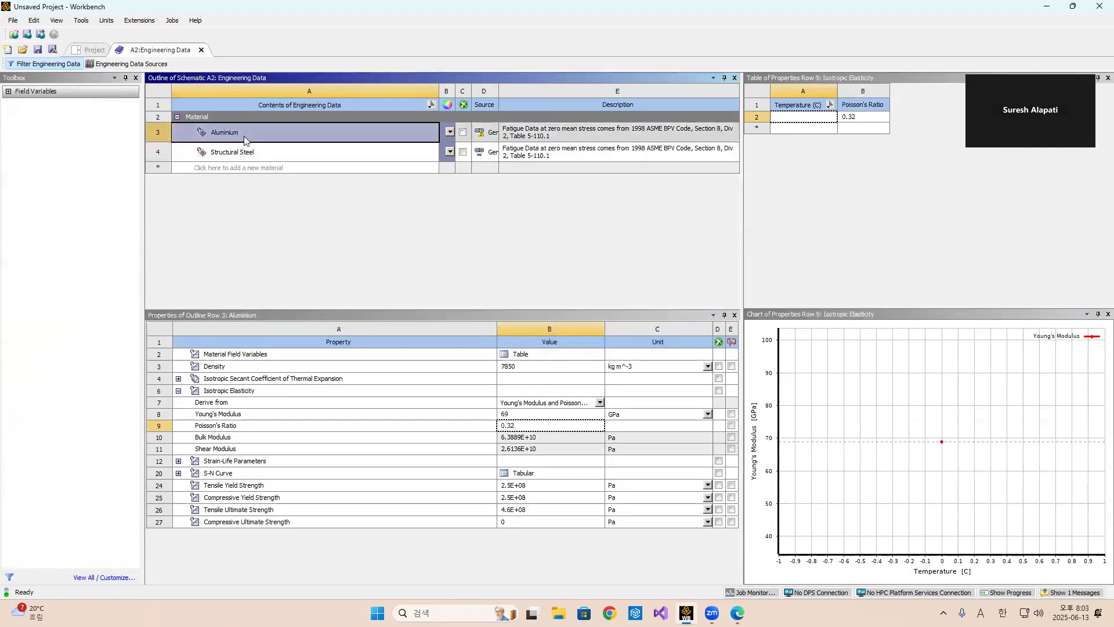
click(201, 51)
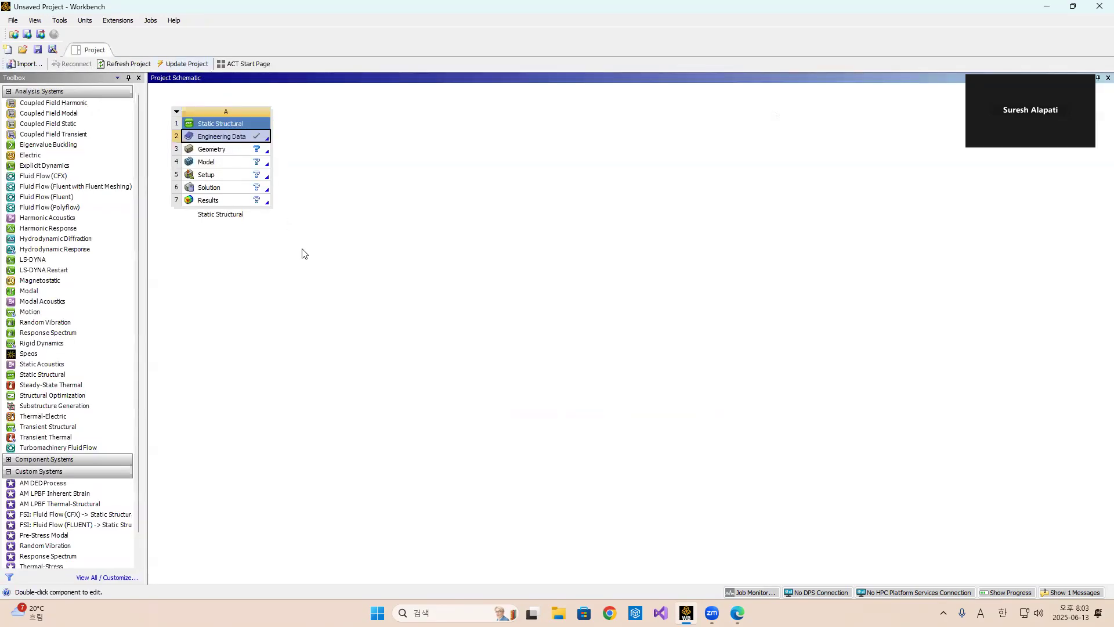
Launch a new DesignModeler geometry and start a new sketch on the XYPlane, viewed face-on.
right_click(237, 154)
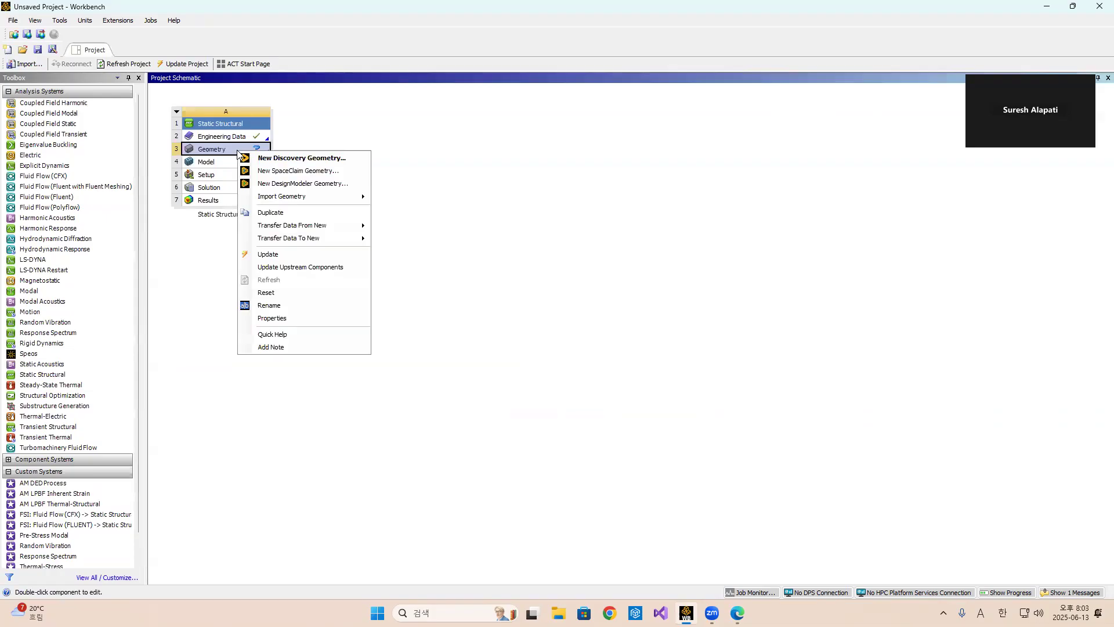
click(281, 184)
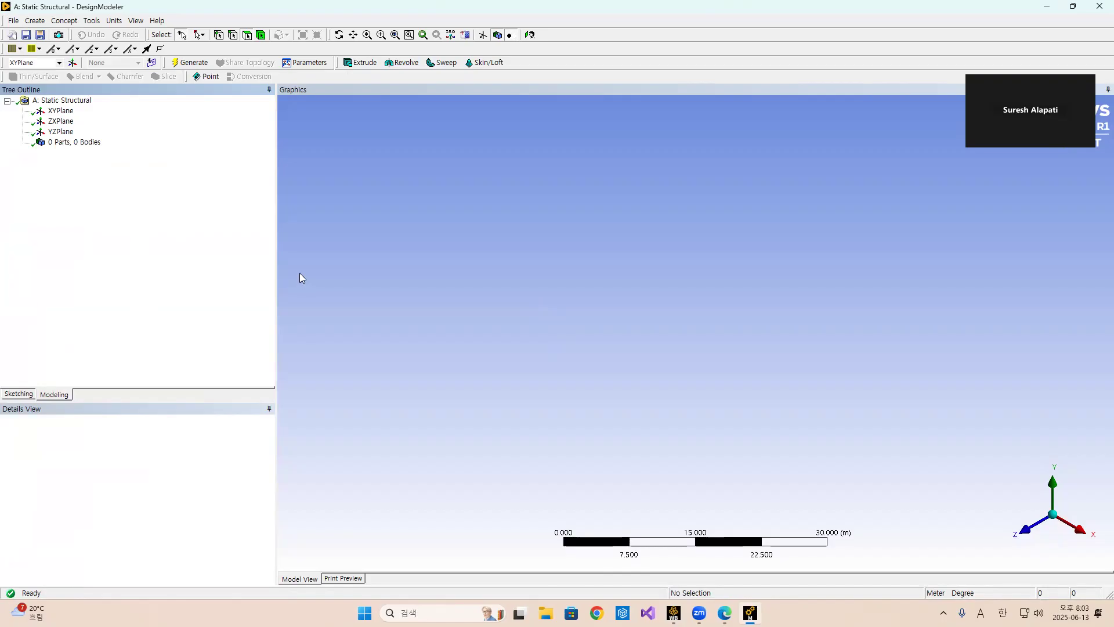
click(61, 110)
click(152, 63)
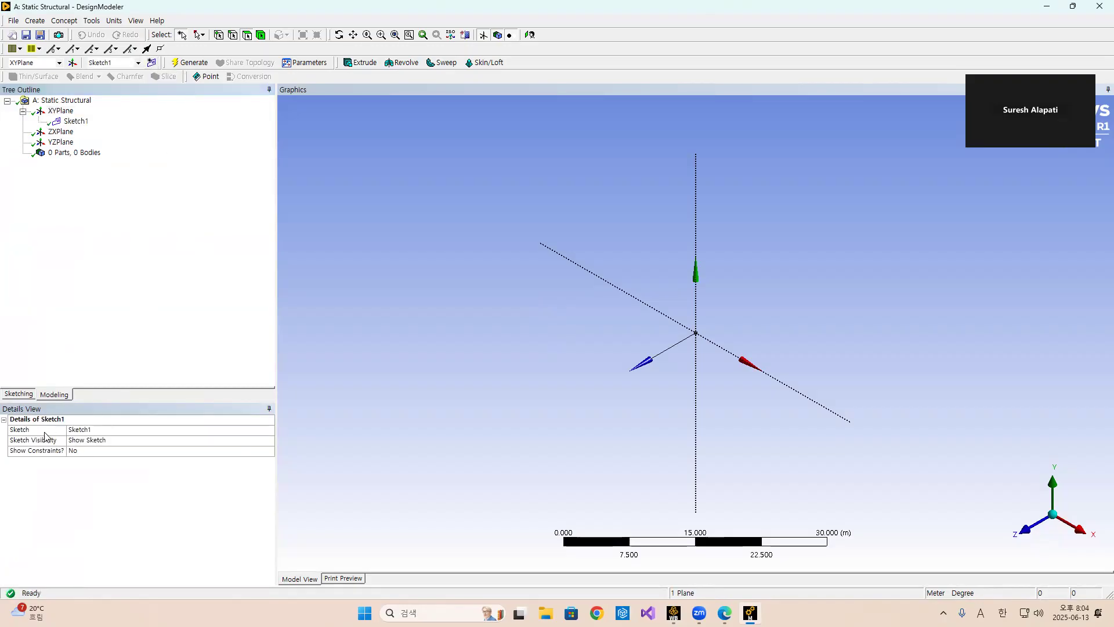
click(14, 394)
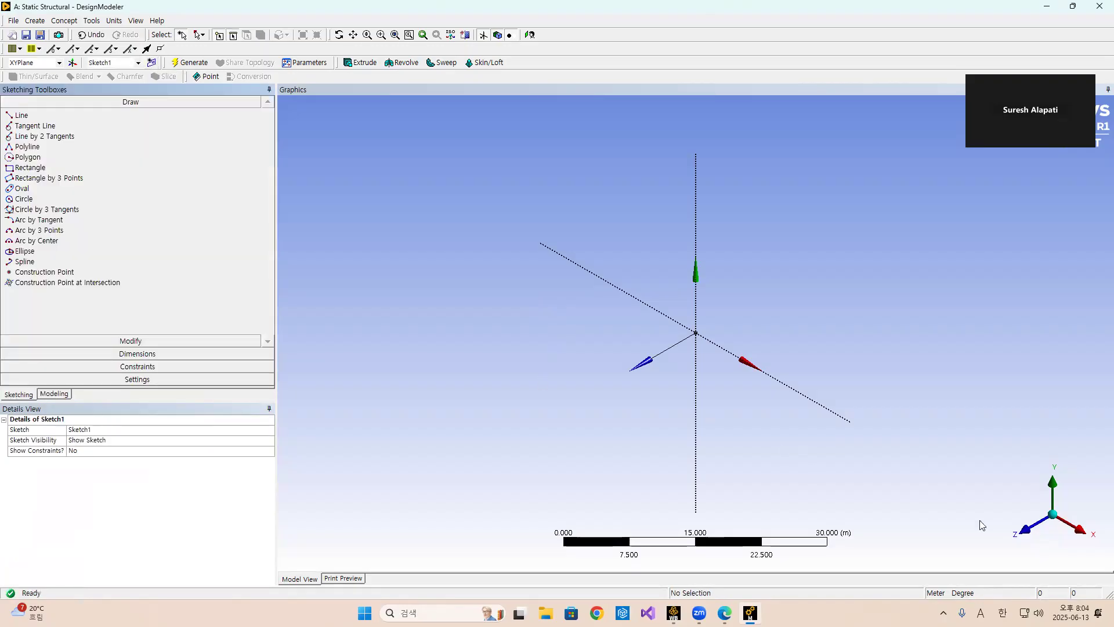
click(1023, 529)
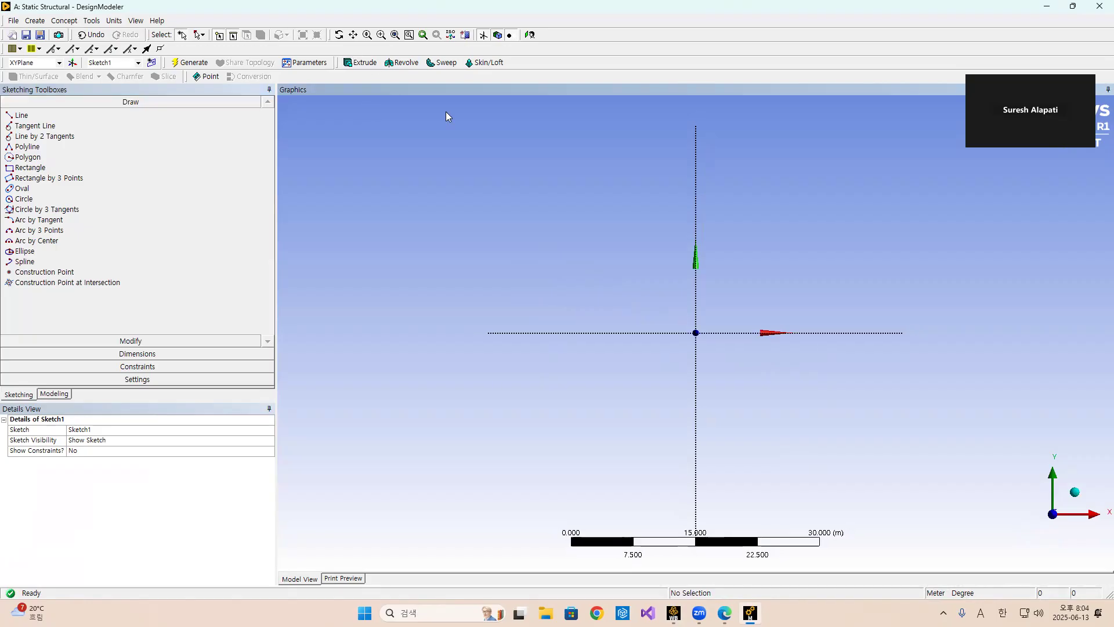
Set the DesignModeler units to millimetres.
double_click(842, 10)
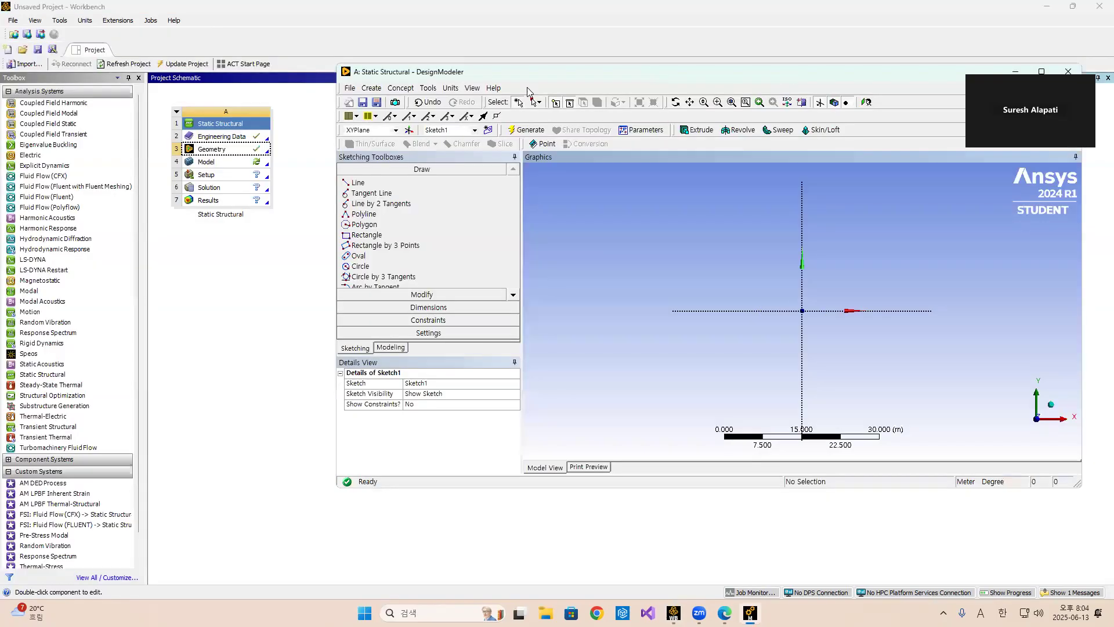
click(451, 87)
click(465, 125)
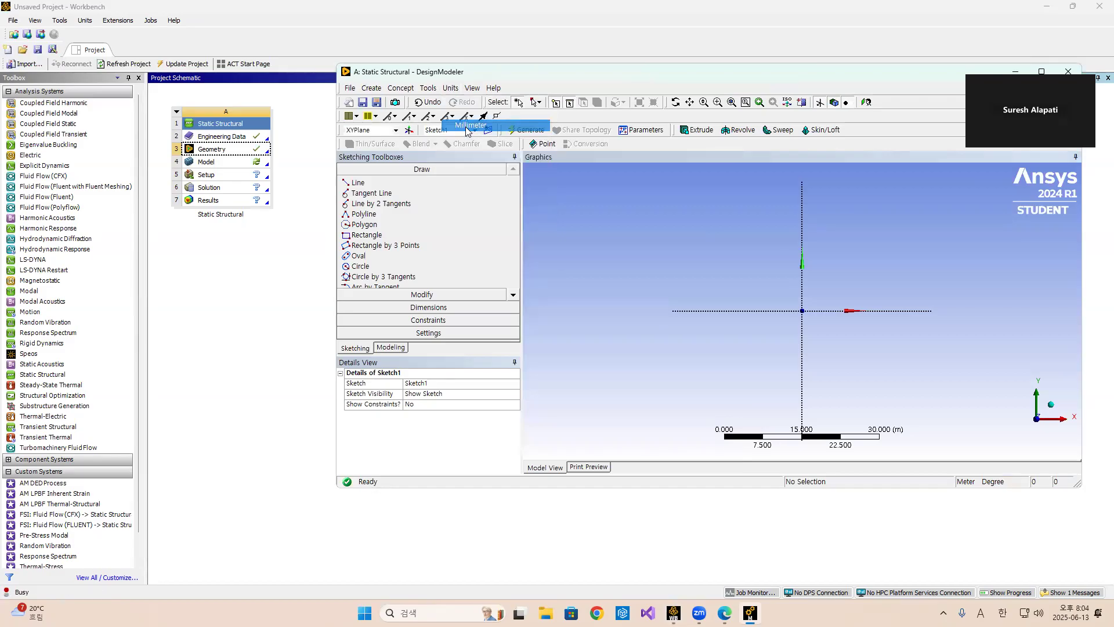
double_click(804, 77)
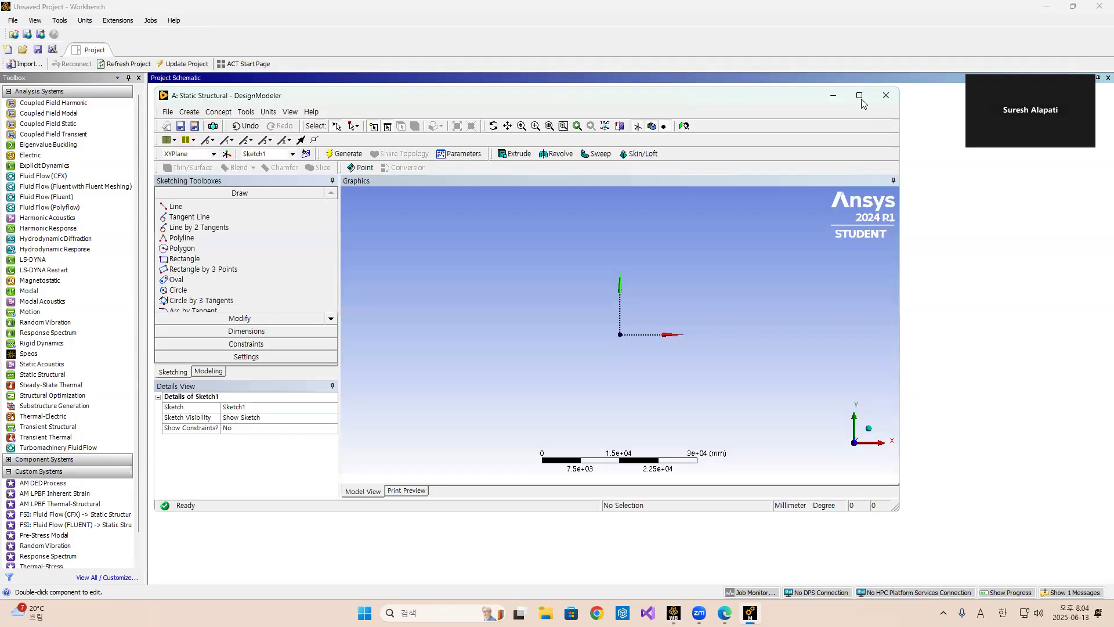
Draw a horizontal line from the origin along the X axis, about 850 mm long.
scroll(760, 470, up, 5)
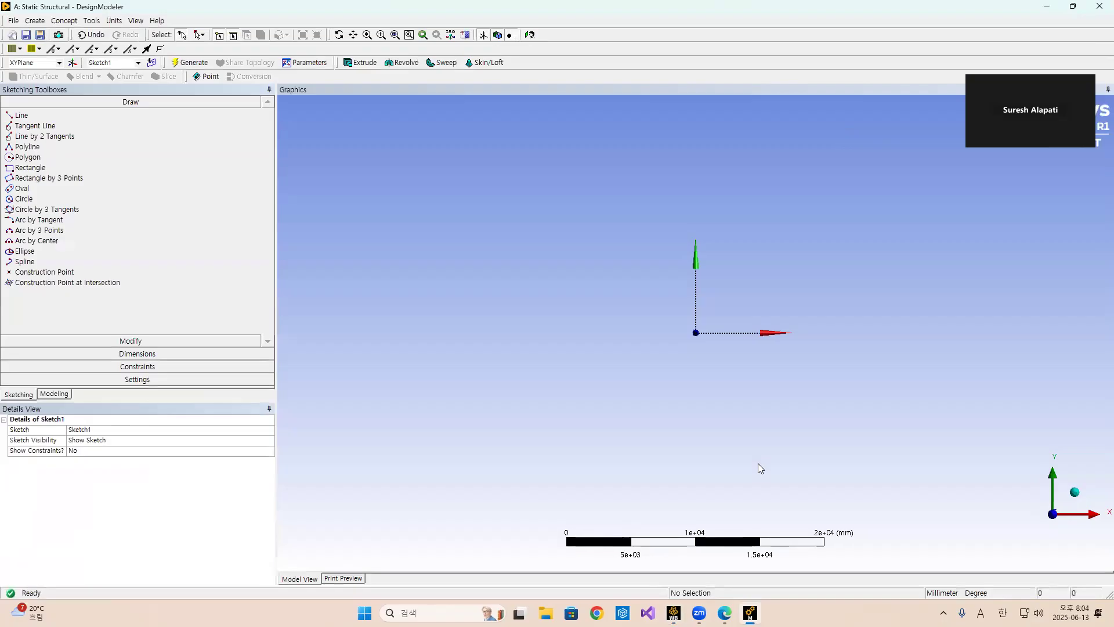
scroll(757, 461, up, 4)
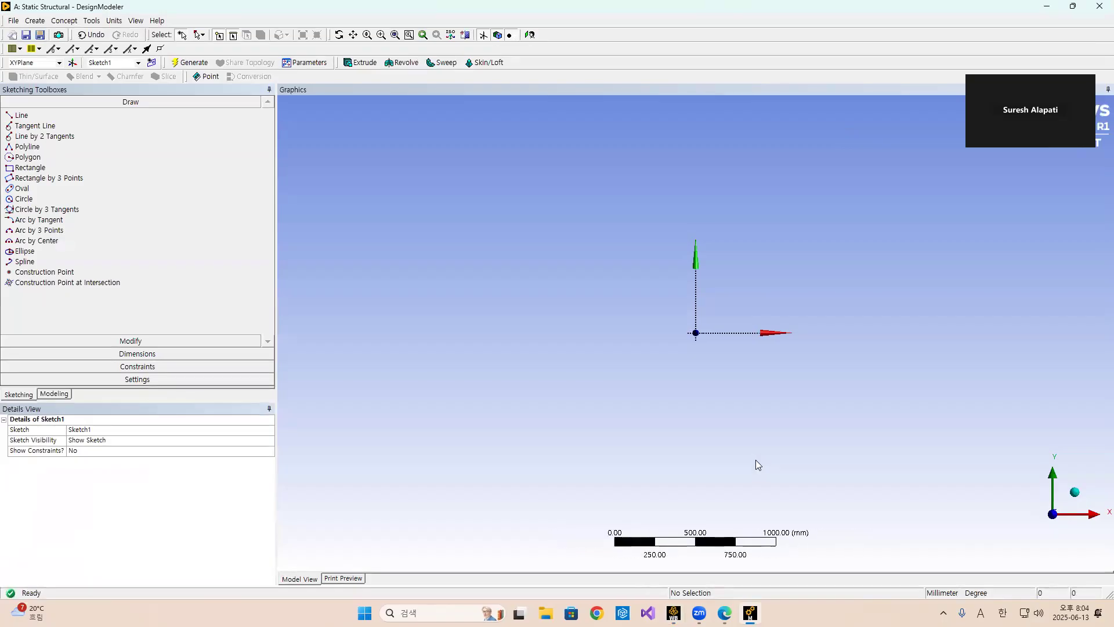
scroll(758, 460, up, 1)
scroll(706, 348, up, 1)
click(22, 115)
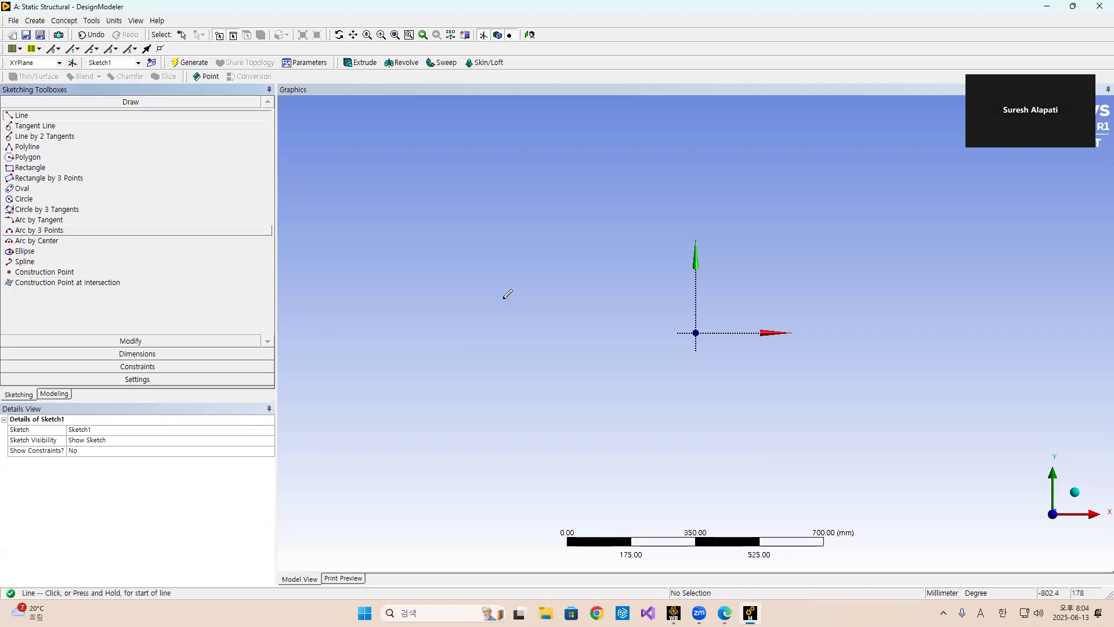
click(696, 332)
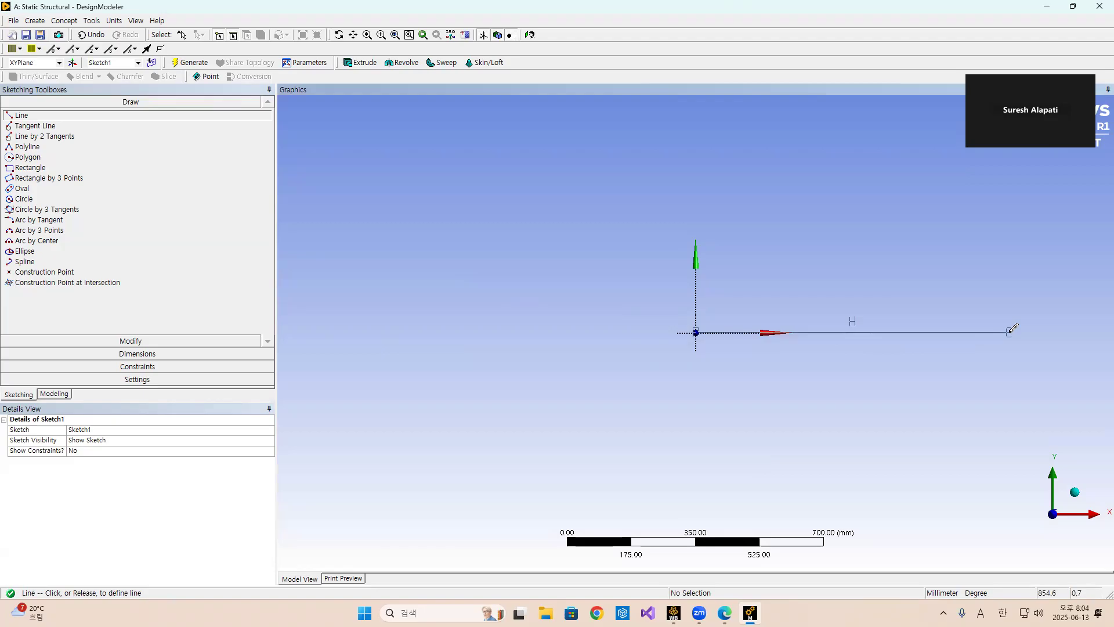
click(1010, 332)
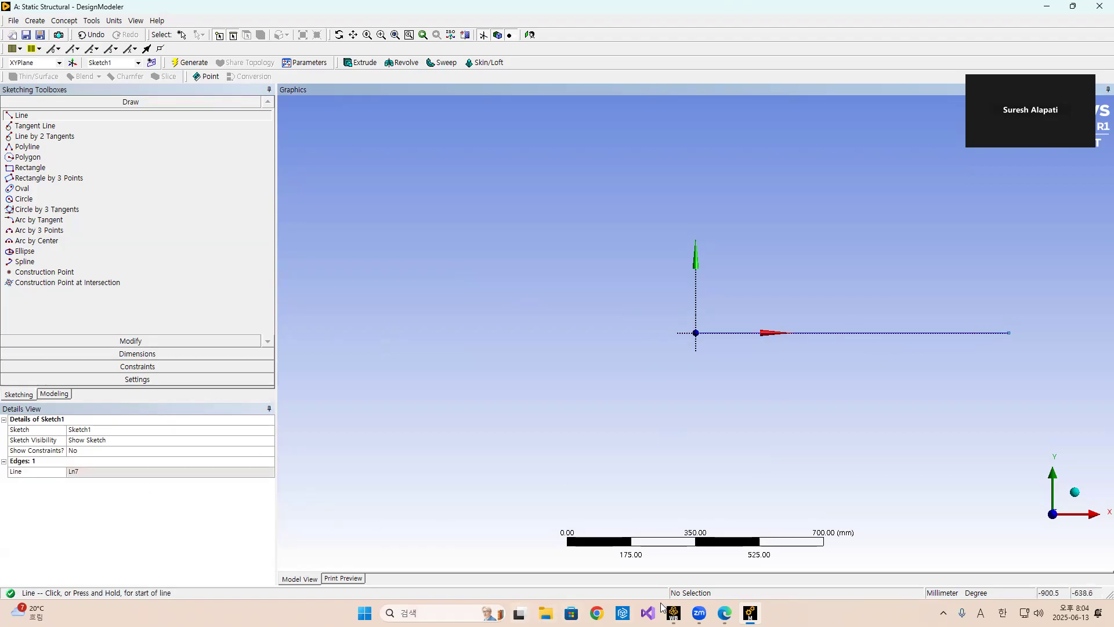
Dimension the horizontal line's length and set it to 600 mm.
click(725, 613)
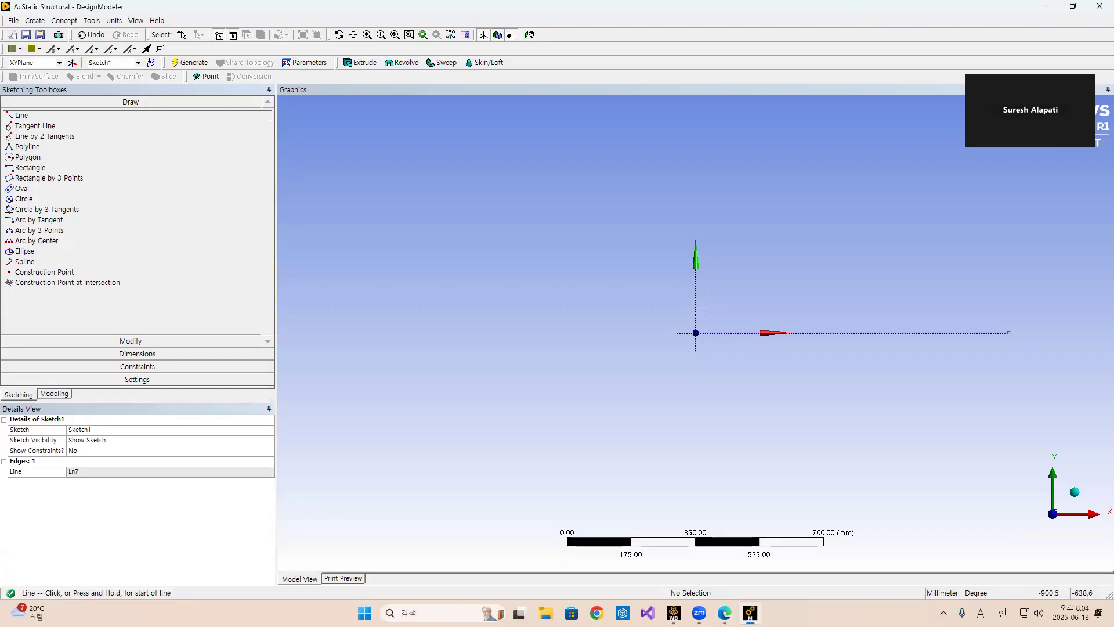
click(750, 613)
click(124, 357)
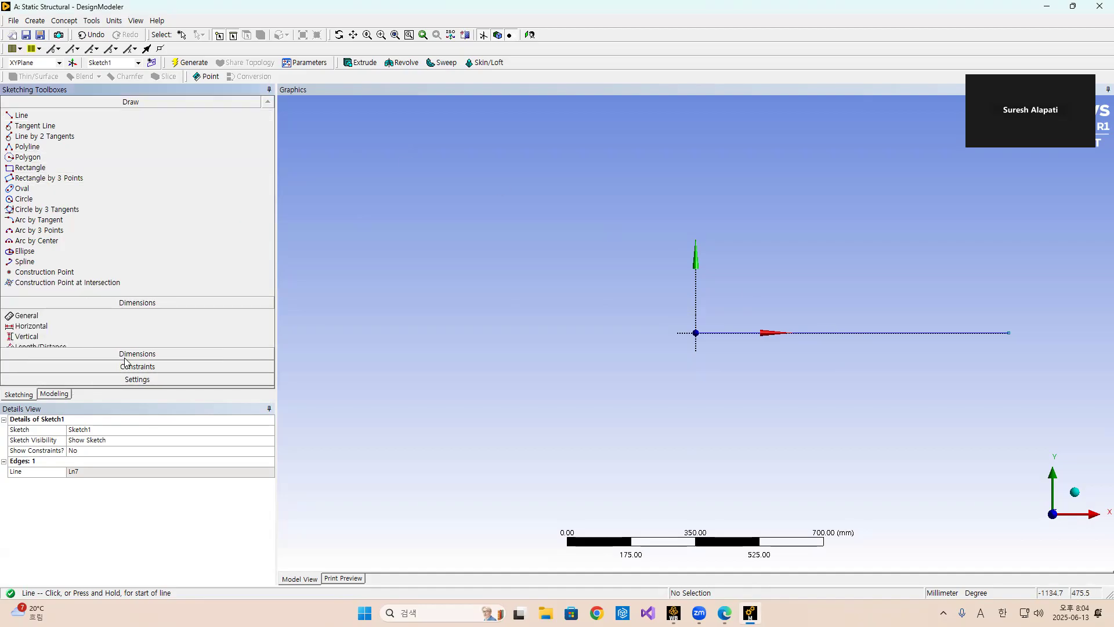
click(825, 333)
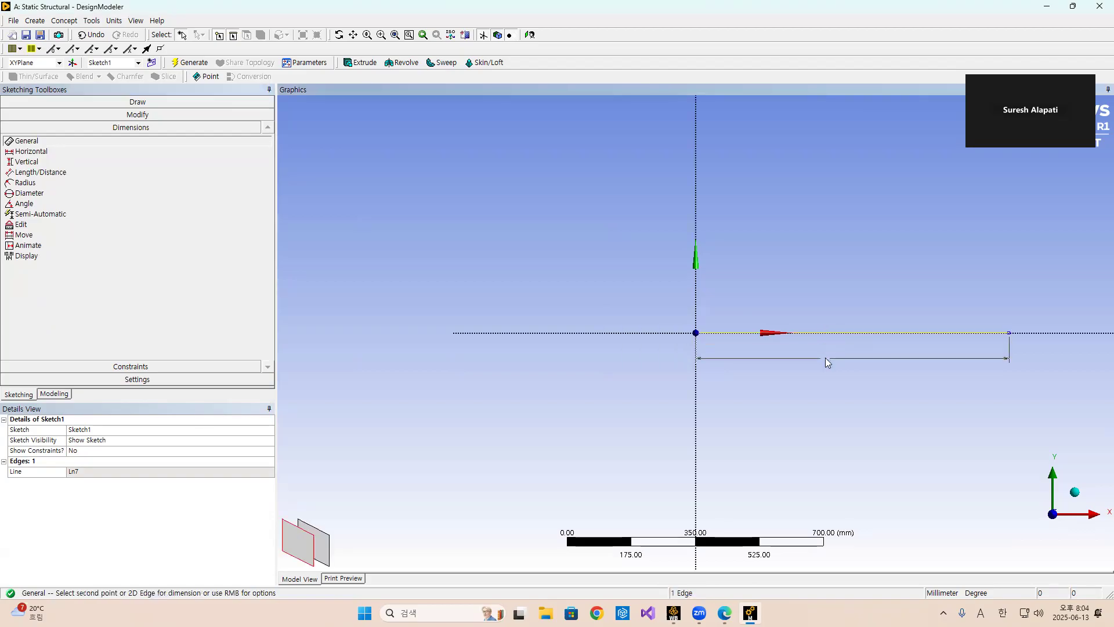
click(827, 362)
click(96, 472)
text(600)
key(Return)
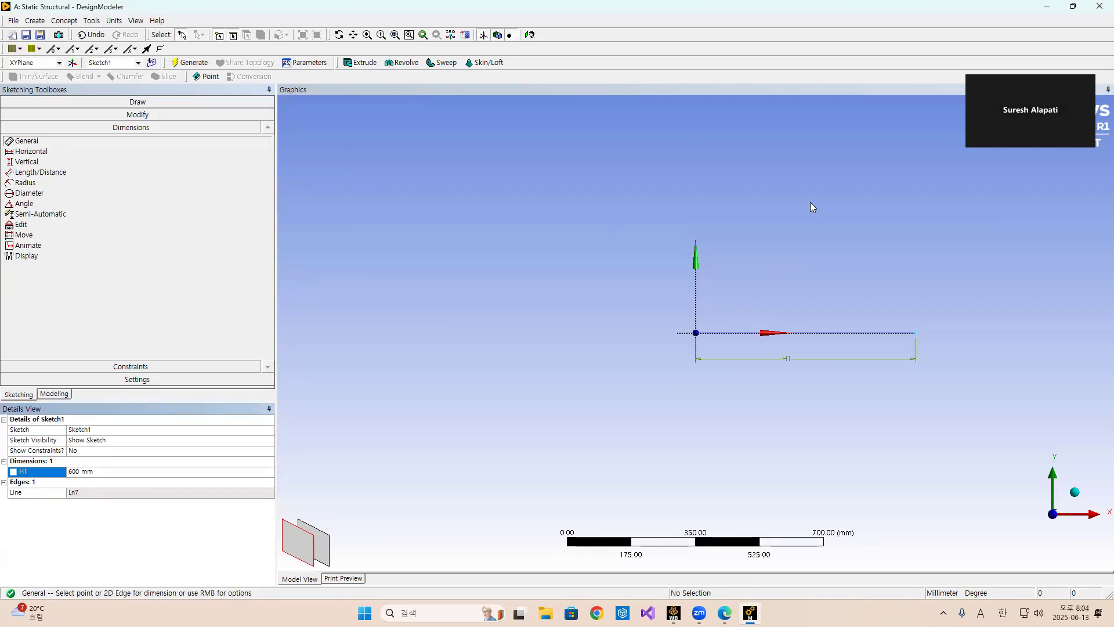
Create a new sketch on the XYPlane and draw a vertical line about 285 mm tall, ending on the horizontal line about 280 mm from the origin.
click(54, 394)
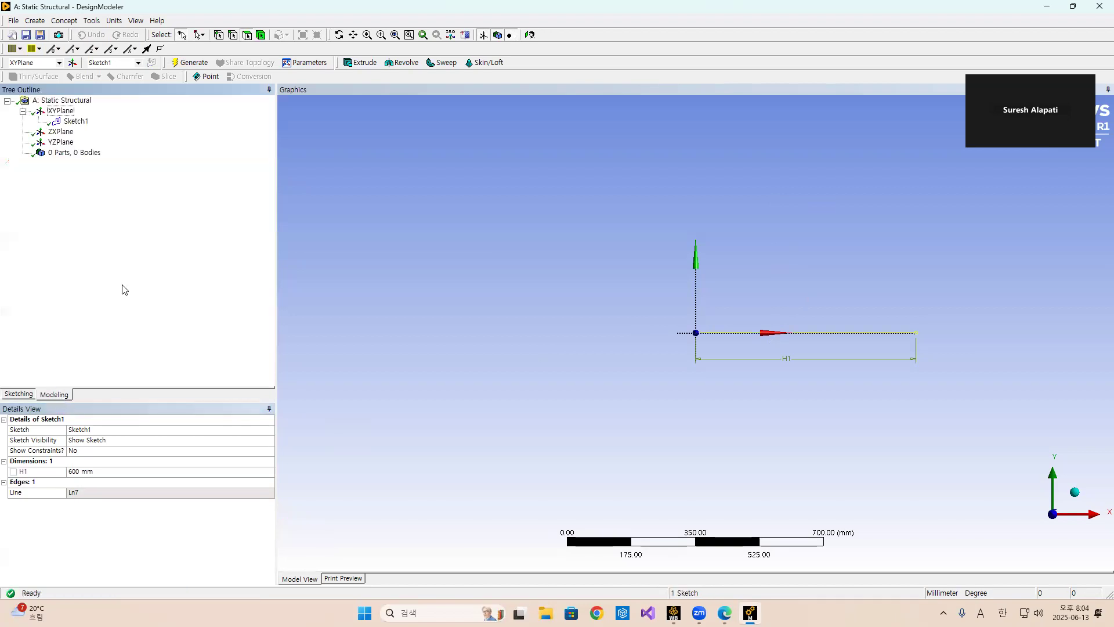
click(62, 111)
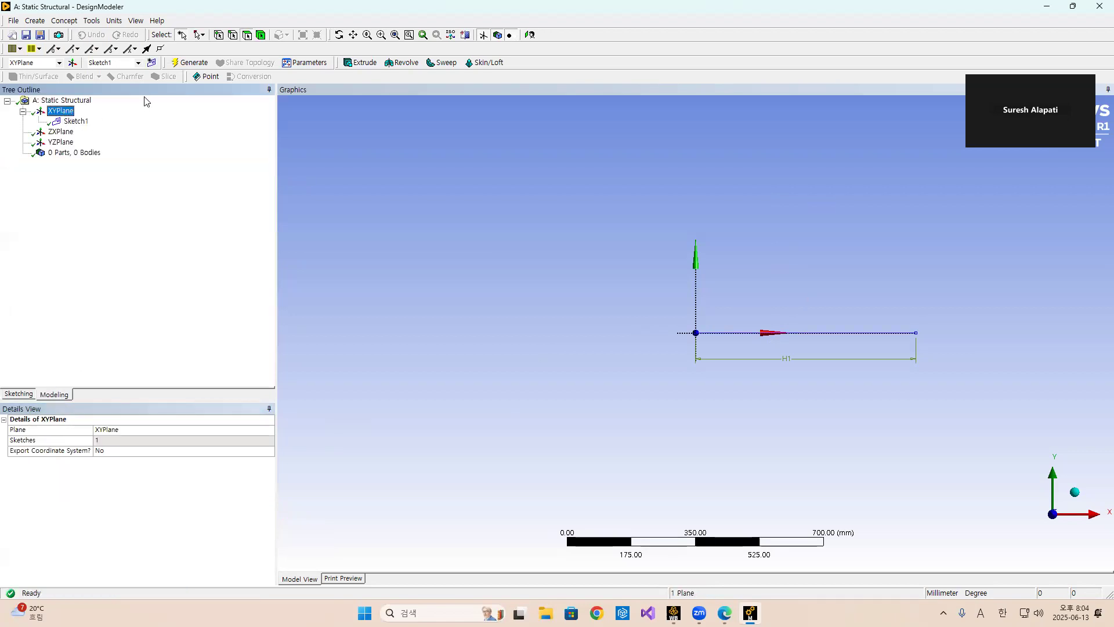
click(152, 63)
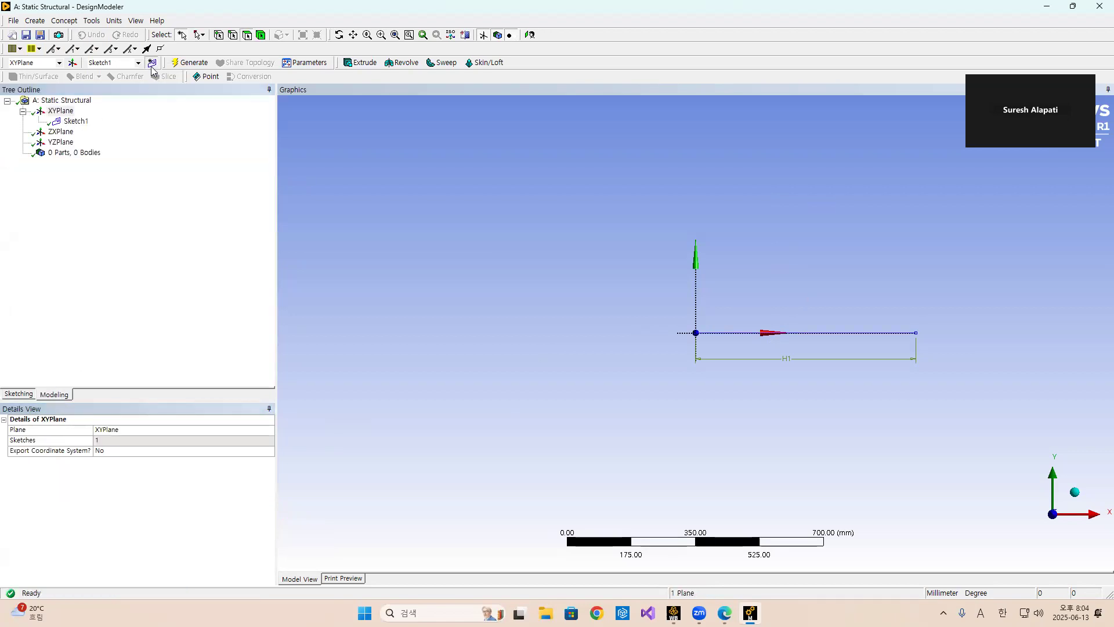
click(76, 132)
click(20, 393)
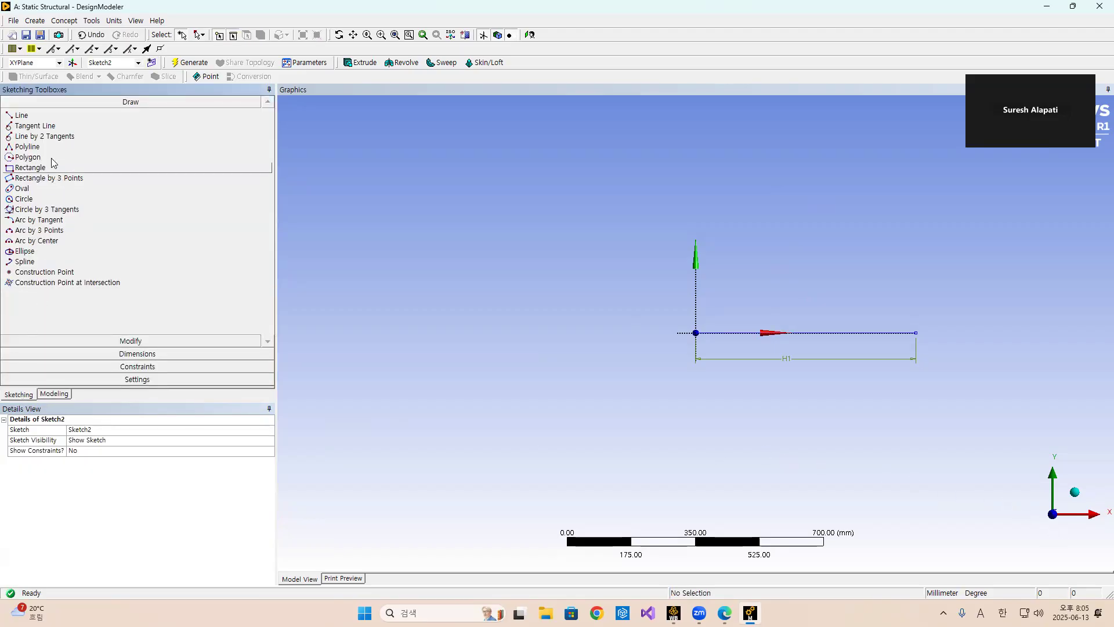
click(21, 115)
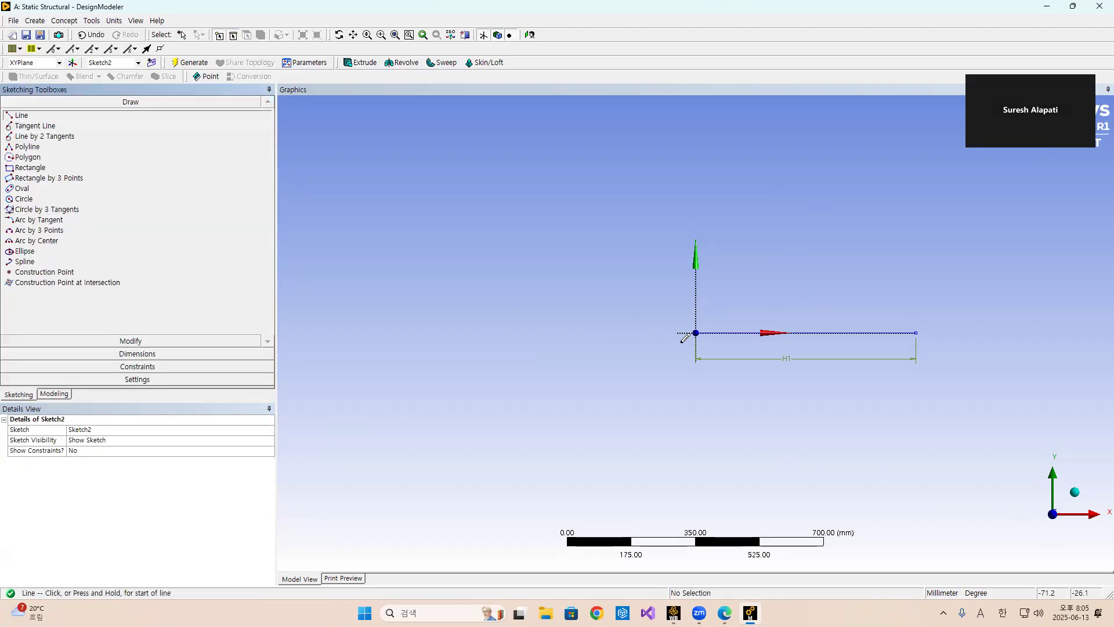
click(799, 235)
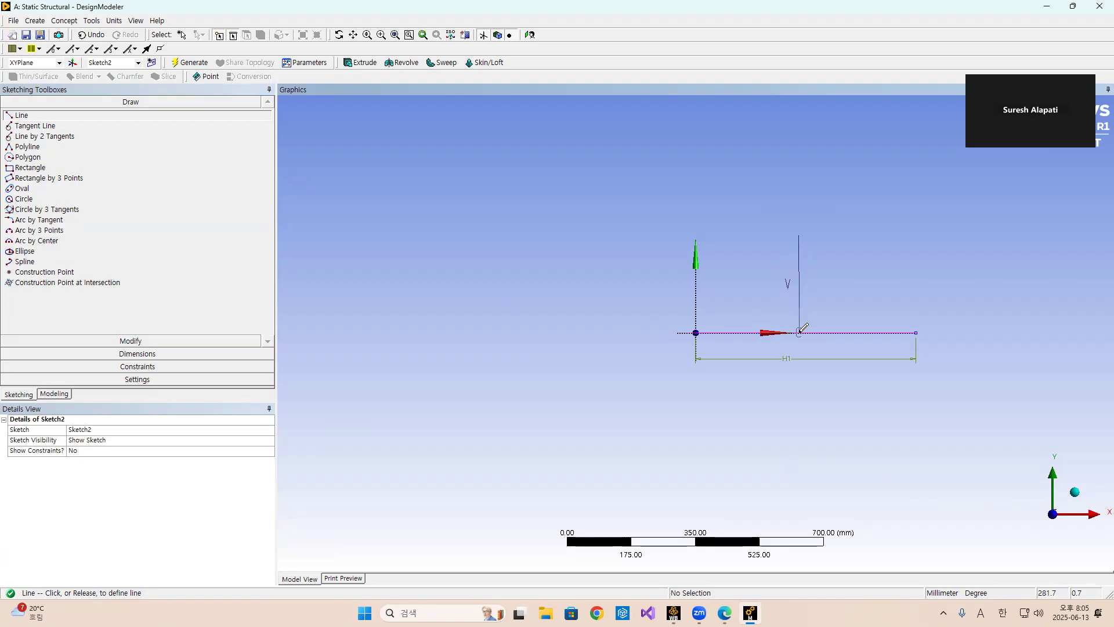
click(800, 332)
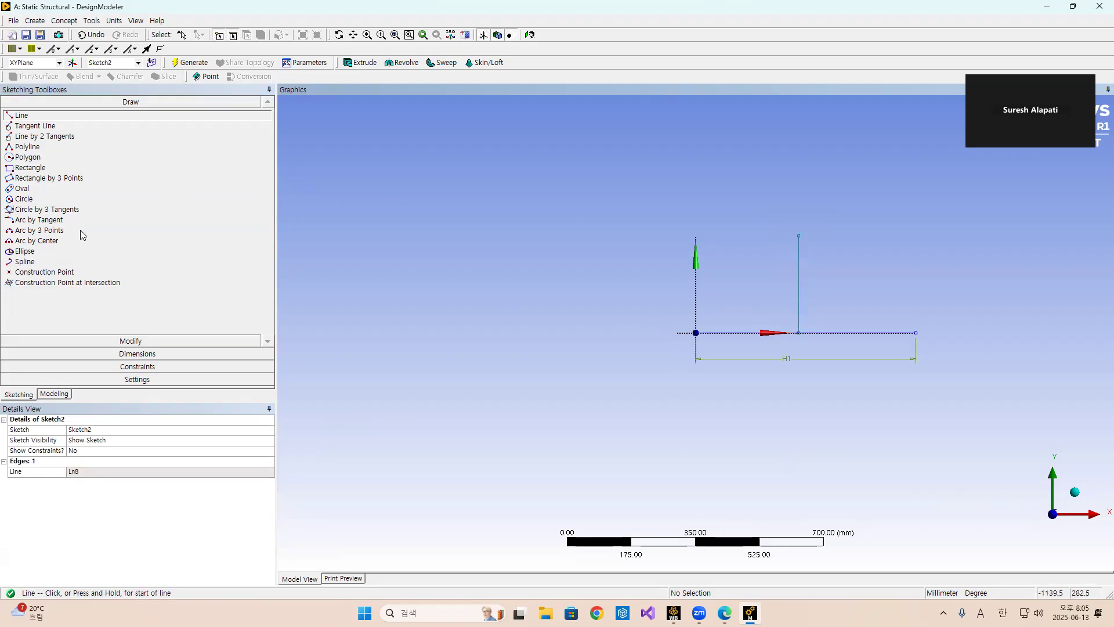
Dimension the vertical line's length and set it to 200 mm.
click(137, 353)
click(801, 304)
click(834, 300)
click(725, 613)
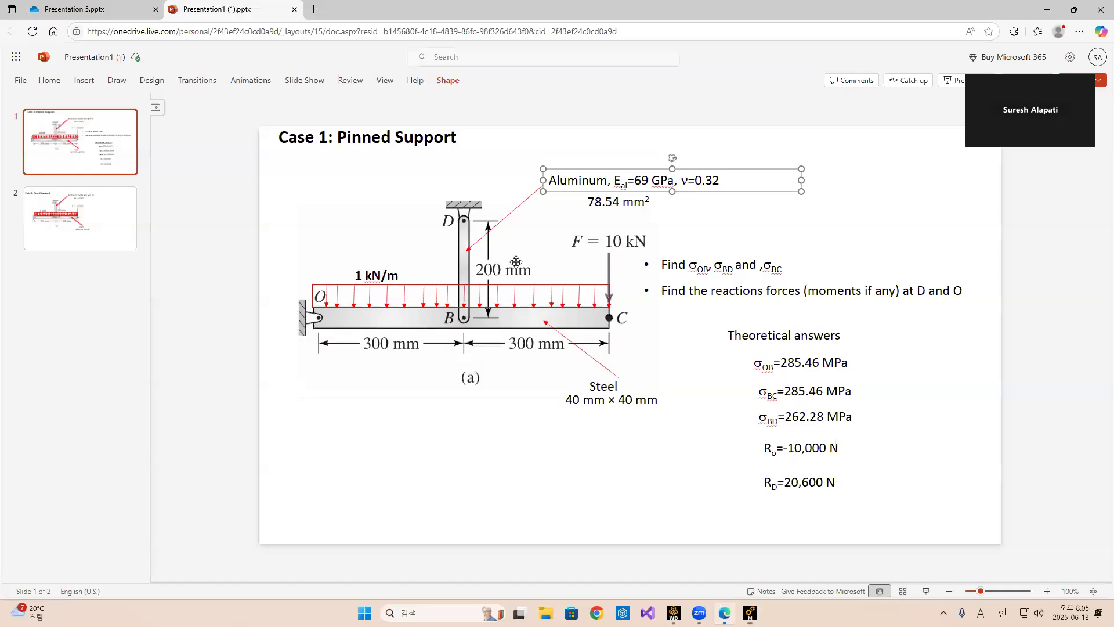
click(750, 613)
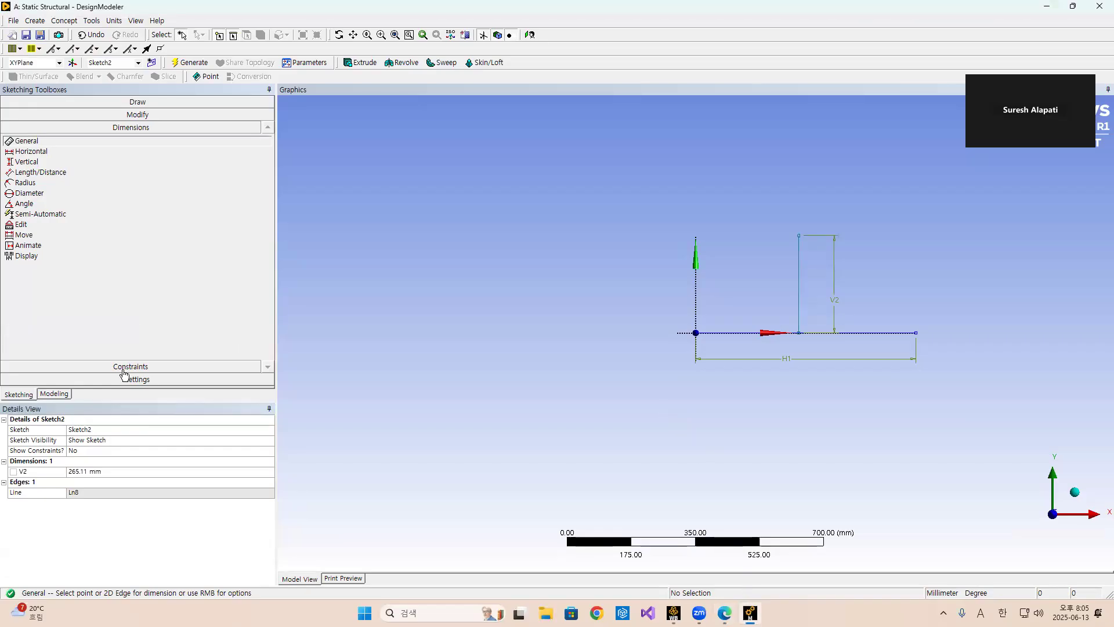
text(200)
key(Return)
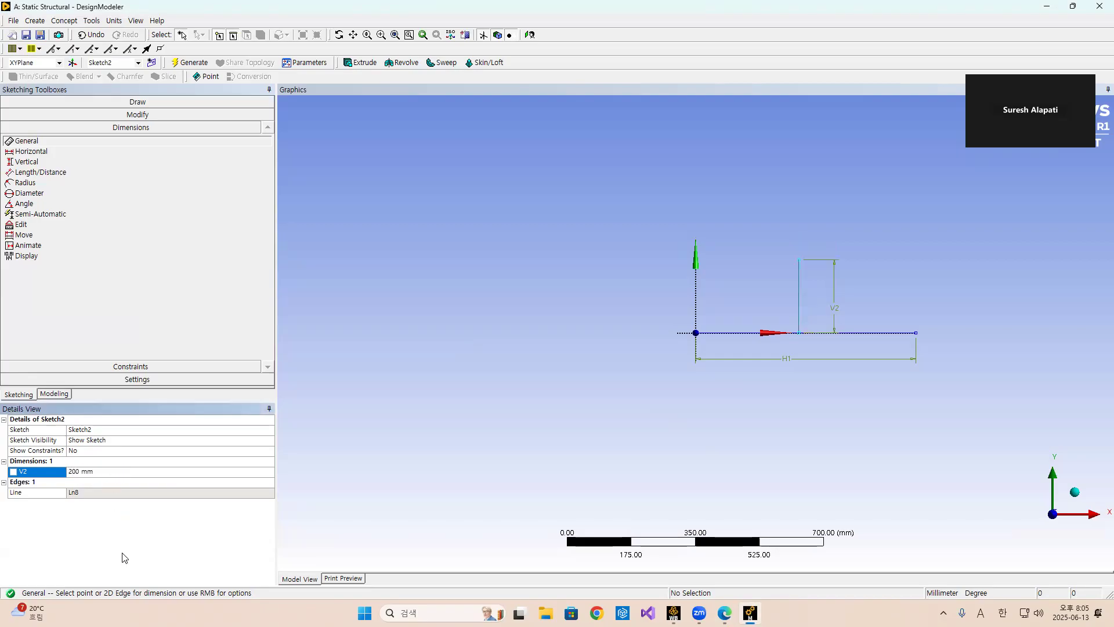
click(798, 311)
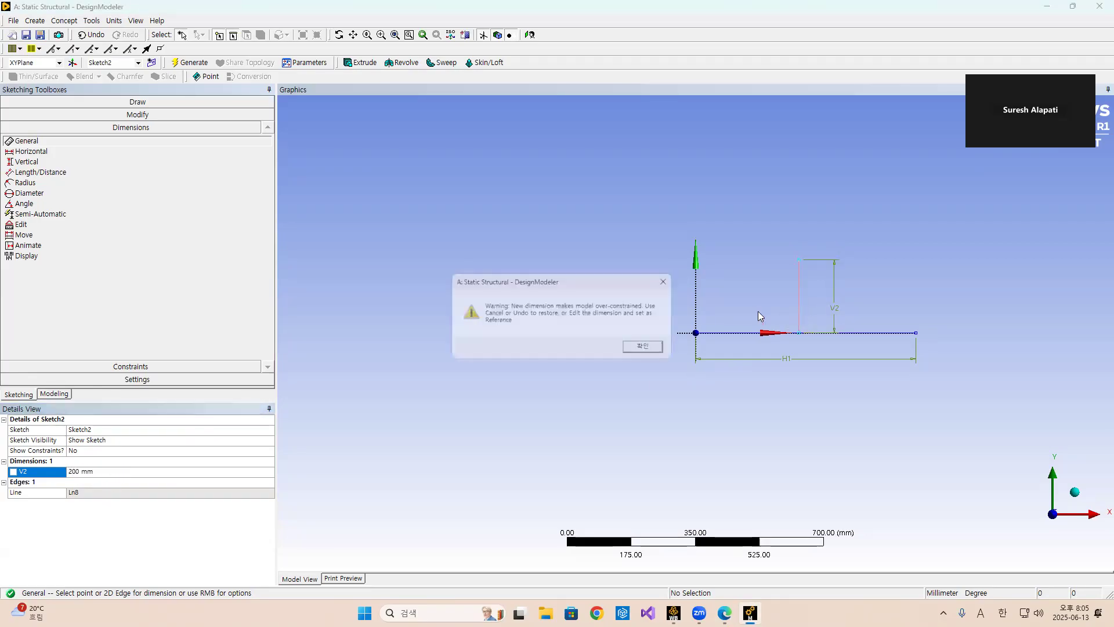
click(660, 344)
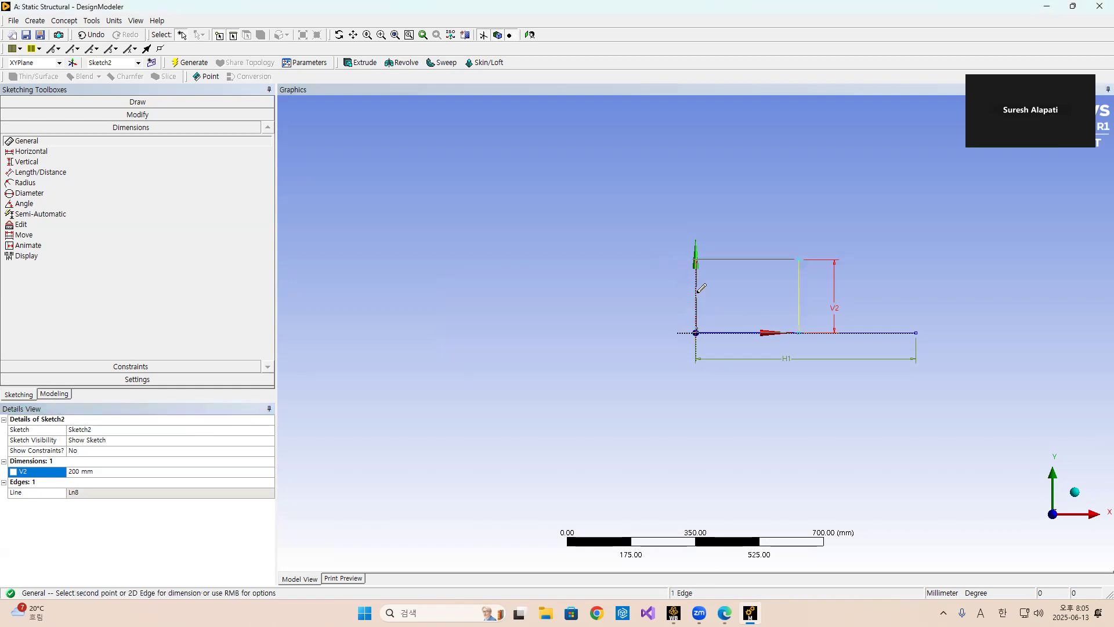
click(702, 293)
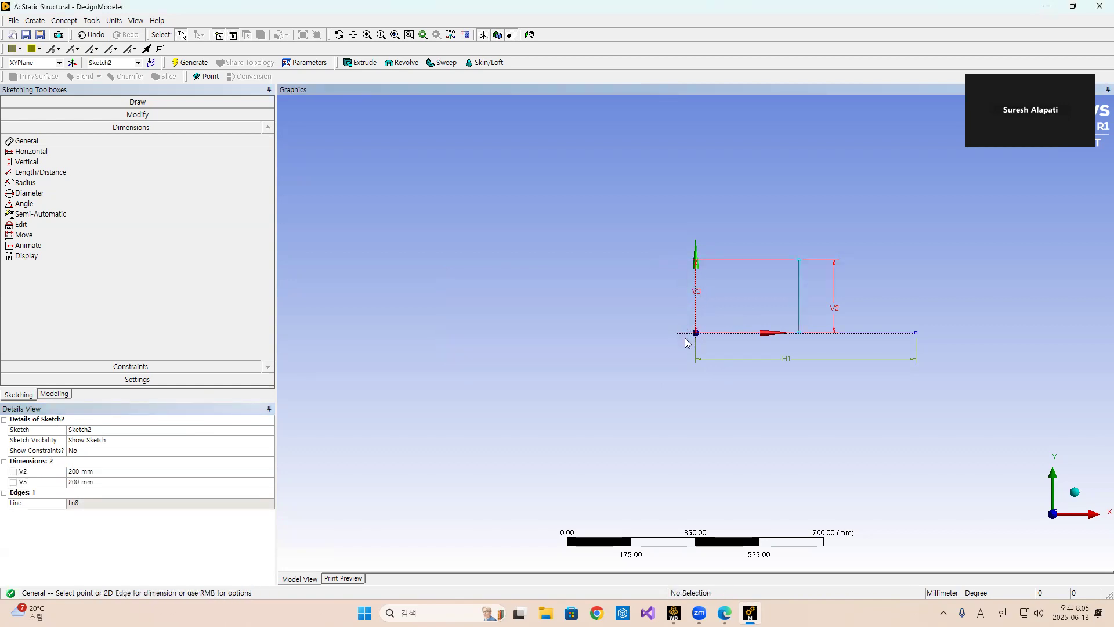
key(ctrl+z)
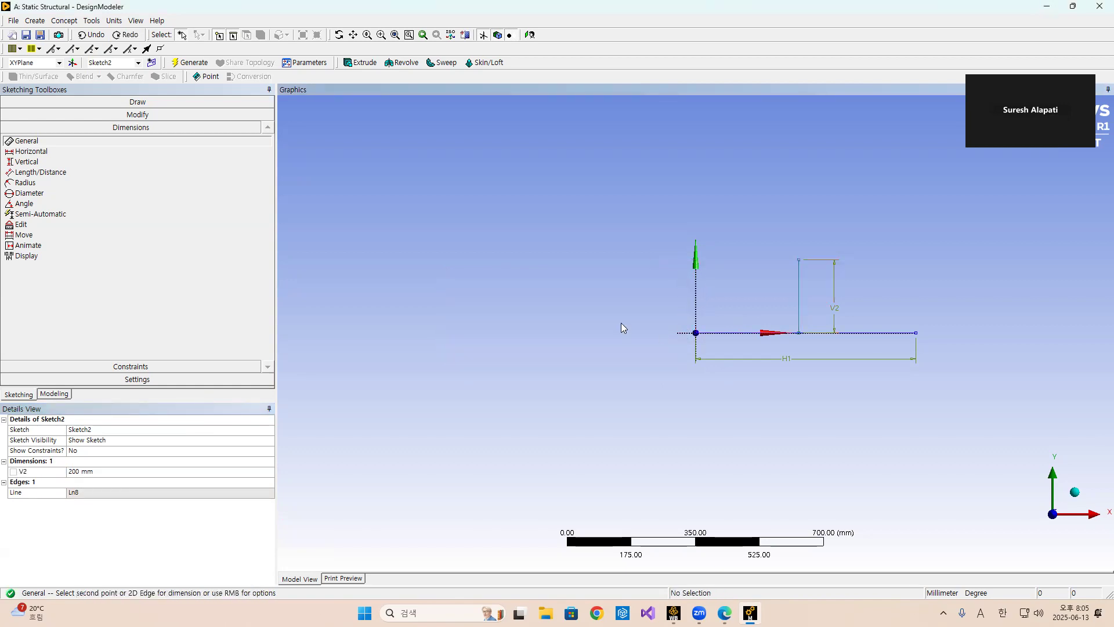
Add a horizontal dimension from the Y axis to the vertical line and set it to 300 mm.
click(31, 151)
click(710, 280)
click(798, 288)
click(798, 287)
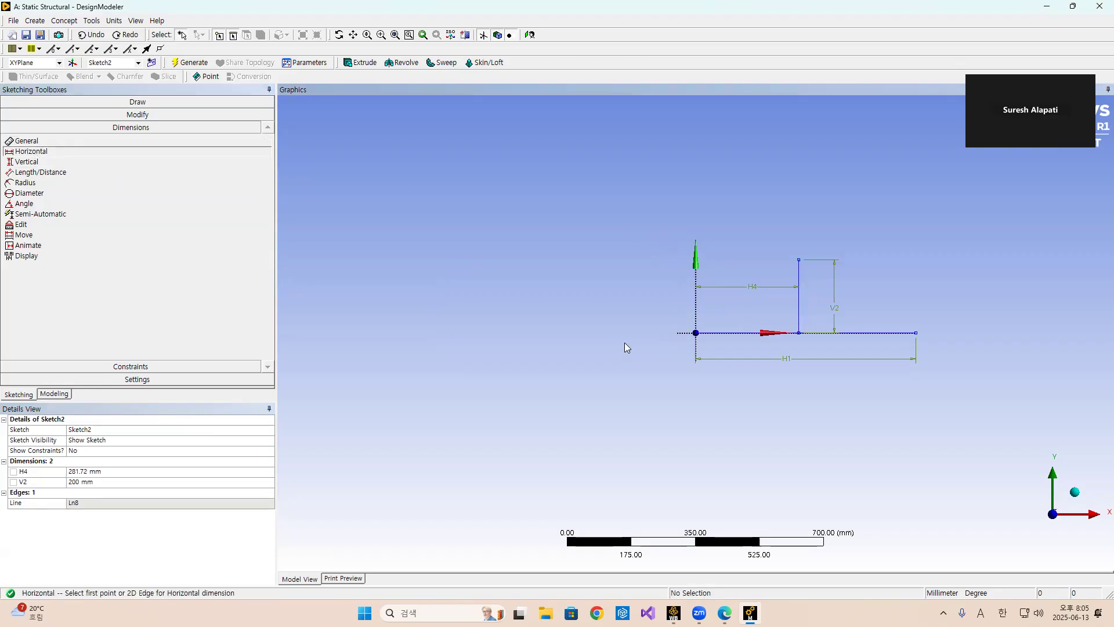
click(100, 471)
text(3)
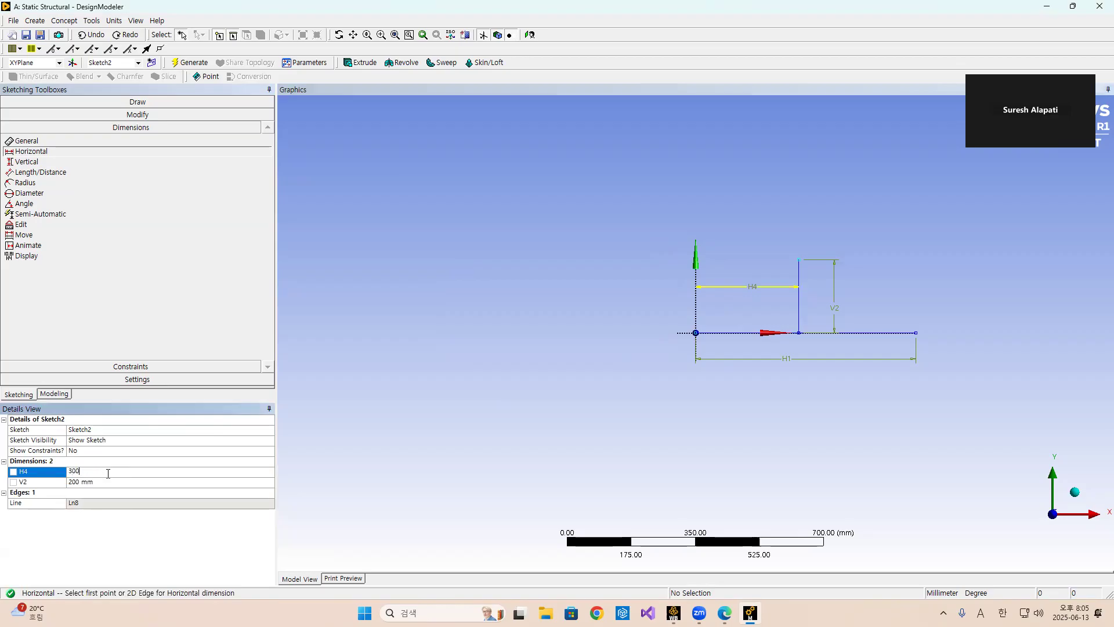
text(00)
key(Return)
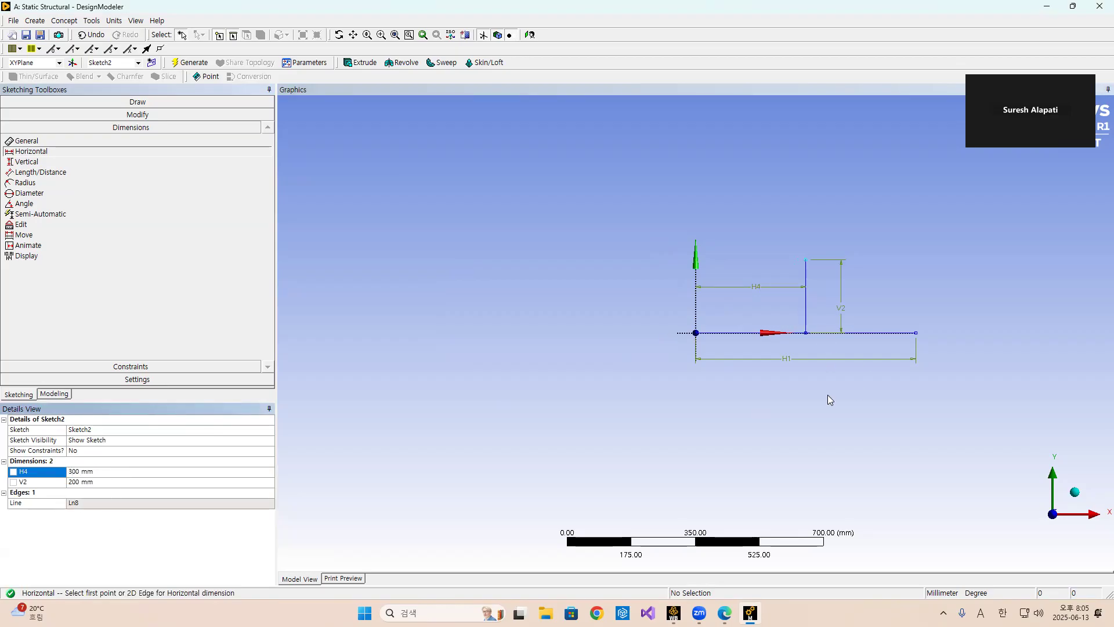
Create a line body from Sketch1 using Lines From Sketches and generate it.
click(354, 579)
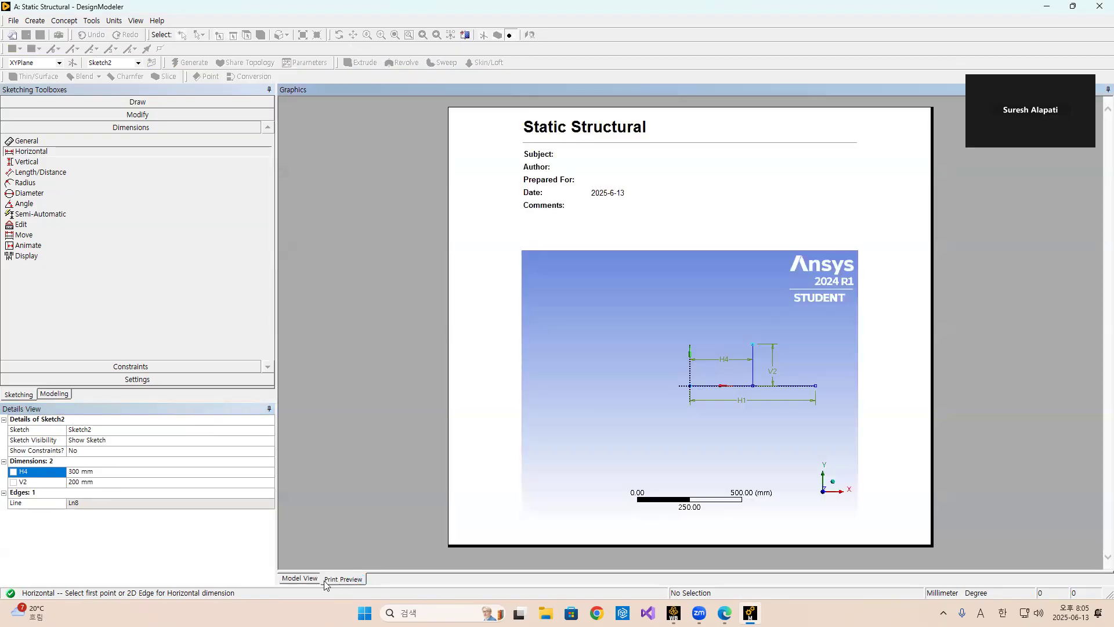
click(300, 578)
click(63, 396)
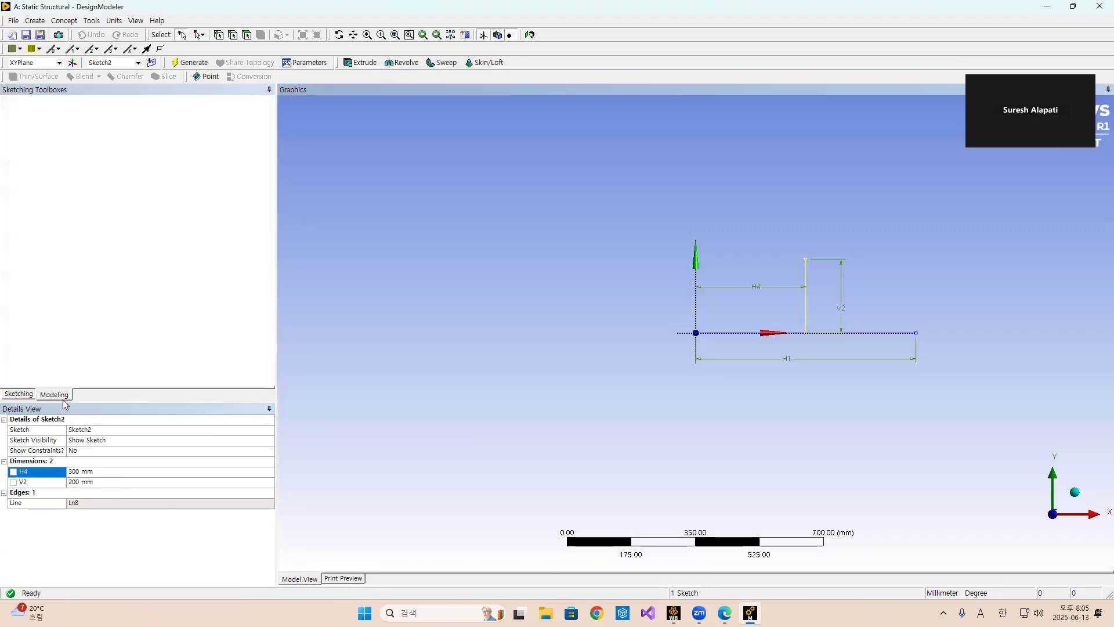
click(82, 124)
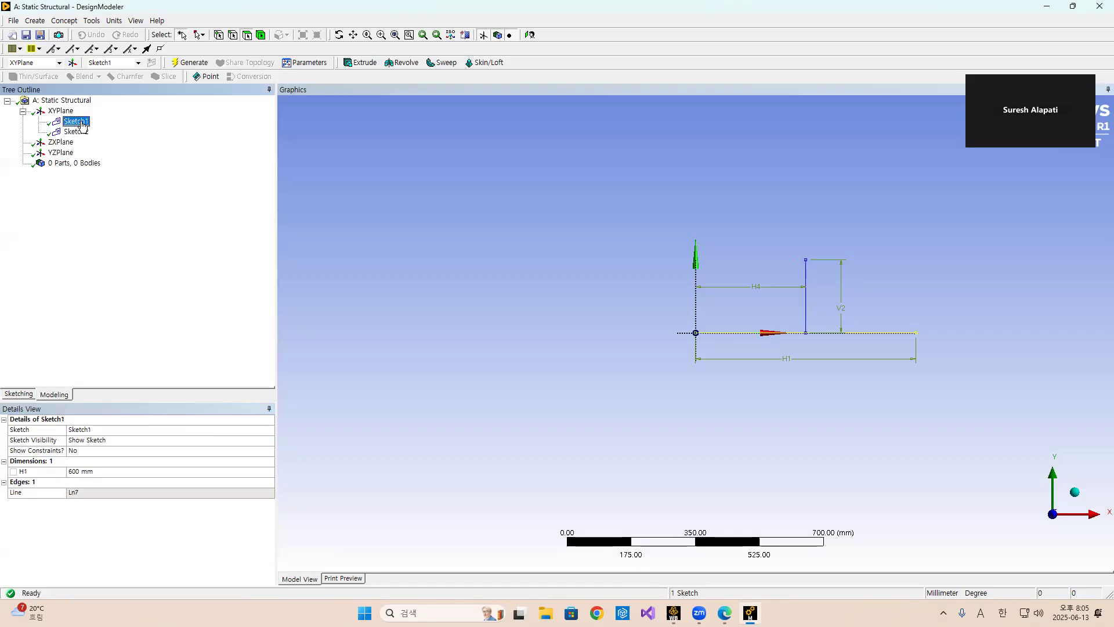
click(80, 130)
click(78, 122)
click(77, 131)
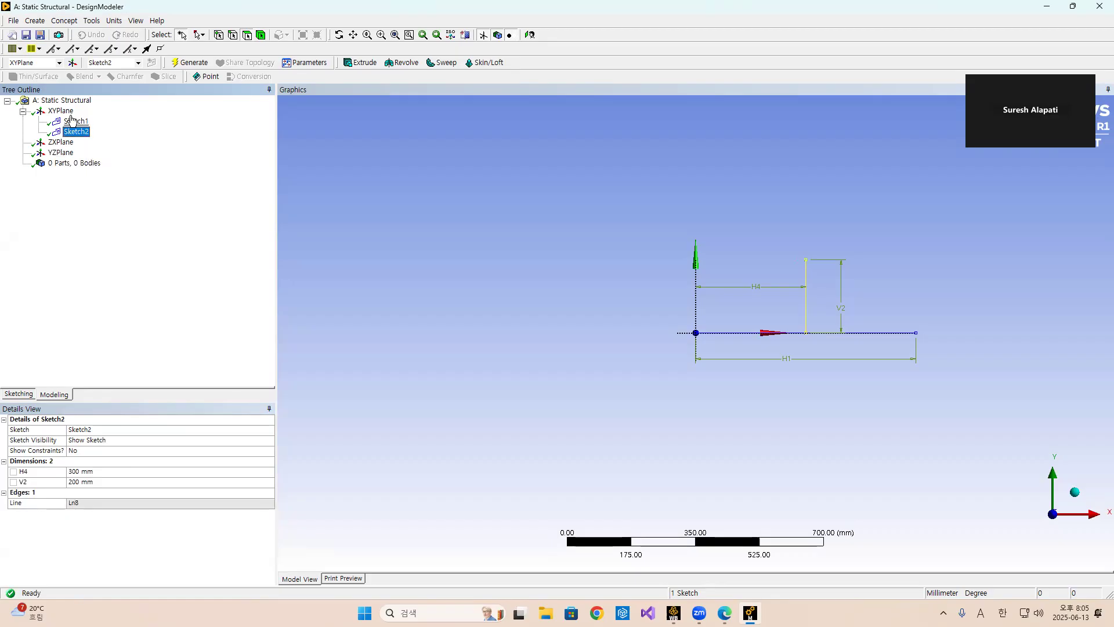
click(73, 121)
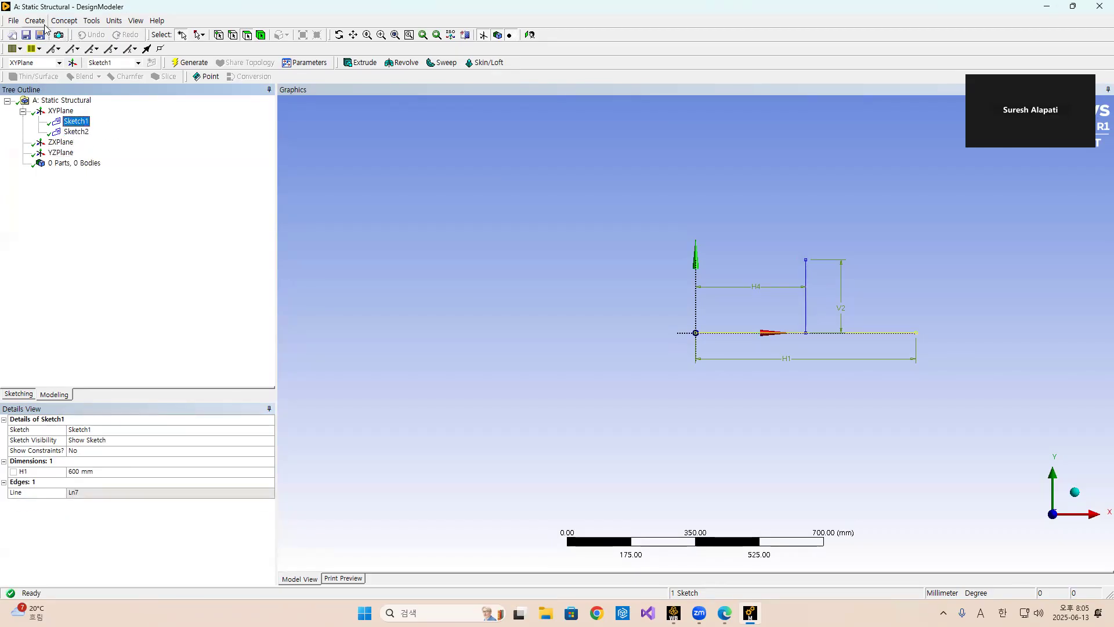
click(63, 21)
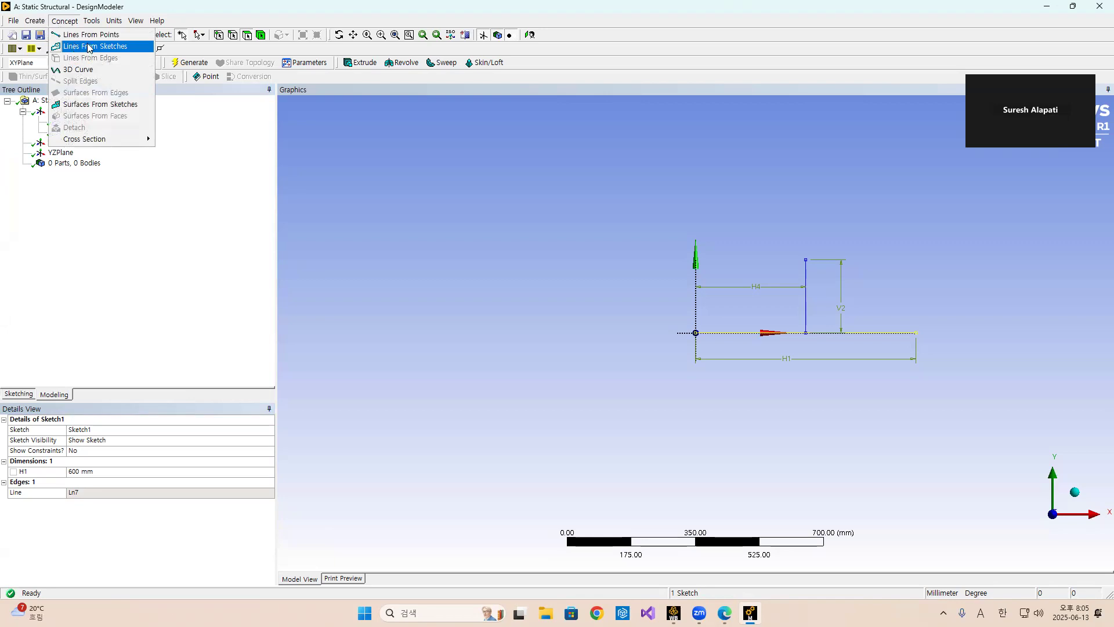
click(96, 47)
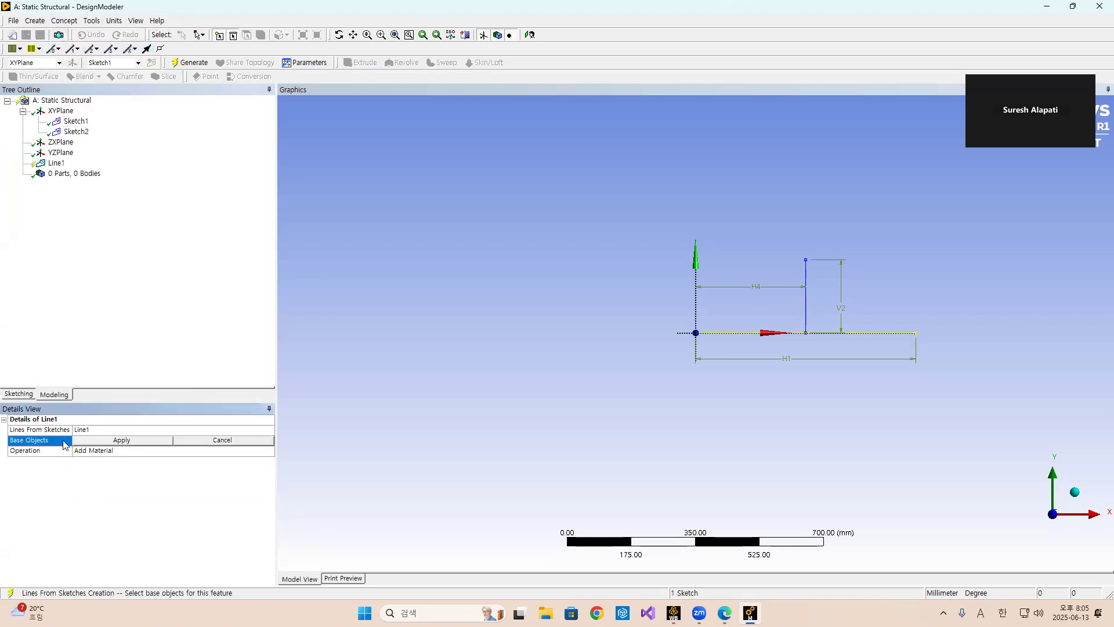
click(95, 438)
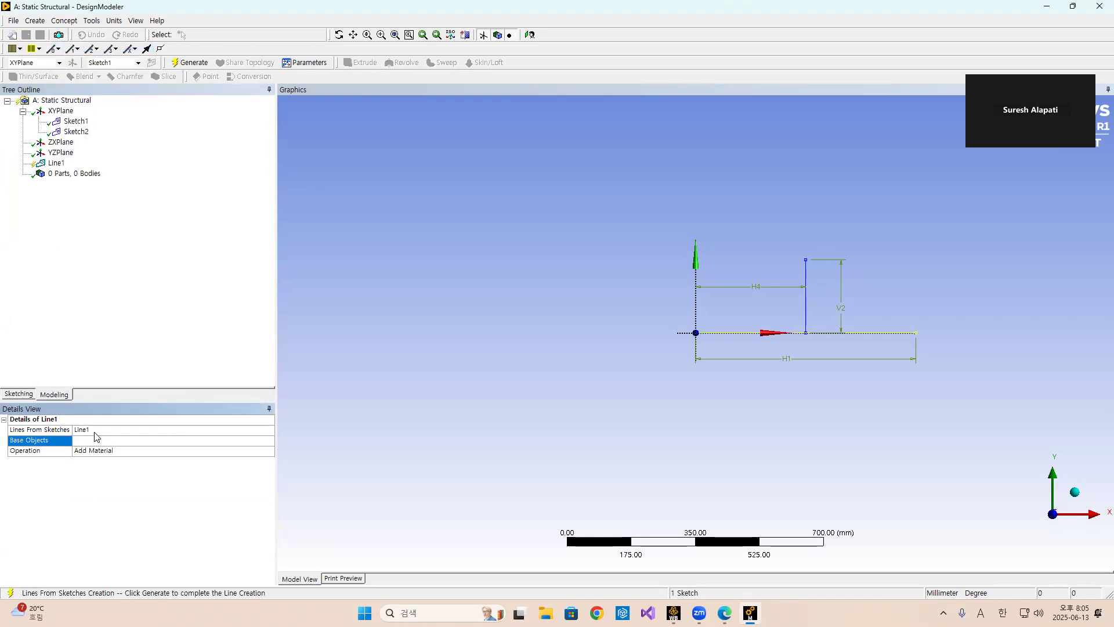
click(95, 430)
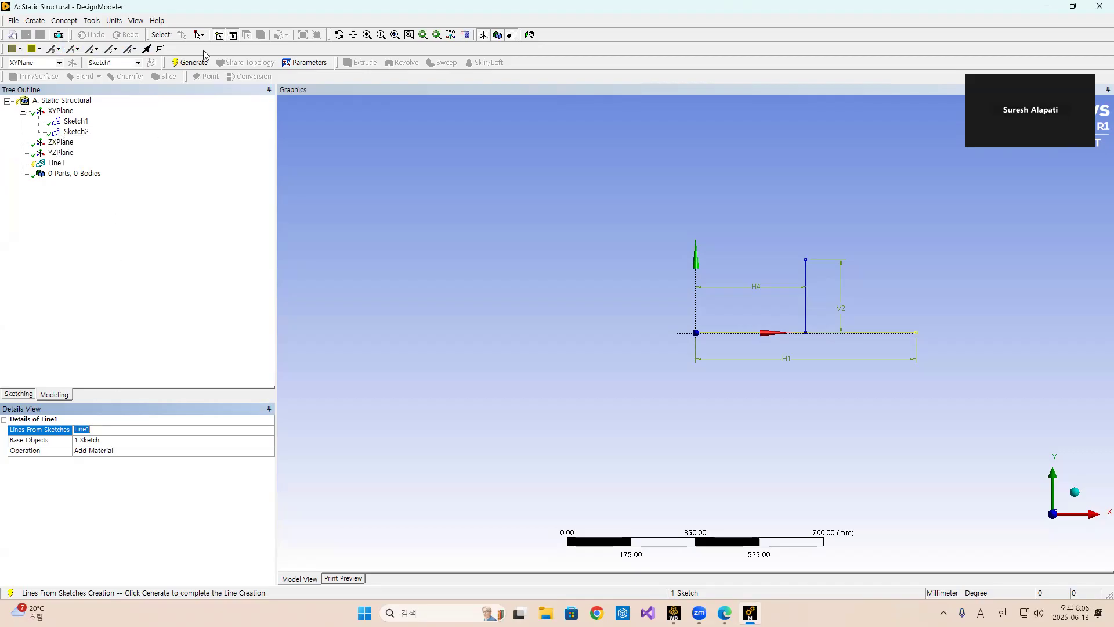
click(191, 64)
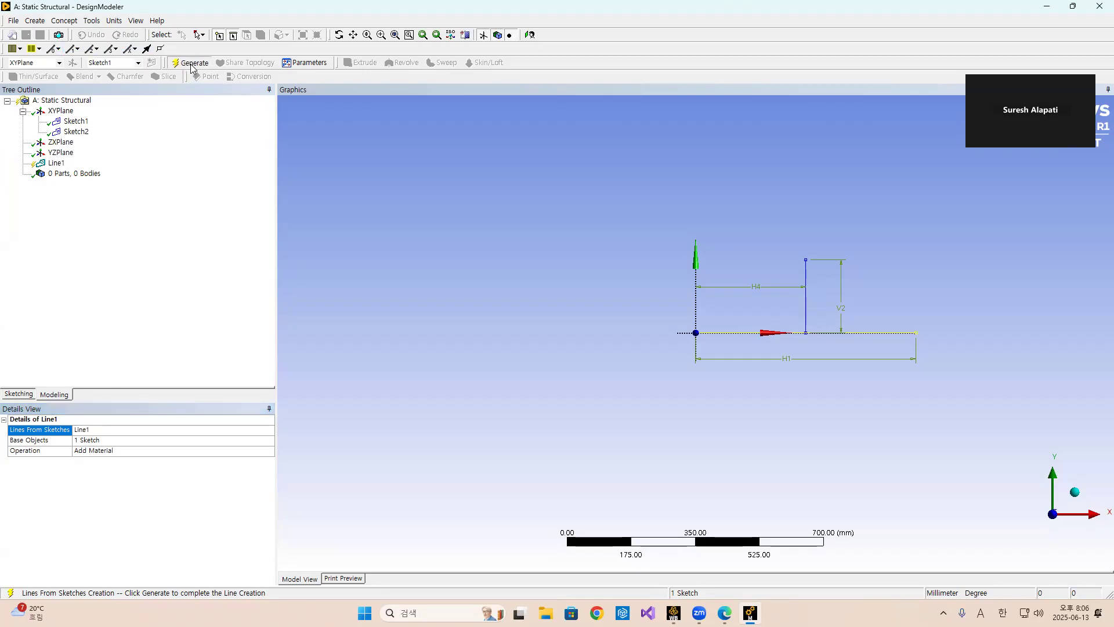
click(22, 174)
click(79, 184)
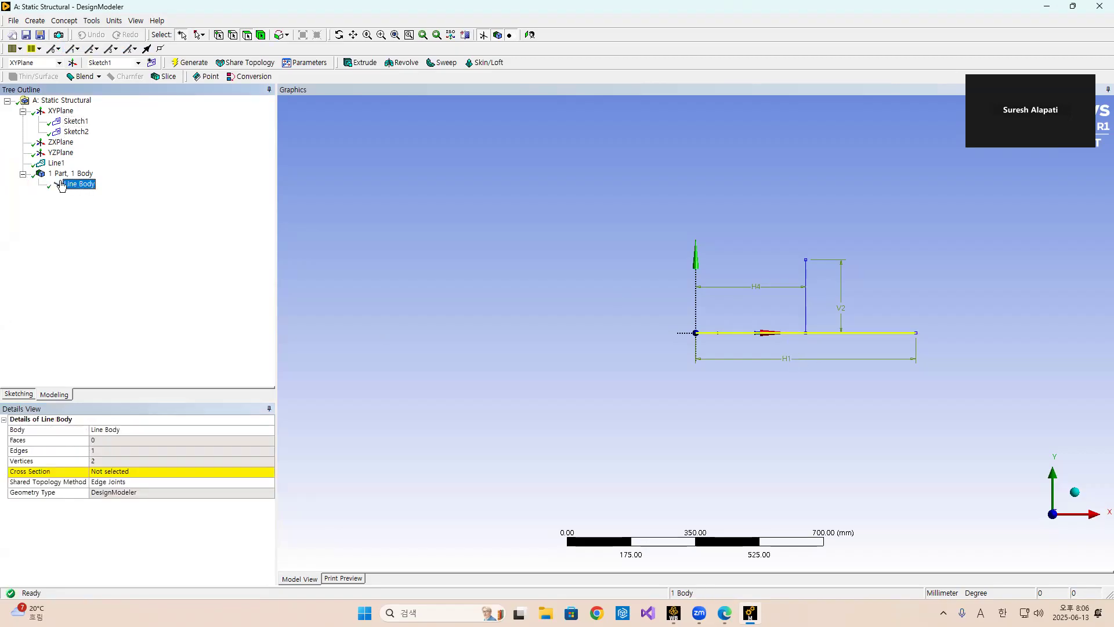
Create a second line body from Sketch2 using Lines From Sketches and generate it.
click(76, 131)
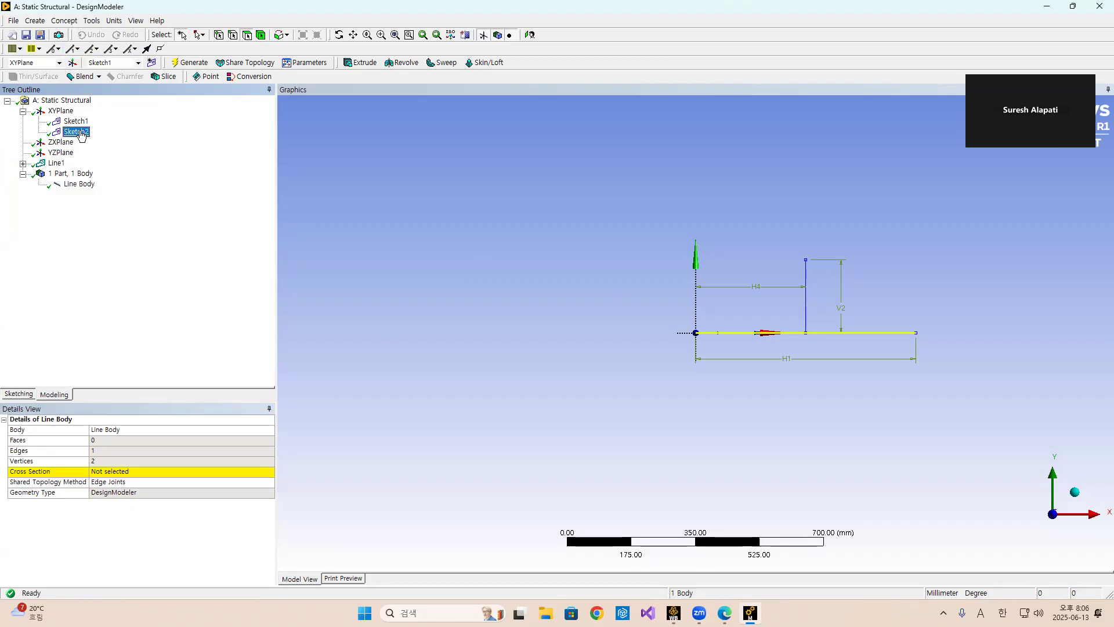
click(66, 22)
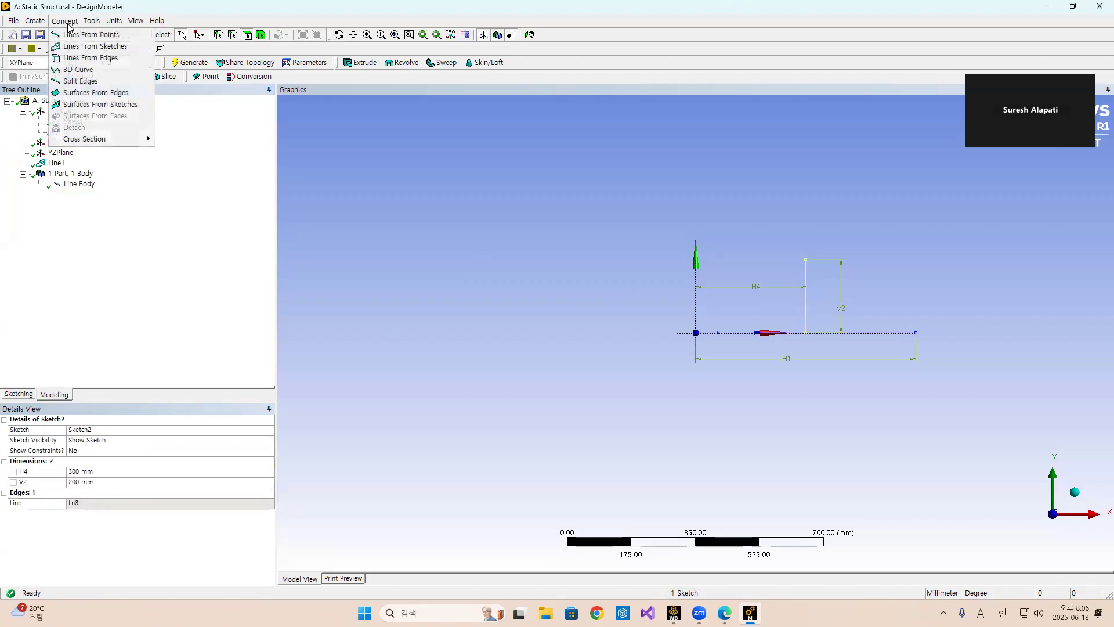
click(96, 47)
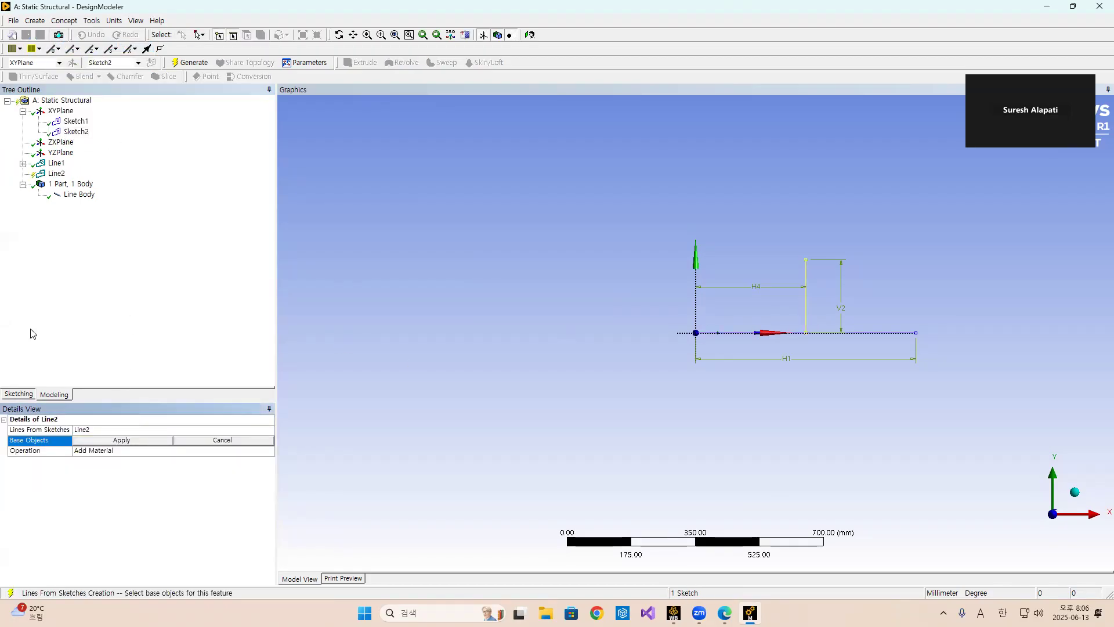
click(108, 444)
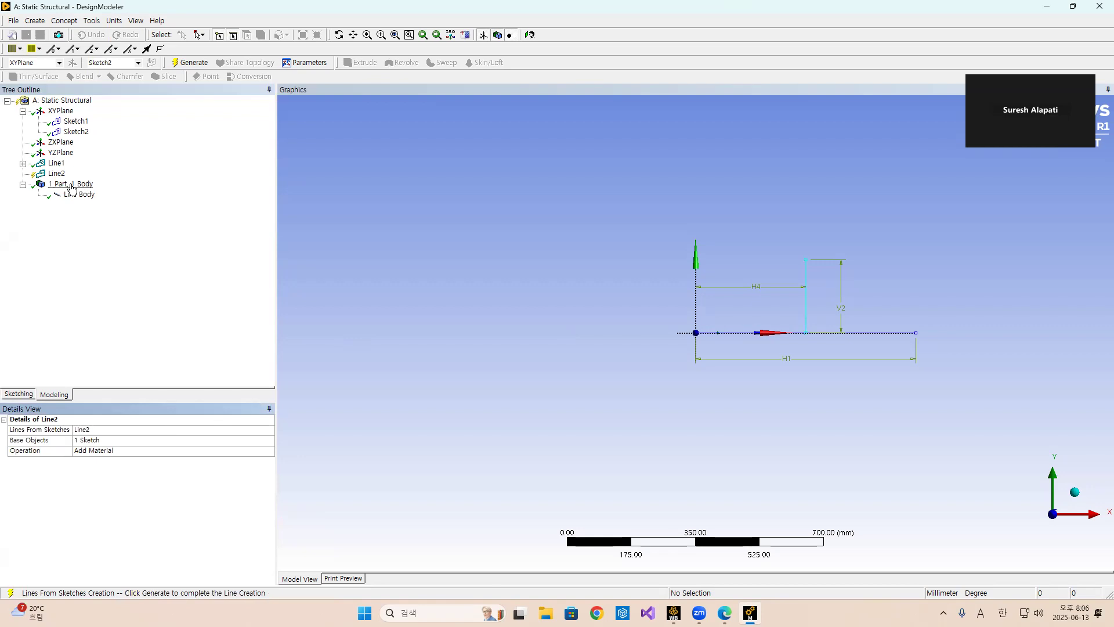
click(188, 63)
Change the Line2 feature's operation to Add Frozen and regenerate it.
click(23, 173)
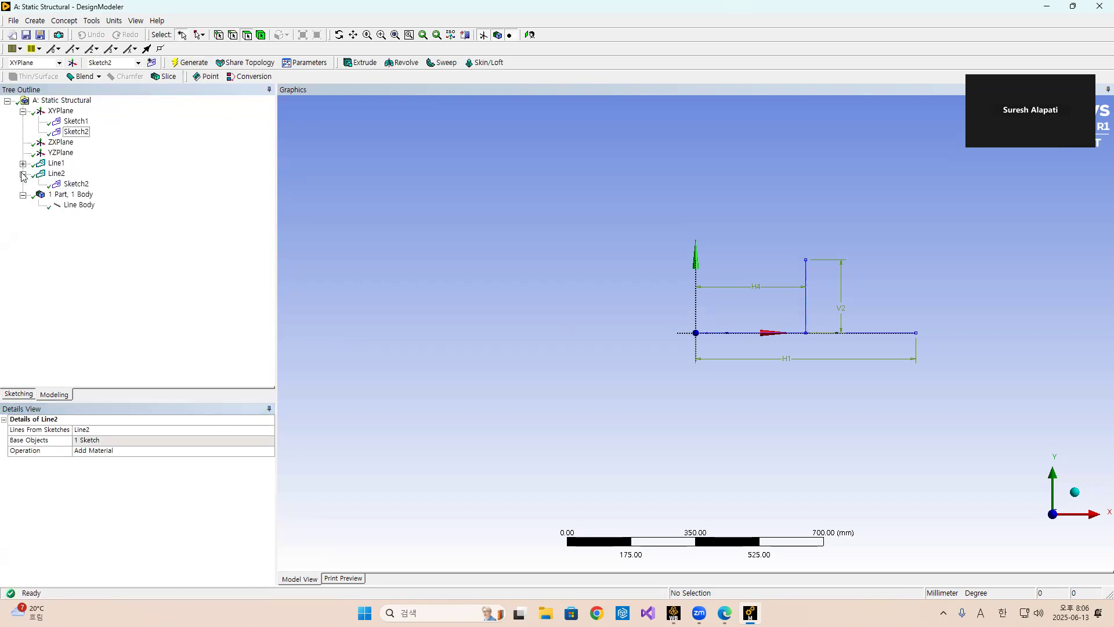
click(40, 174)
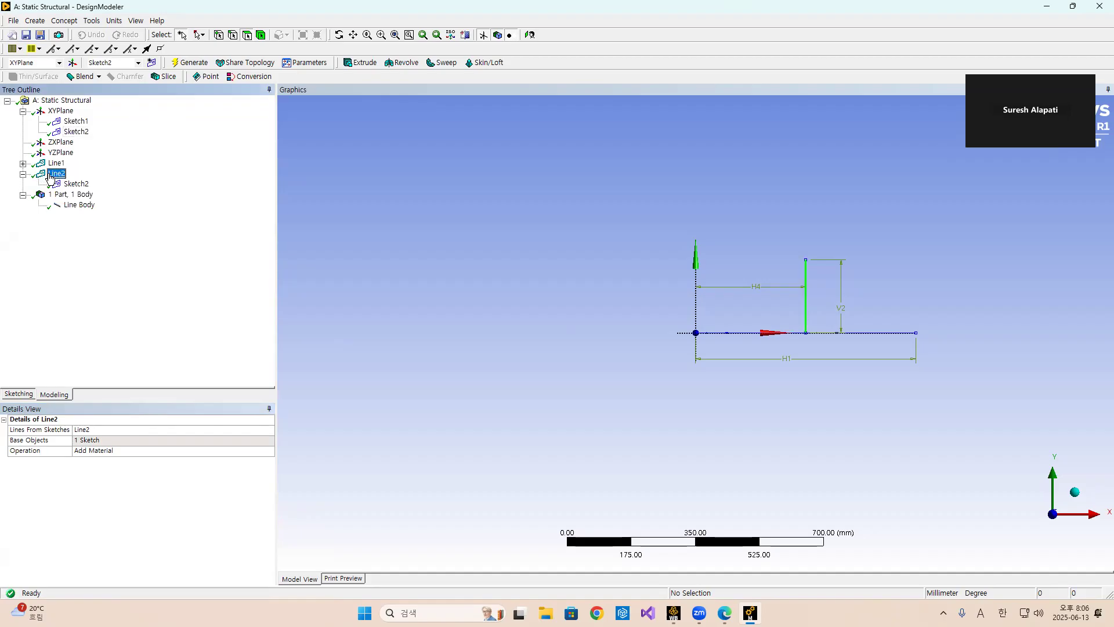
right_click(61, 174)
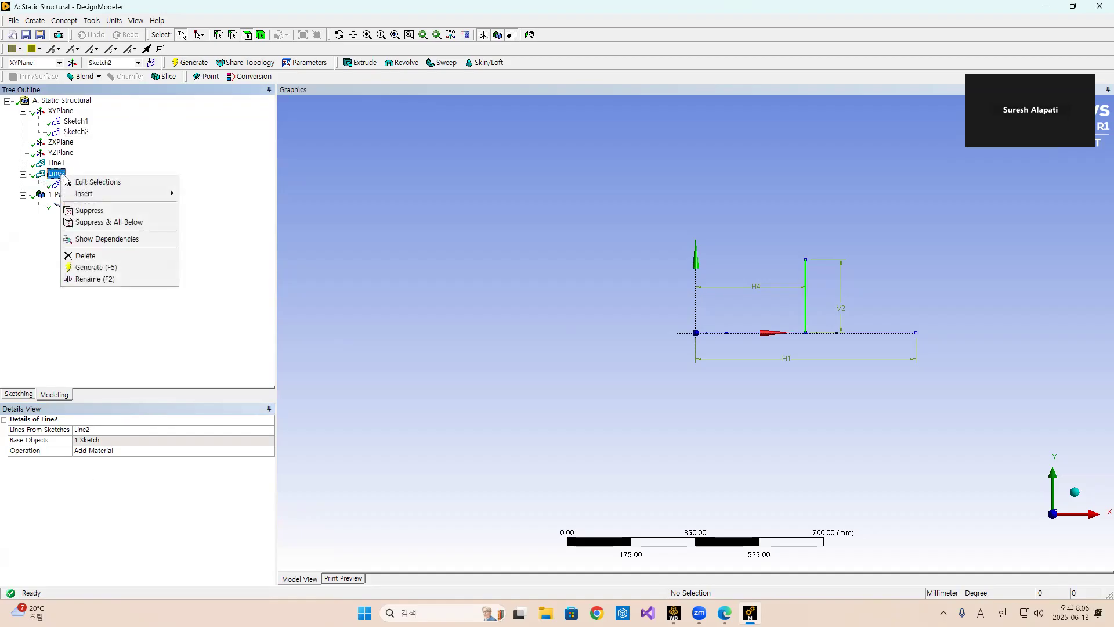
click(78, 182)
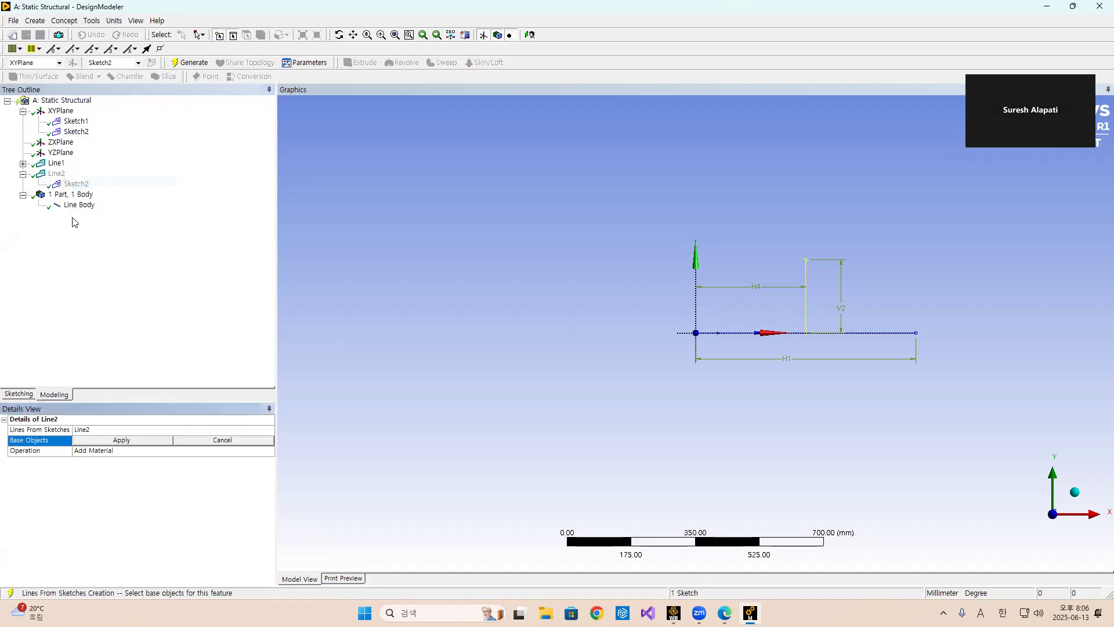
click(122, 441)
click(175, 451)
click(269, 451)
click(200, 461)
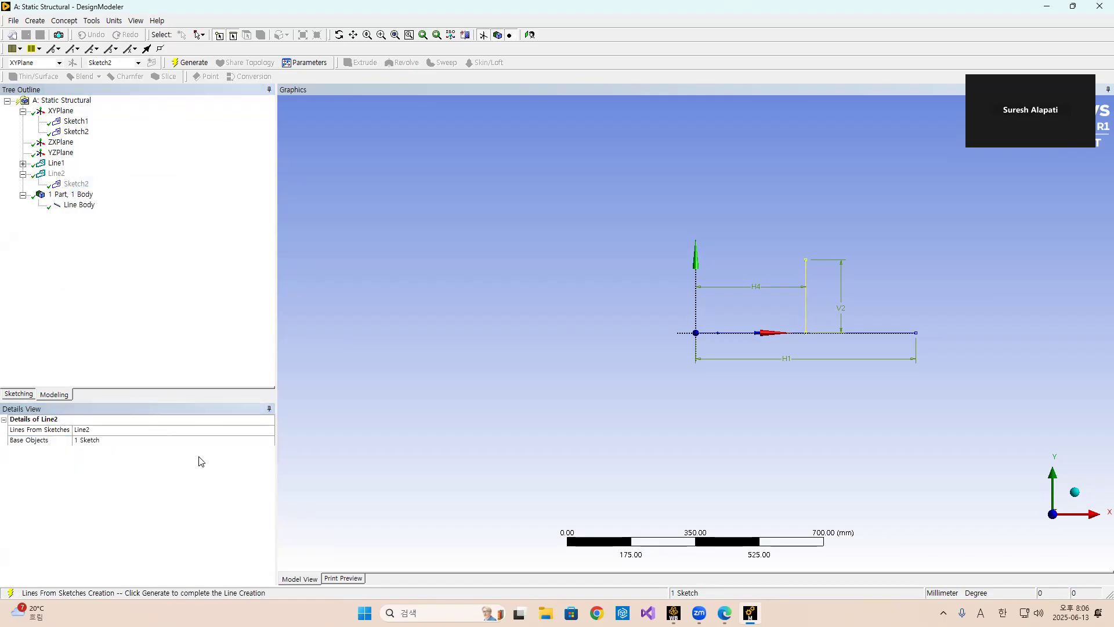
click(190, 62)
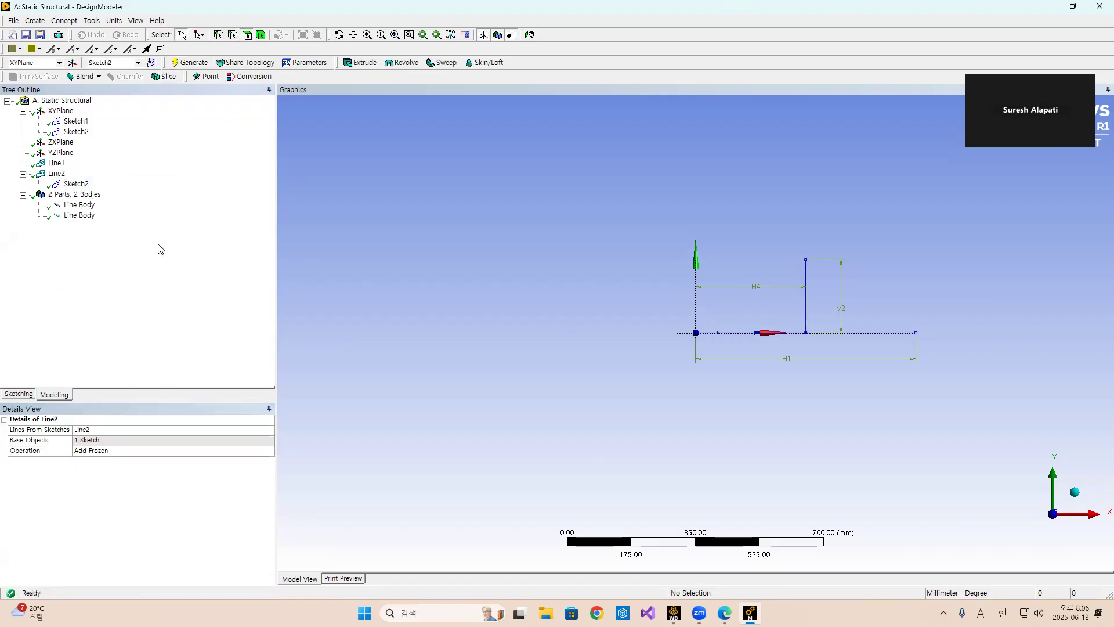
Rename the horizontal line body as Steel Body.
click(83, 210)
click(85, 215)
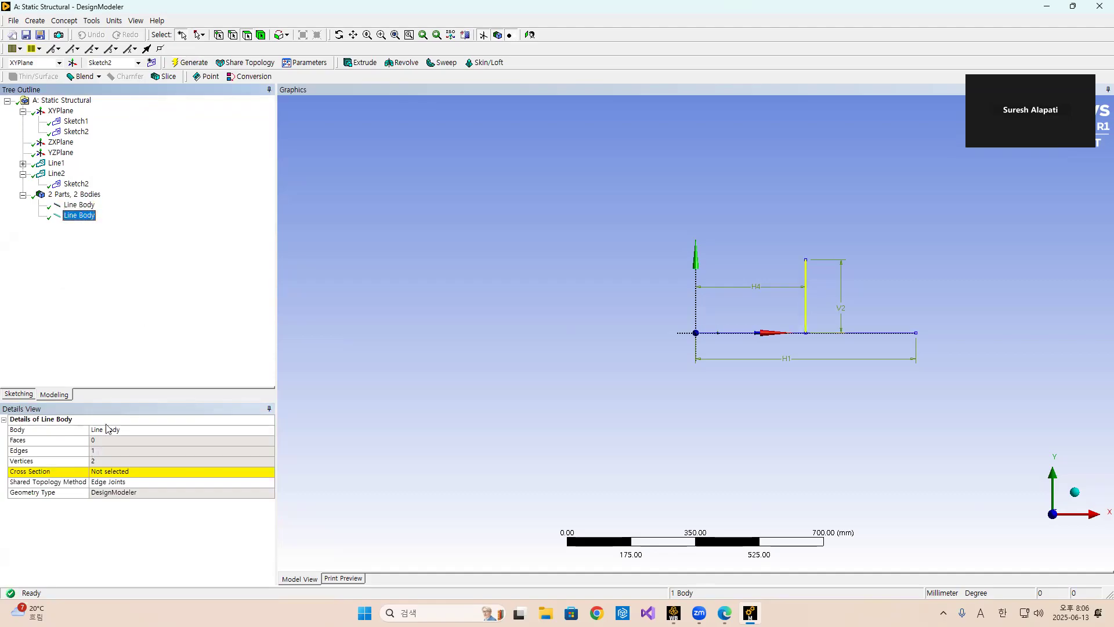
click(79, 206)
right_click(79, 210)
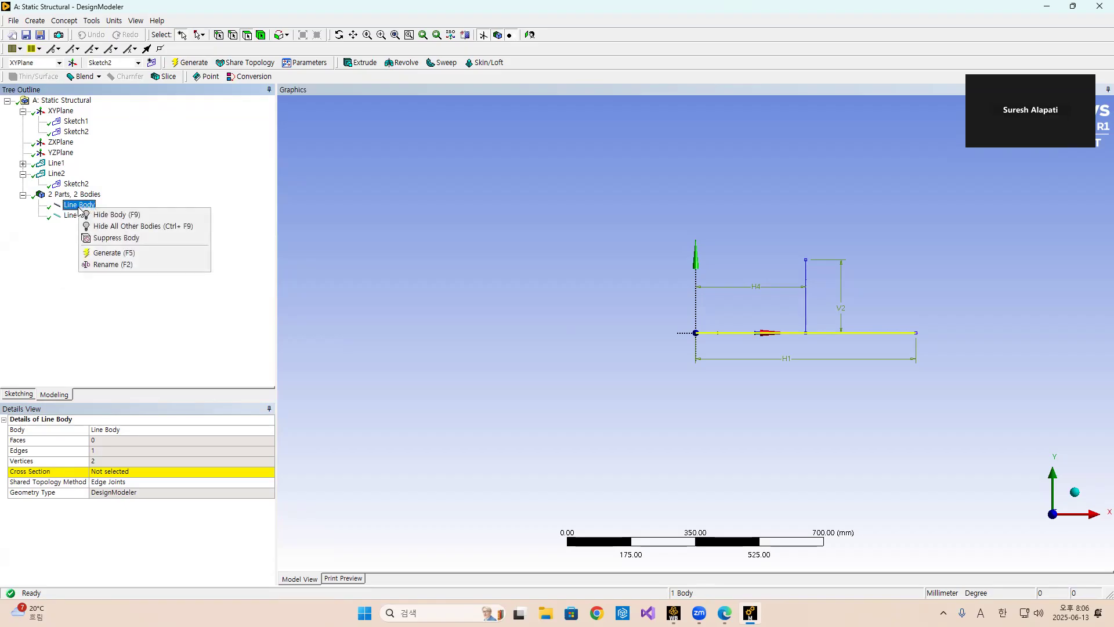
click(107, 265)
text(Steel)
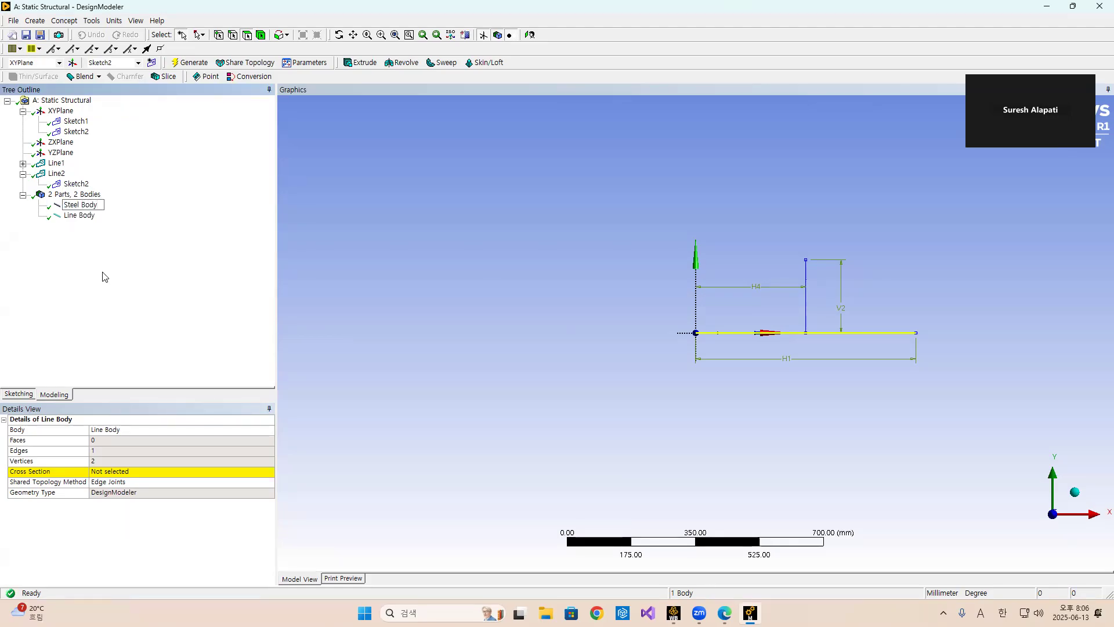
key(Return)
Rename the vertical line body as Aluminium Body.
click(79, 215)
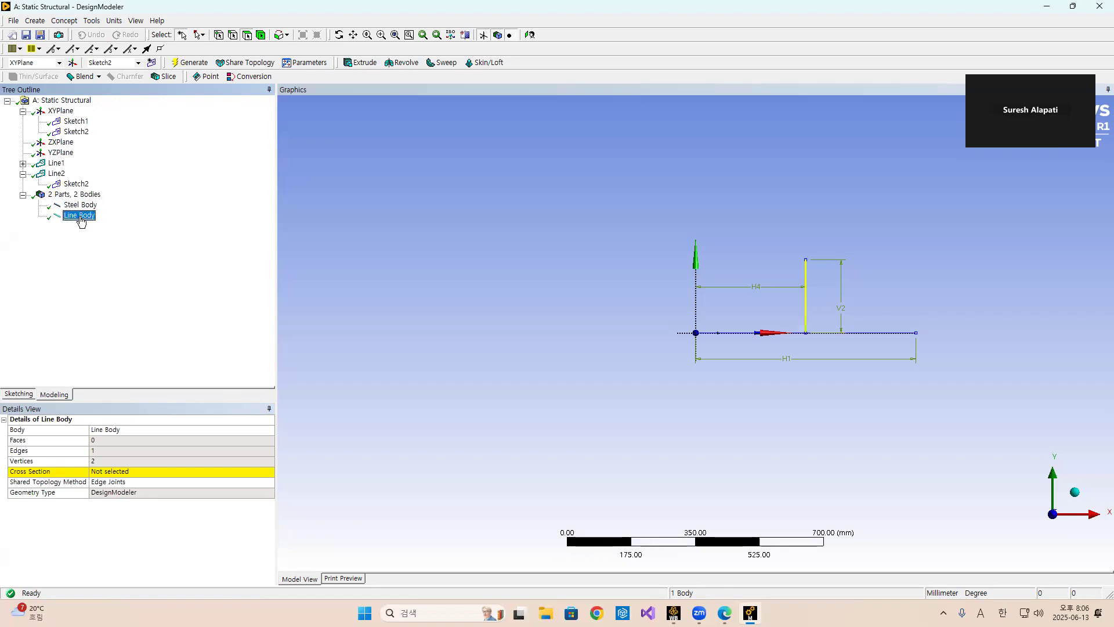
right_click(82, 216)
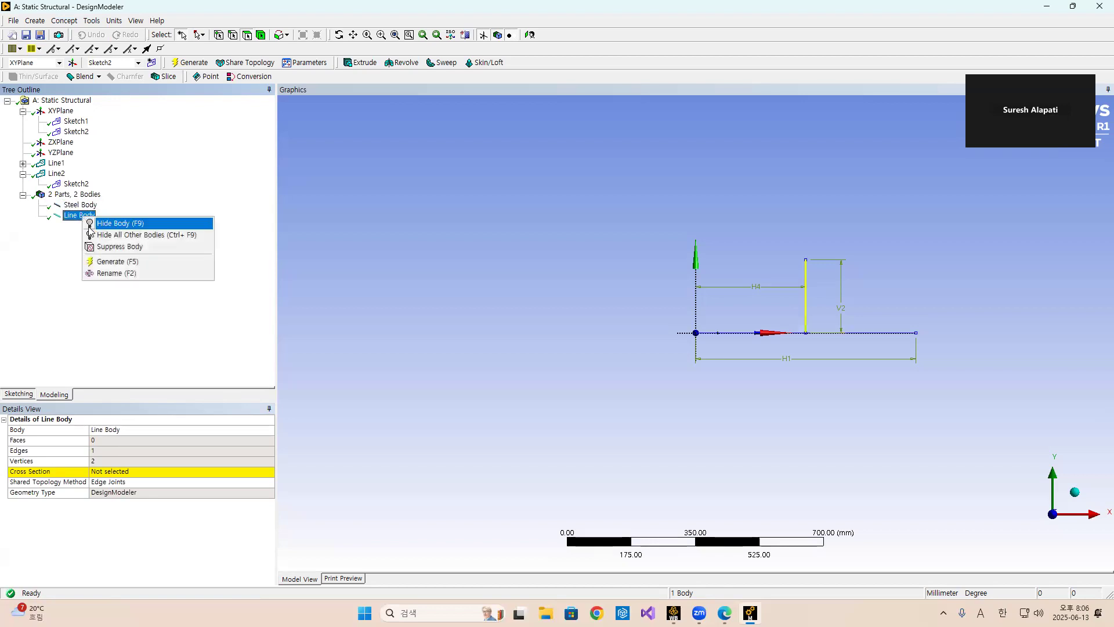
click(116, 273)
text(Aluminium Body)
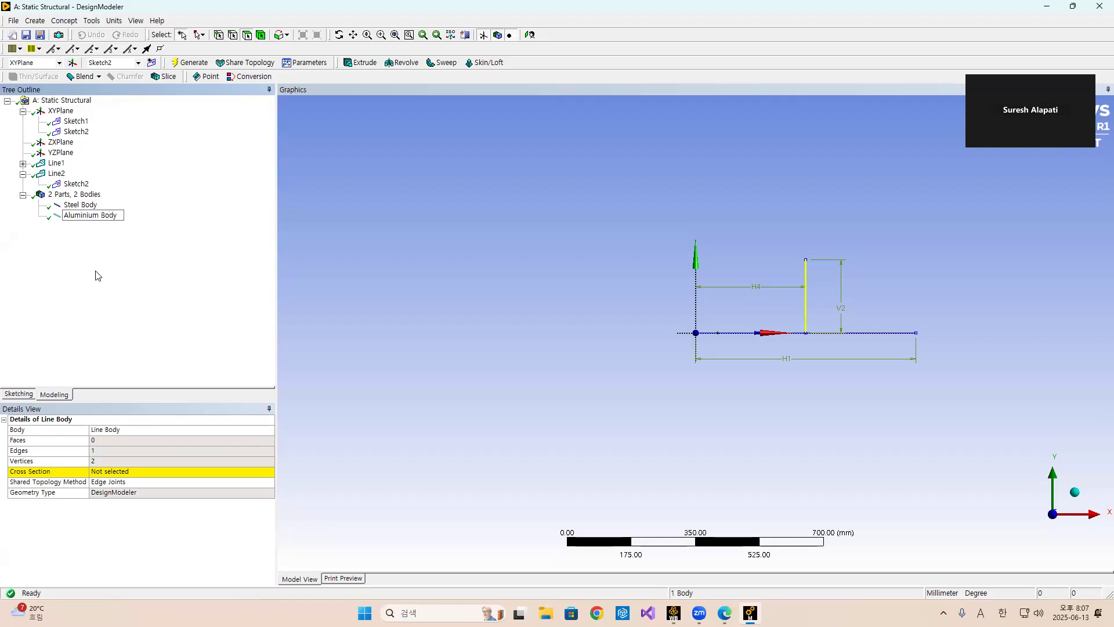
key(Return)
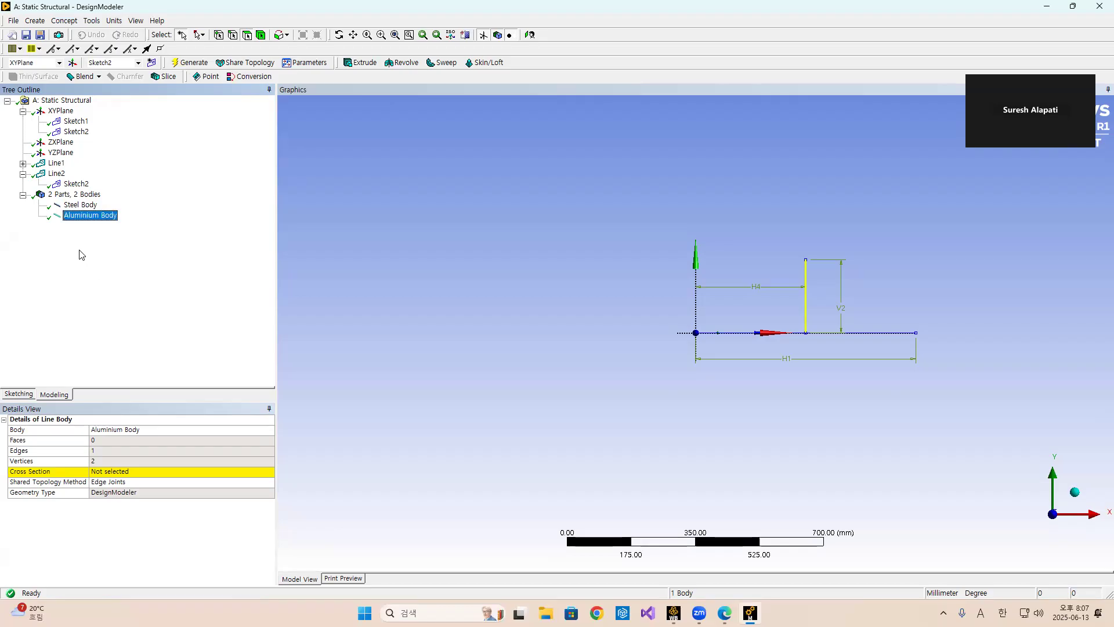
Select the Steel Body and review the problem slide for the beam's cross-section dimensions.
click(81, 205)
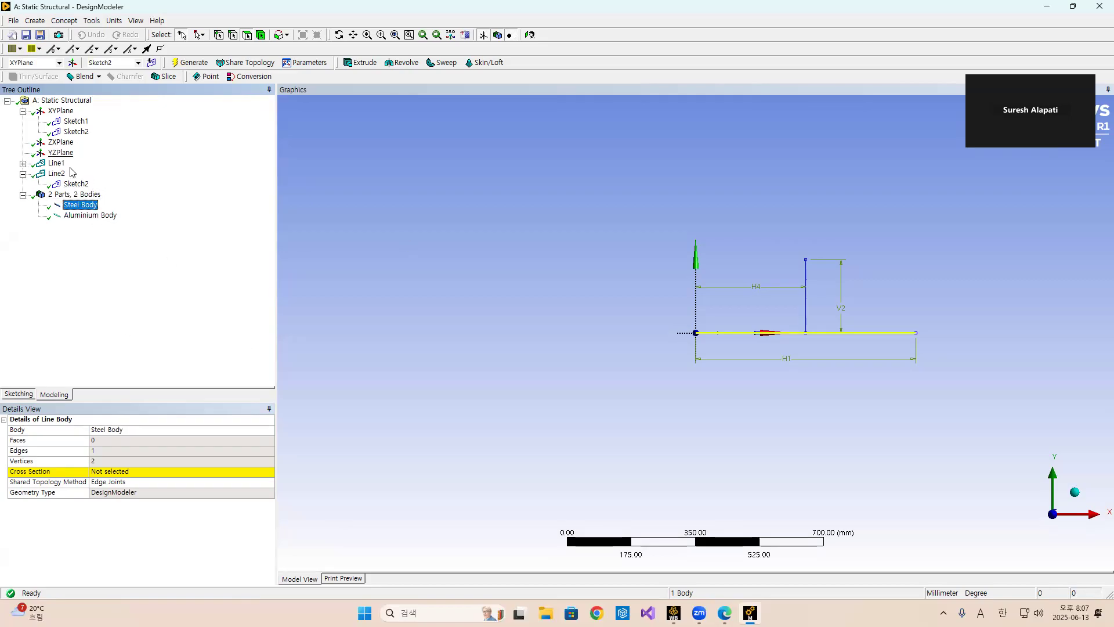
click(724, 613)
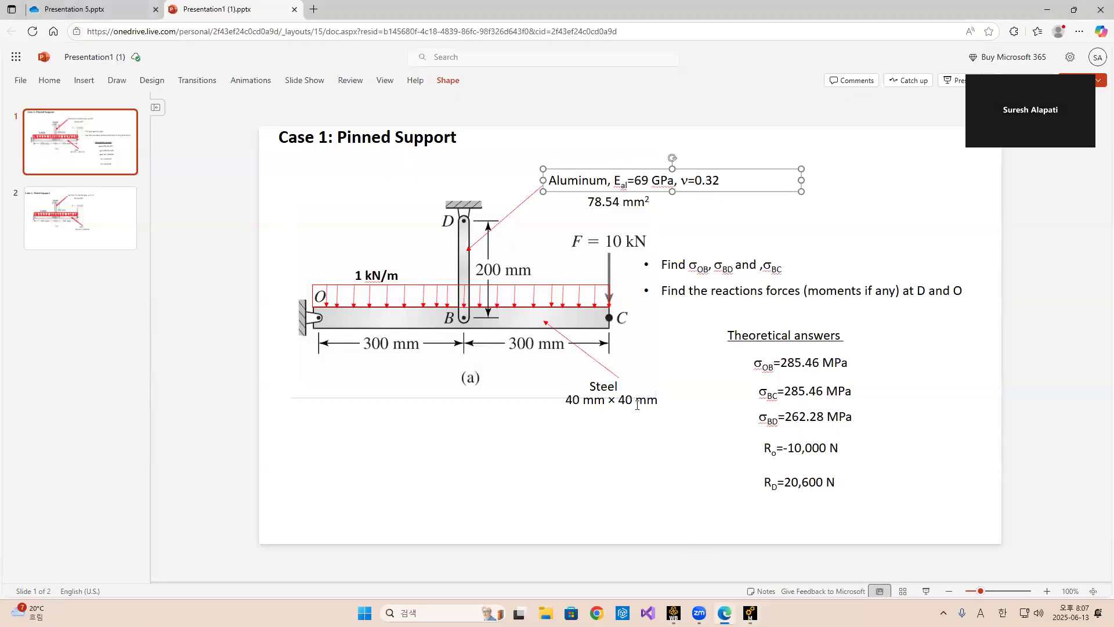
click(750, 613)
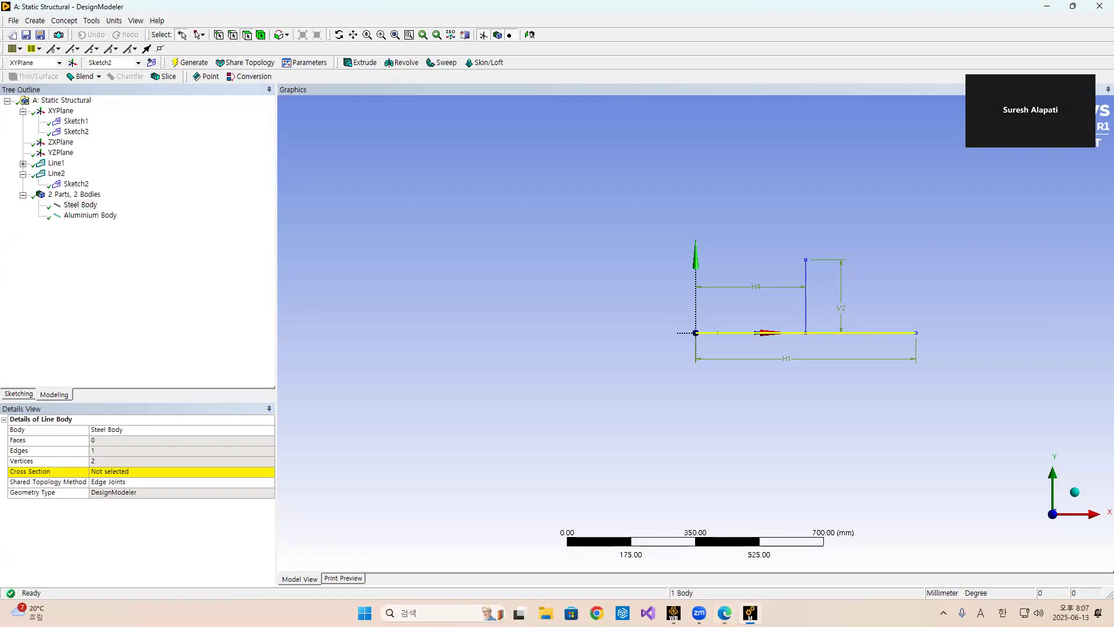
Create a rectangular cross section with B and H both set to 40 mm.
click(65, 21)
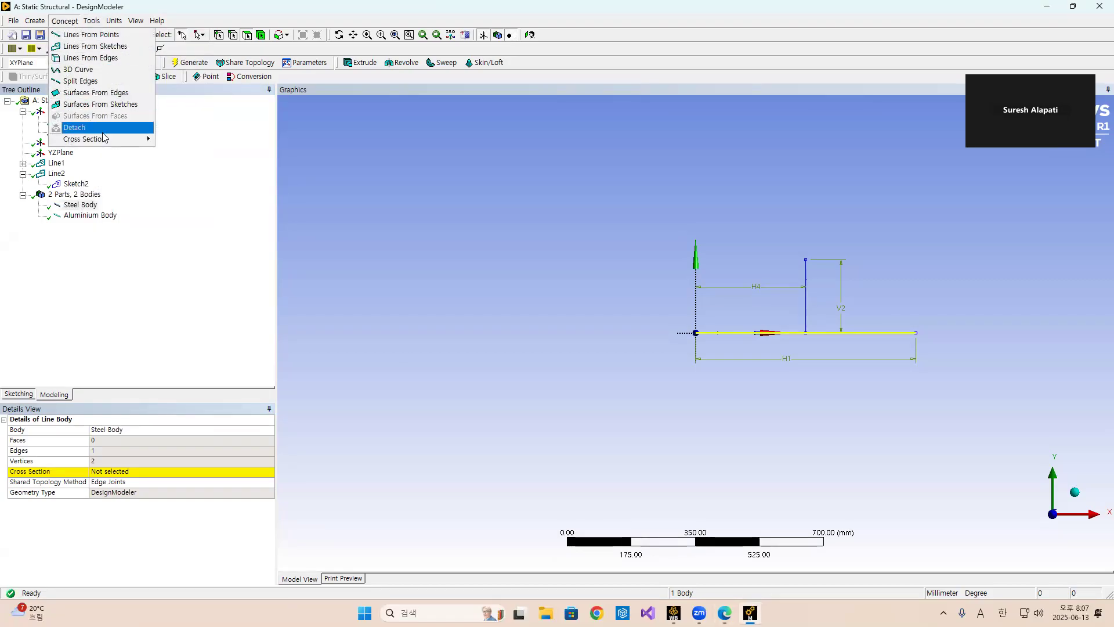
mouse_move(104, 142)
click(174, 141)
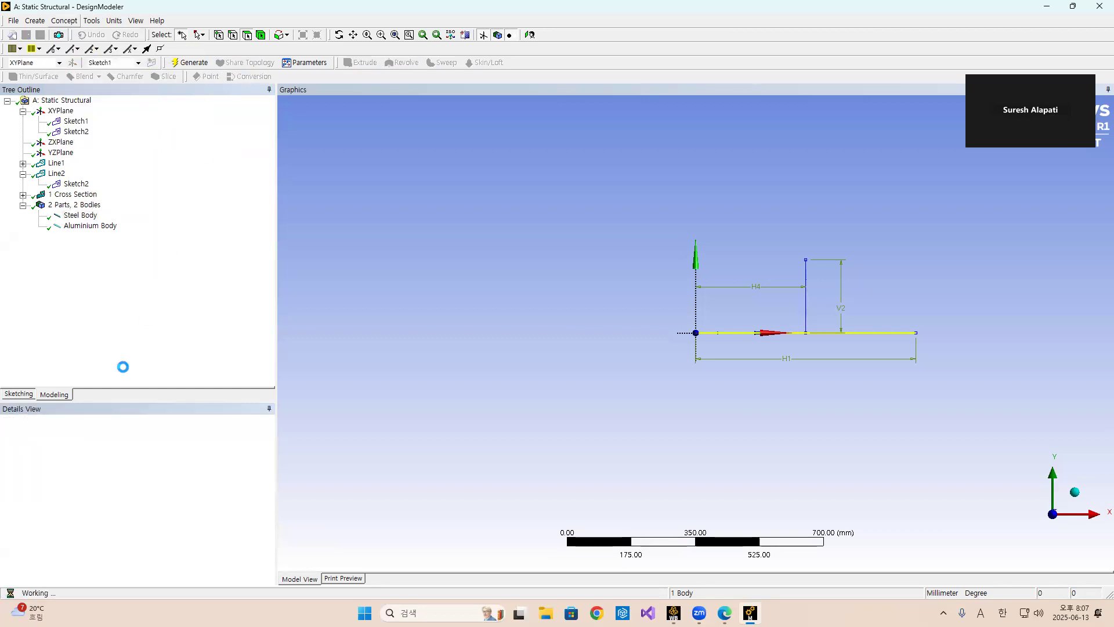
click(100, 461)
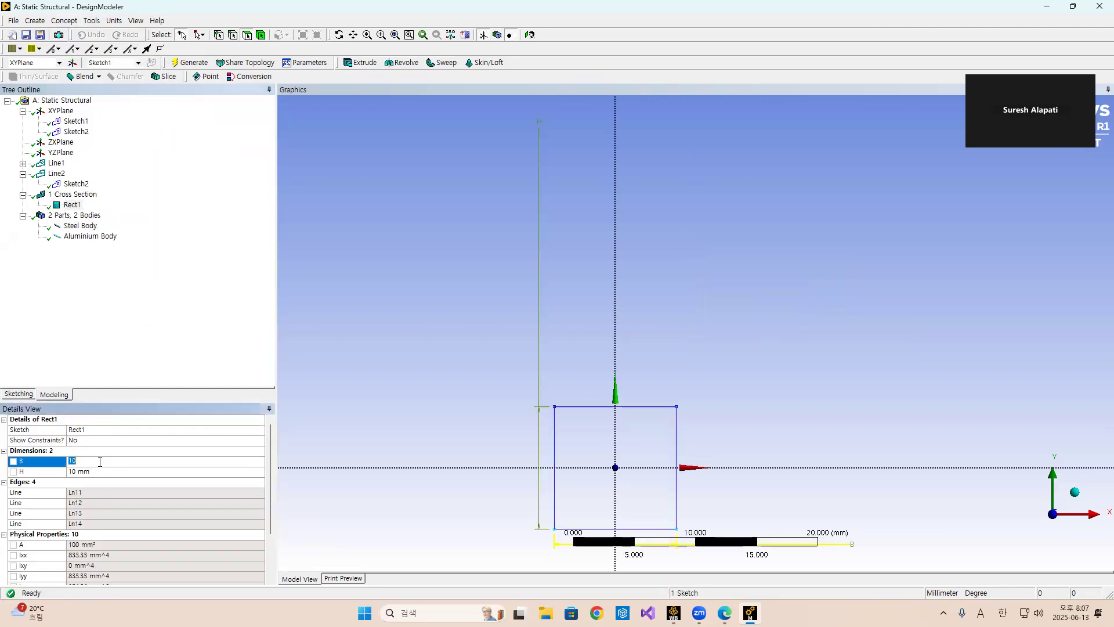
text(4)
key(Return)
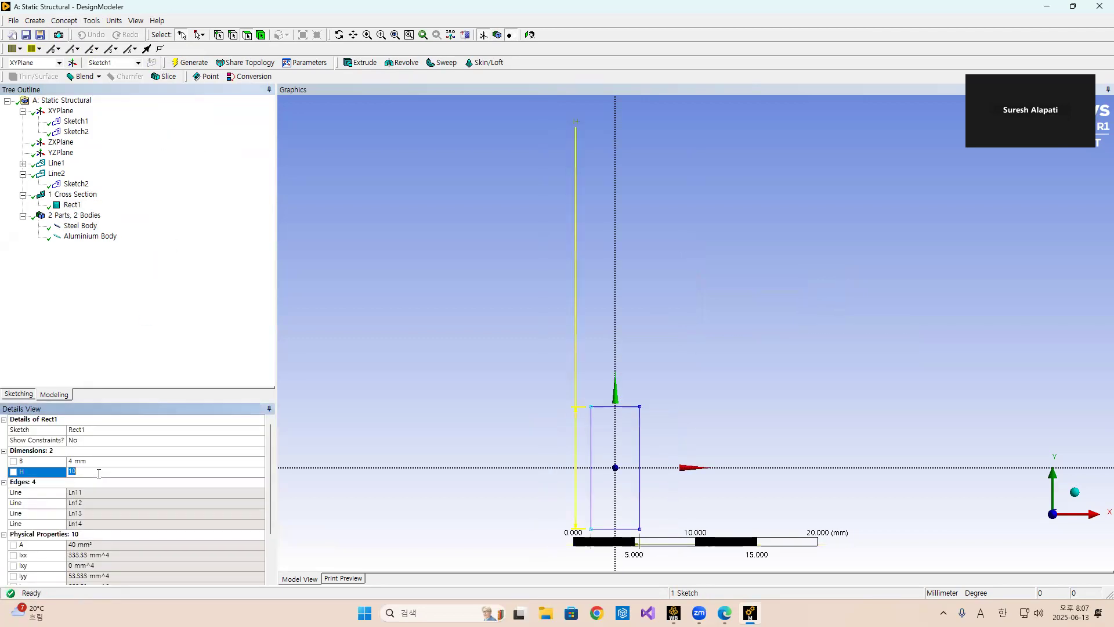
click(87, 462)
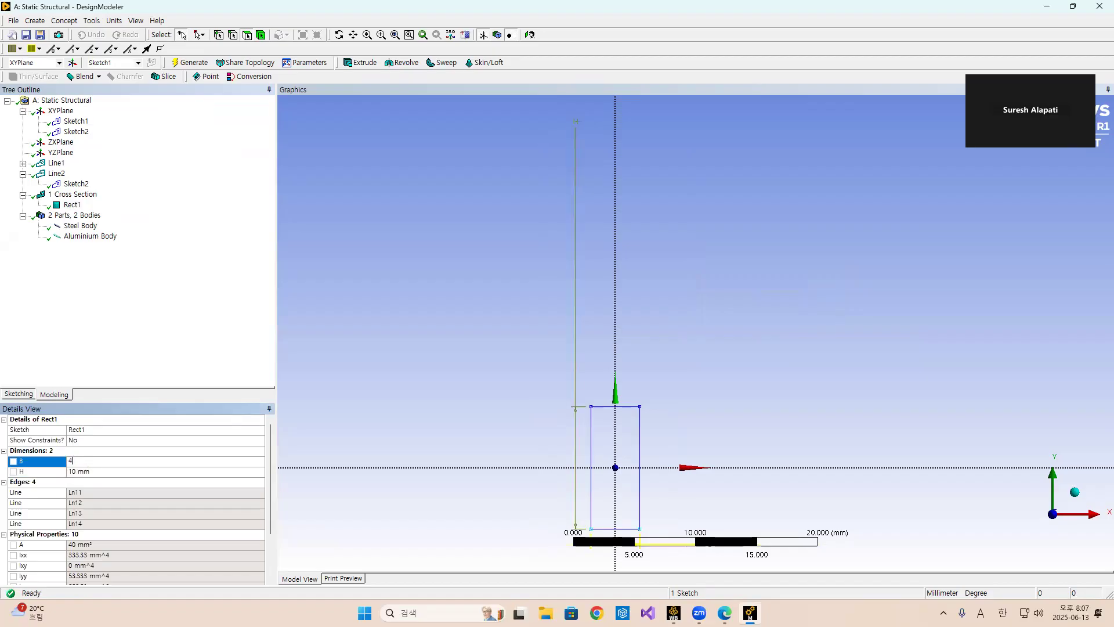
click(97, 471)
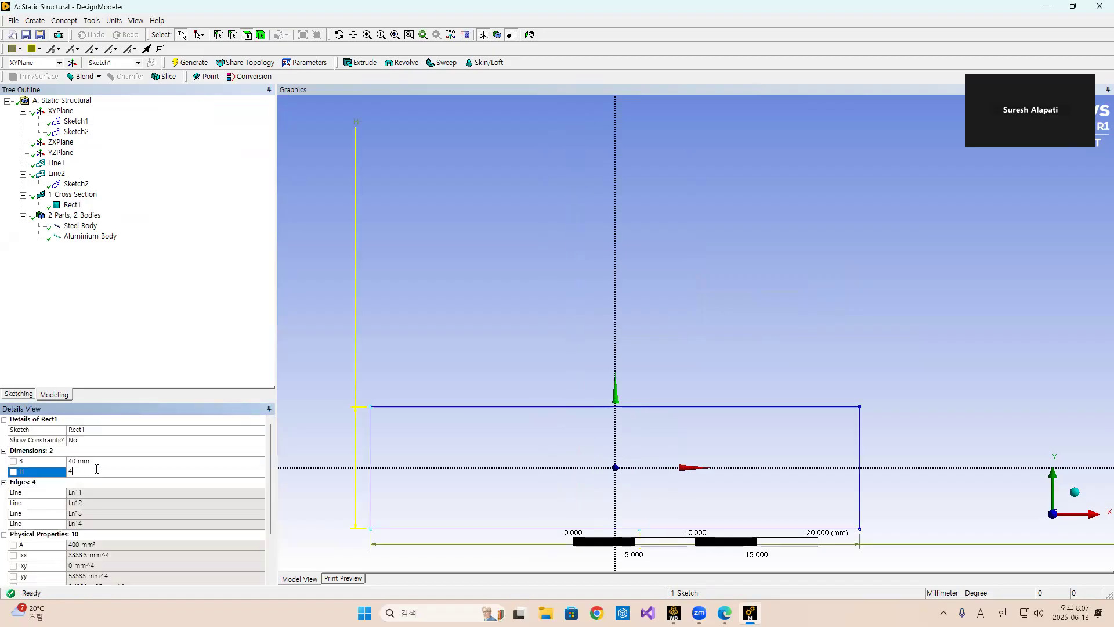
click(145, 311)
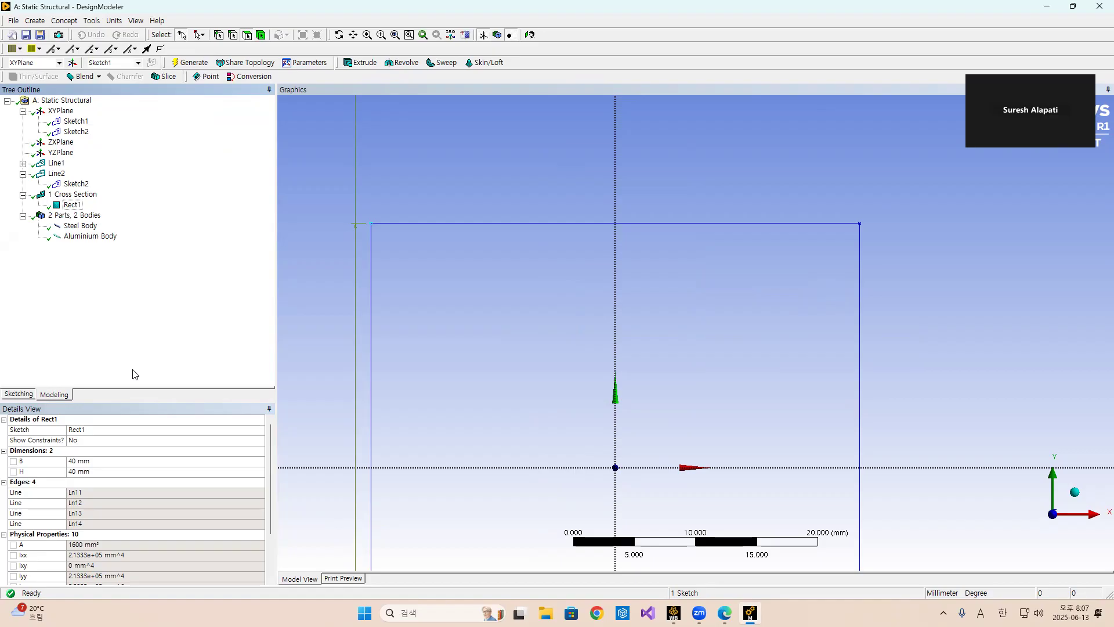
Assign the Rect1 cross section to the Steel Body.
click(82, 227)
click(108, 471)
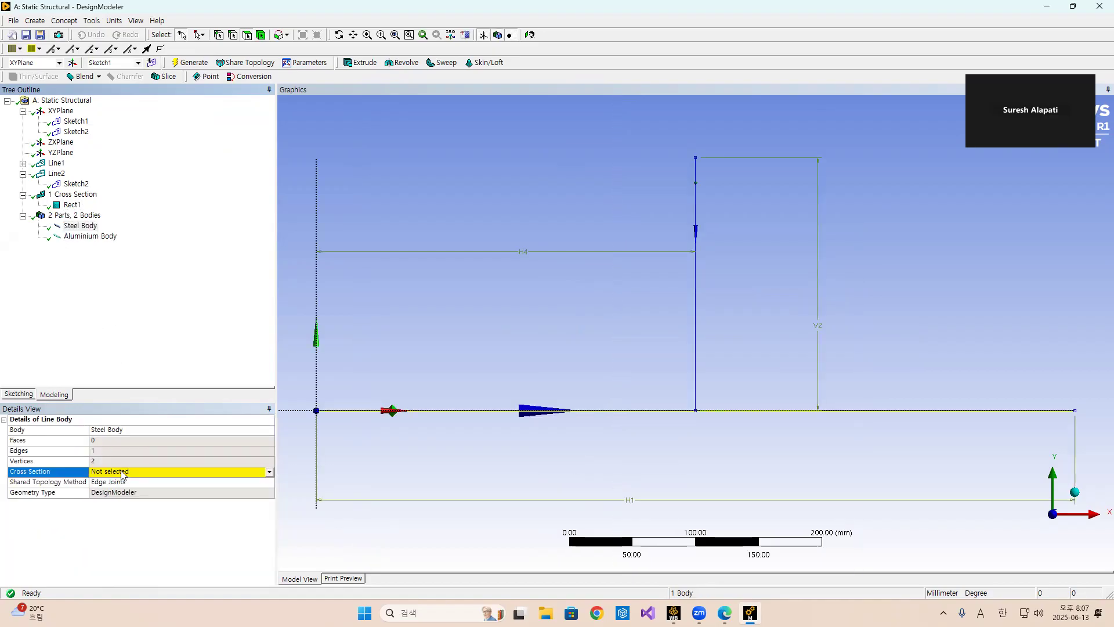
click(250, 472)
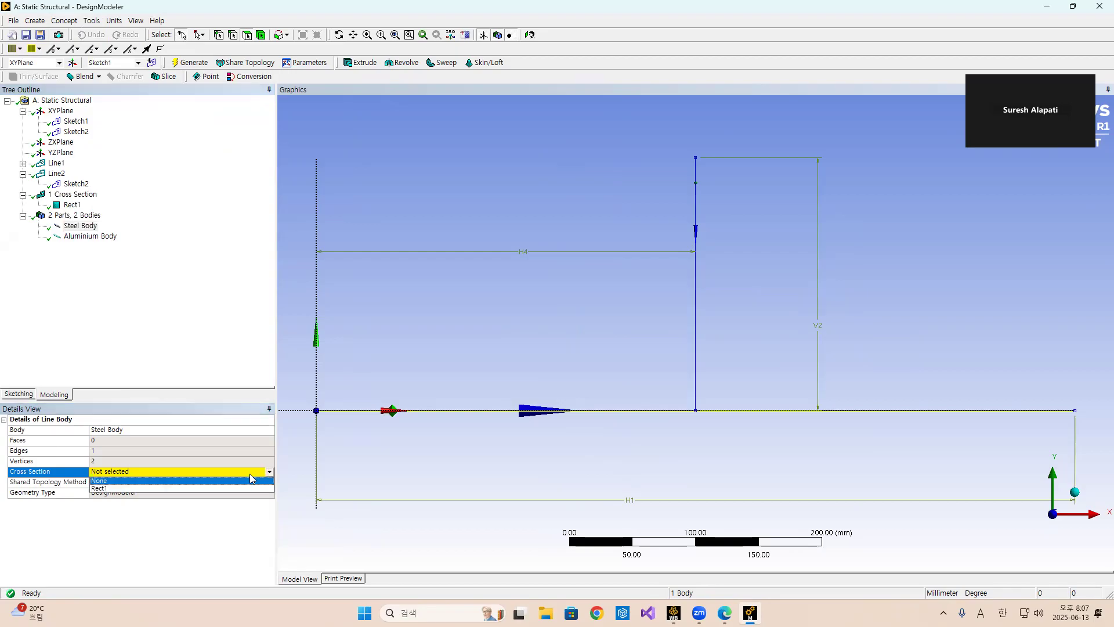
click(161, 486)
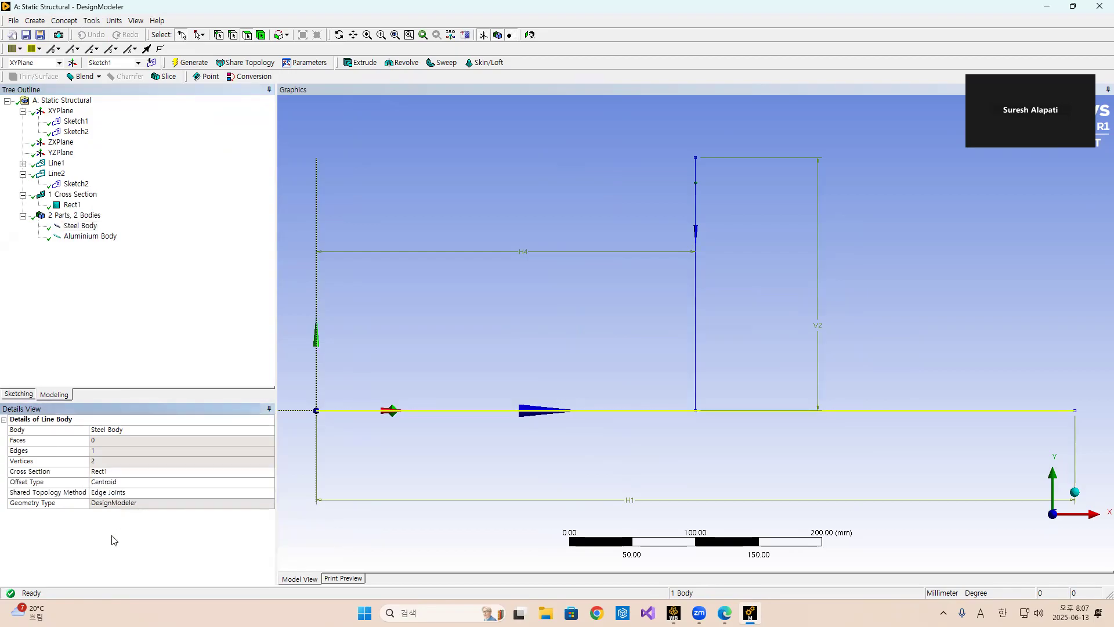
click(64, 21)
mouse_move(98, 144)
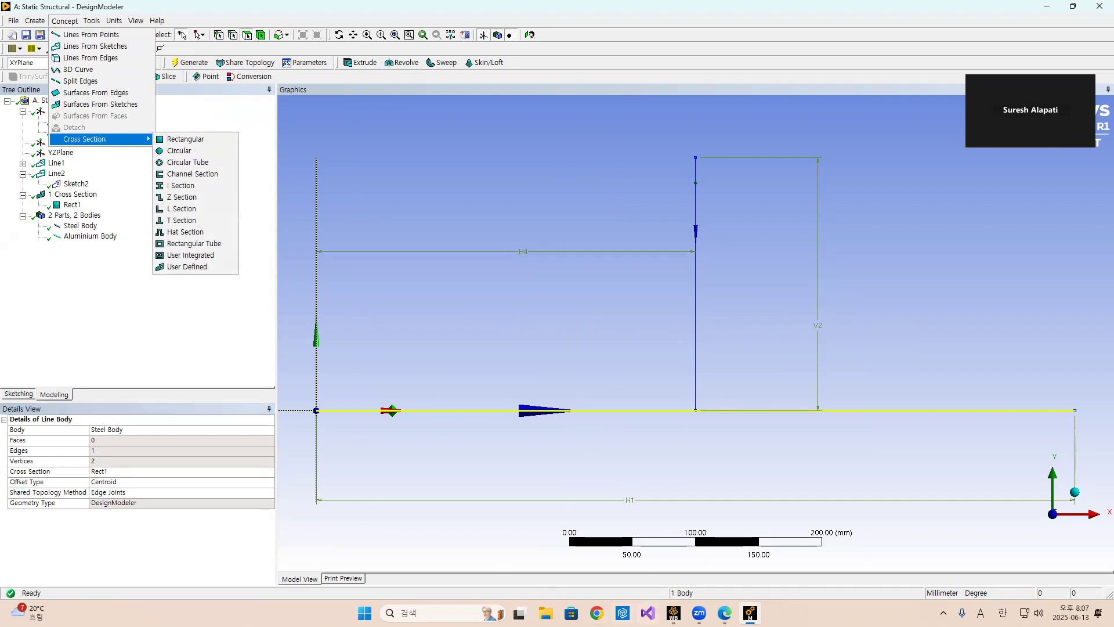
Check the aluminium rod's cross-section area on the problem slide.
mouse_move(724, 613)
click(749, 567)
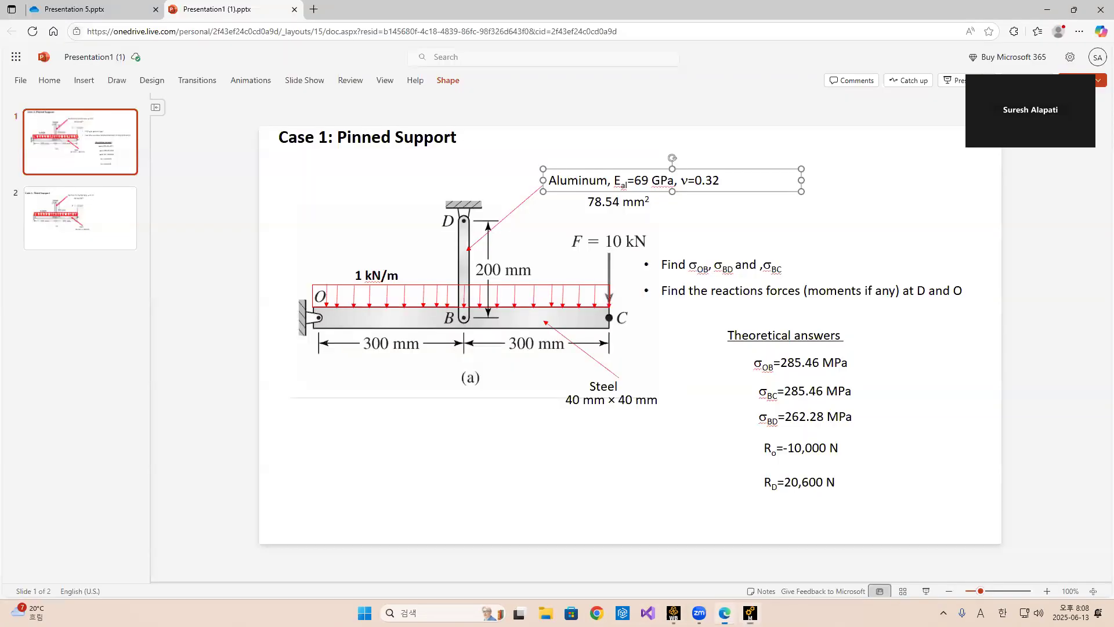
click(673, 217)
click(596, 202)
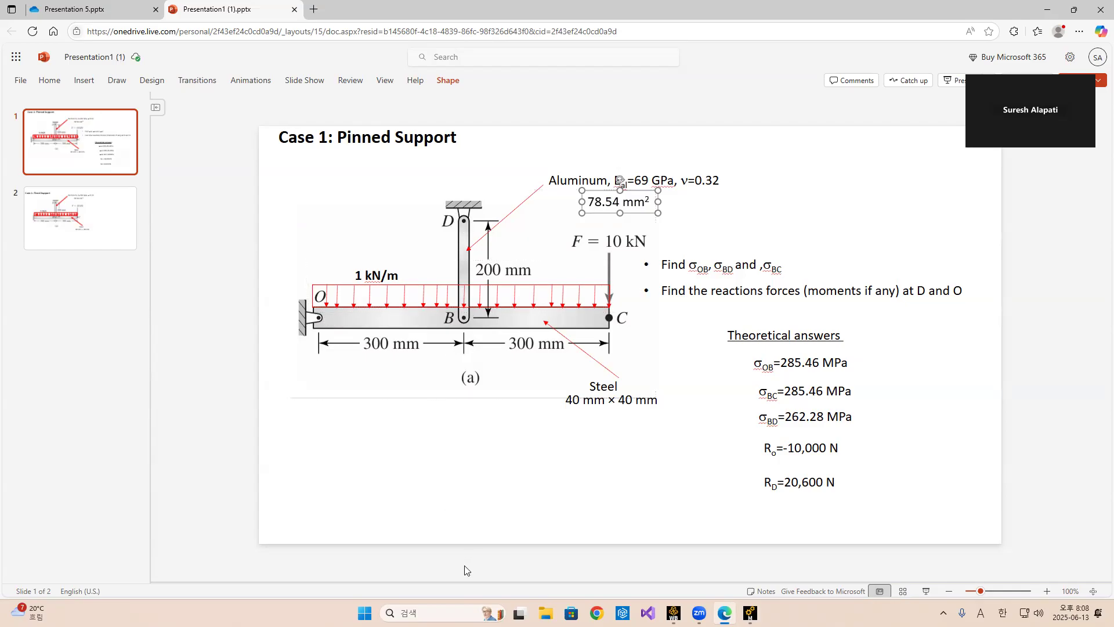
Search for and launch the Calculator app.
click(464, 613)
text(ca)
click(428, 255)
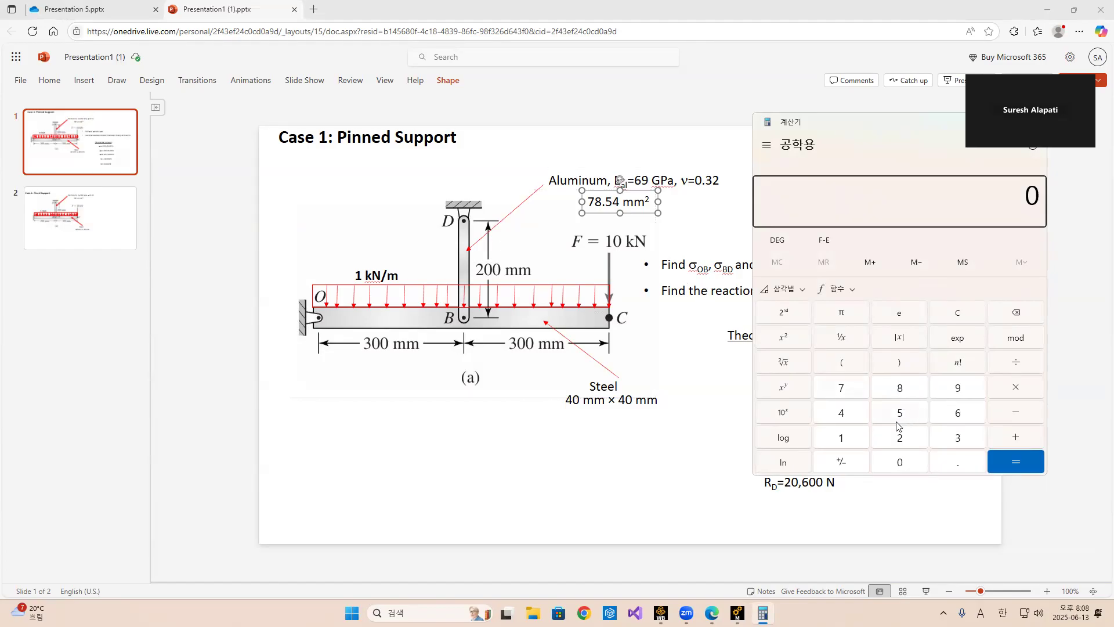
Compute the square root of 78.54 in the calculator.
click(848, 393)
click(901, 392)
click(949, 465)
click(906, 418)
click(851, 415)
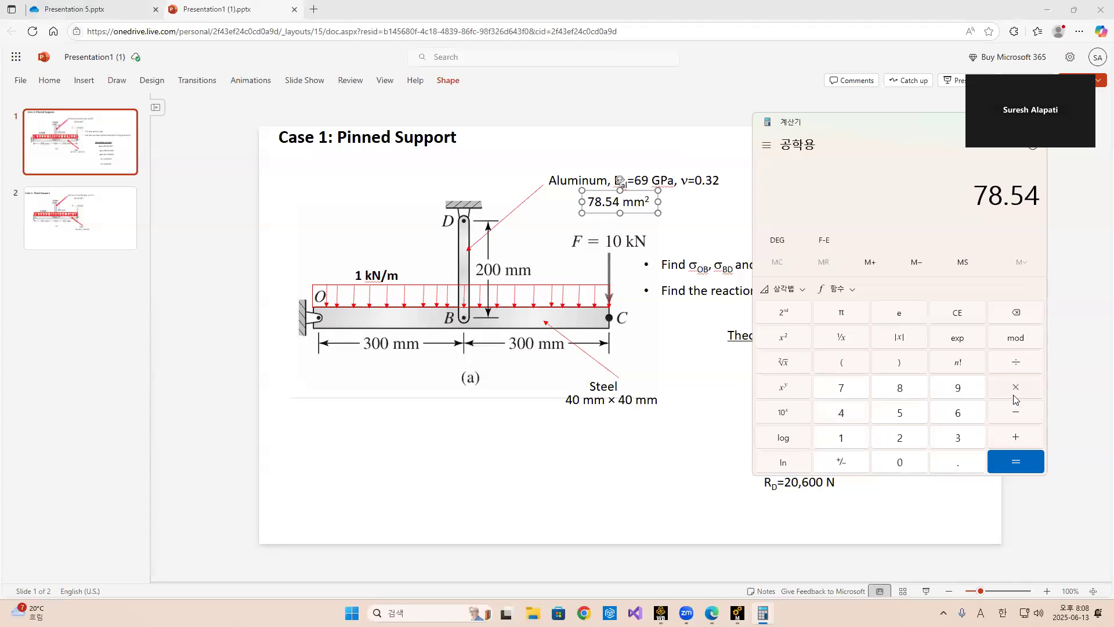
click(795, 365)
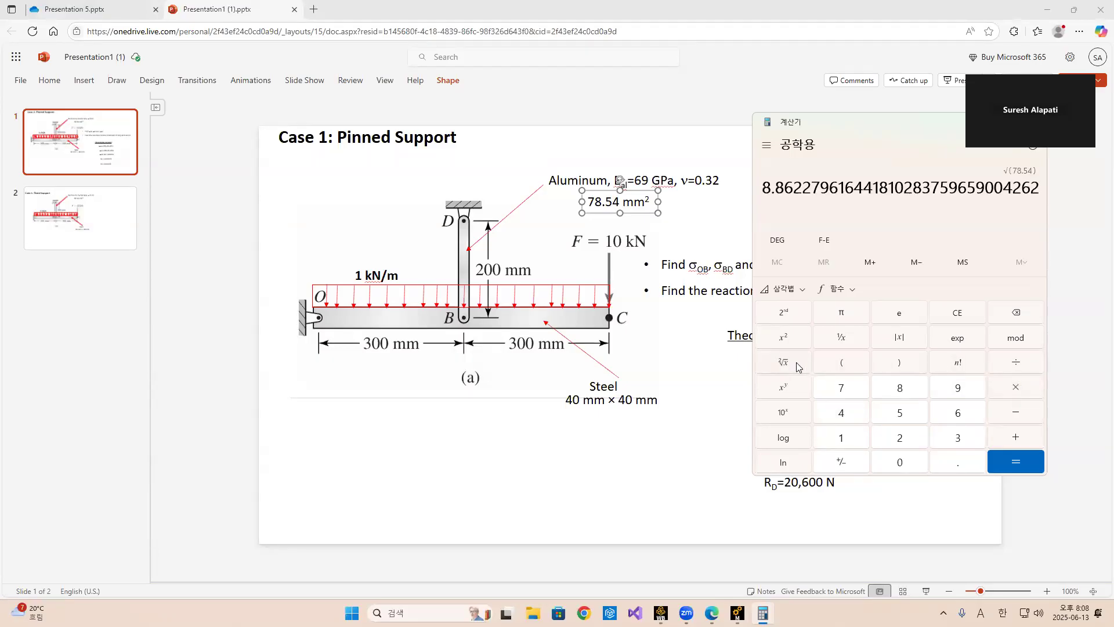
Copy the square-root result and close the calculator.
drag(795, 192, 764, 191)
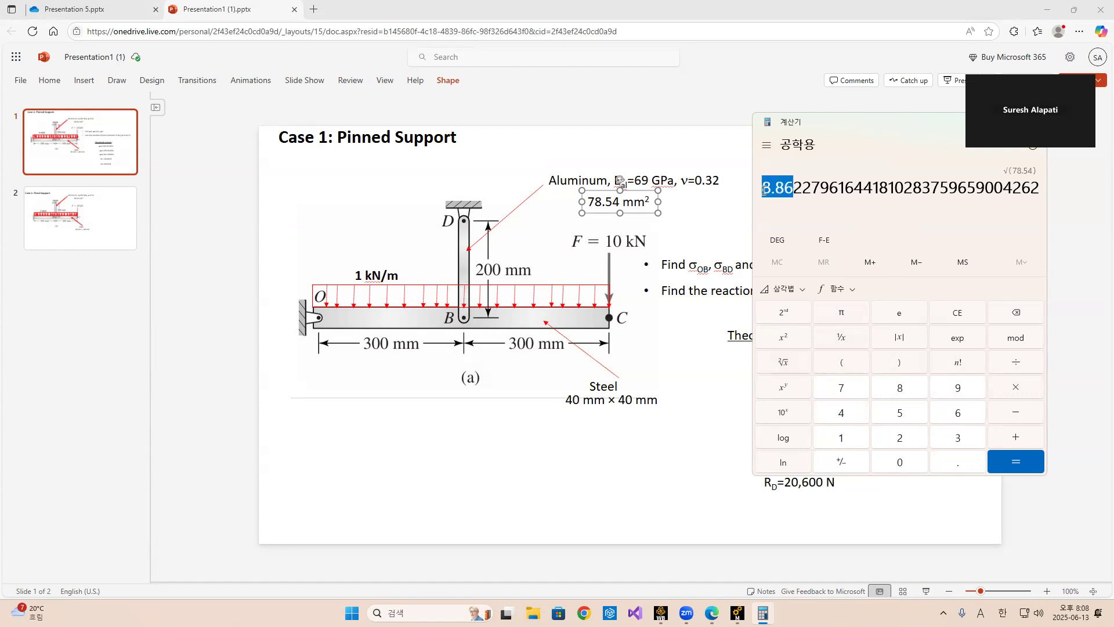
drag(831, 188, 761, 190)
right_click(792, 194)
click(811, 204)
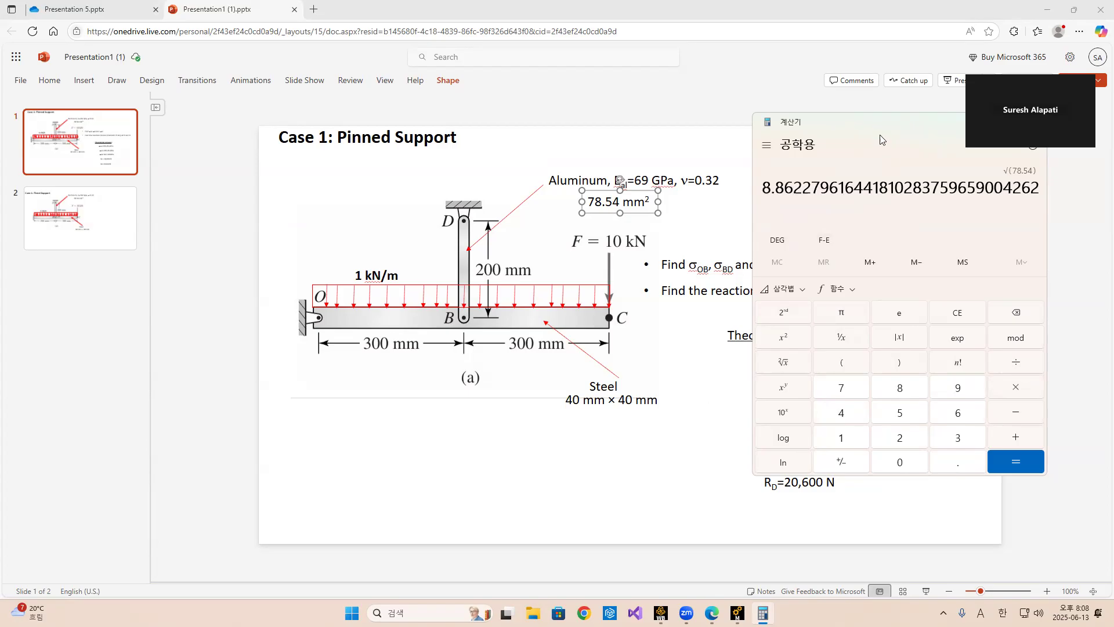
drag(873, 122, 761, 122)
click(919, 122)
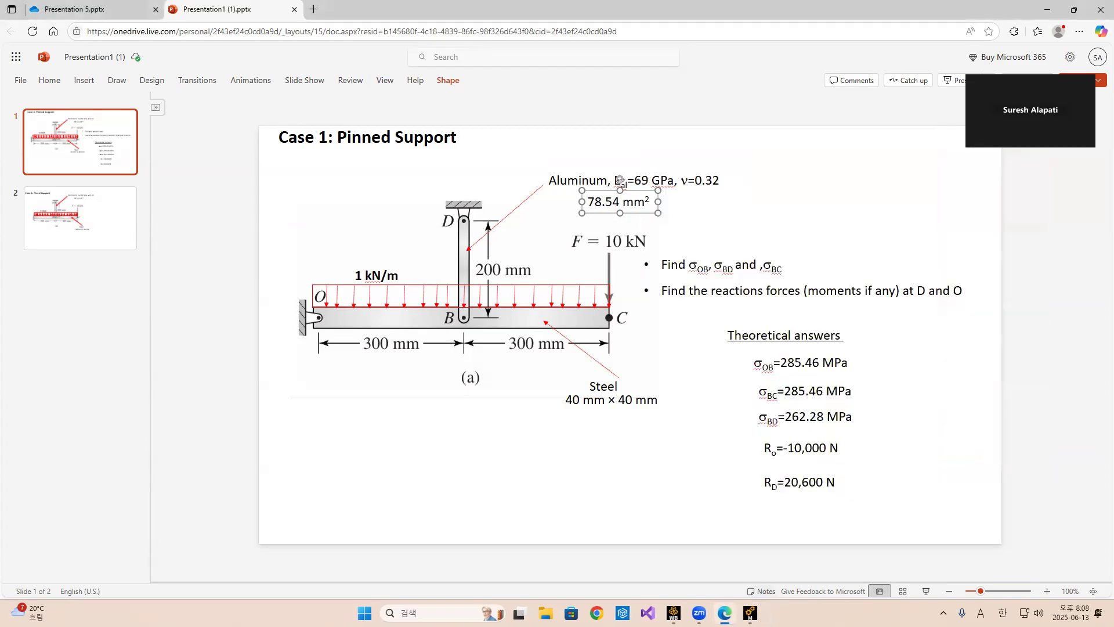
Create a second rectangular cross section with B and H both set to 8.8623 mm.
click(750, 613)
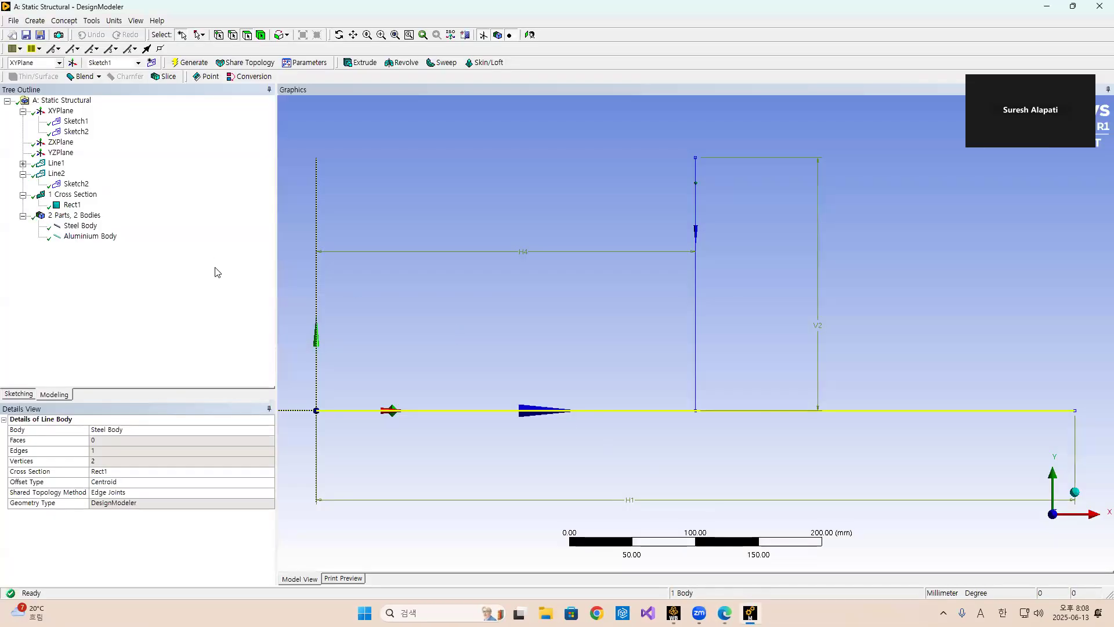
click(65, 21)
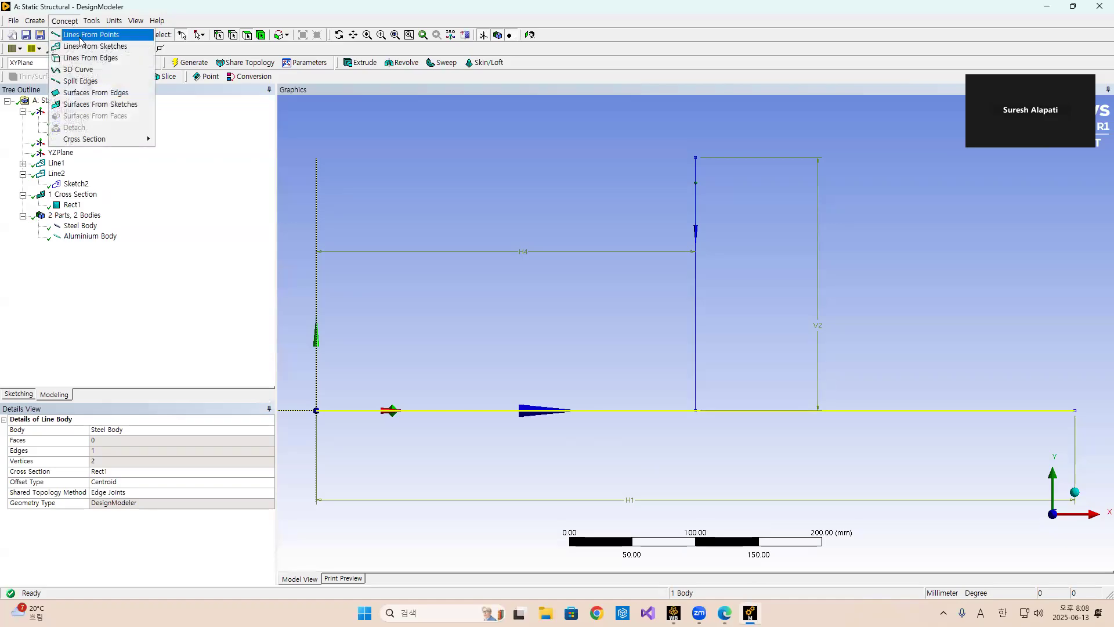
mouse_move(95, 139)
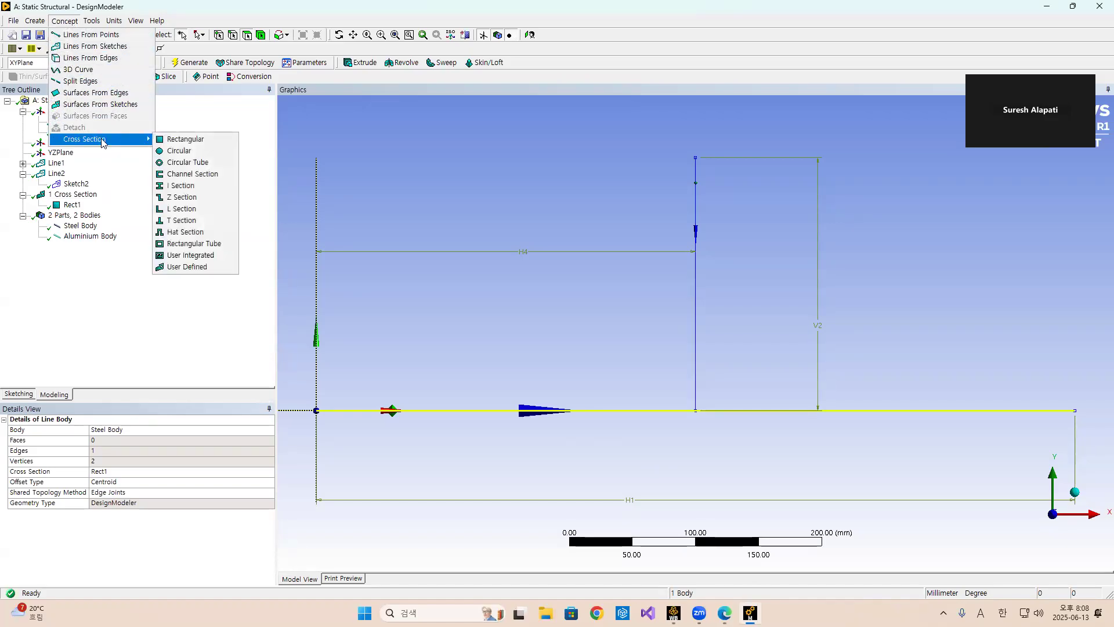
click(187, 138)
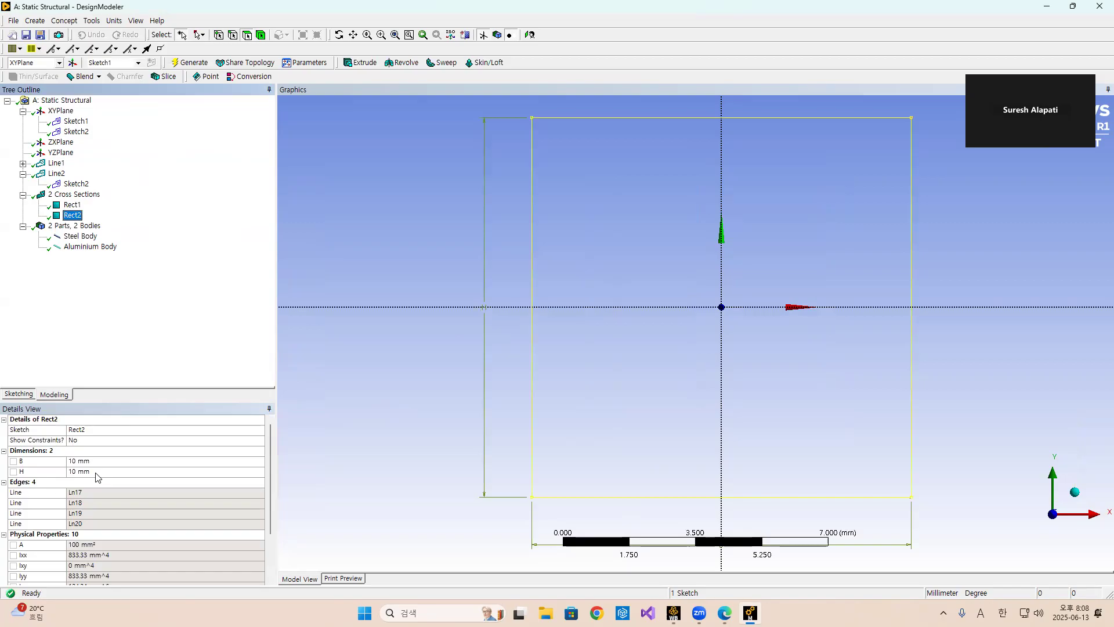
click(102, 462)
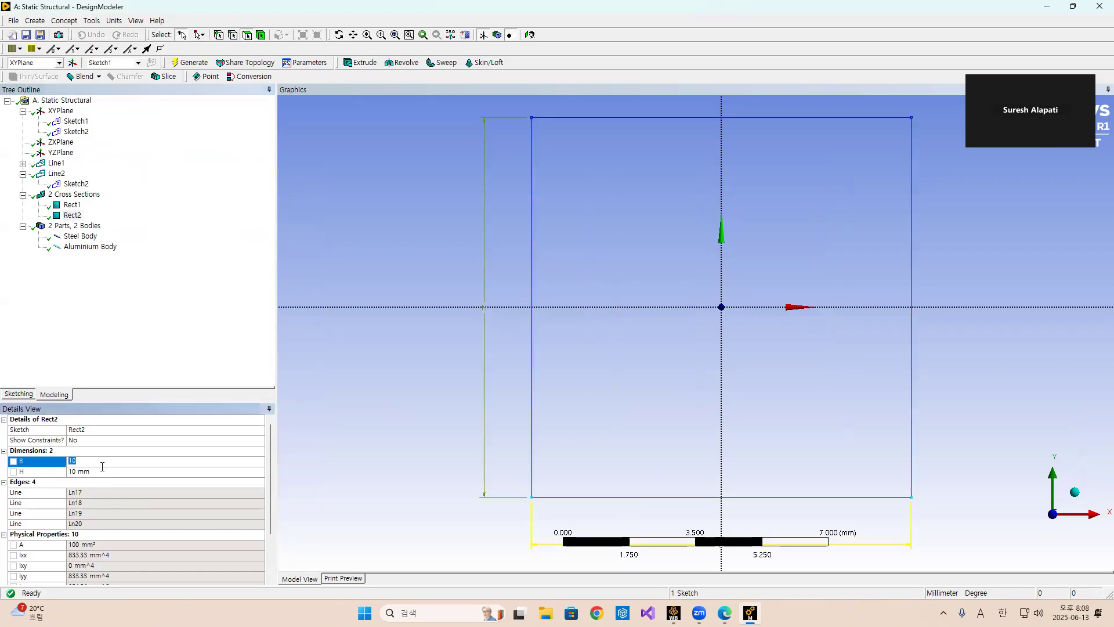
text(8.8623)
key(Return)
click(106, 471)
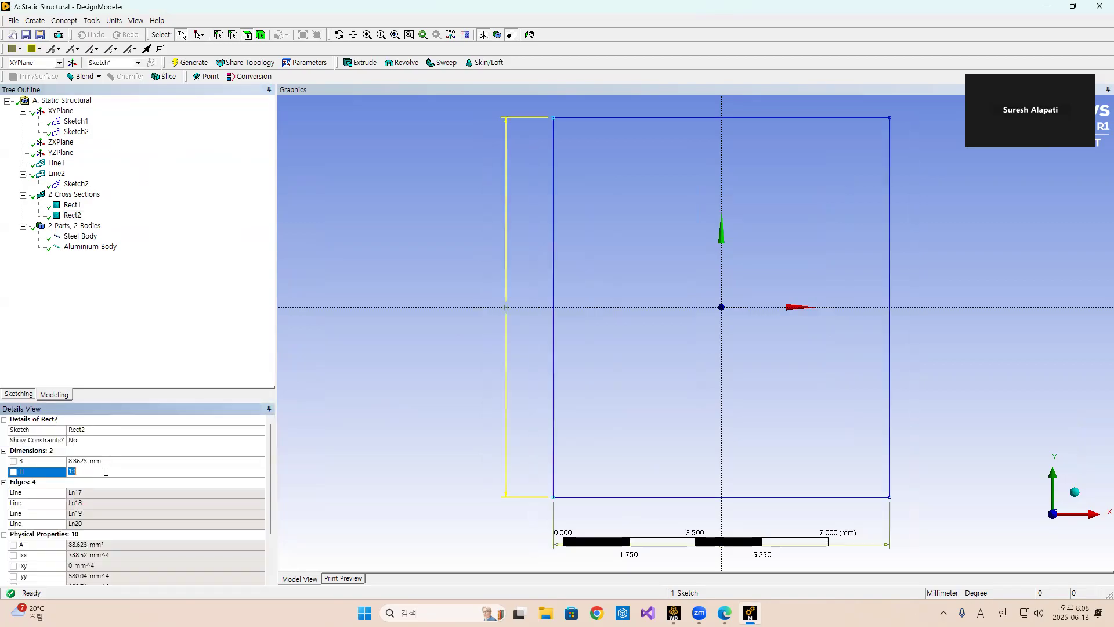
text(8.8623)
key(Return)
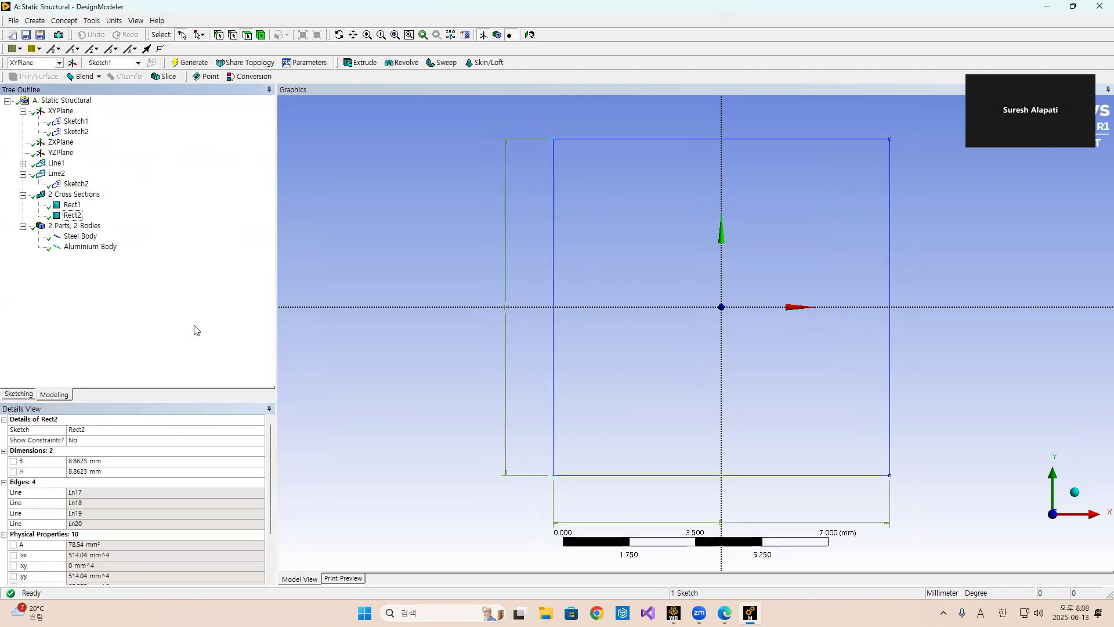
Assign the Rect2 cross section to the Aluminium Body.
click(81, 249)
click(269, 472)
click(269, 472)
click(145, 495)
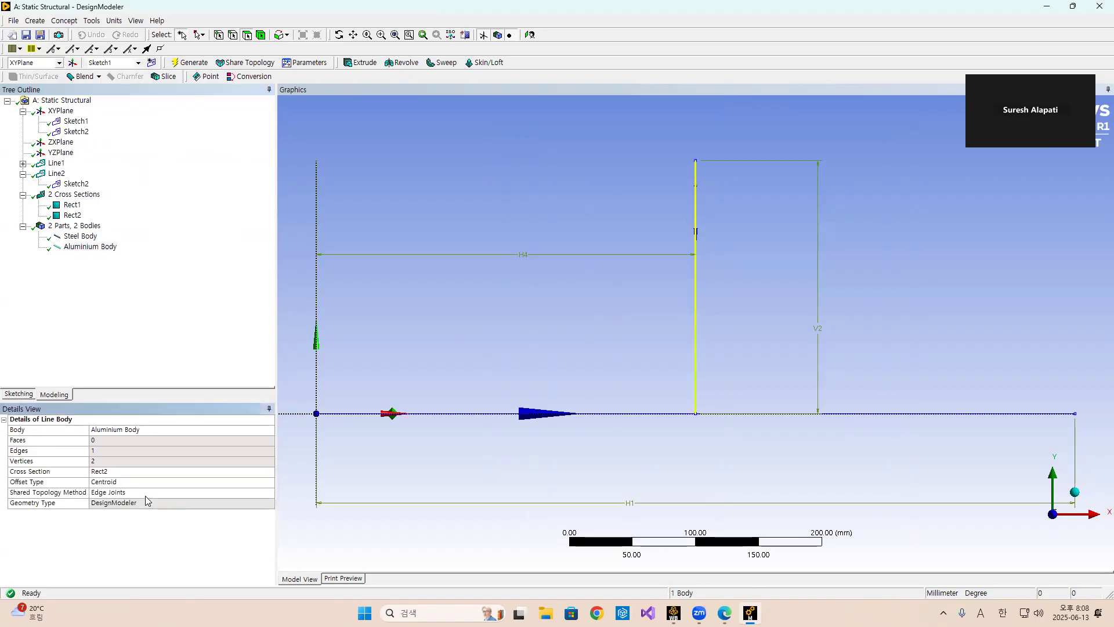
Review both cross sections and the cross-section assignments of the Steel and Aluminium bodies.
click(73, 205)
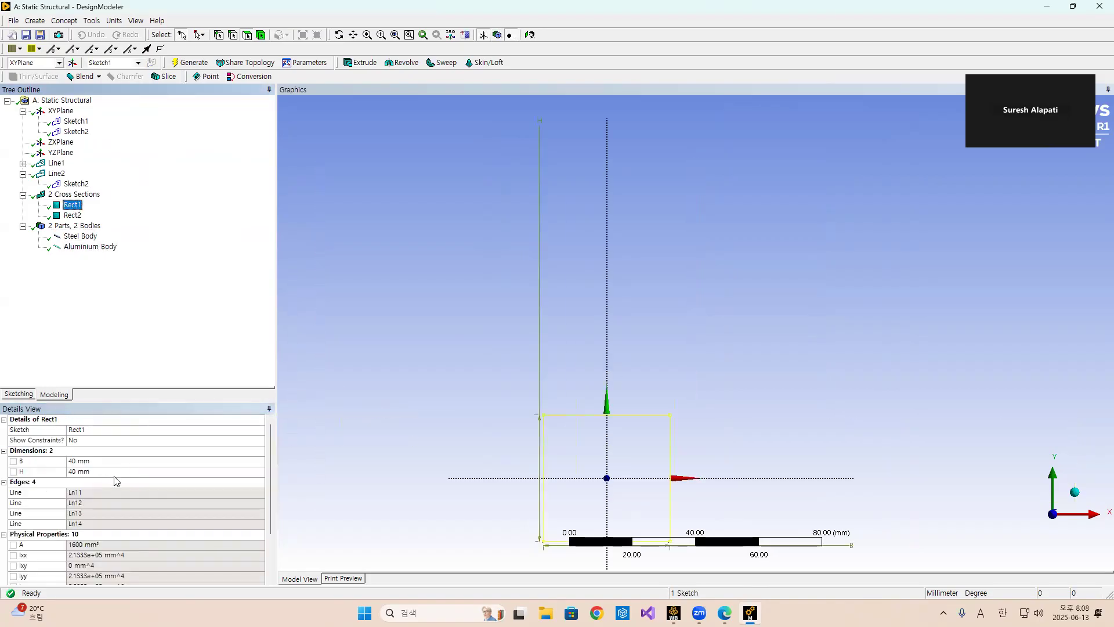
click(81, 237)
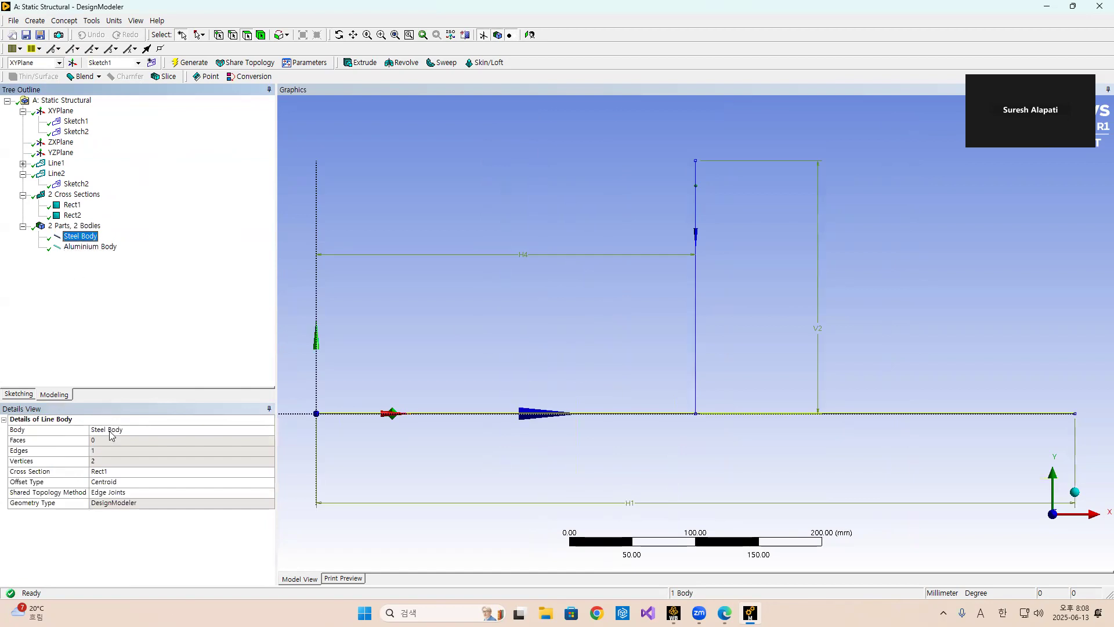
click(73, 205)
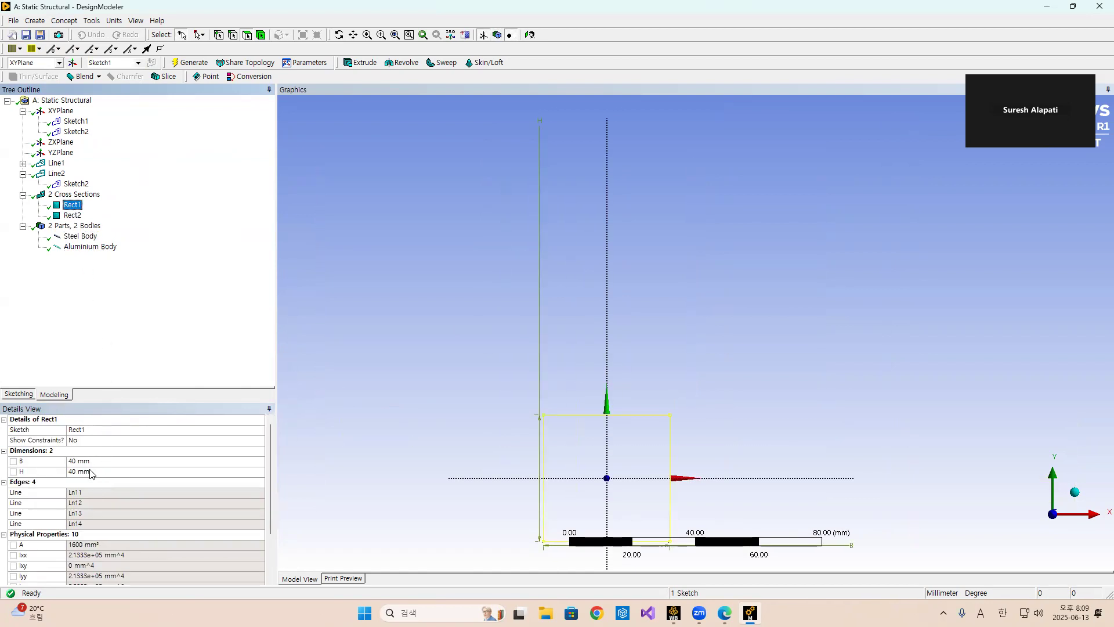
click(72, 215)
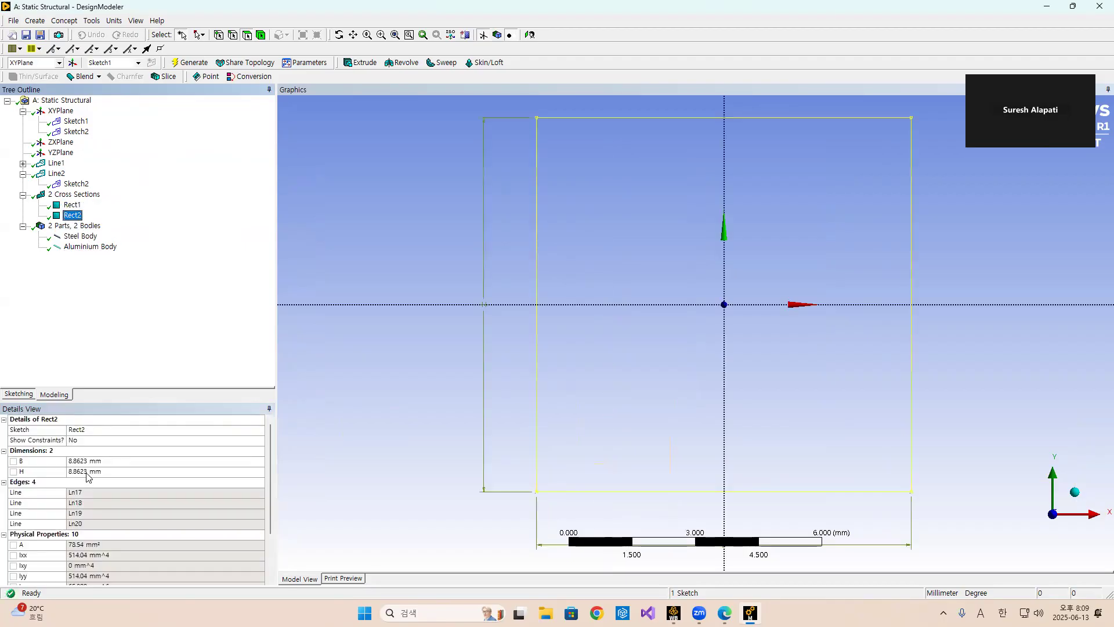
click(90, 246)
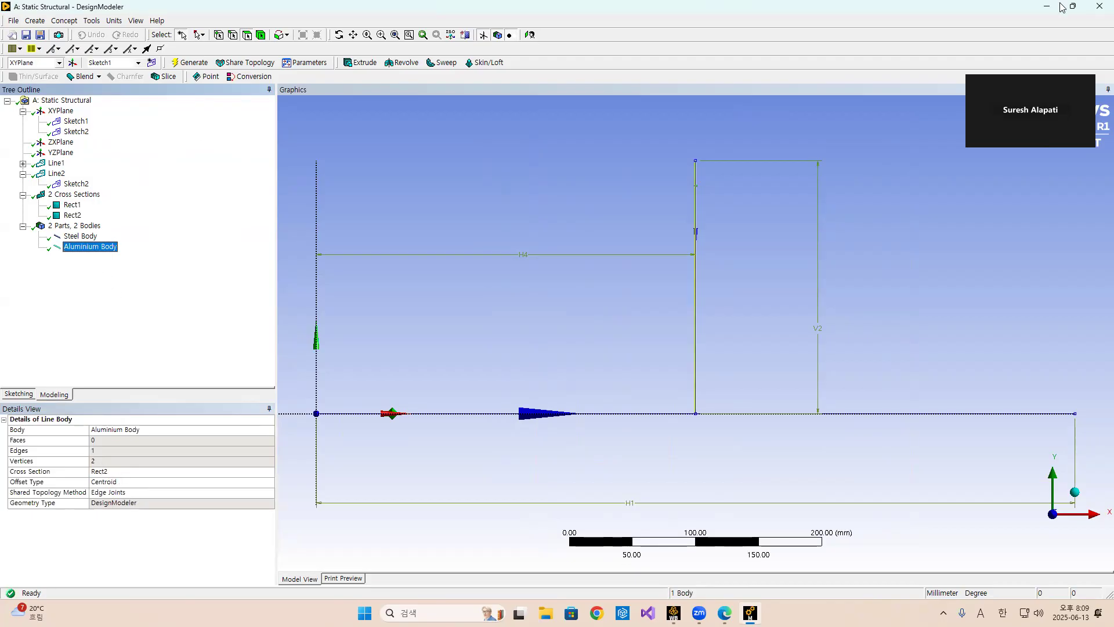
click(82, 237)
key(Down)
key(Up)
key(Down)
key(Up)
key(Down)
click(80, 235)
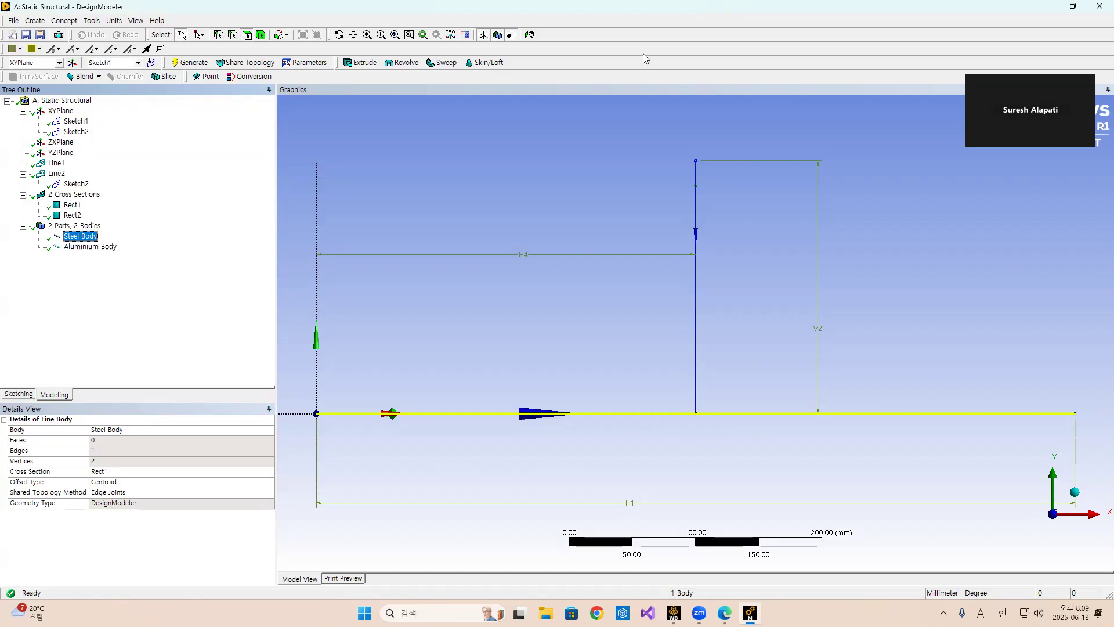
Switch to the Workbench project and open the Model cell in Mechanical.
mouse_move(699, 613)
key(alt+Tab)
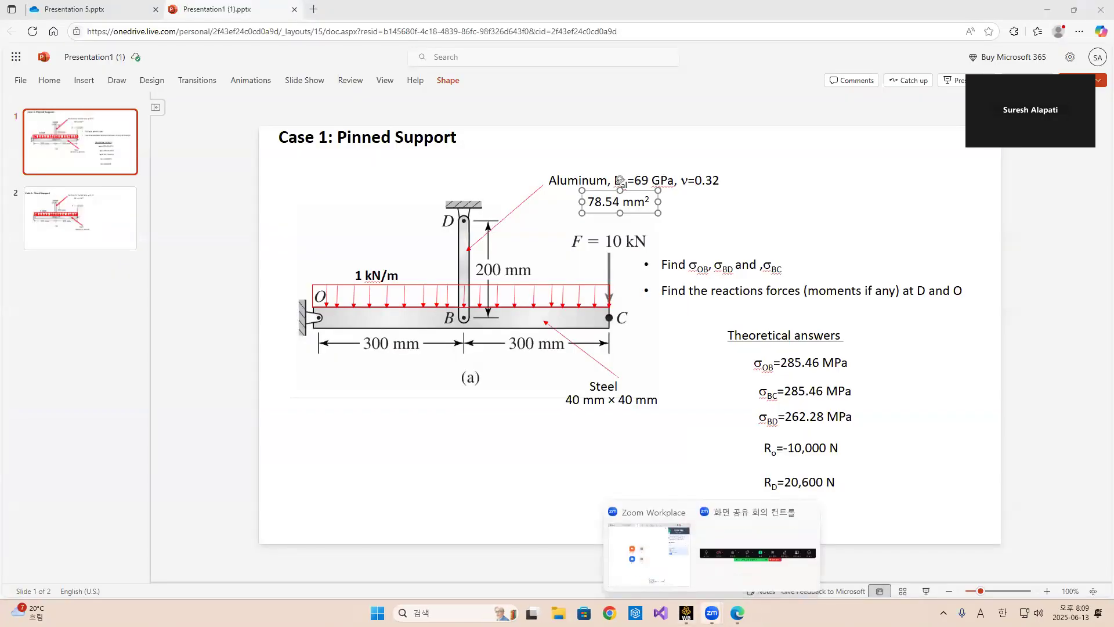
click(686, 613)
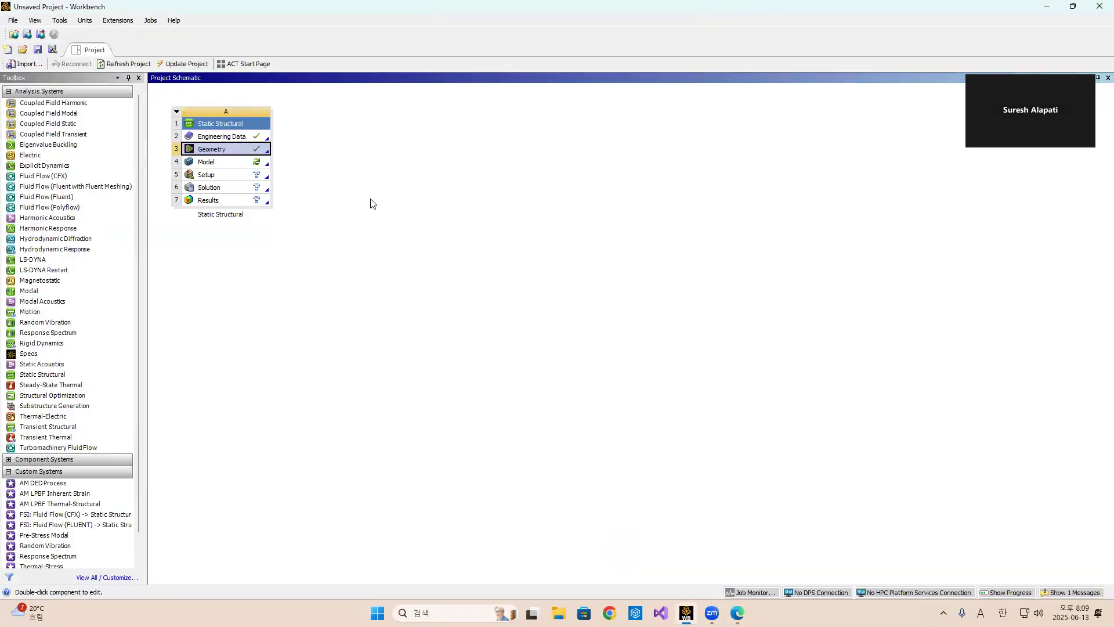
double_click(245, 137)
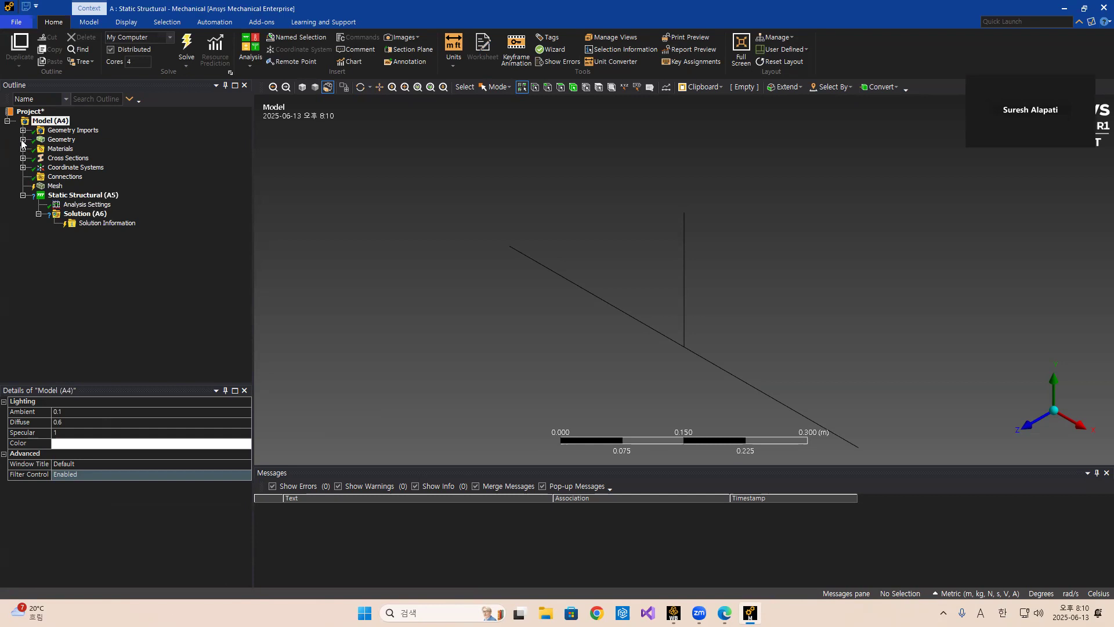
Assign the Aluminium material to the Aluminium Body, keeping Structural Steel on the Steel Body.
click(22, 139)
click(77, 150)
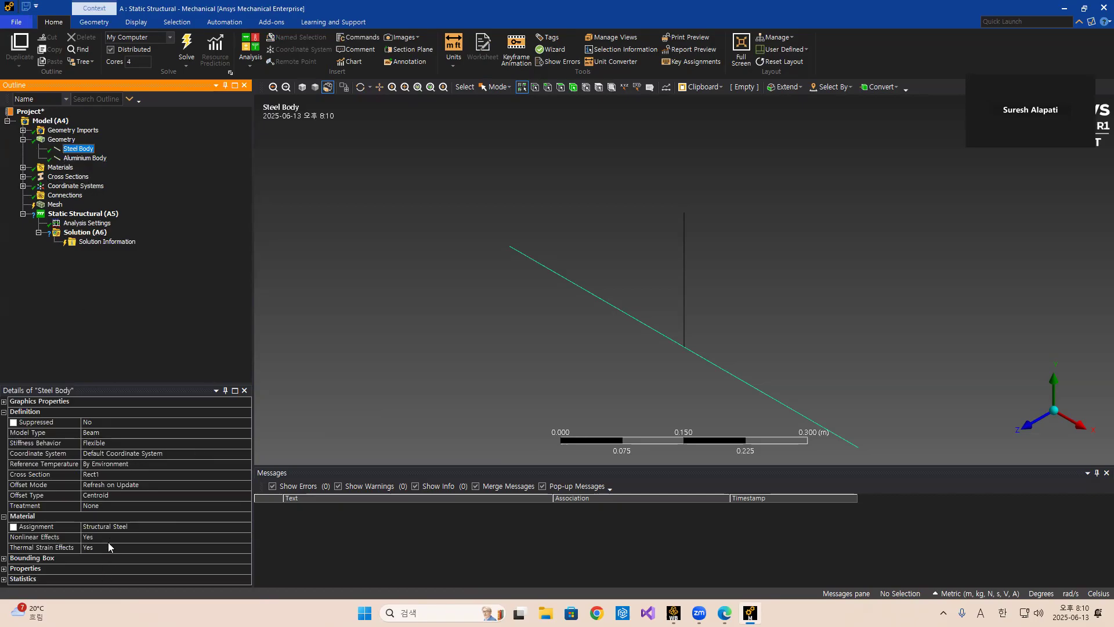
click(92, 159)
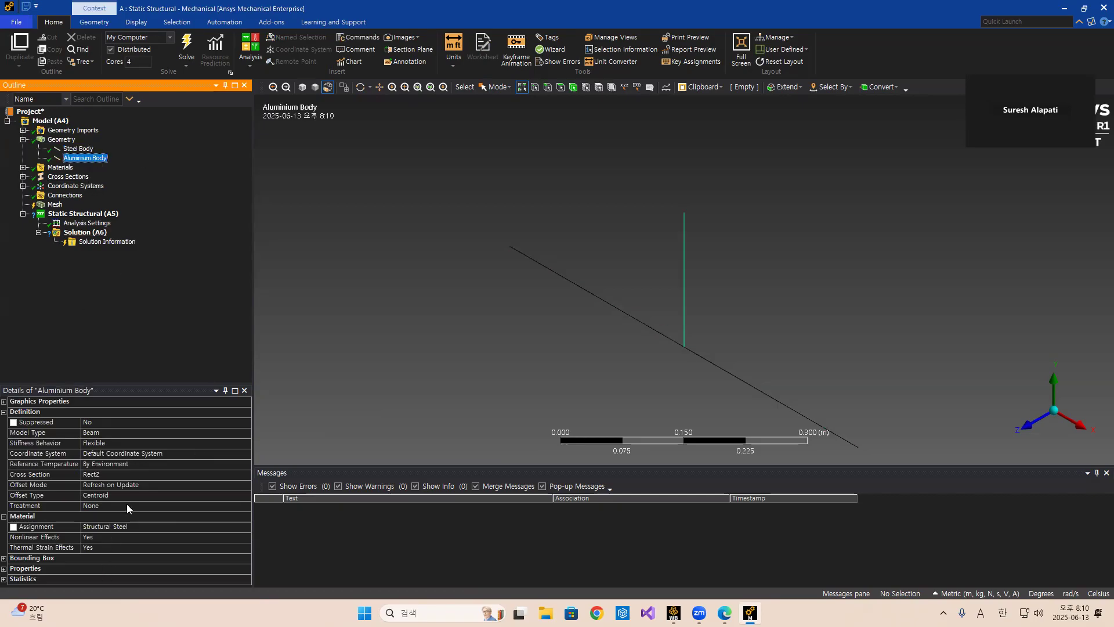
click(198, 525)
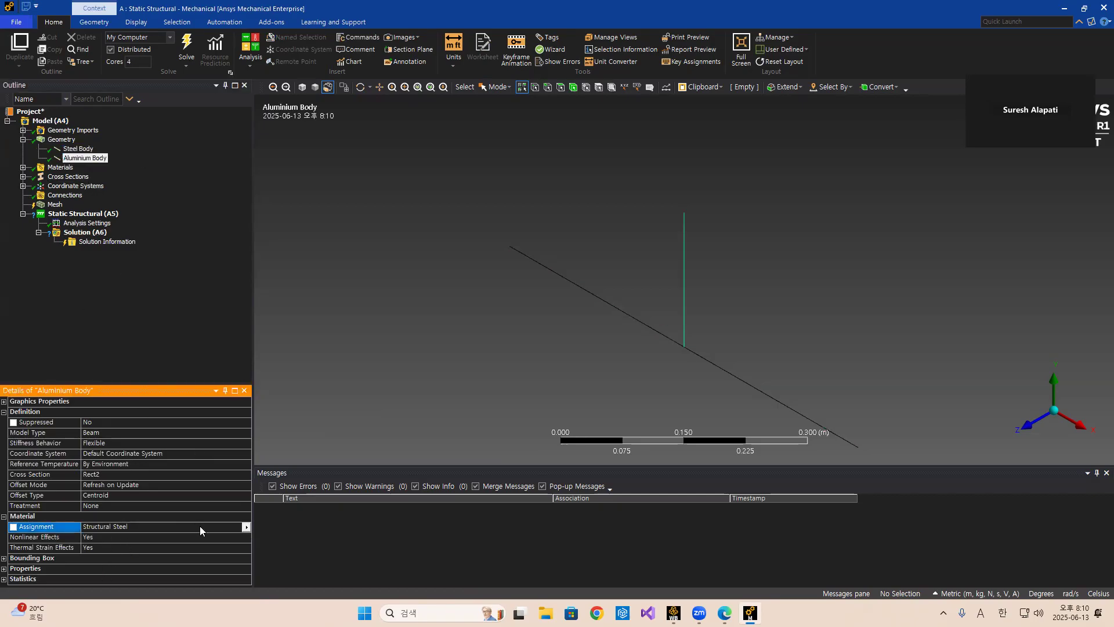
click(246, 527)
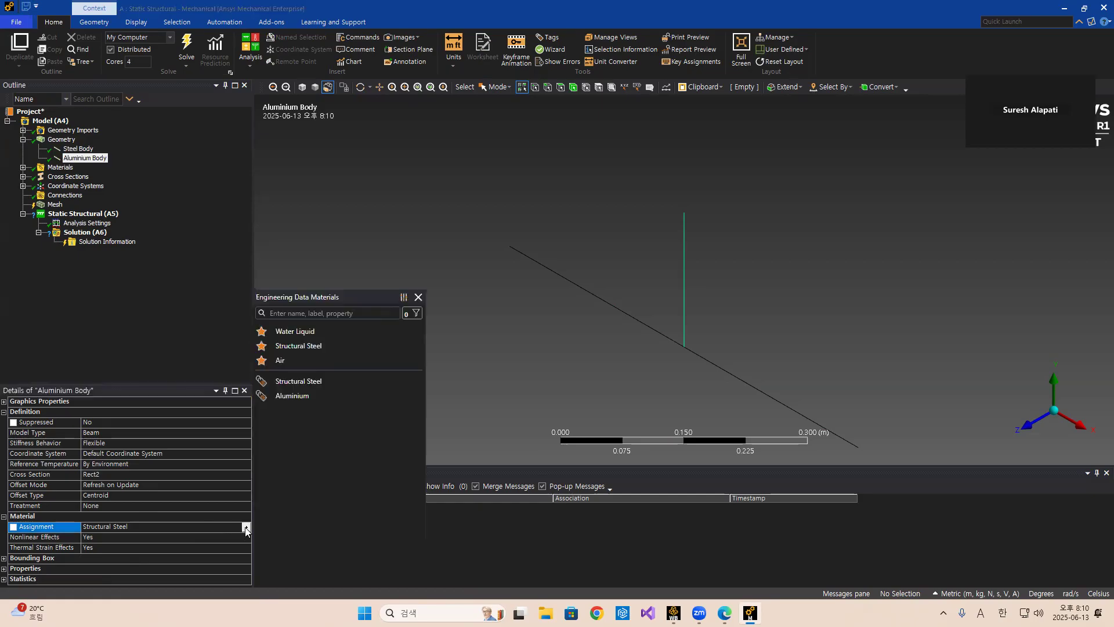
click(296, 395)
click(79, 150)
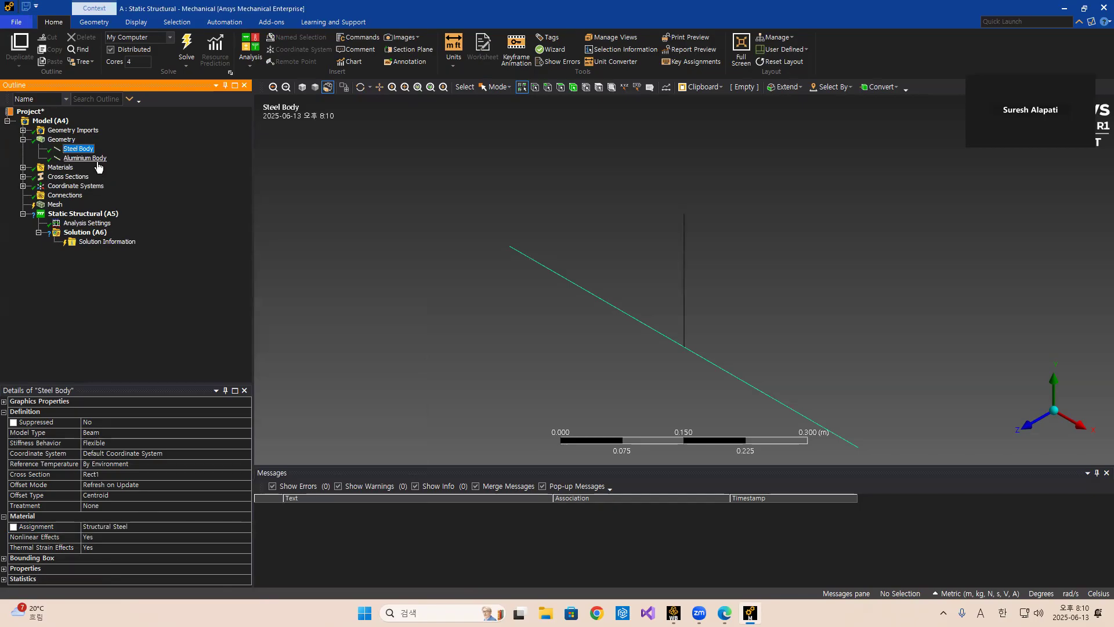
click(92, 159)
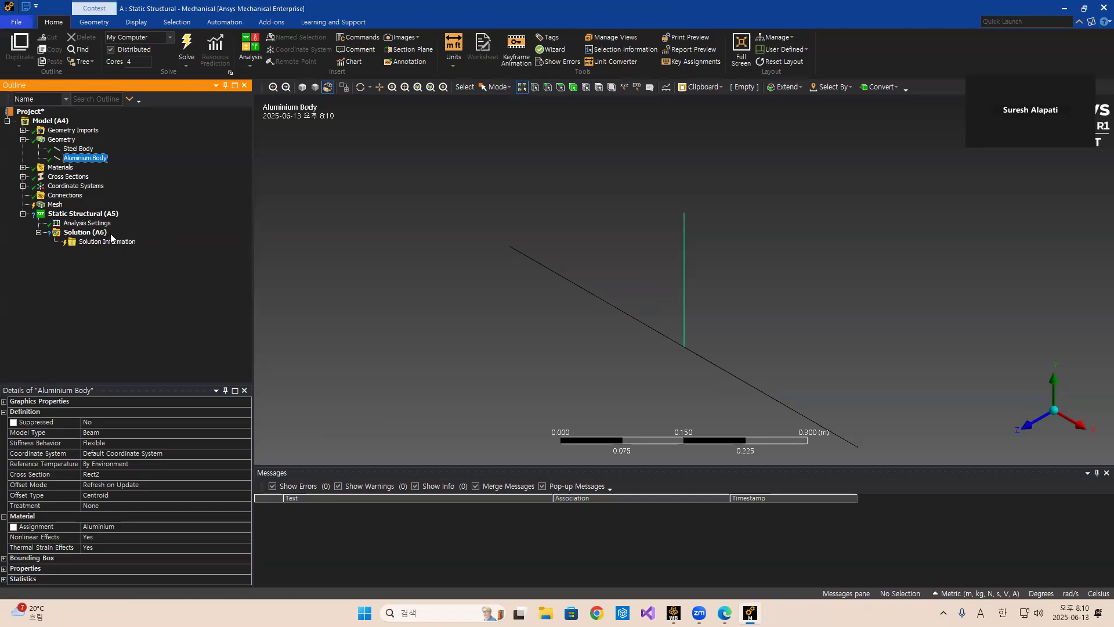
Insert a manual contact region with the aluminium rod edge as contact and the steel beam edge as target.
click(58, 197)
right_click(58, 199)
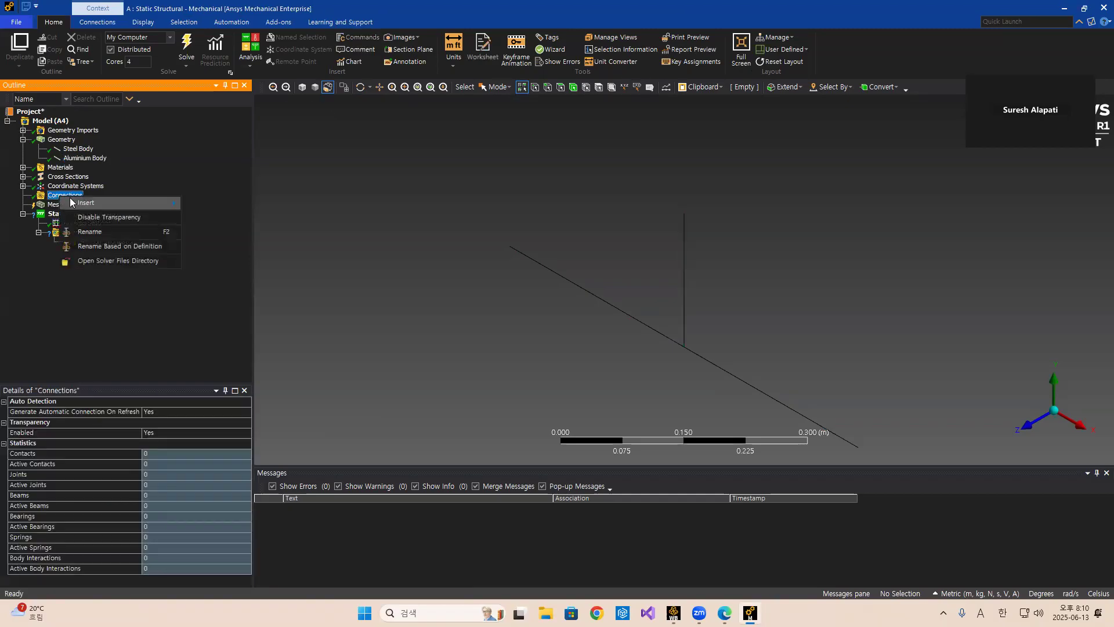
mouse_move(87, 203)
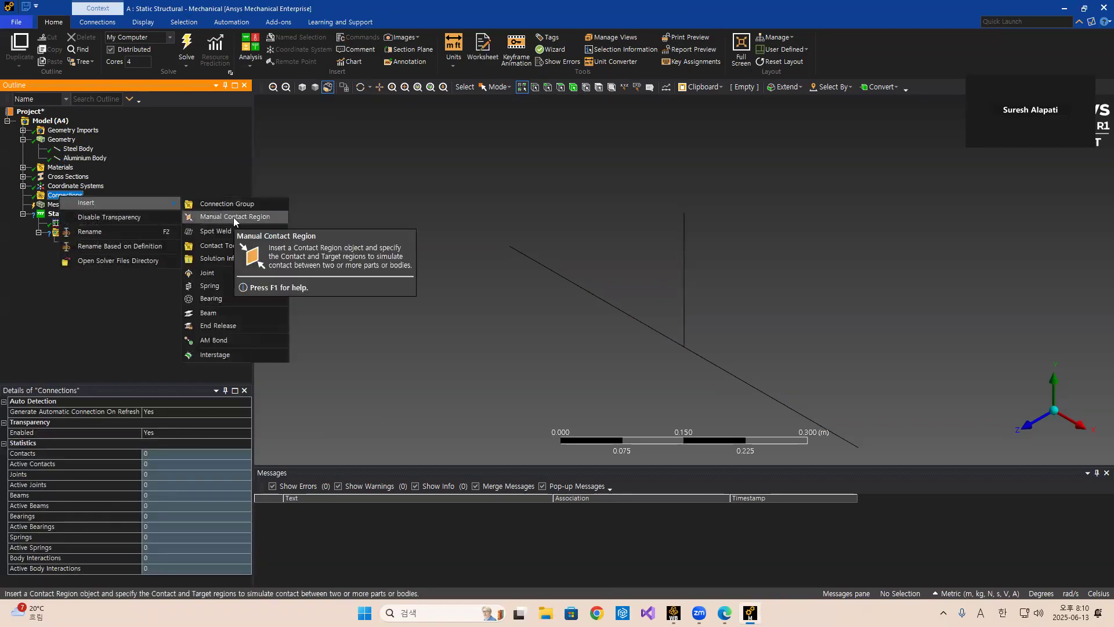
click(234, 219)
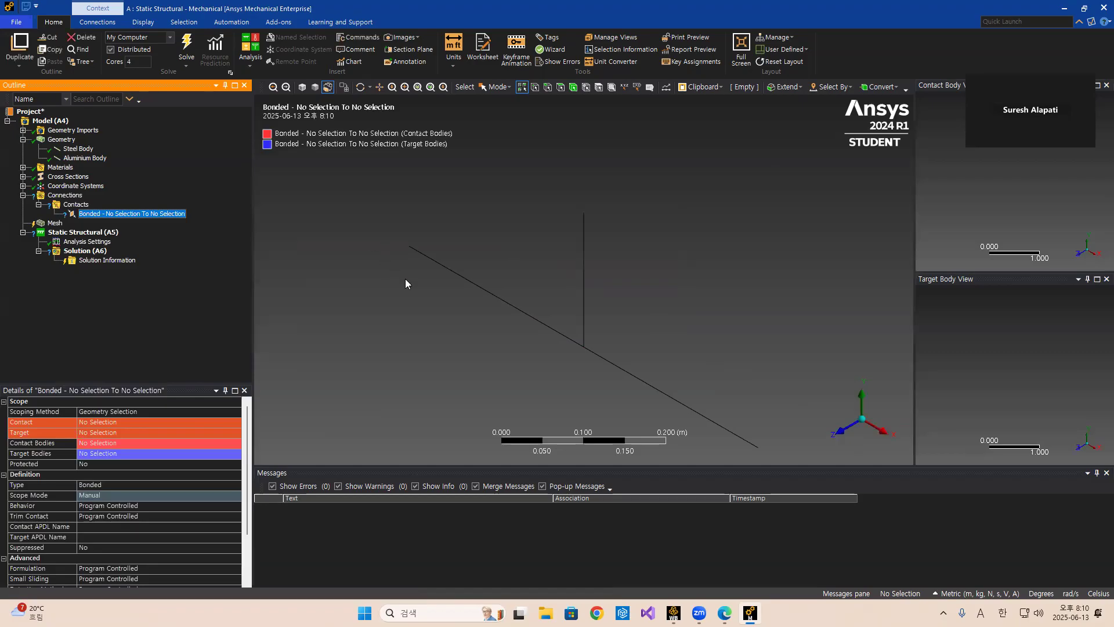
click(583, 325)
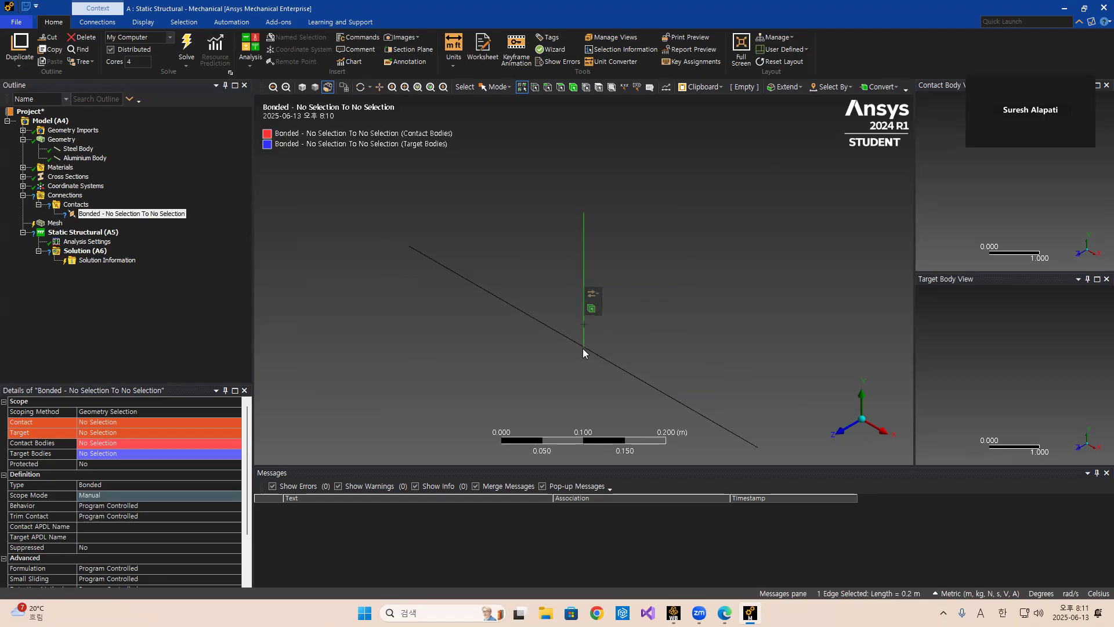
click(101, 423)
click(101, 423)
click(617, 366)
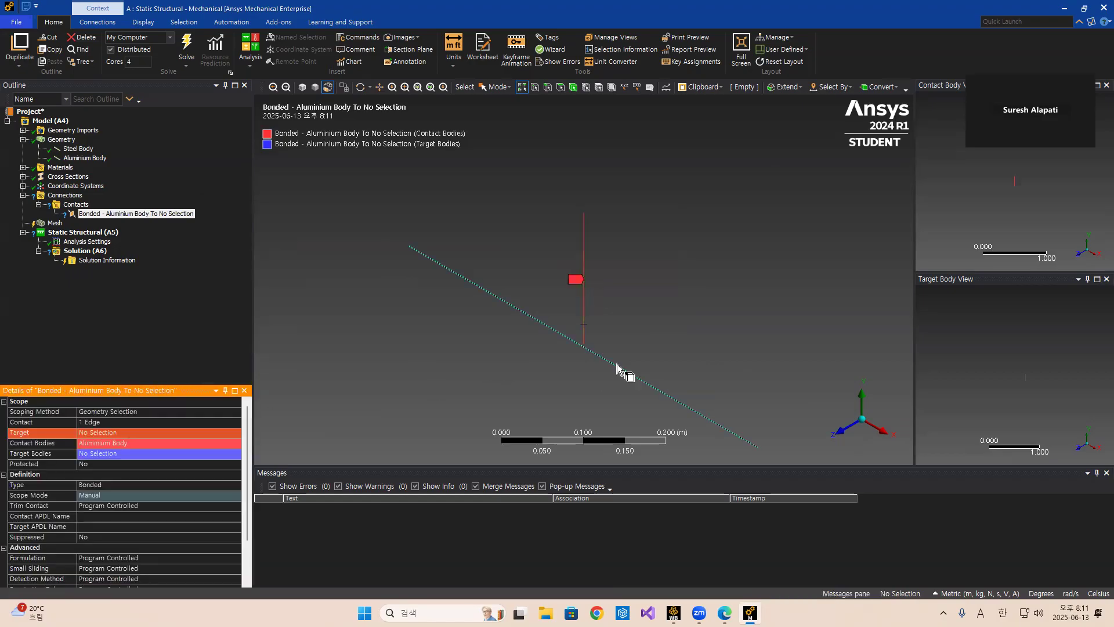
click(99, 433)
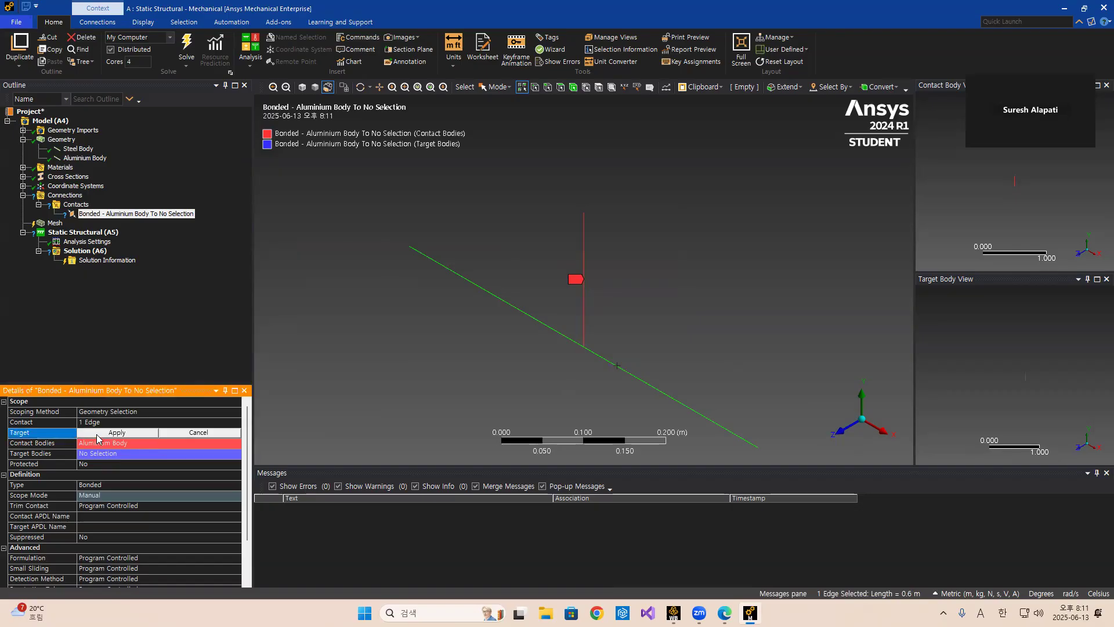
click(98, 433)
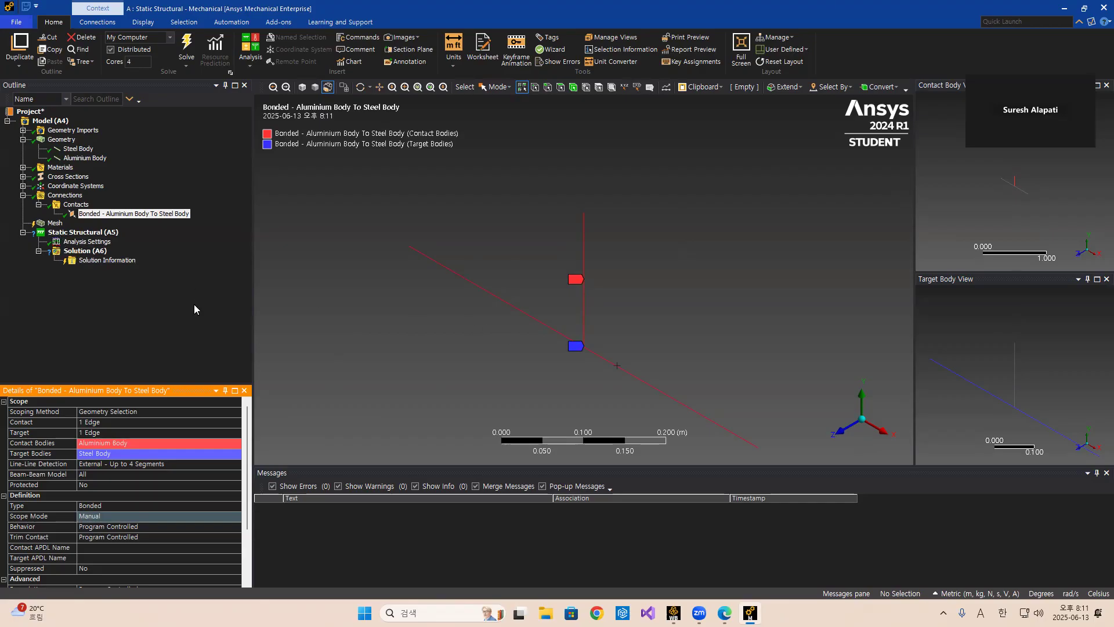
right_click(80, 237)
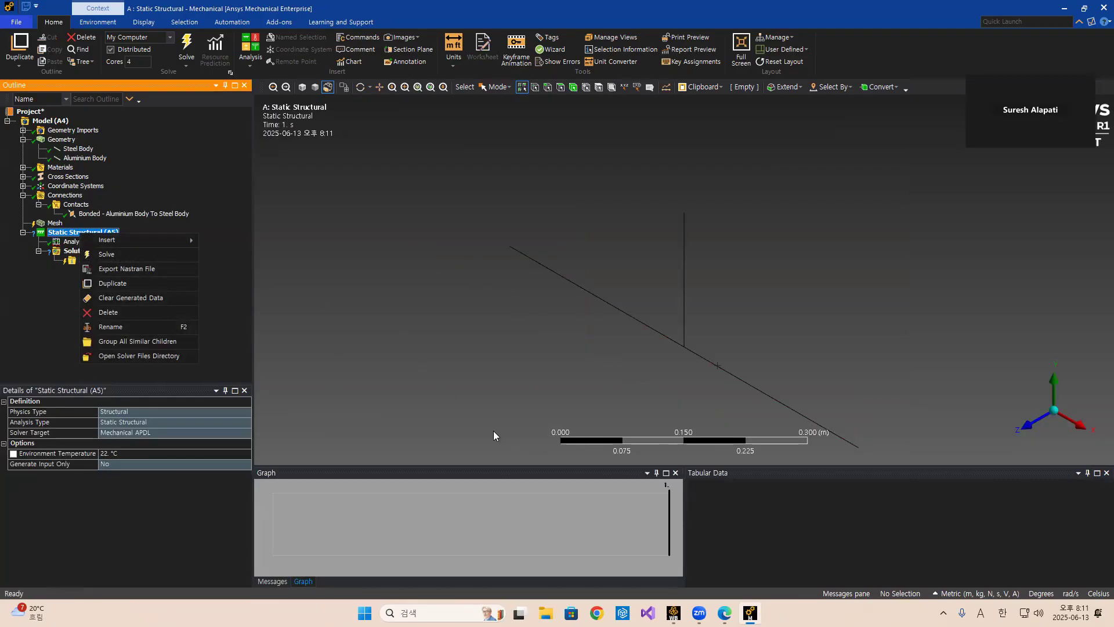
key(alt+Tab)
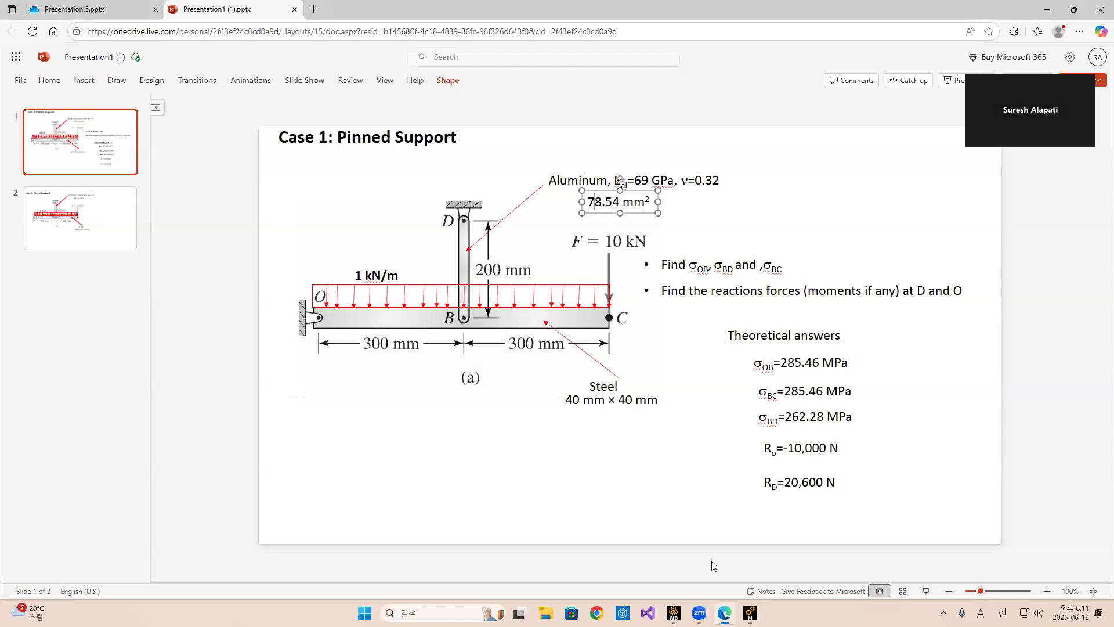
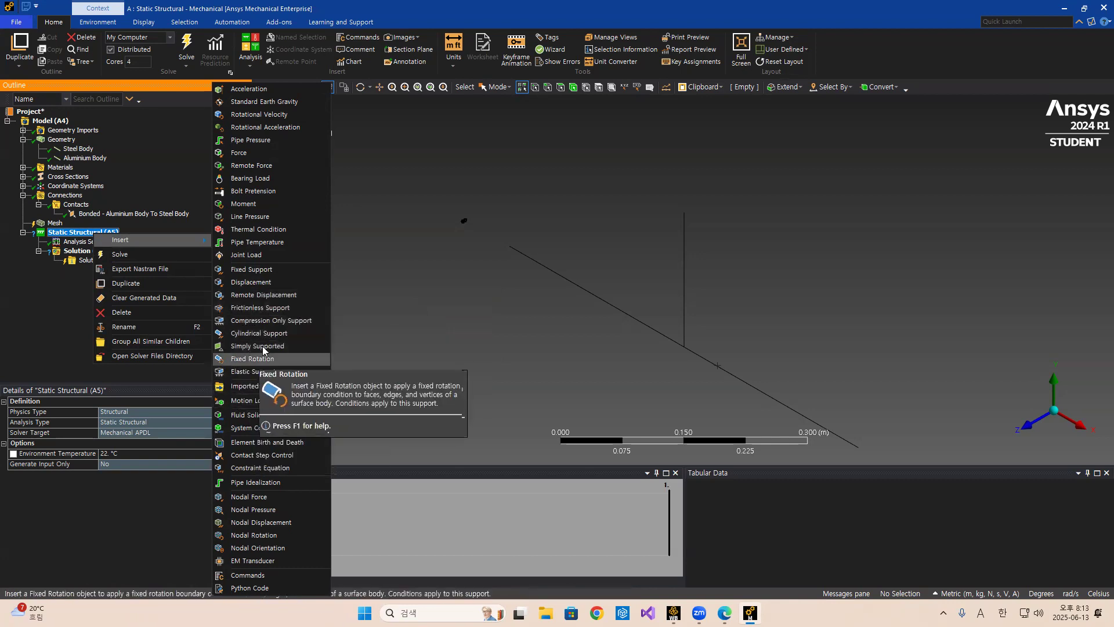
Insert a remote displacement and set its X, Y, Z components and Rotation X and Y to 0.
click(258, 294)
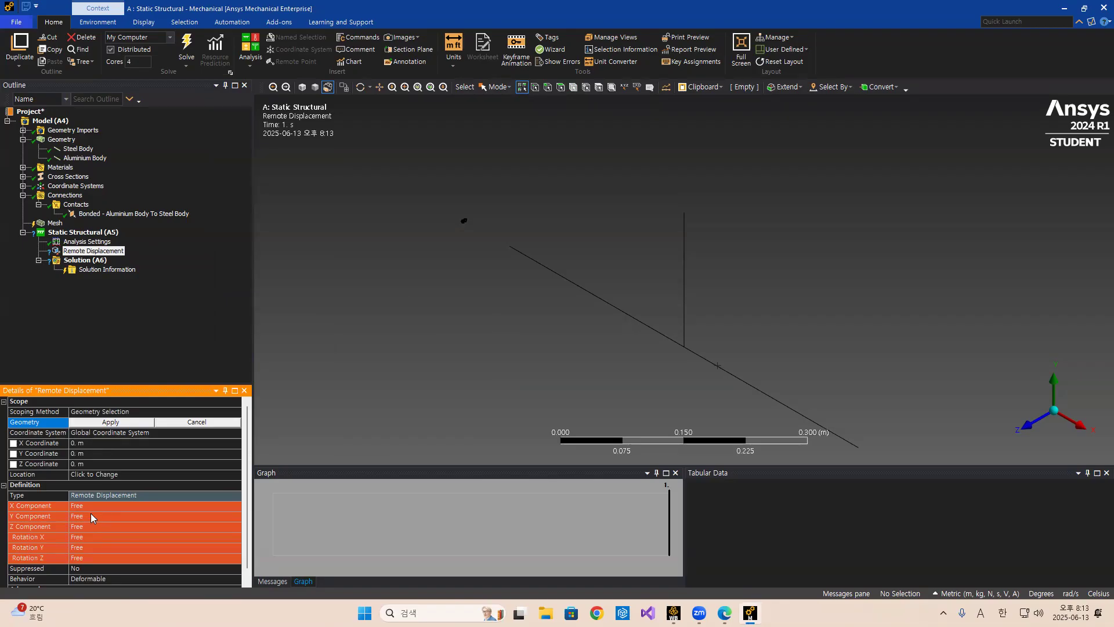
click(91, 511)
text(0)
click(98, 517)
text(0)
click(94, 527)
text(0)
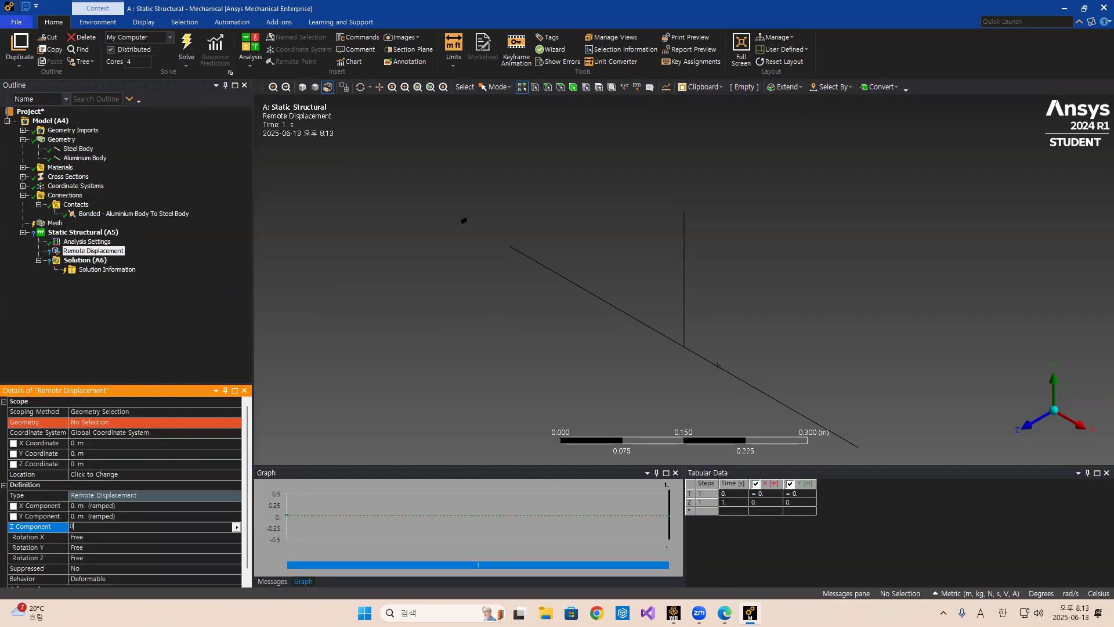
click(176, 369)
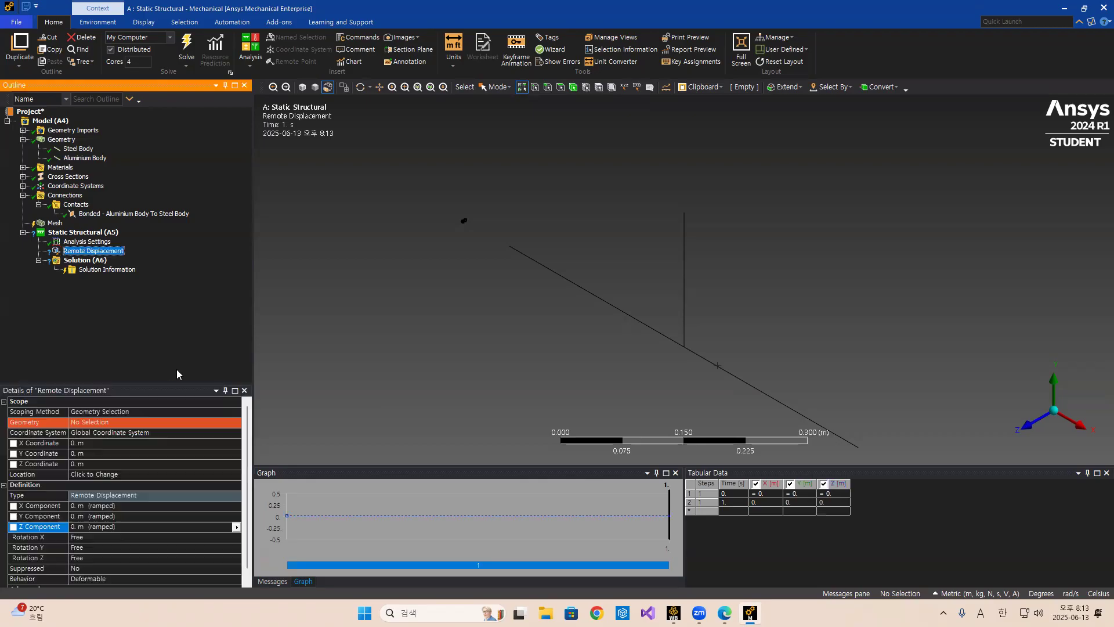
click(94, 537)
text(0)
click(93, 546)
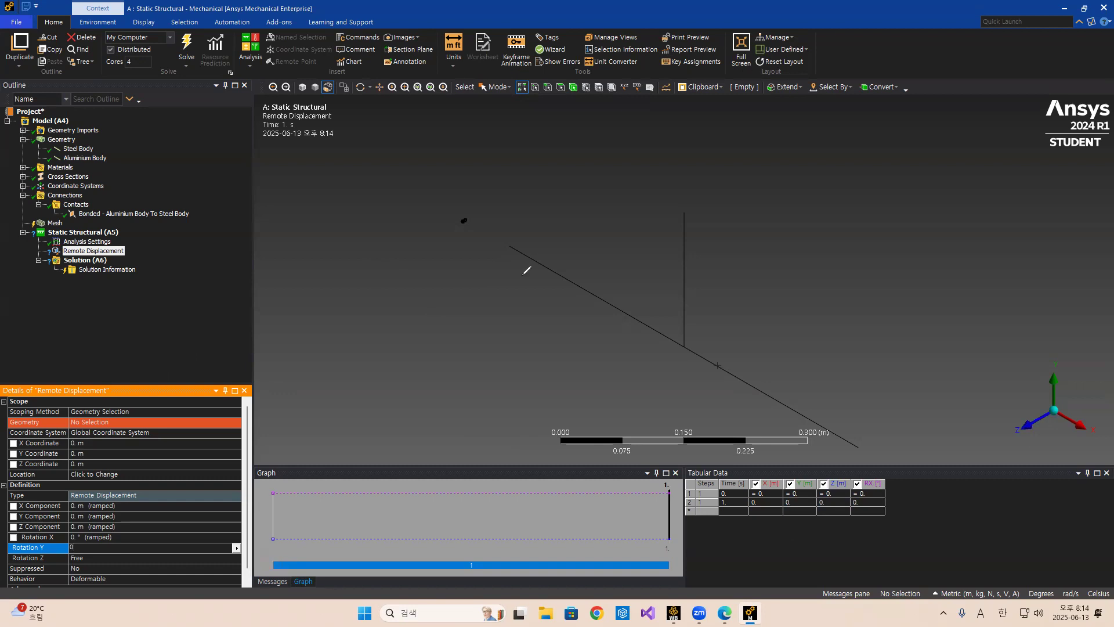
mouse_move(508, 249)
mouse_down()
mouse_move(616, 346)
mouse_move(642, 387)
mouse_up()
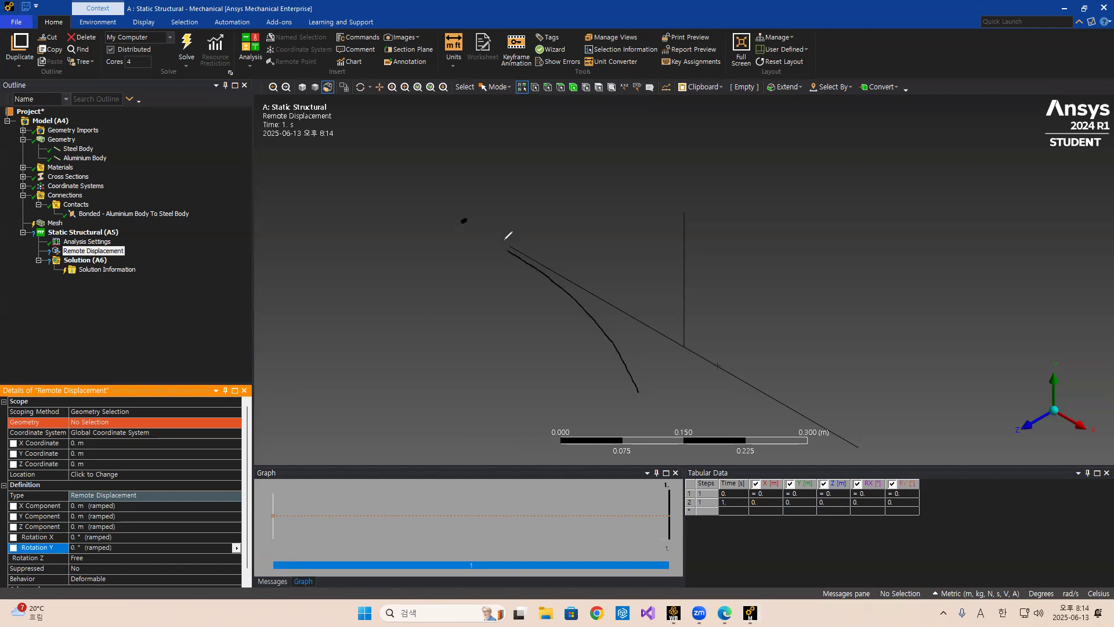
mouse_move(572, 291)
mouse_down()
mouse_move(611, 338)
mouse_move(630, 391)
mouse_up()
mouse_move(555, 311)
mouse_down()
mouse_move(469, 363)
mouse_move(486, 366)
mouse_up()
key(Escape)
Scope the remote displacement to the beam's left-end vertex O, leaving Rotation Z free.
click(95, 558)
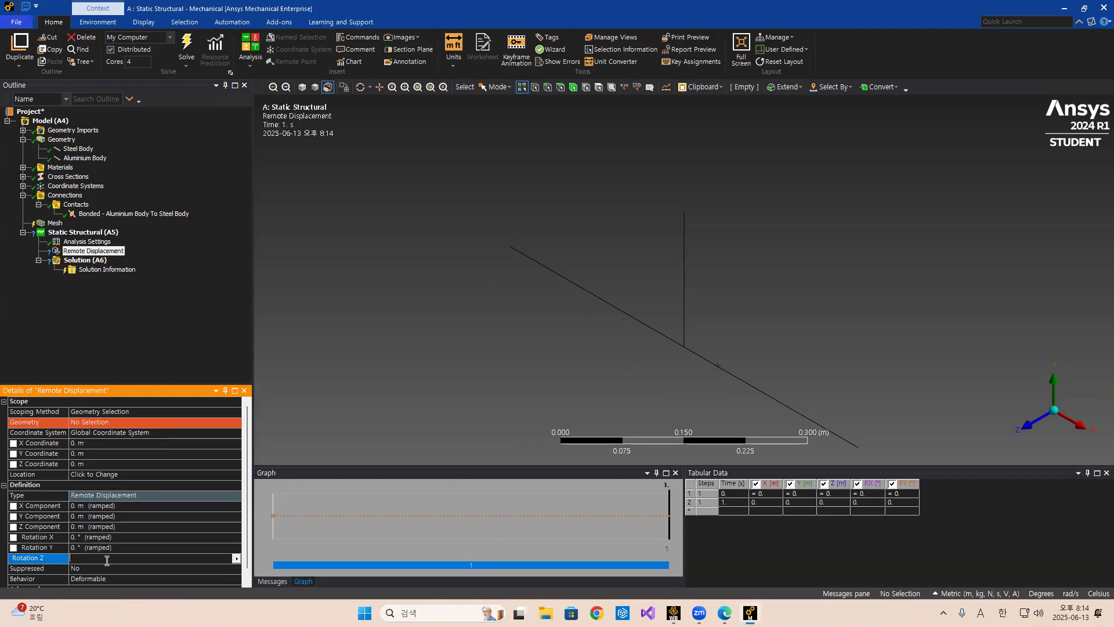
click(183, 327)
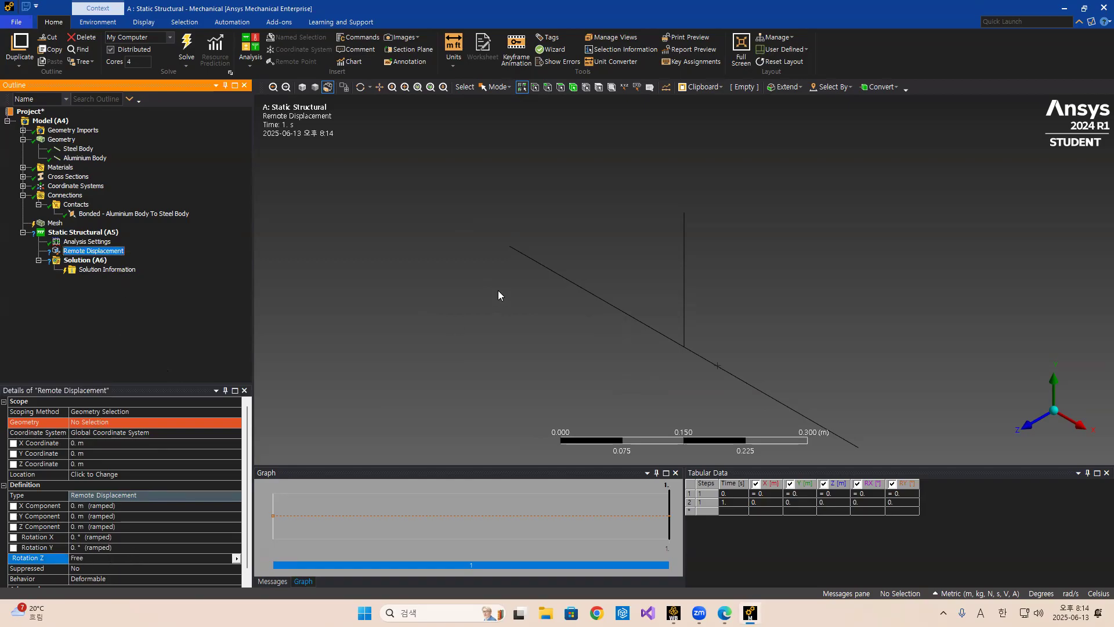
click(509, 247)
click(103, 422)
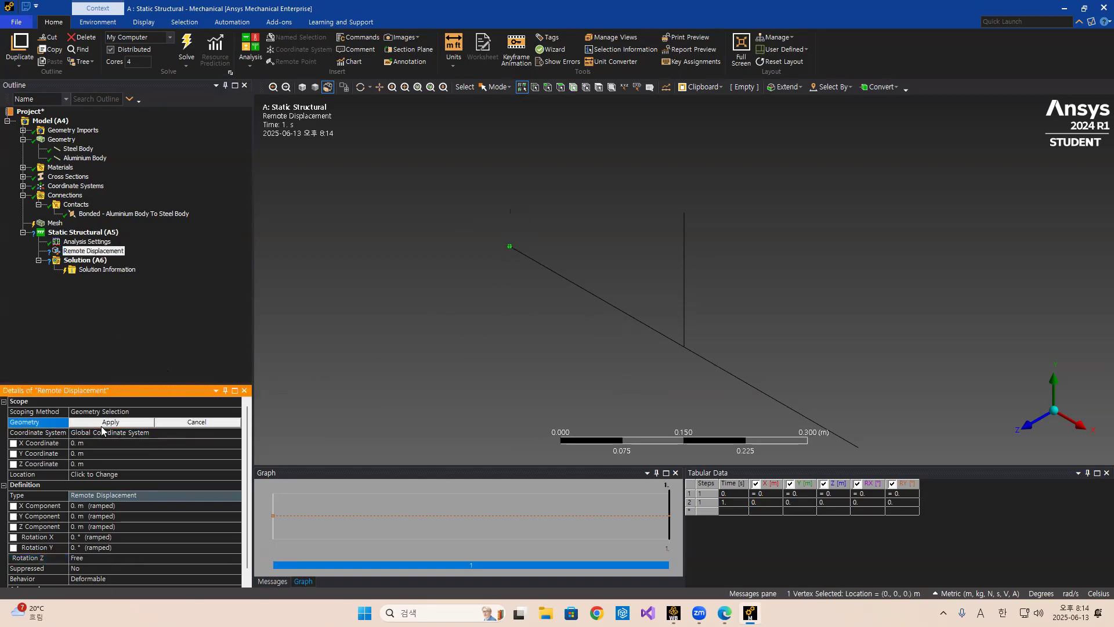
click(104, 423)
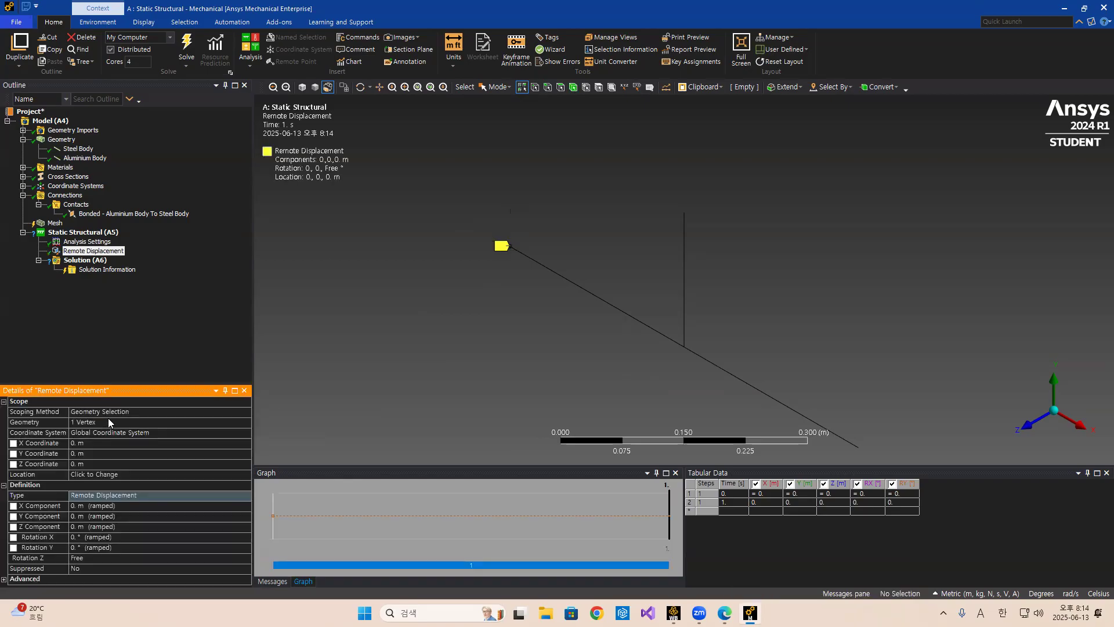
Insert a second remote displacement scoped to the aluminium rod's top vertex D.
click(684, 214)
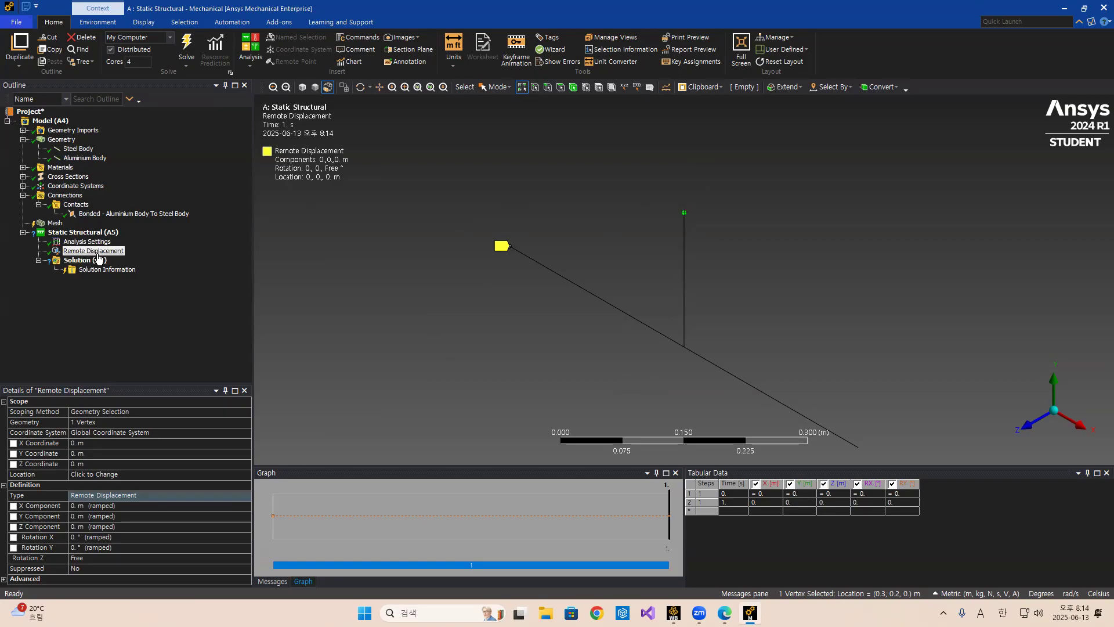
right_click(104, 233)
mouse_move(130, 240)
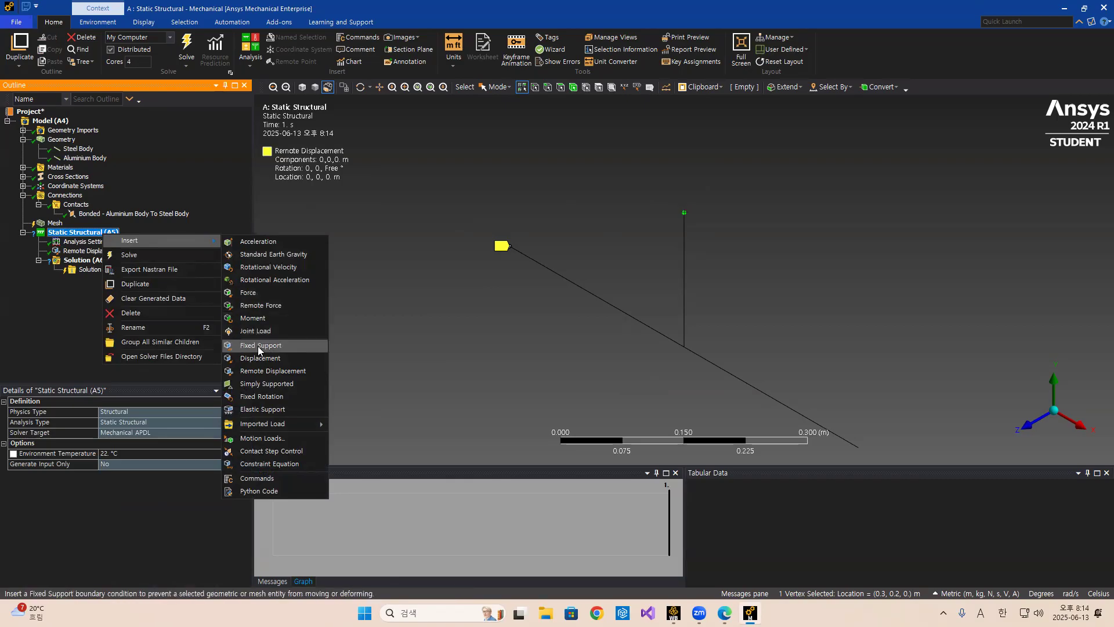
click(257, 371)
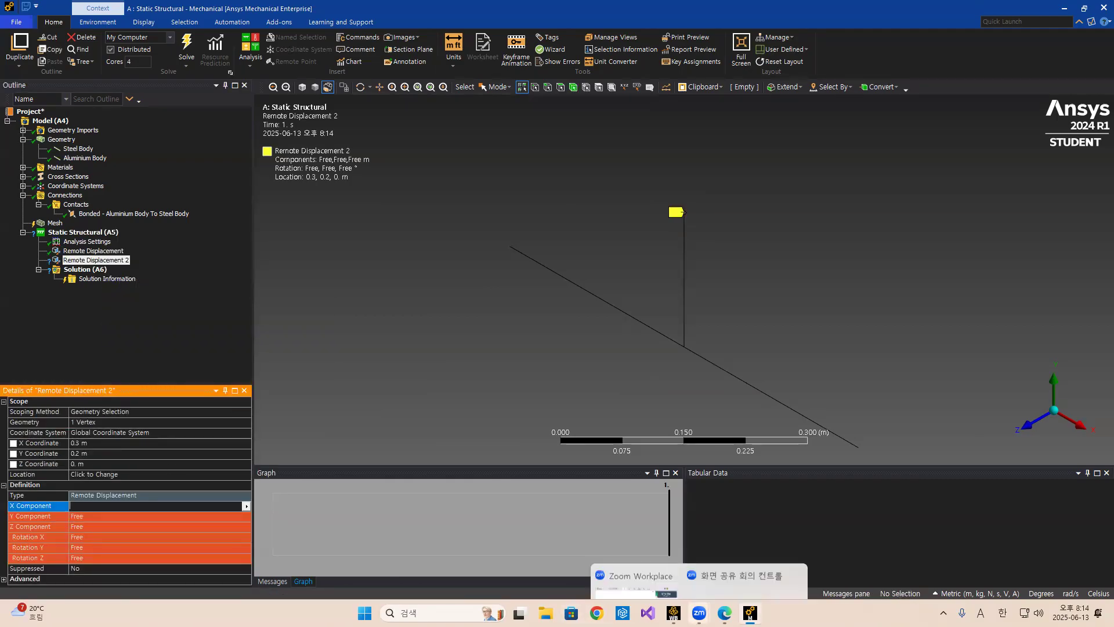
mouse_move(725, 613)
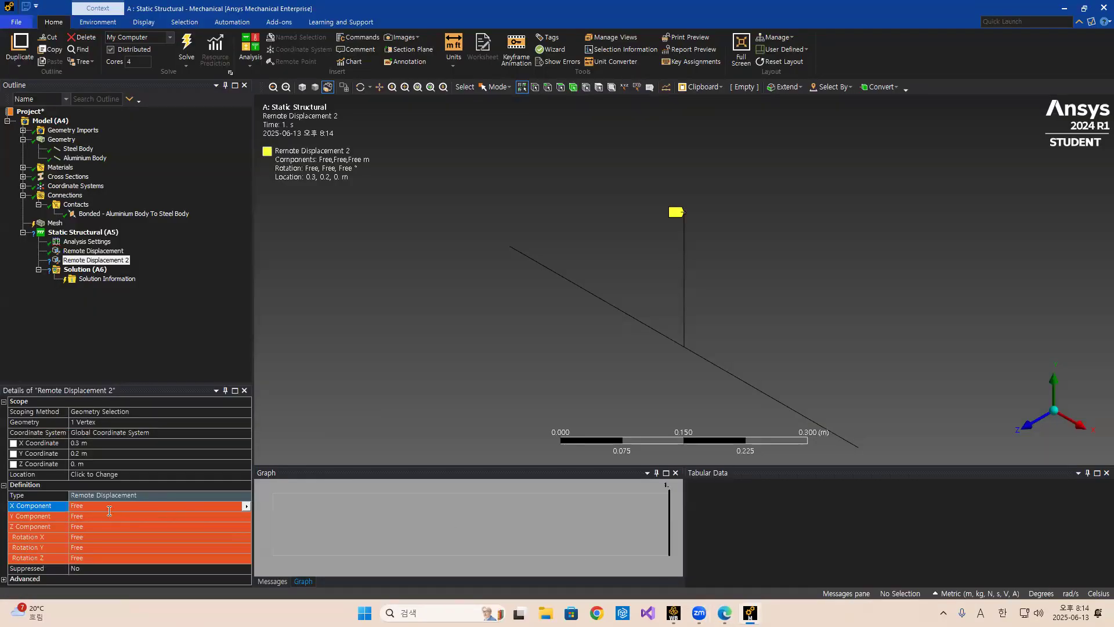
Set the second remote displacement's X, Y, Z components and Rotation X and Y to 0, leaving Rotation Z free.
click(109, 506)
text(0)
click(111, 516)
text(0)
click(111, 526)
text(0)
click(107, 537)
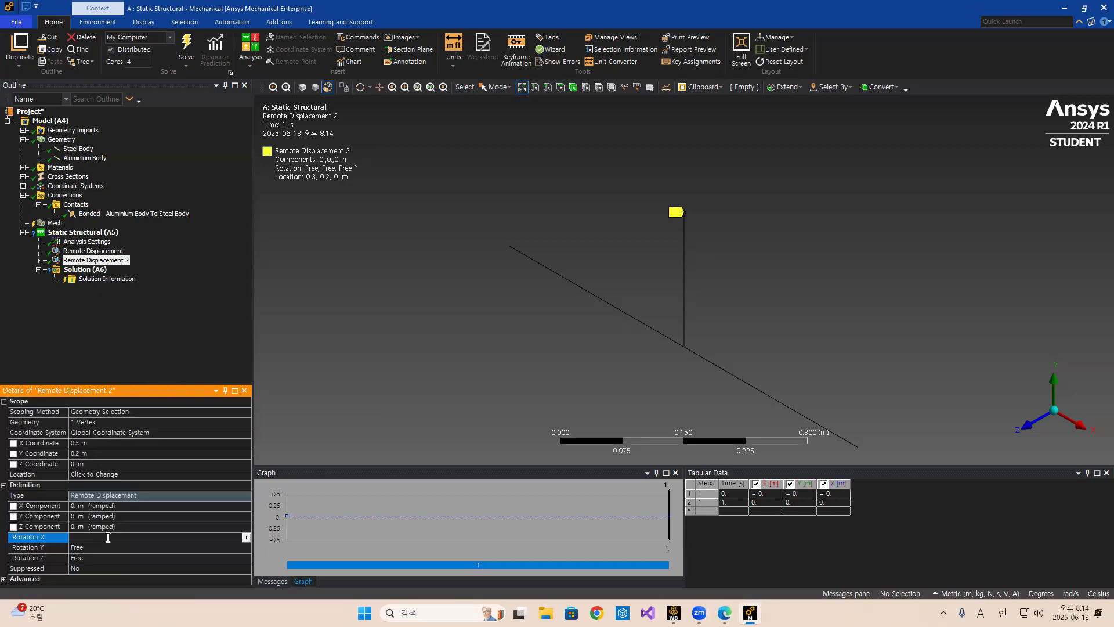
text(0)
click(114, 547)
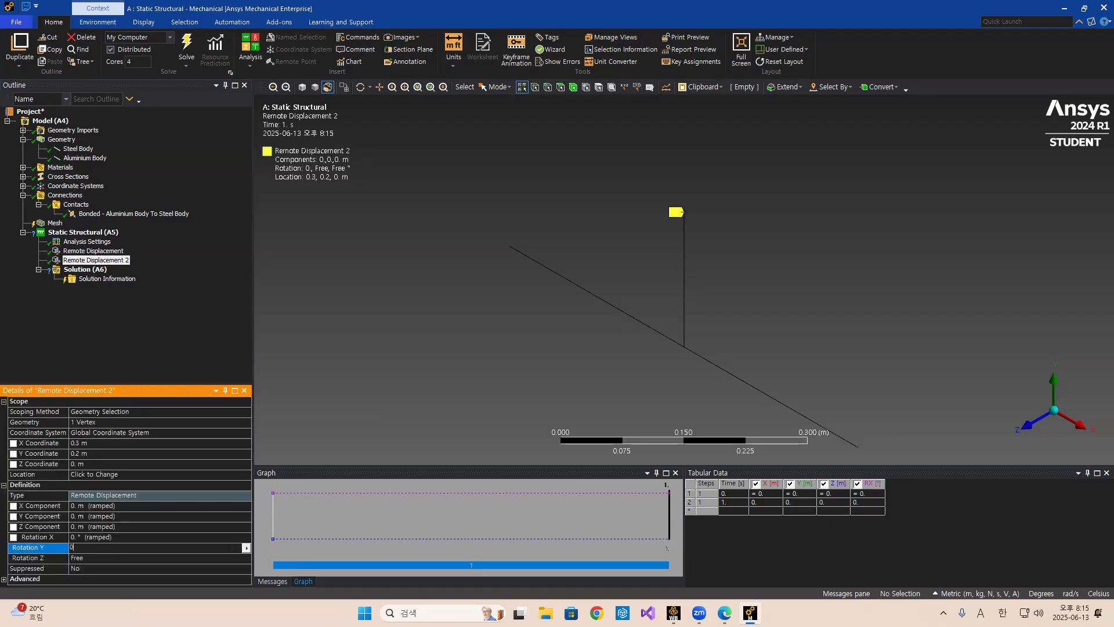
click(163, 339)
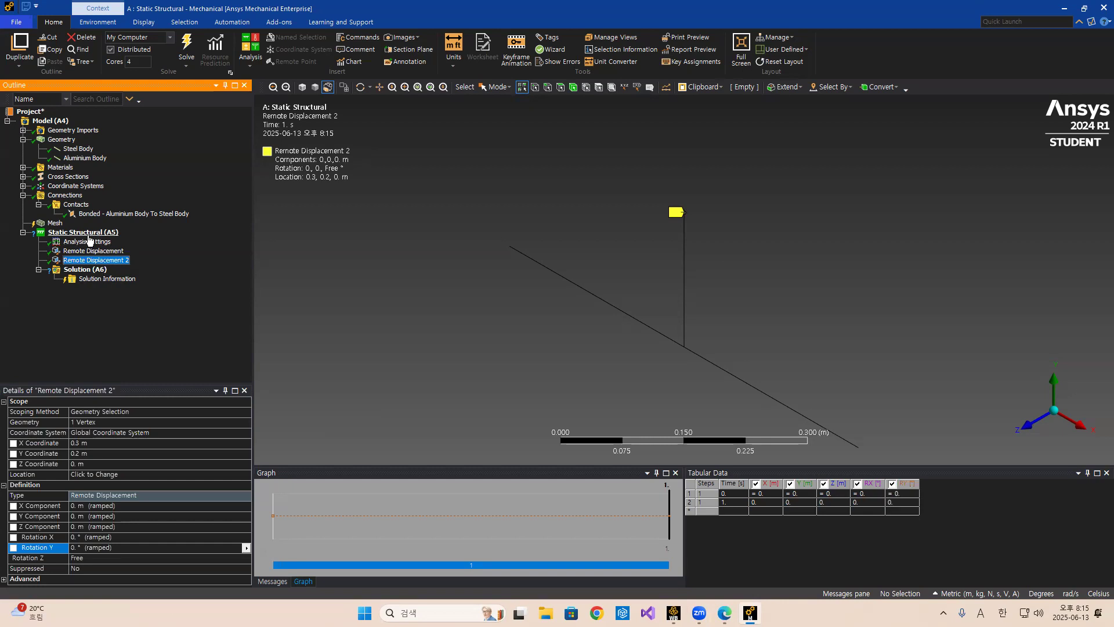
Review the problem slide's loads and supports, returning to Mechanical afterwards.
mouse_move(724, 613)
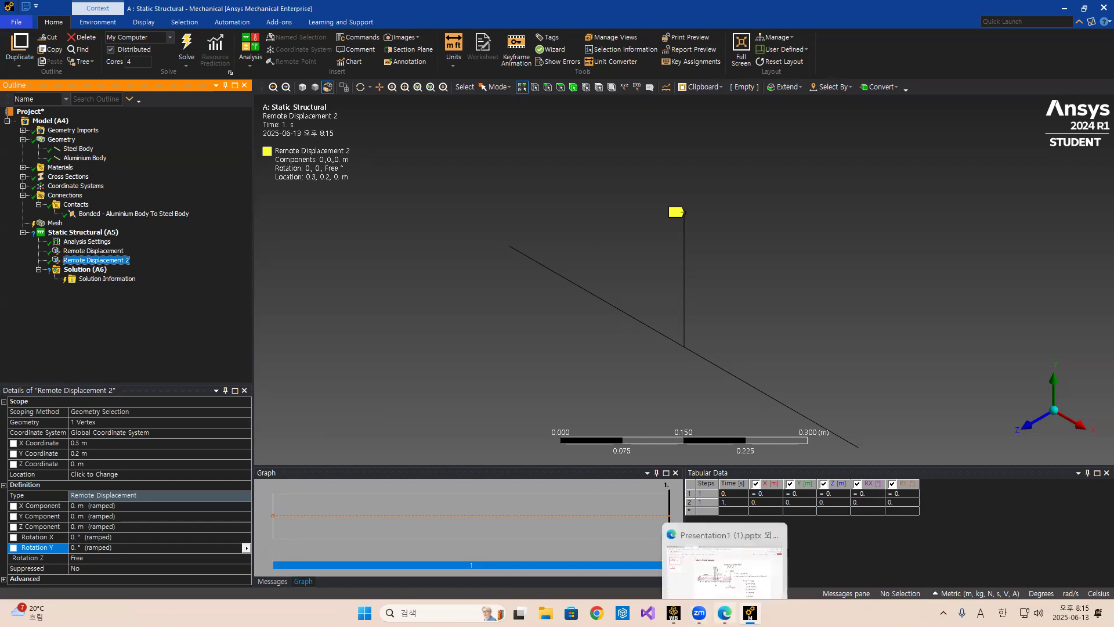
click(724, 554)
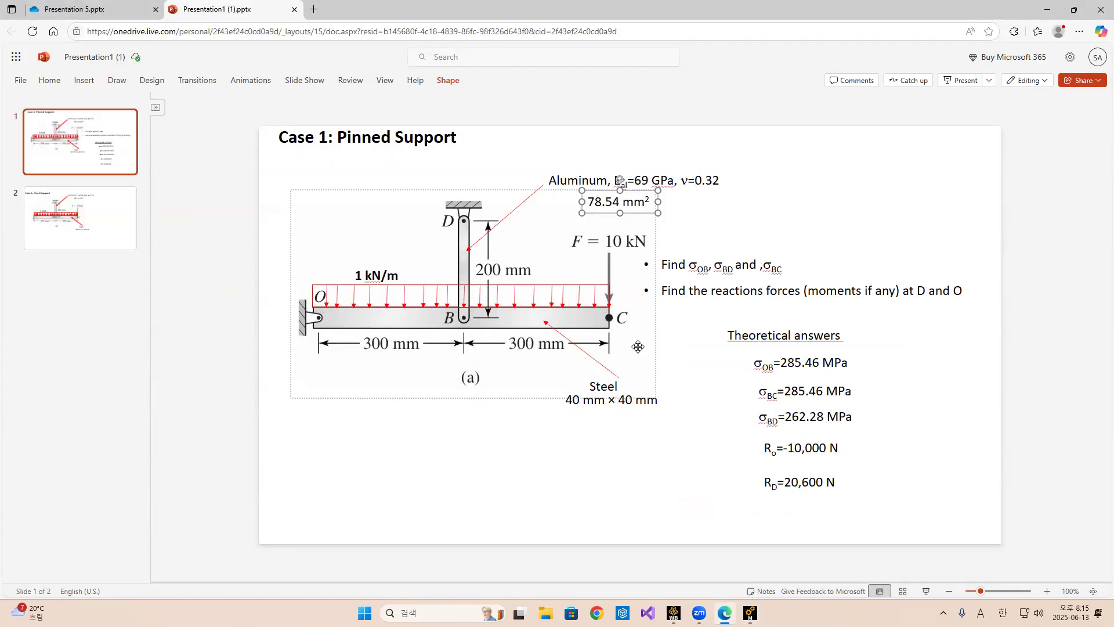
click(750, 613)
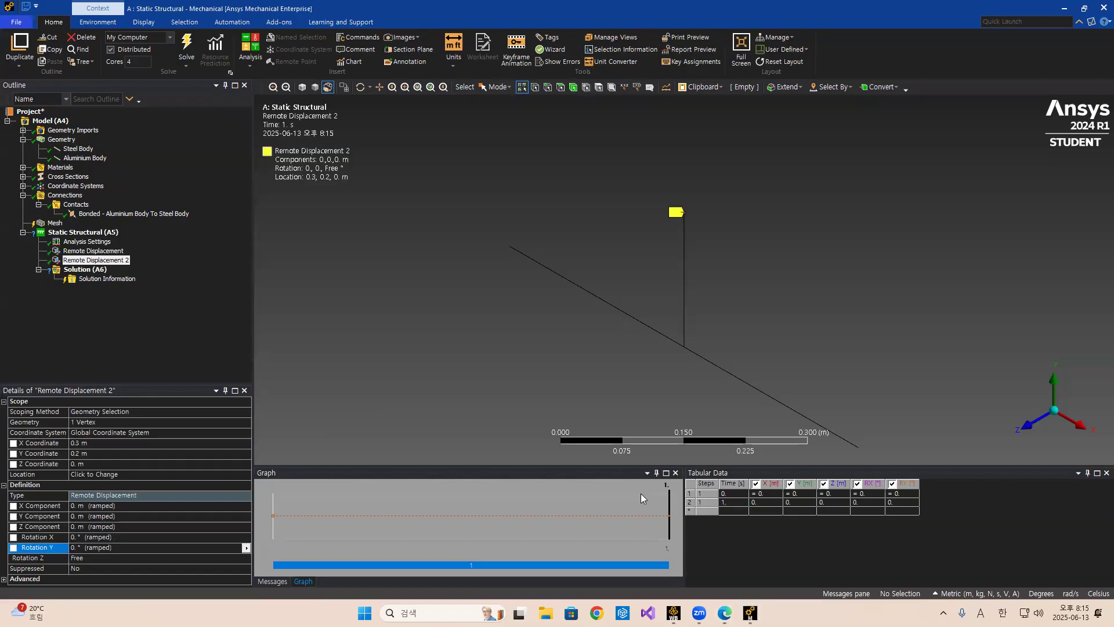
Insert a force scoped to the steel beam's free-end vertex C.
right_click(94, 233)
mouse_move(154, 246)
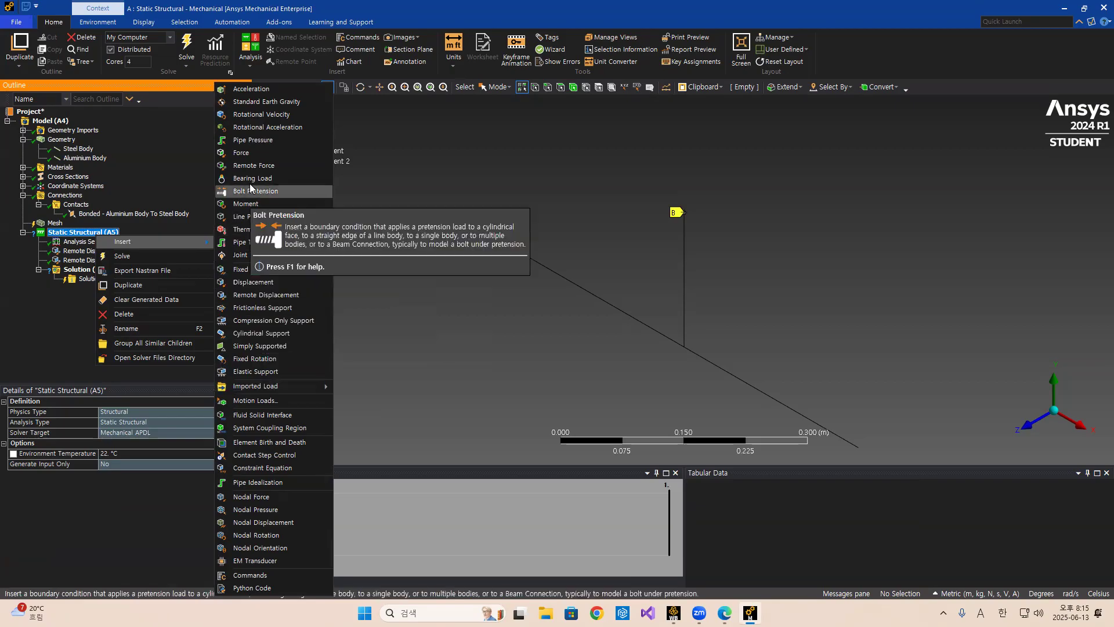
click(241, 154)
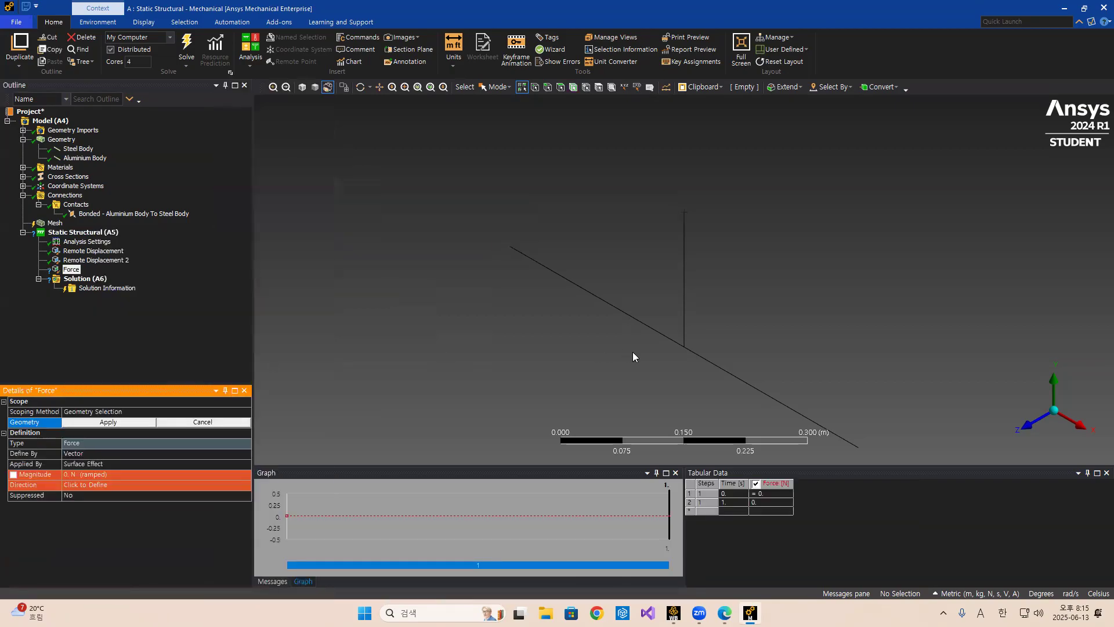
click(859, 448)
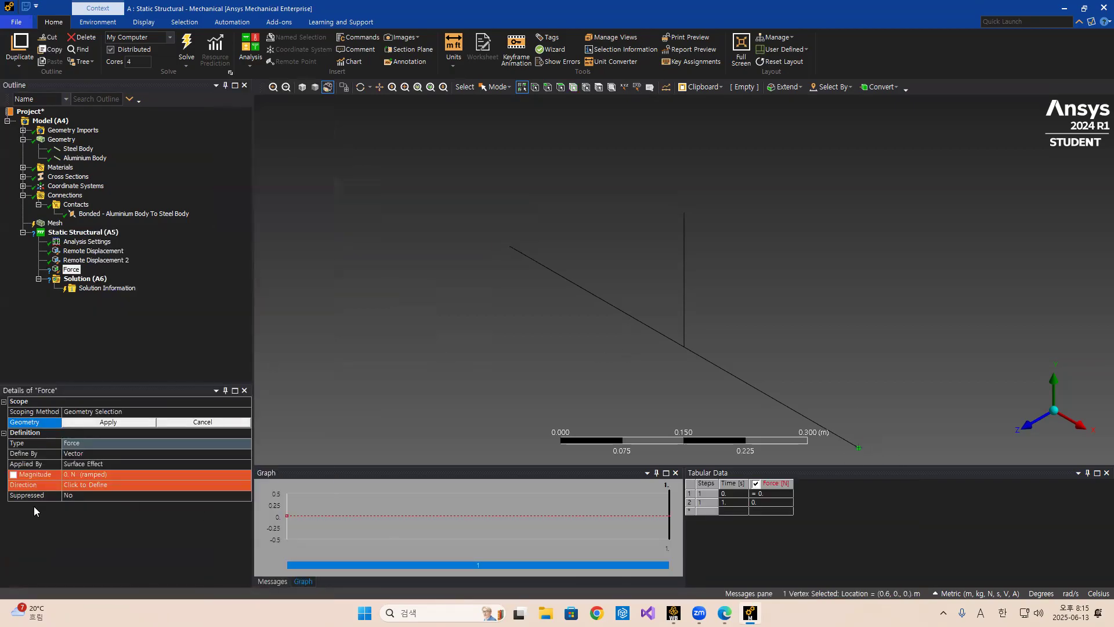
click(106, 423)
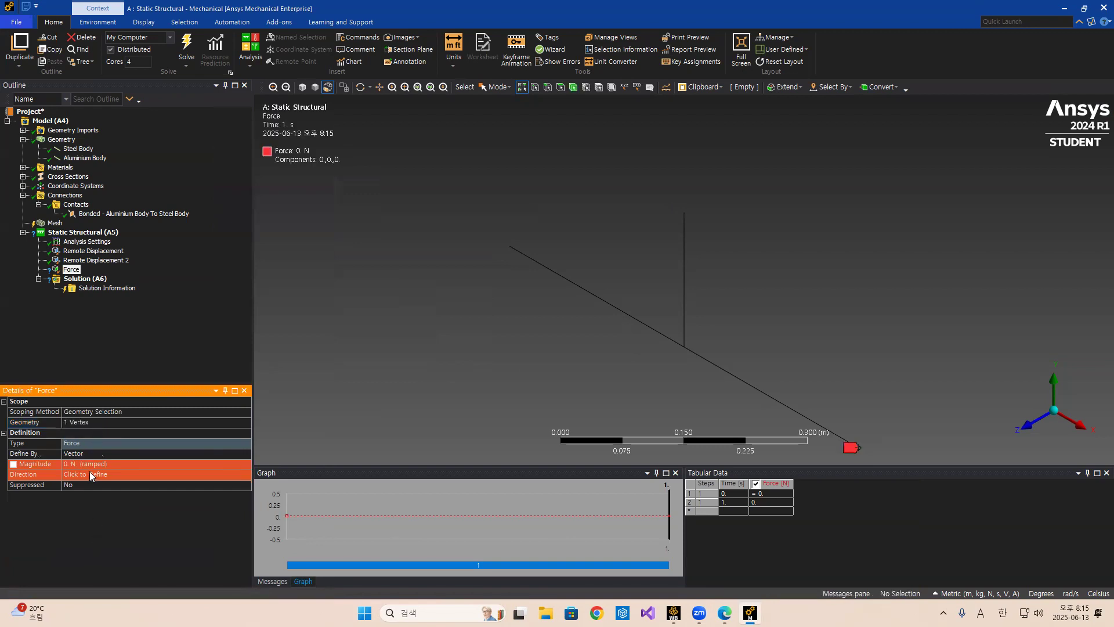
Define the force by components with a Y component of -10000 N.
click(243, 454)
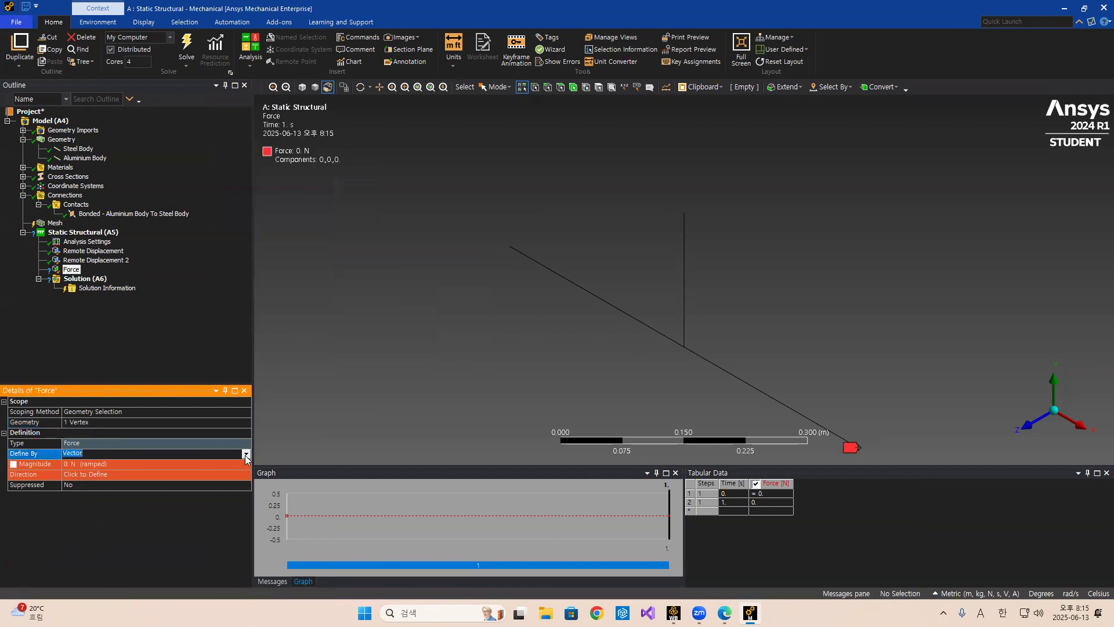
click(245, 454)
click(153, 462)
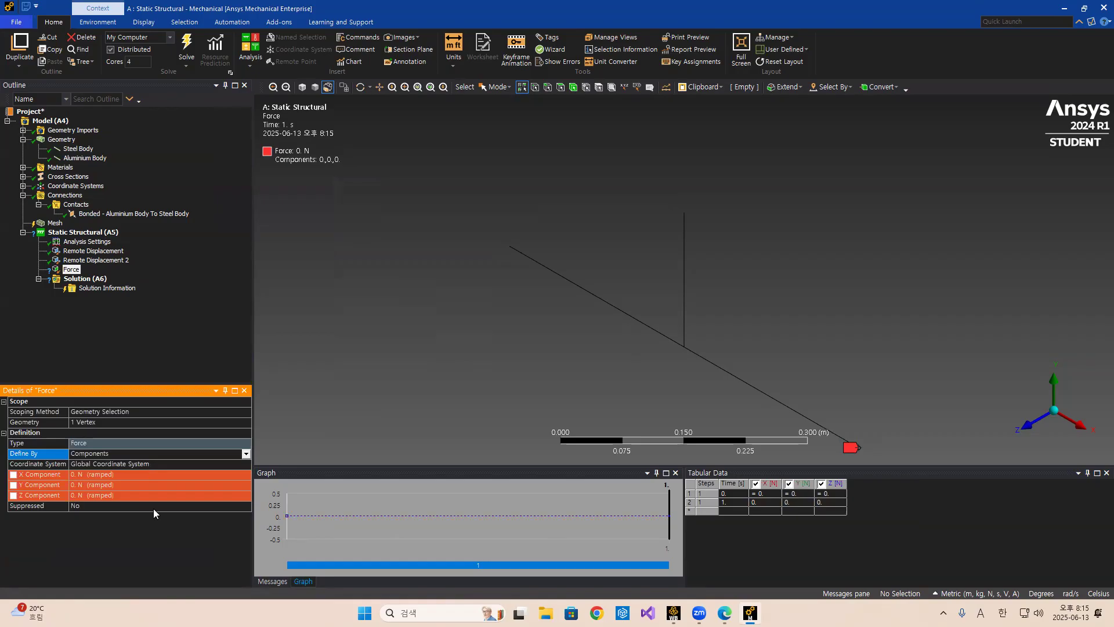
click(94, 485)
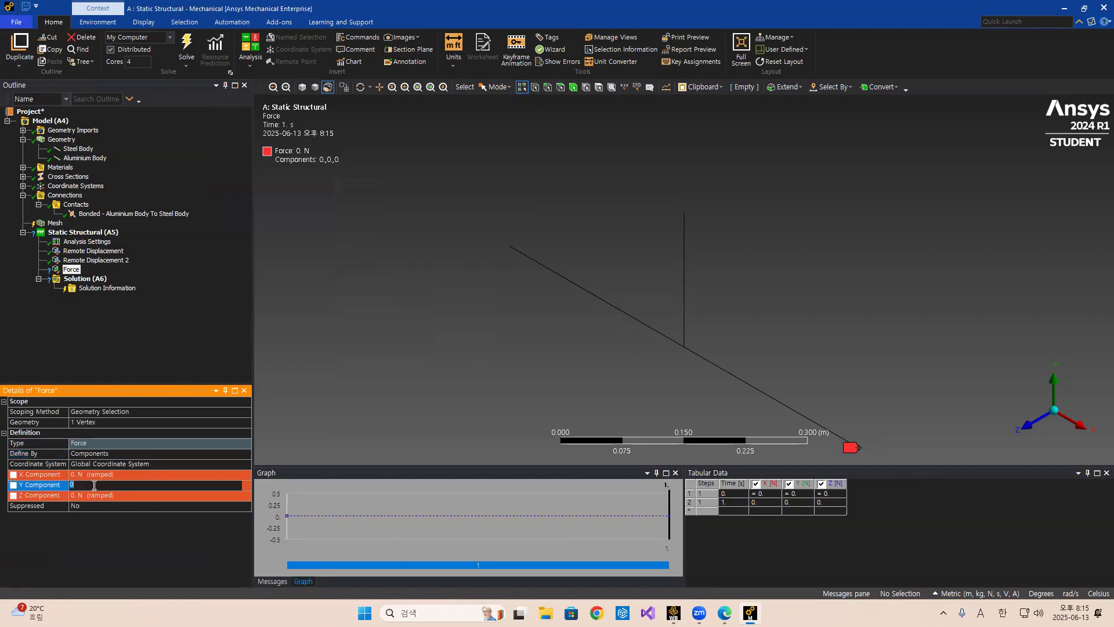
text(-10000)
key(Return)
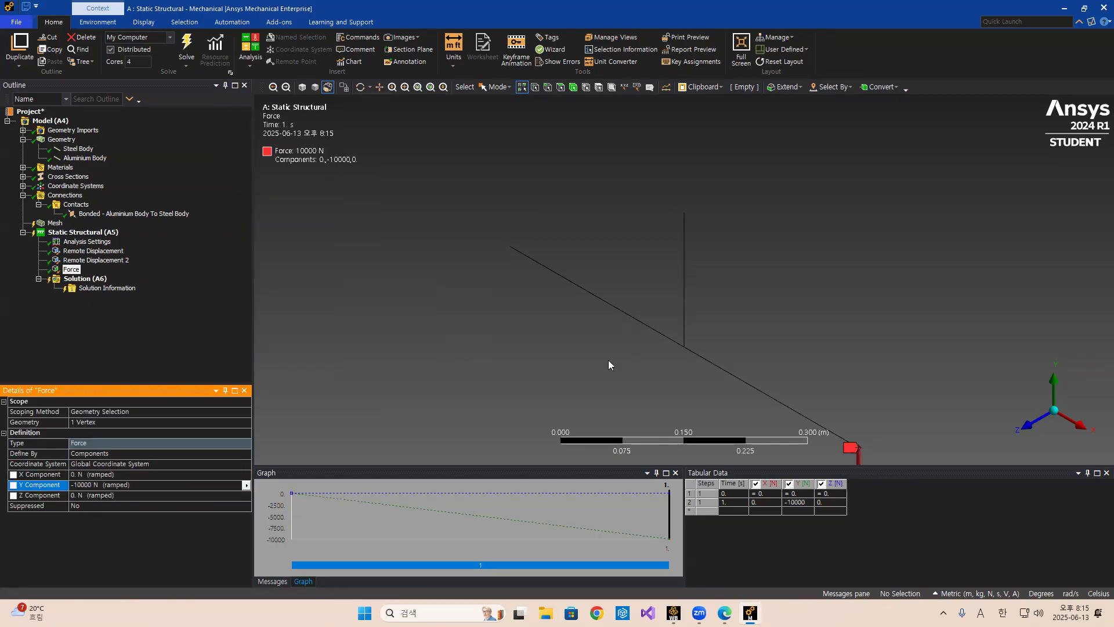
Review the problem slide's distributed load again and return to Mechanical.
scroll(812, 340, down, 2)
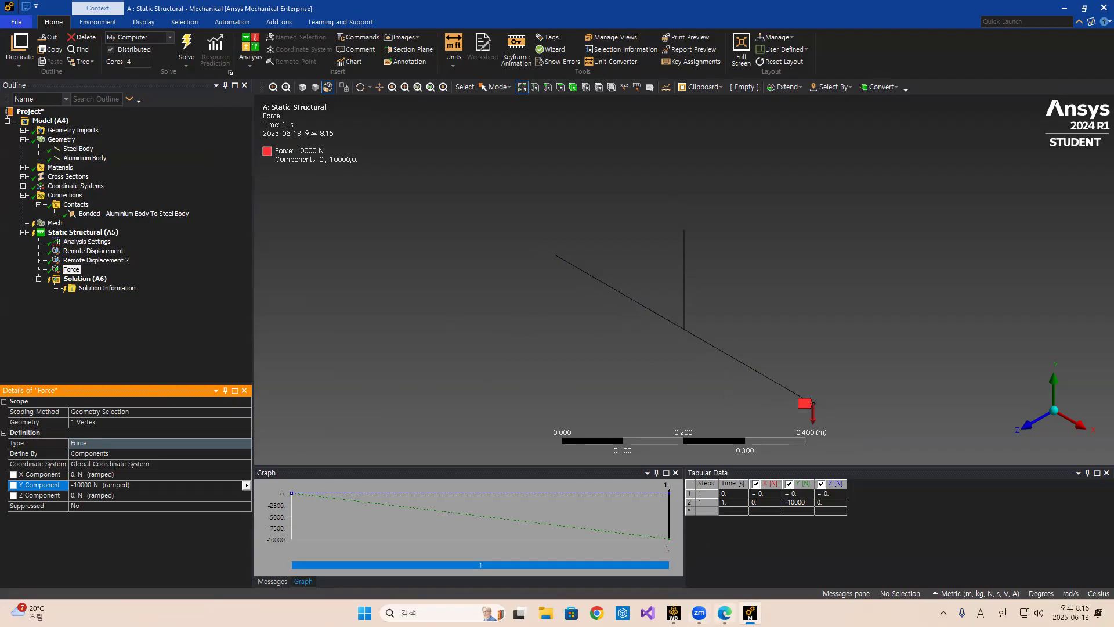
click(725, 548)
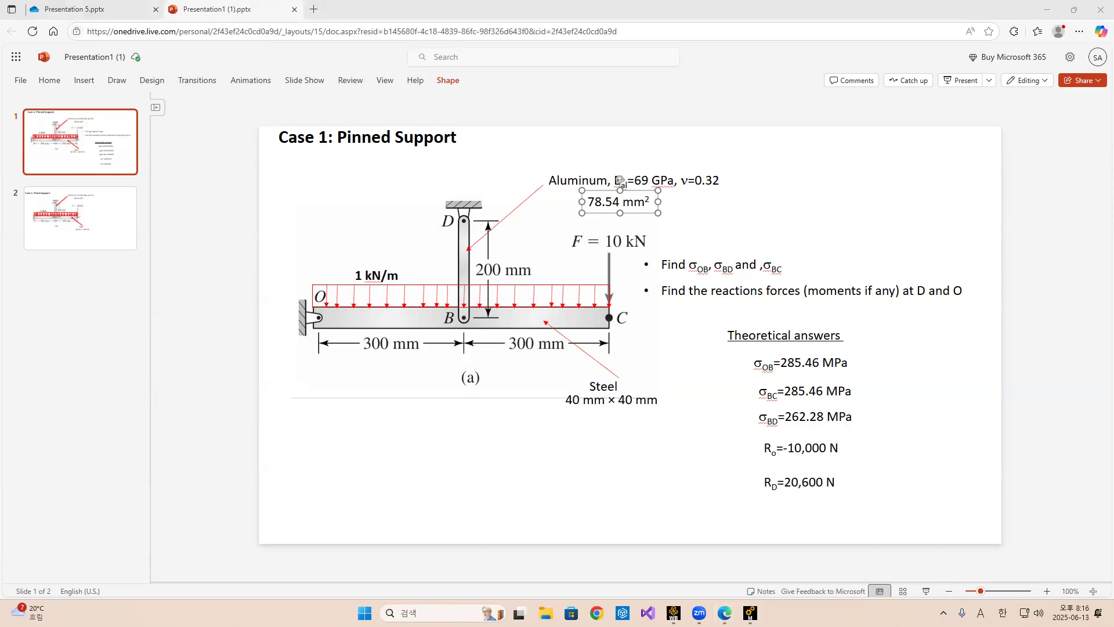
click(750, 613)
Insert a line pressure on the steel beam edge.
click(659, 316)
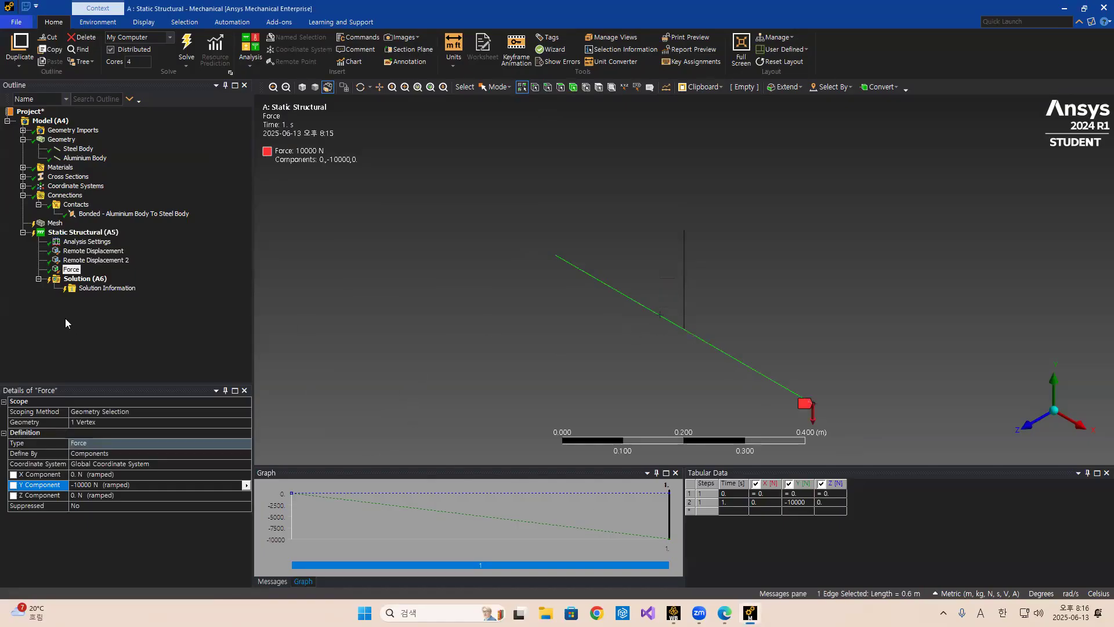
right_click(87, 234)
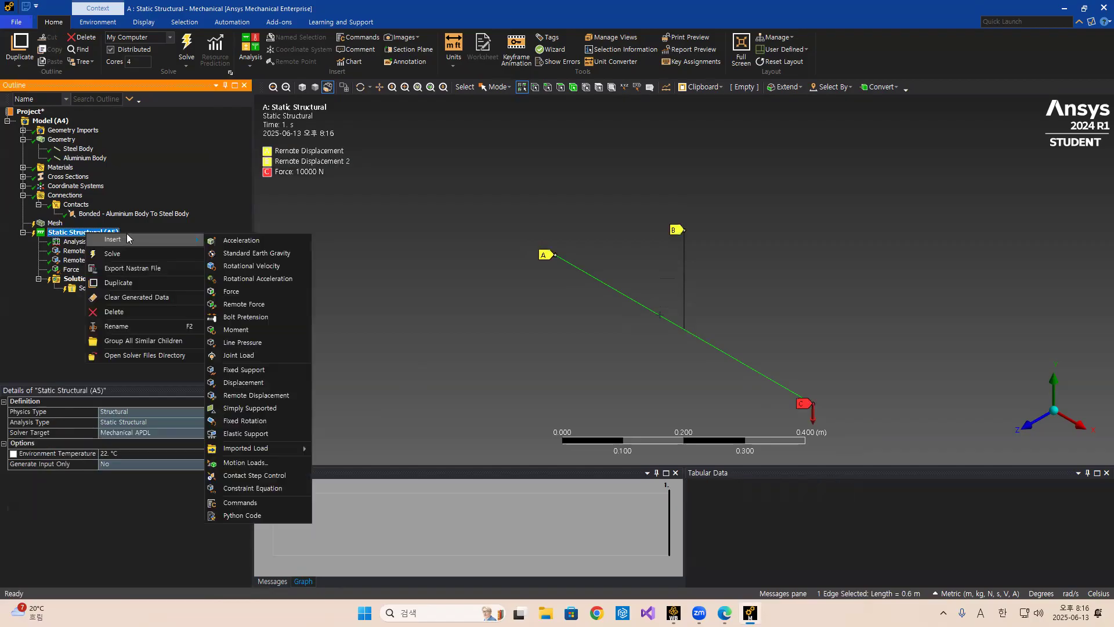
click(234, 342)
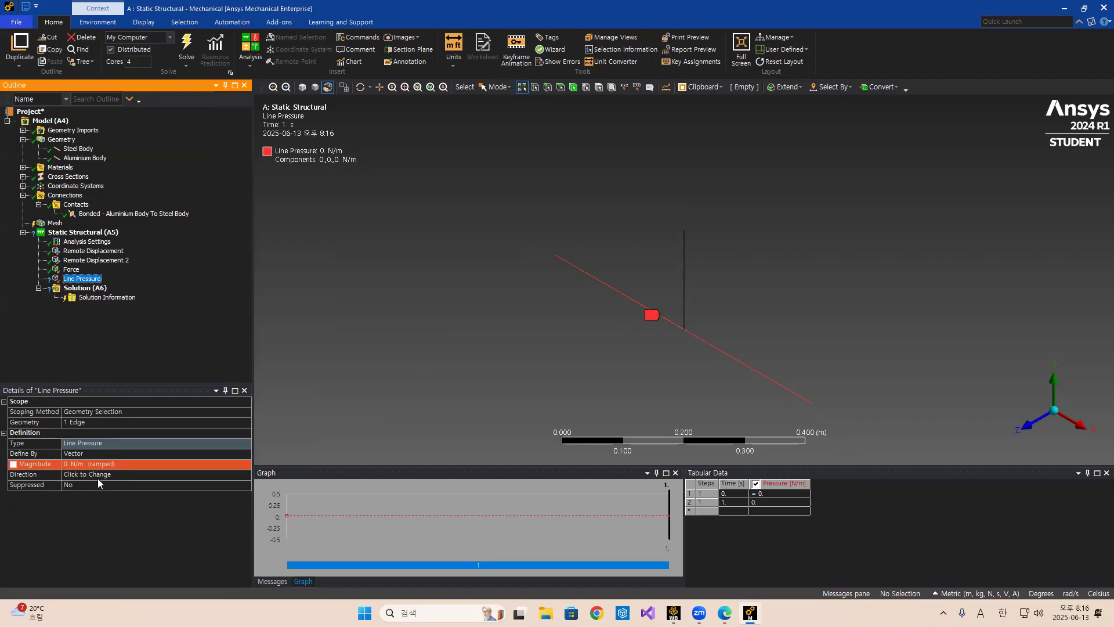
Switch the line pressure's definition from vector to components.
click(105, 455)
click(245, 455)
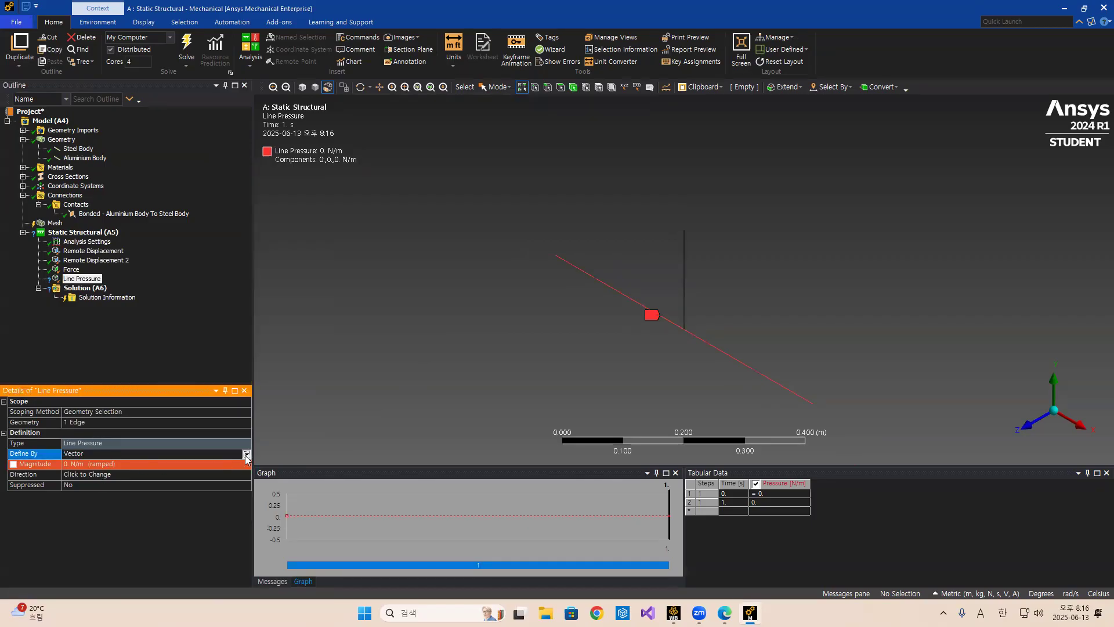
click(111, 463)
click(96, 487)
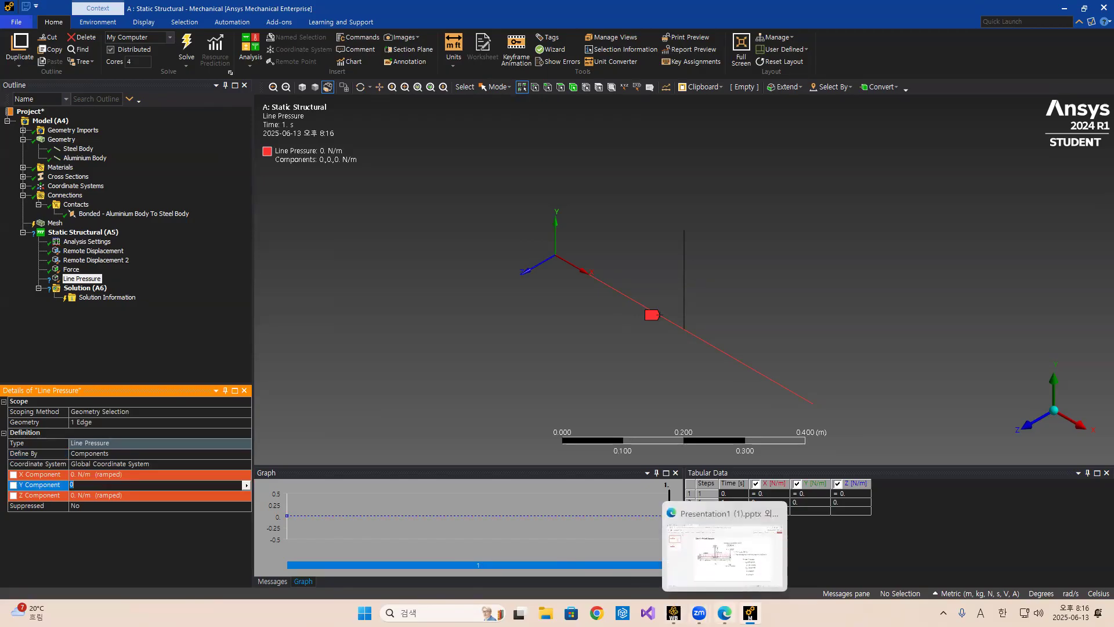
Review the distributed load on the problem slide and return to Mechanical.
click(724, 613)
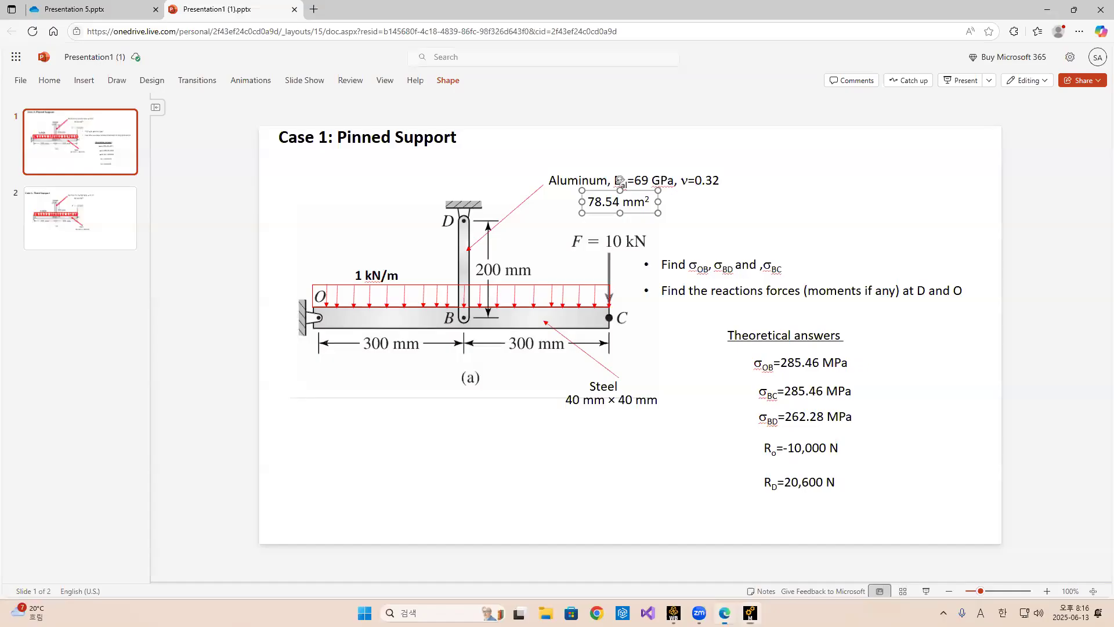
click(359, 275)
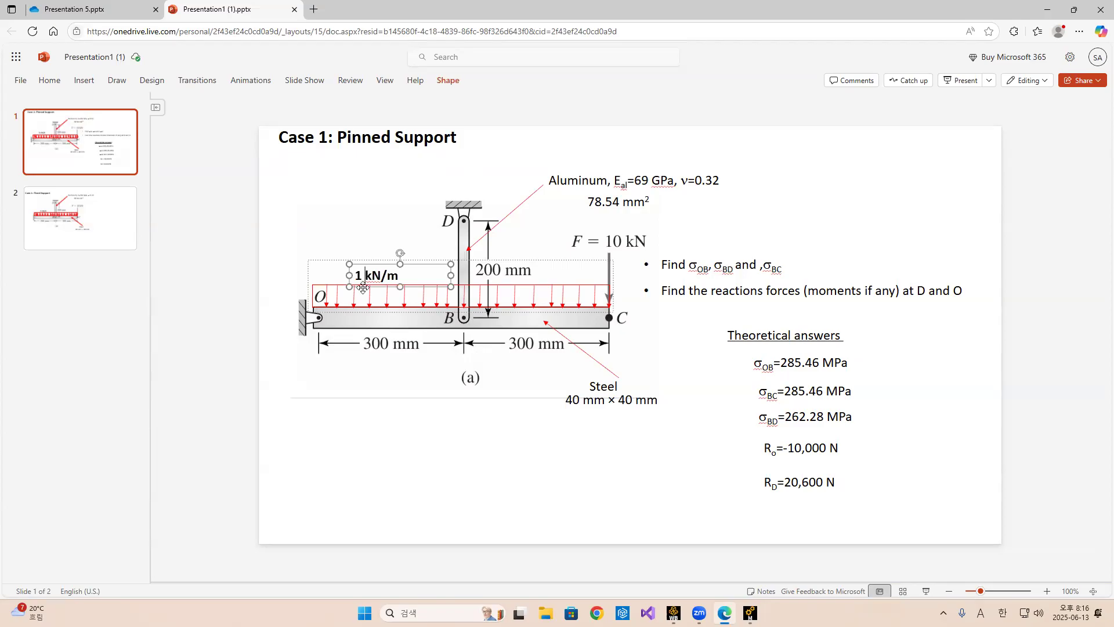
mouse_move(372, 423)
mouse_down()
mouse_move(380, 448)
mouse_move(439, 436)
mouse_up()
mouse_move(447, 432)
mouse_down()
mouse_move(456, 442)
mouse_move(482, 431)
mouse_move(481, 449)
mouse_move(508, 447)
mouse_up()
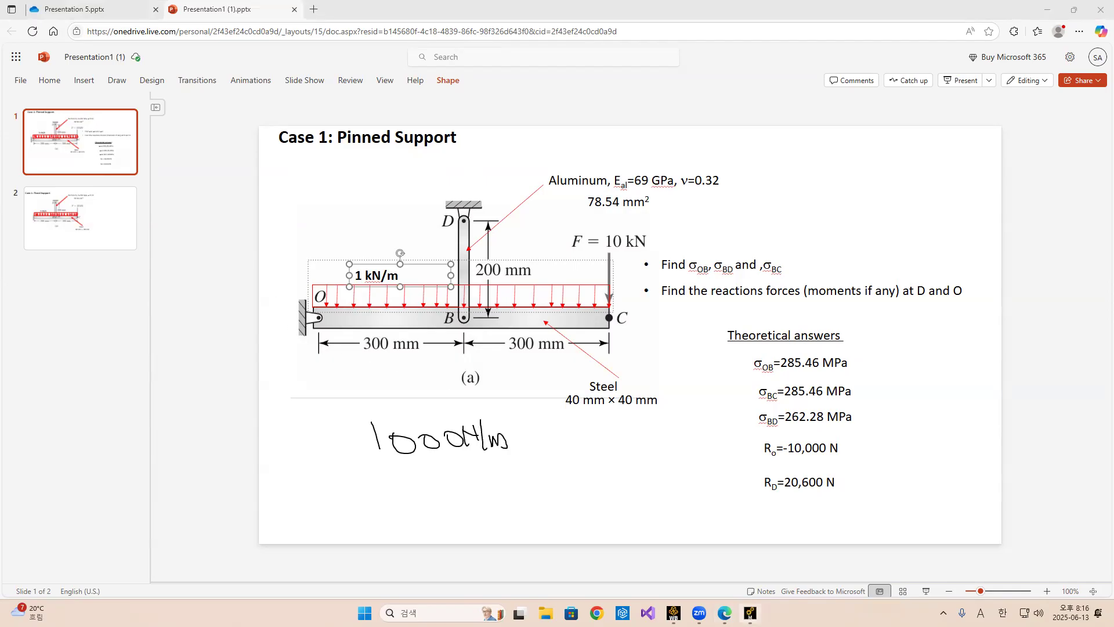
click(750, 613)
Set the line pressure's Y component to -1000 N/m.
click(100, 485)
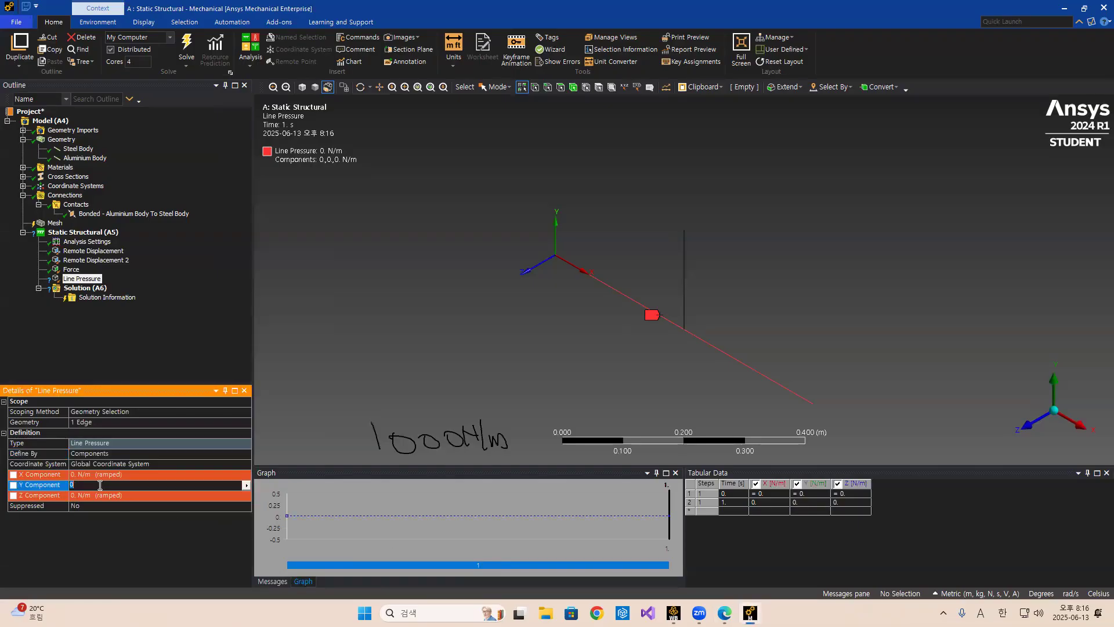
text(1000)
key(Return)
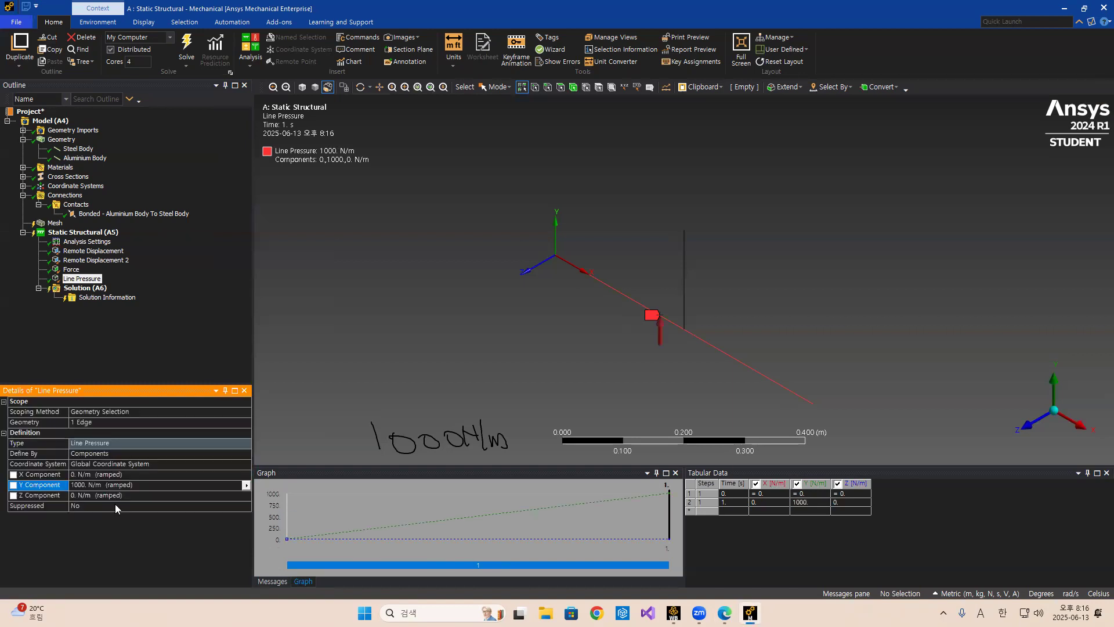
click(73, 485)
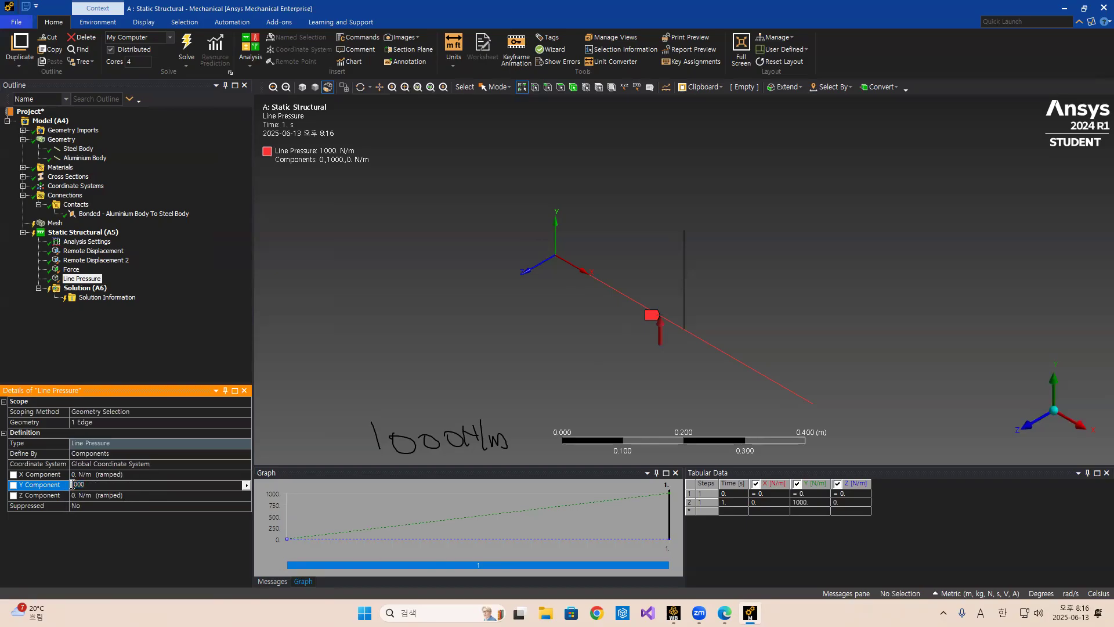
text(-)
key(Return)
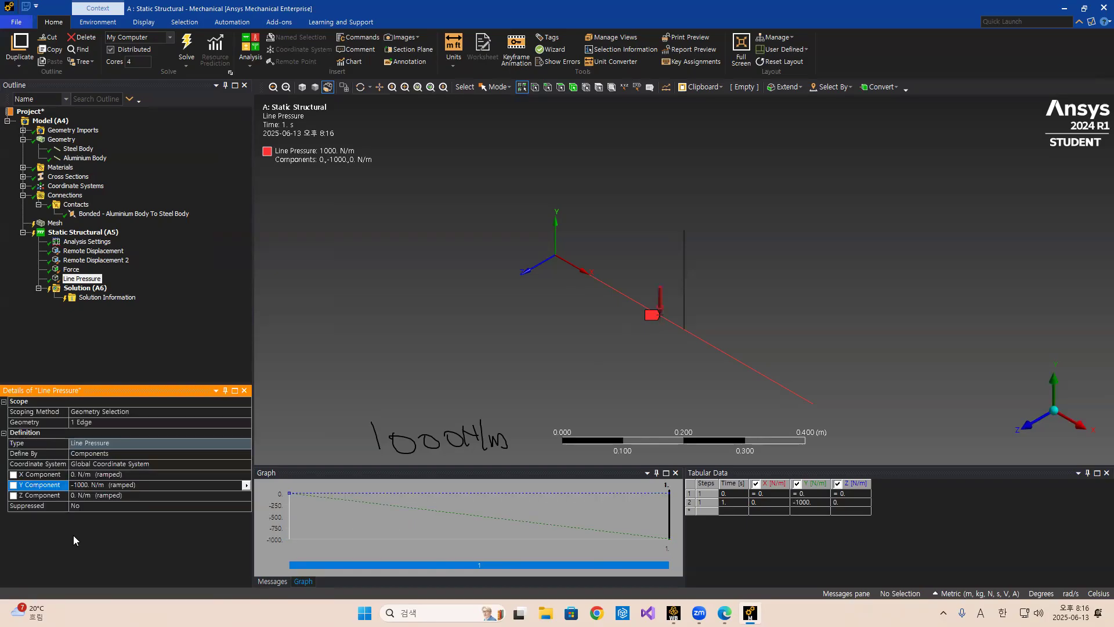
Review the two remote displacements, the force and the line pressure in the analysis tree.
click(81, 250)
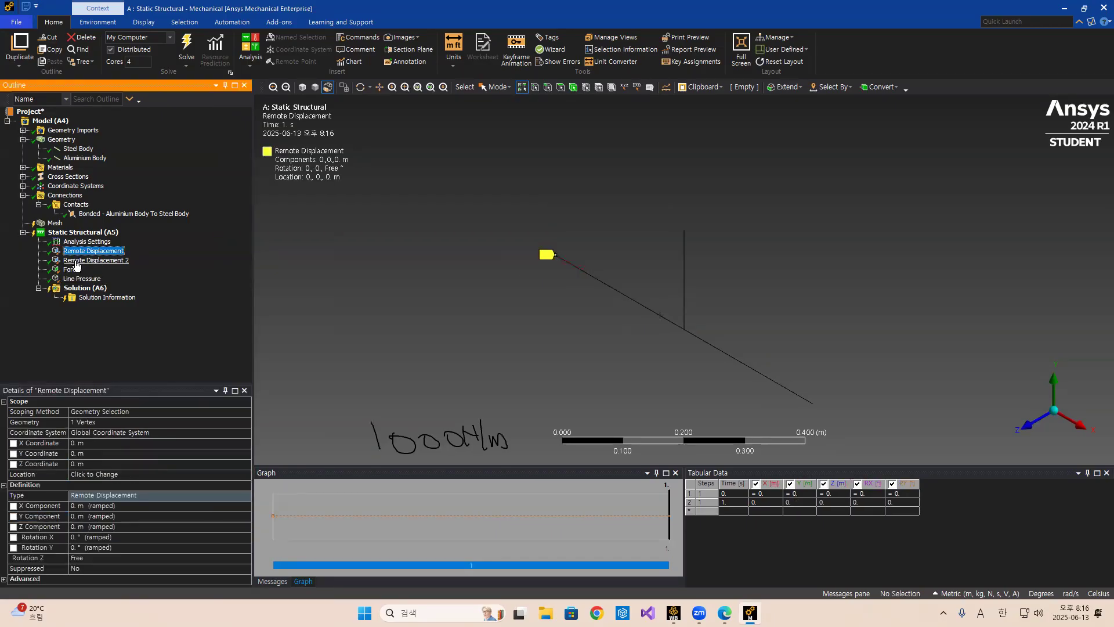
click(75, 261)
click(72, 270)
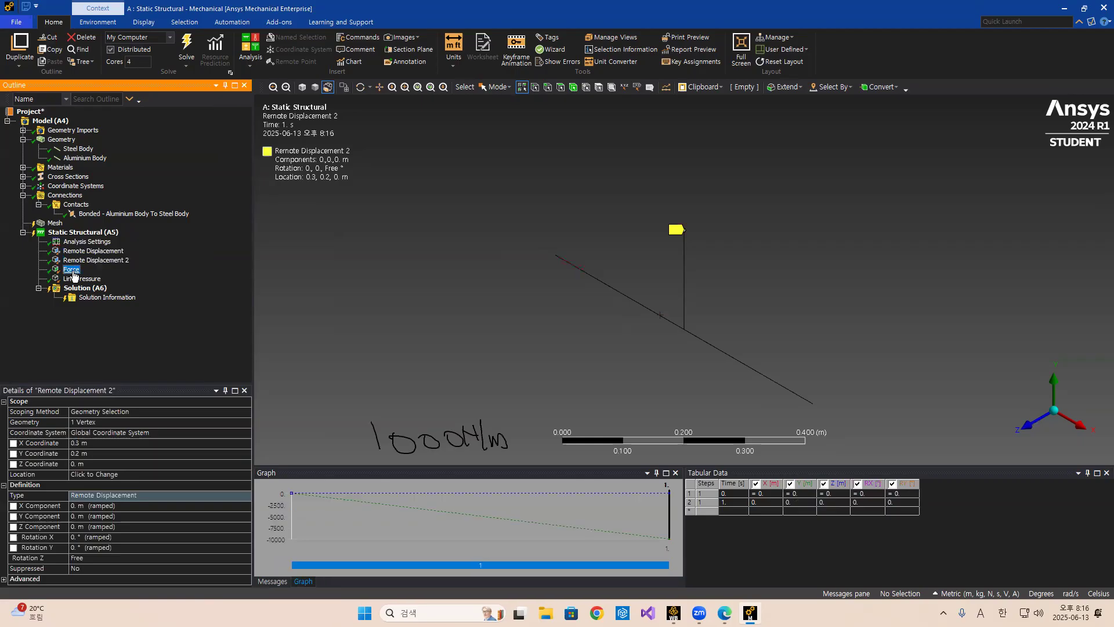
click(75, 279)
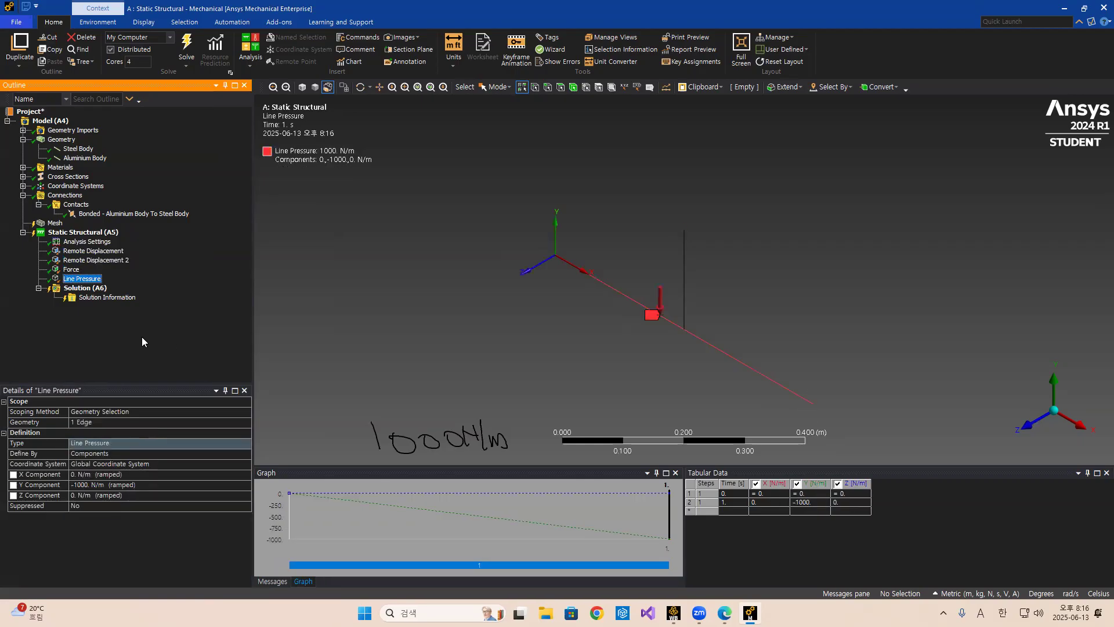
Insert a Beam Tool into the solution.
right_click(92, 289)
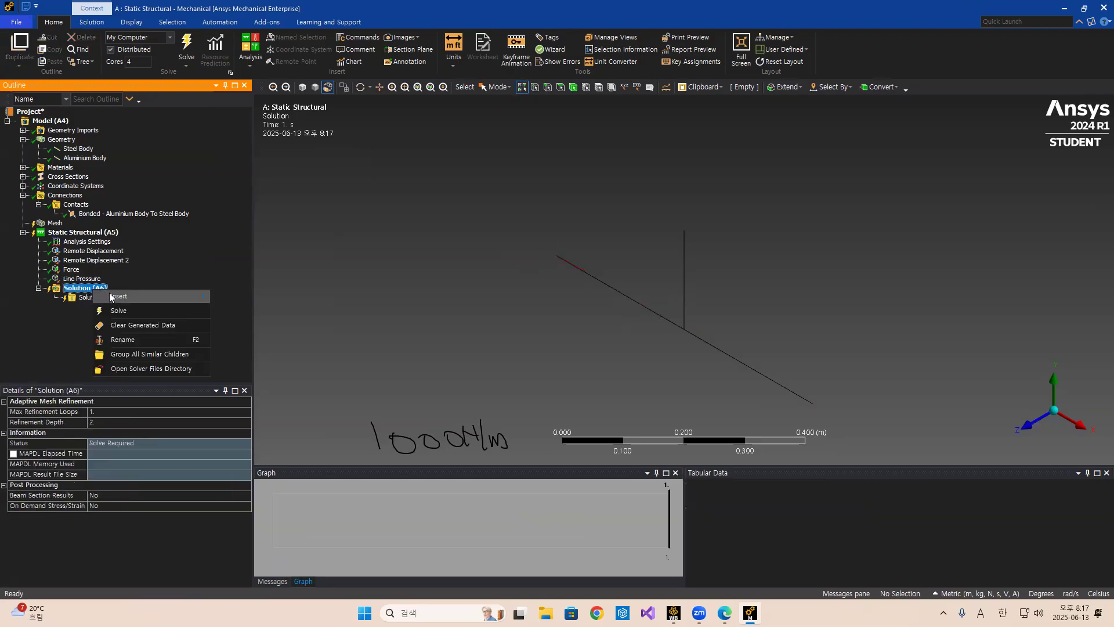
mouse_move(110, 297)
mouse_move(257, 385)
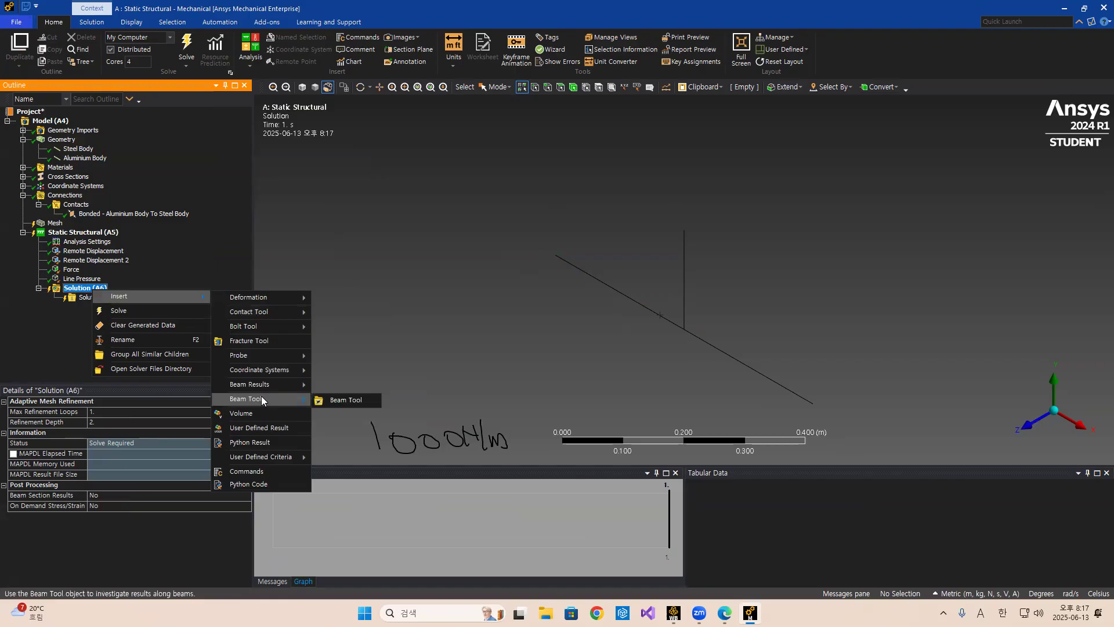
click(346, 399)
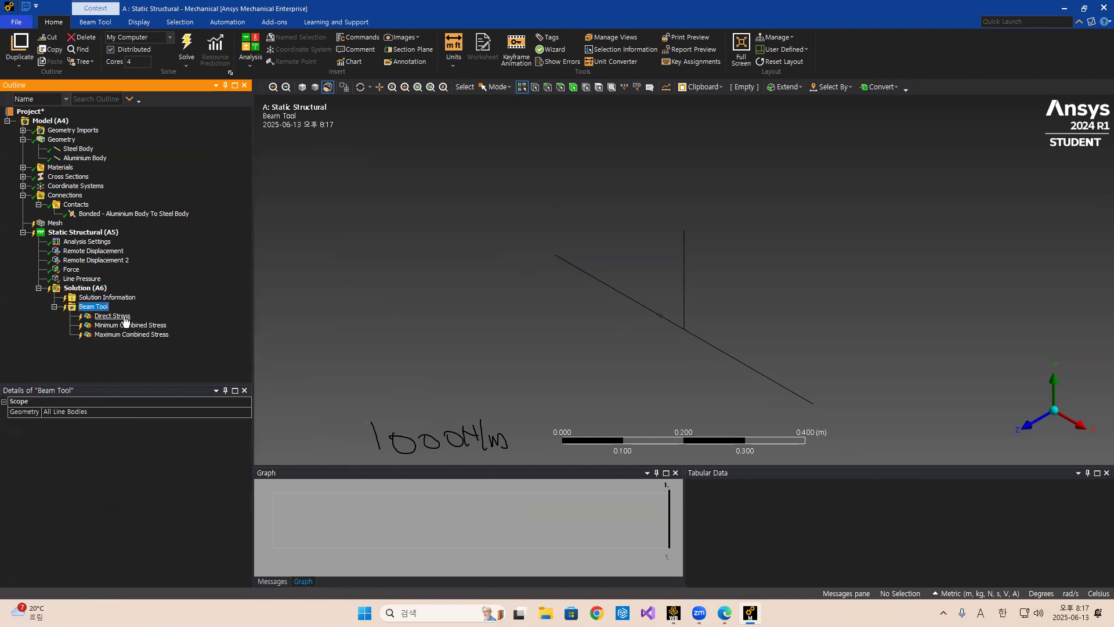
Examine the Beam Tool's Direct Stress result.
click(123, 317)
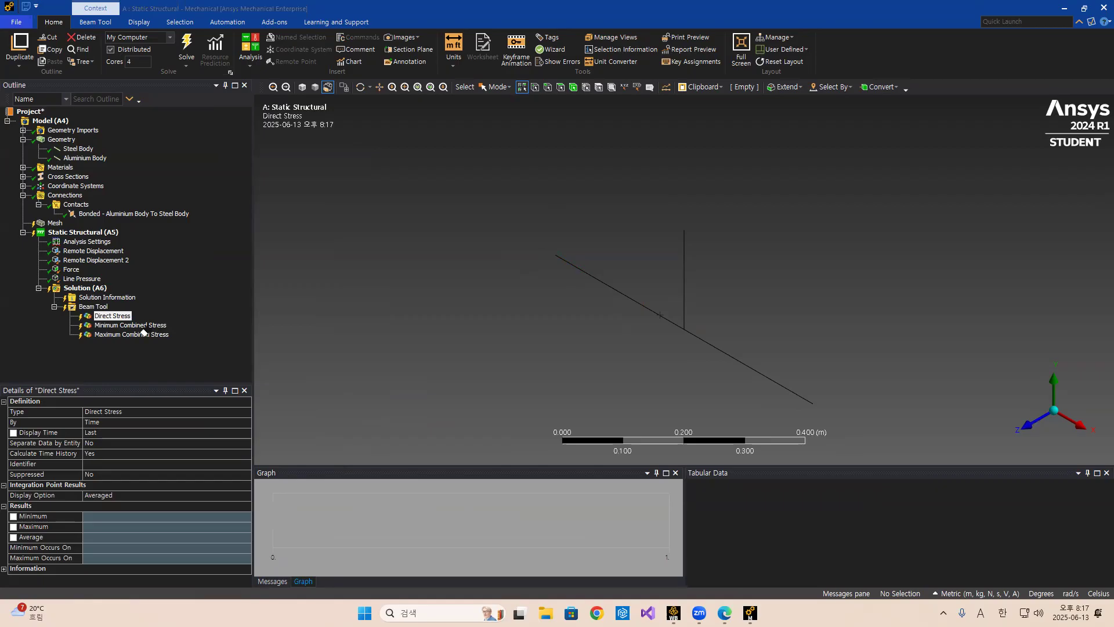
mouse_move(402, 273)
mouse_down()
mouse_move(390, 272)
mouse_move(434, 275)
mouse_up()
mouse_move(425, 280)
mouse_down()
mouse_move(460, 271)
mouse_move(449, 286)
mouse_move(504, 289)
mouse_move(480, 331)
mouse_move(490, 313)
mouse_move(491, 330)
mouse_up()
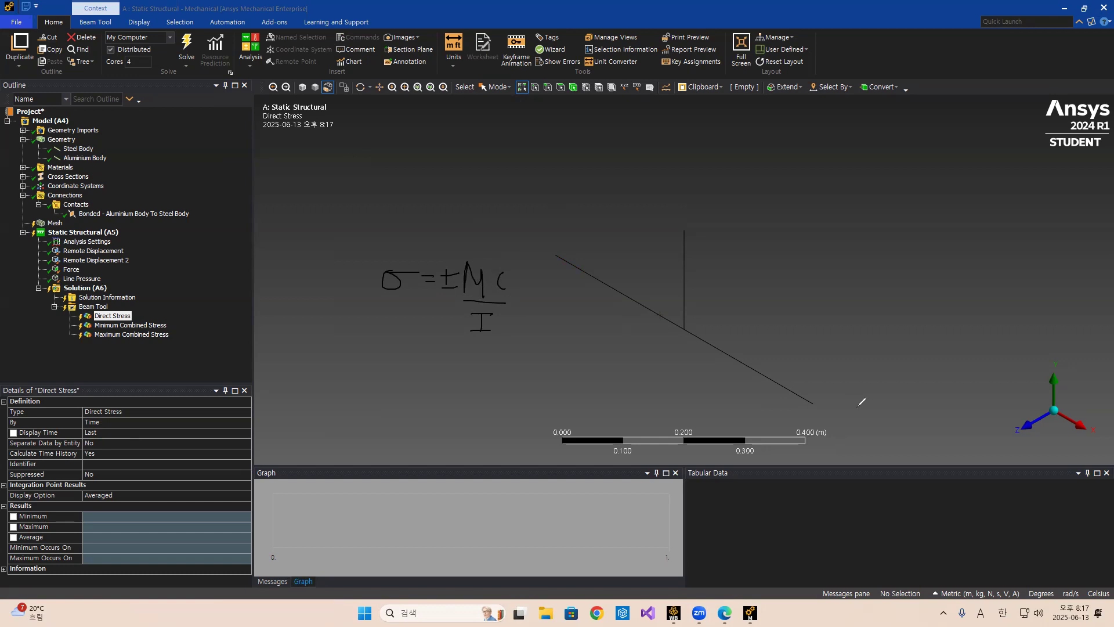
mouse_move(528, 264)
mouse_down()
mouse_move(528, 300)
mouse_move(558, 284)
mouse_move(529, 299)
mouse_up()
drag(94, 343, 143, 344)
drag(443, 291, 458, 291)
click(226, 462)
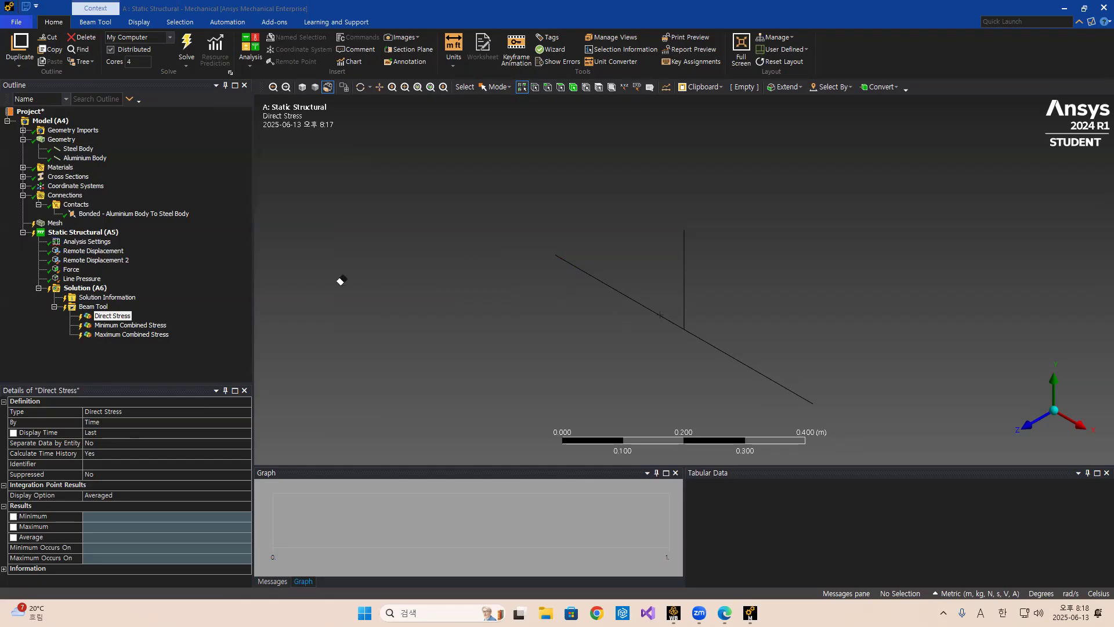
Insert a Total Deformation result into the solution.
click(86, 288)
right_click(88, 290)
mouse_move(119, 298)
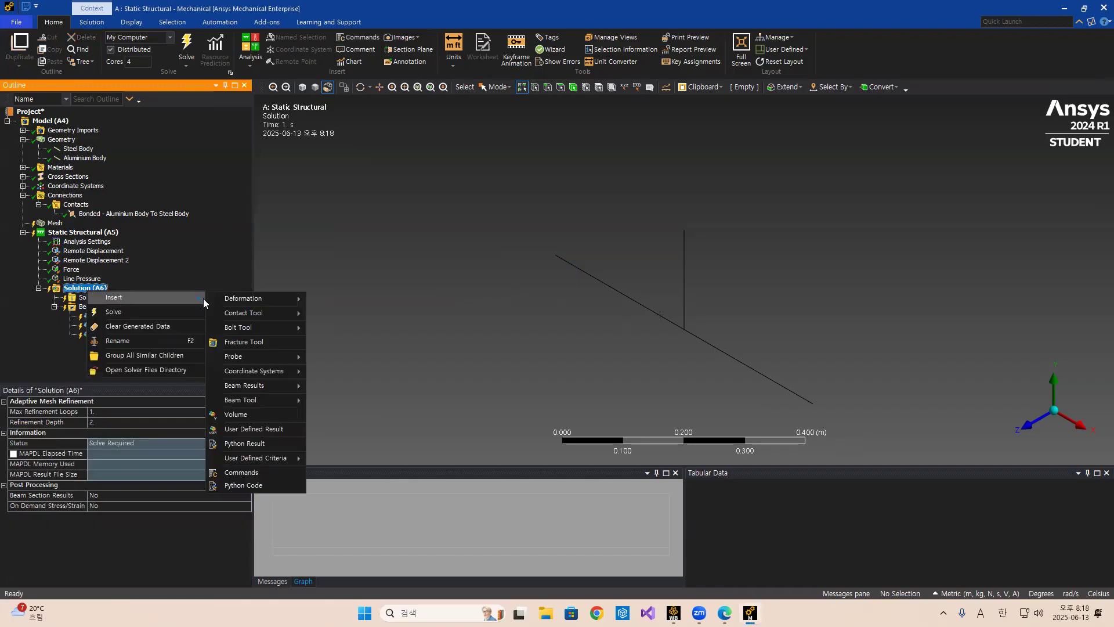
mouse_move(243, 357)
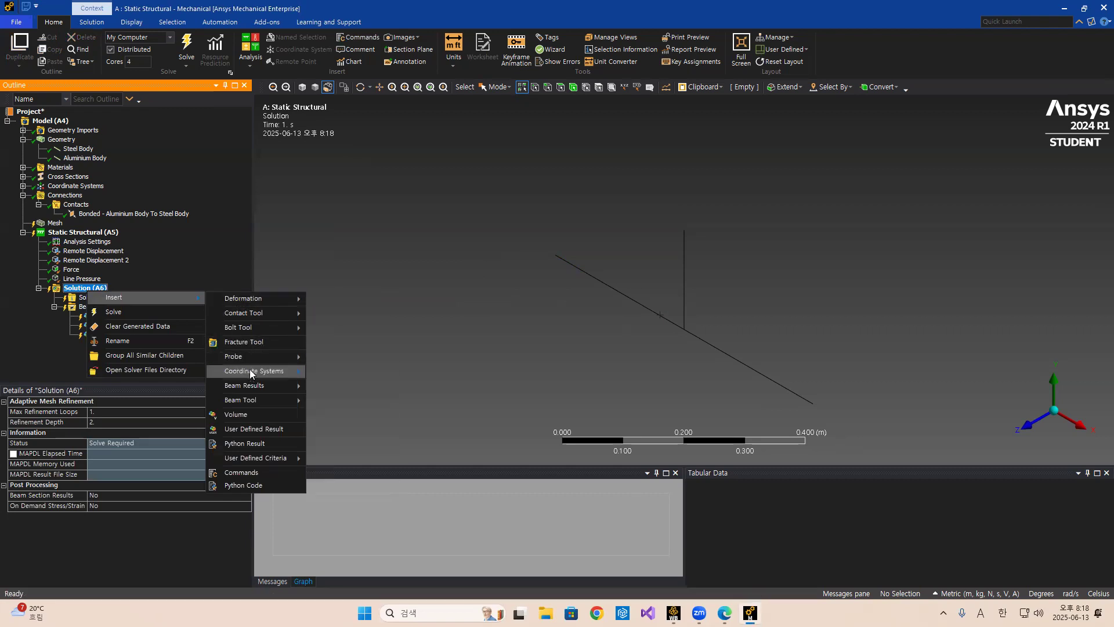
mouse_move(273, 299)
click(329, 300)
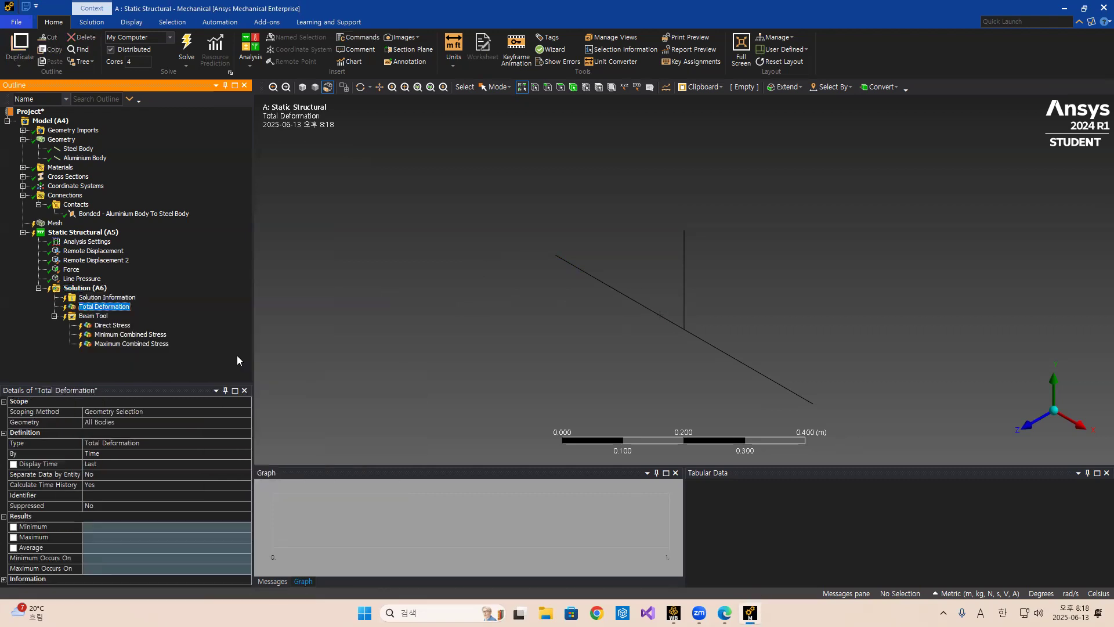
Check the problem slide again and return to Mechanical.
click(724, 613)
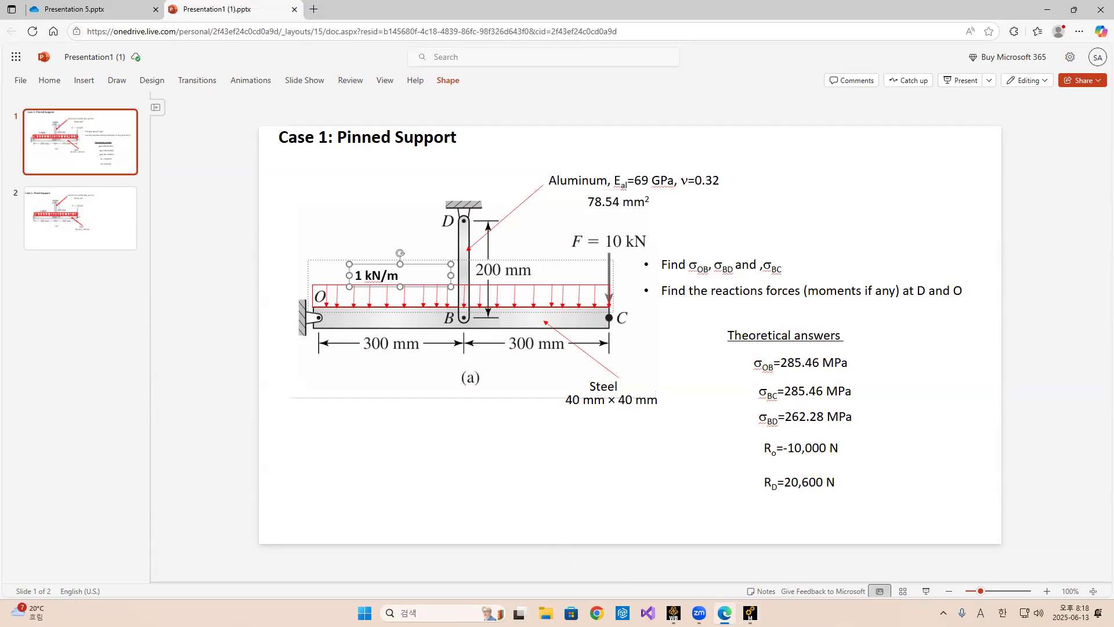
click(750, 613)
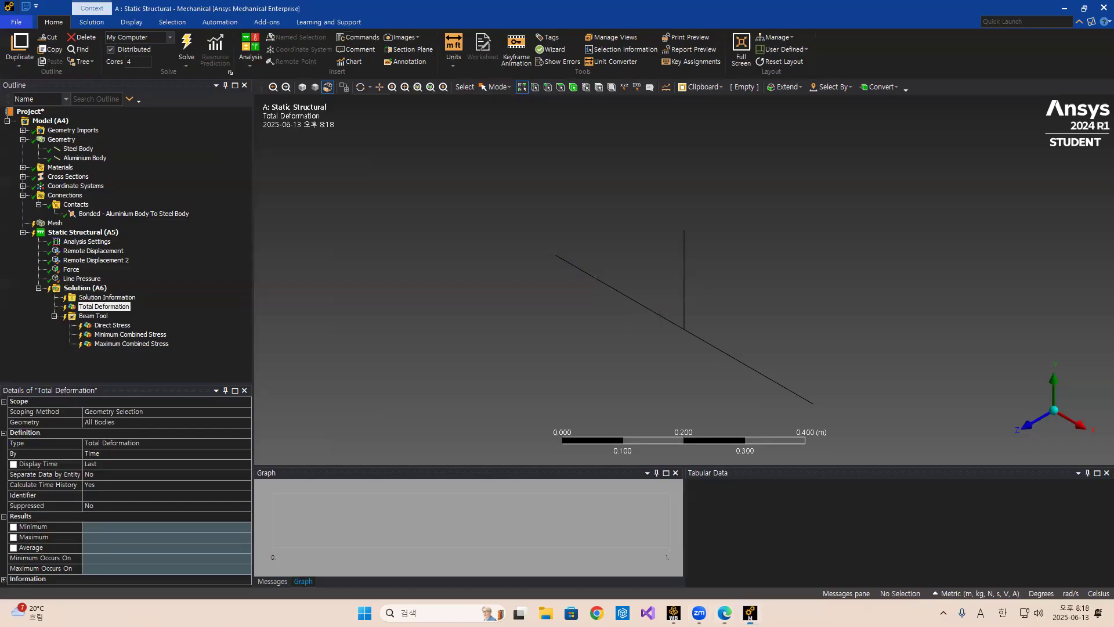
right_click(92, 315)
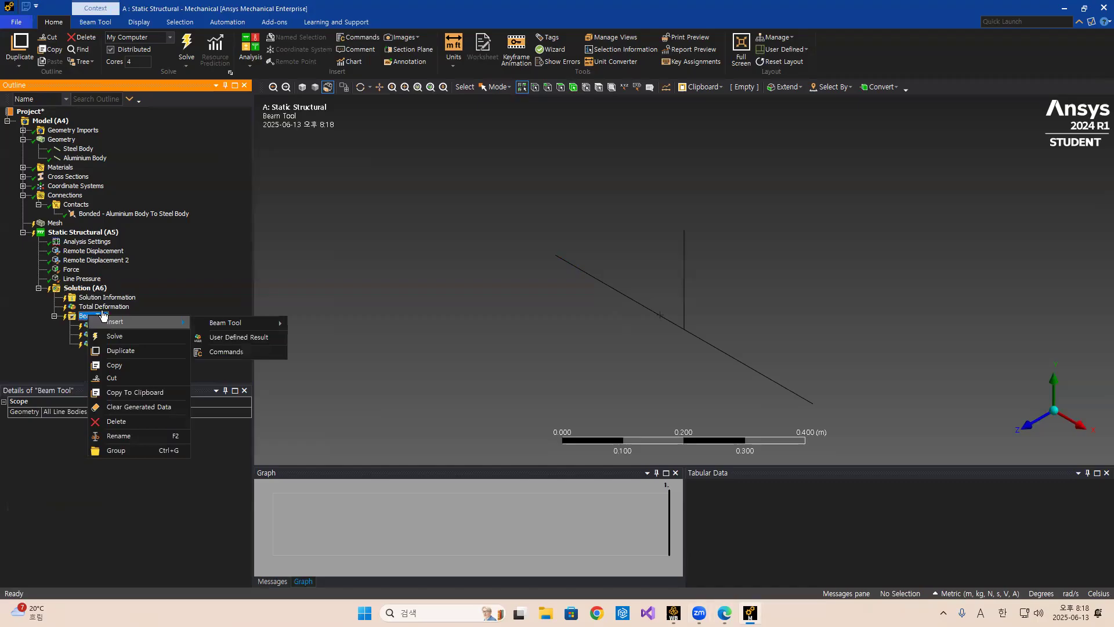
Insert a Force Reaction probe with its boundary condition set to Remote Displacement.
right_click(88, 288)
mouse_move(124, 302)
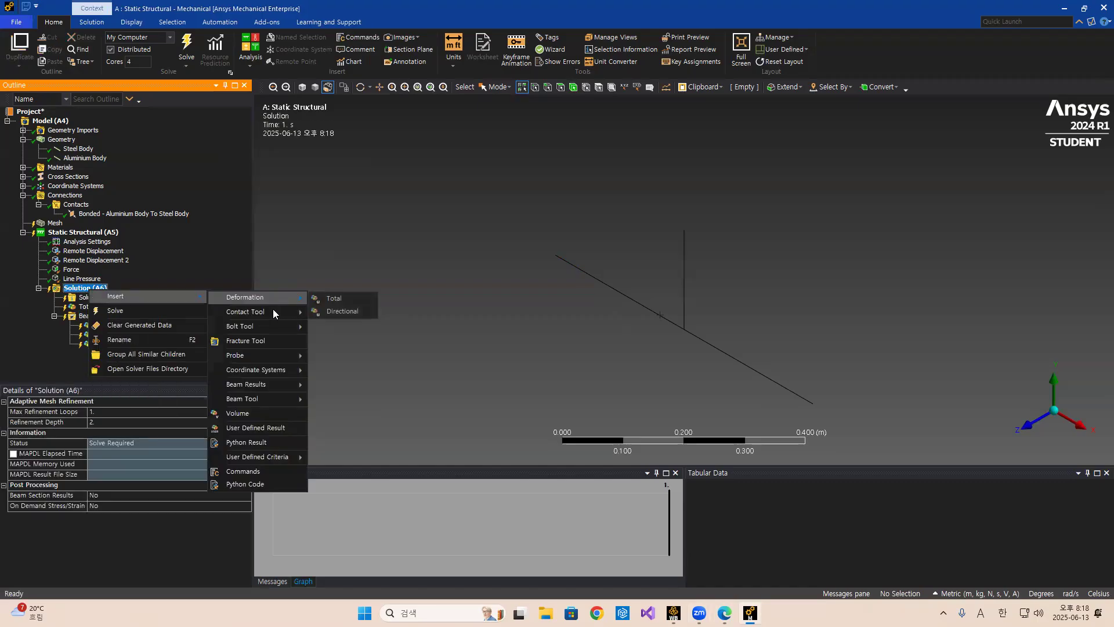
mouse_move(262, 350)
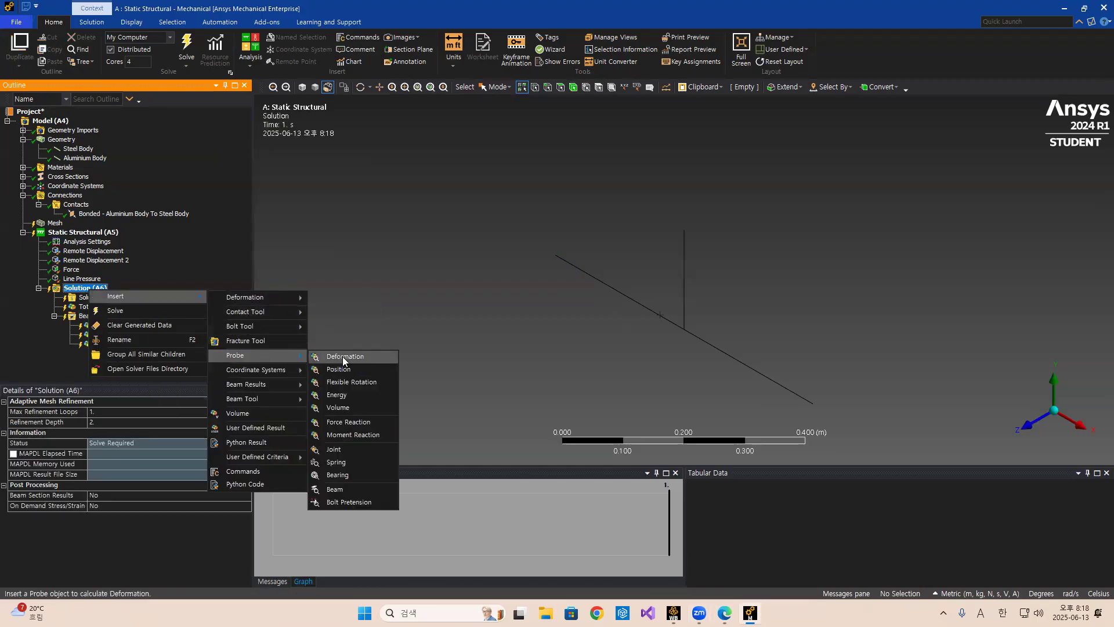
click(346, 425)
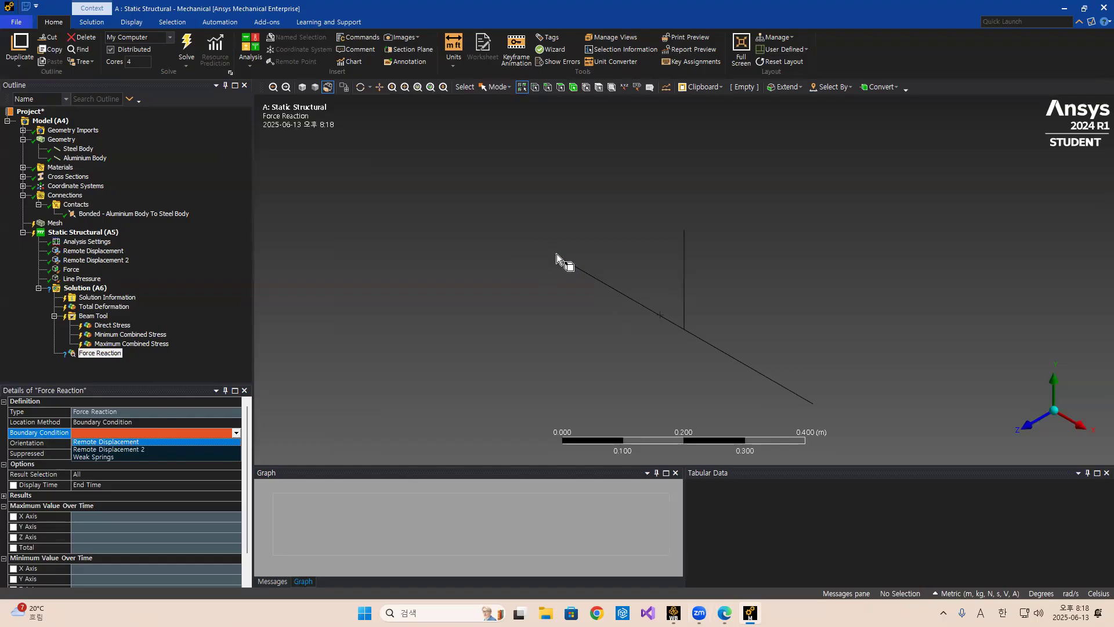
click(124, 442)
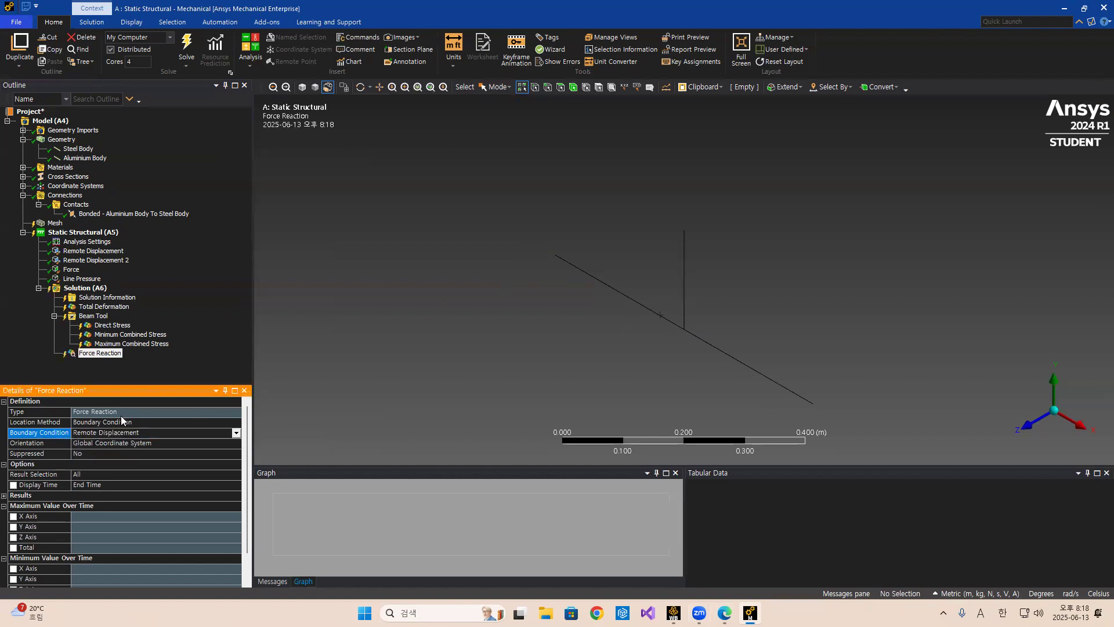
Insert a second Force Reaction probe with its boundary condition set to Remote Displacement 2.
right_click(86, 288)
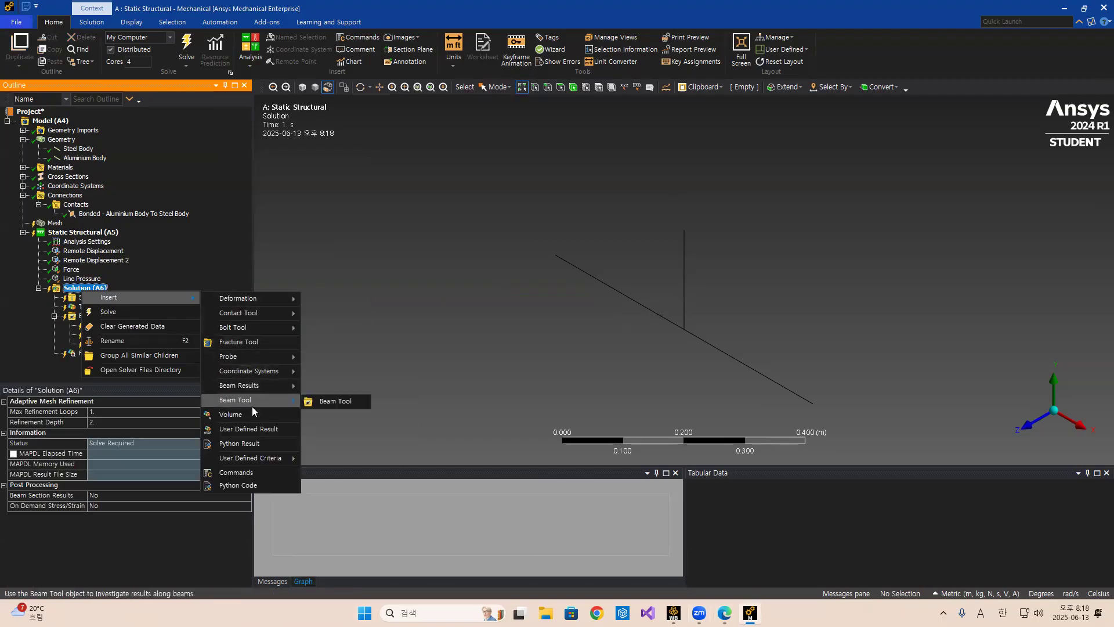
mouse_move(265, 356)
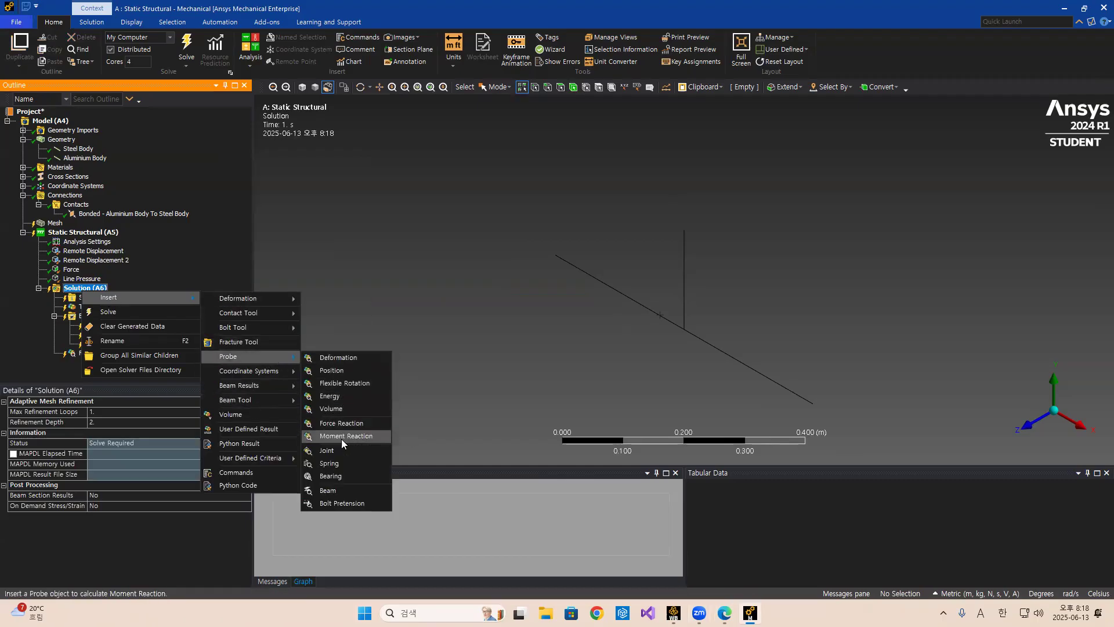
click(346, 423)
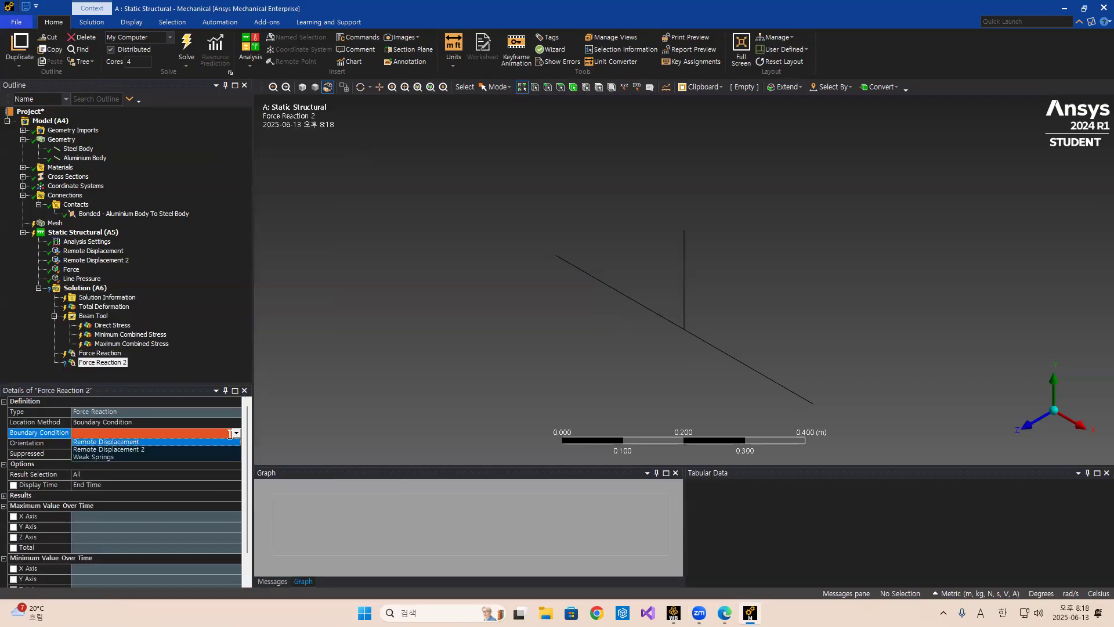
click(110, 450)
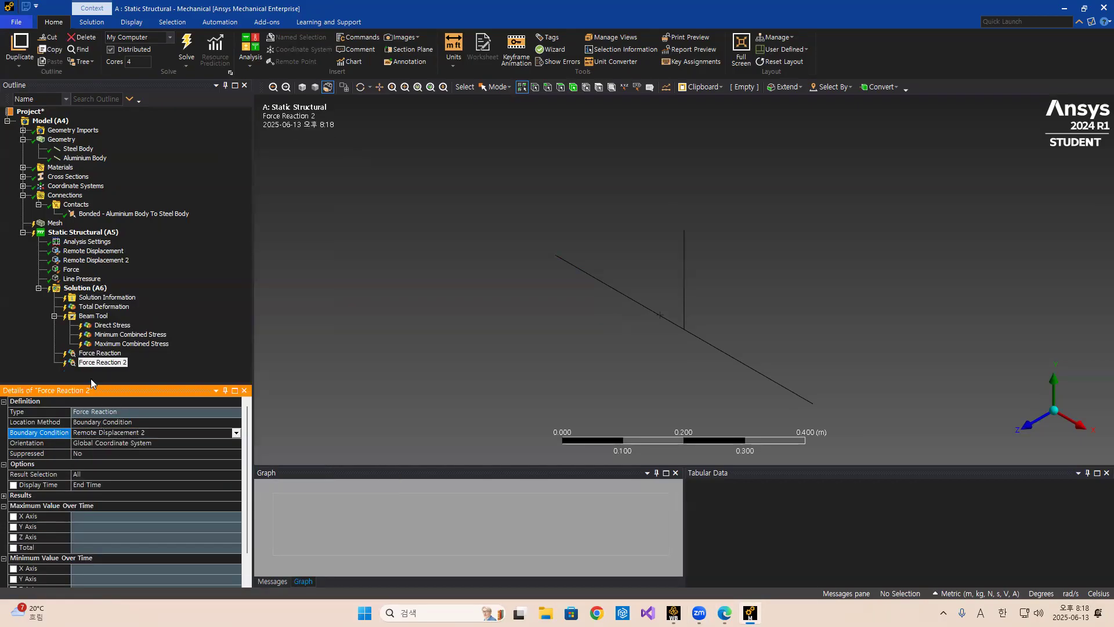
Insert a Moment Reaction probe into the solution with its boundary condition set to Remote Displacement.
click(84, 290)
right_click(85, 289)
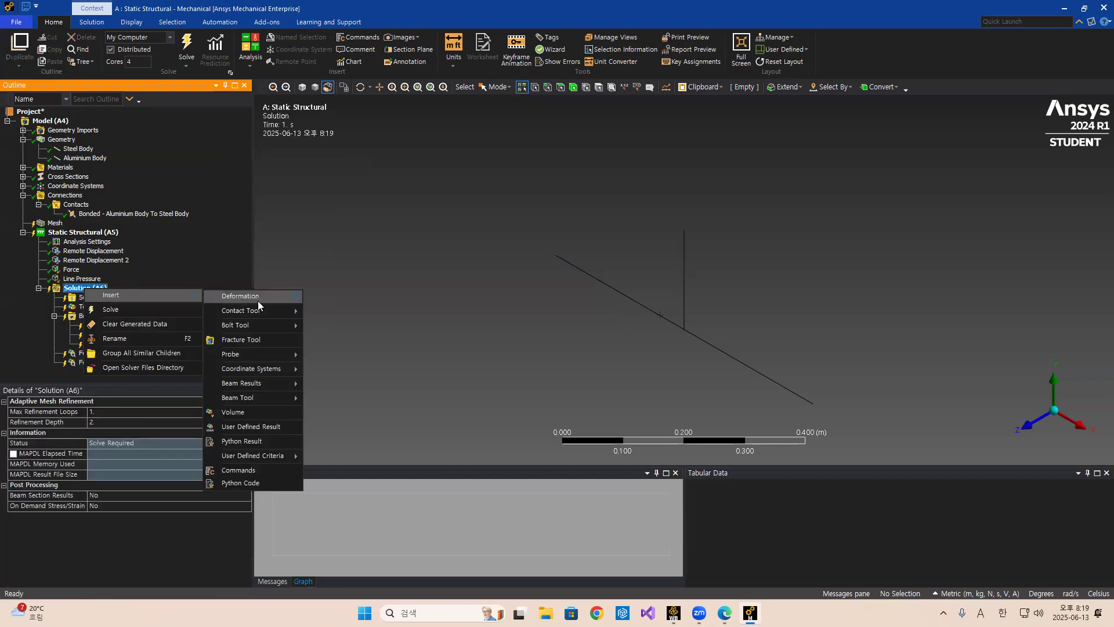
mouse_move(282, 355)
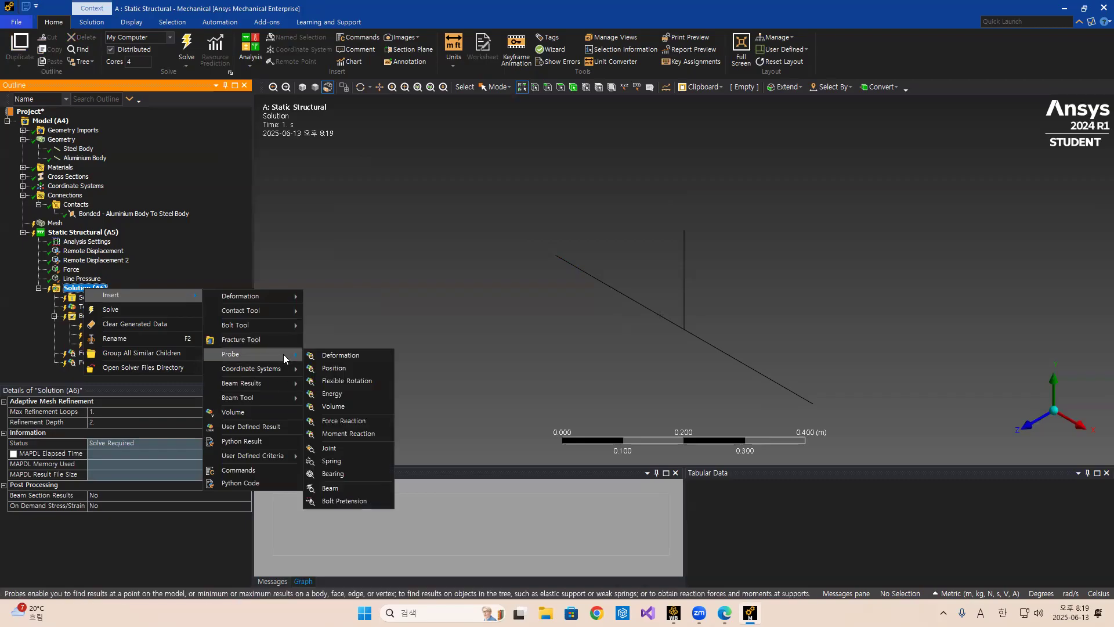
click(347, 433)
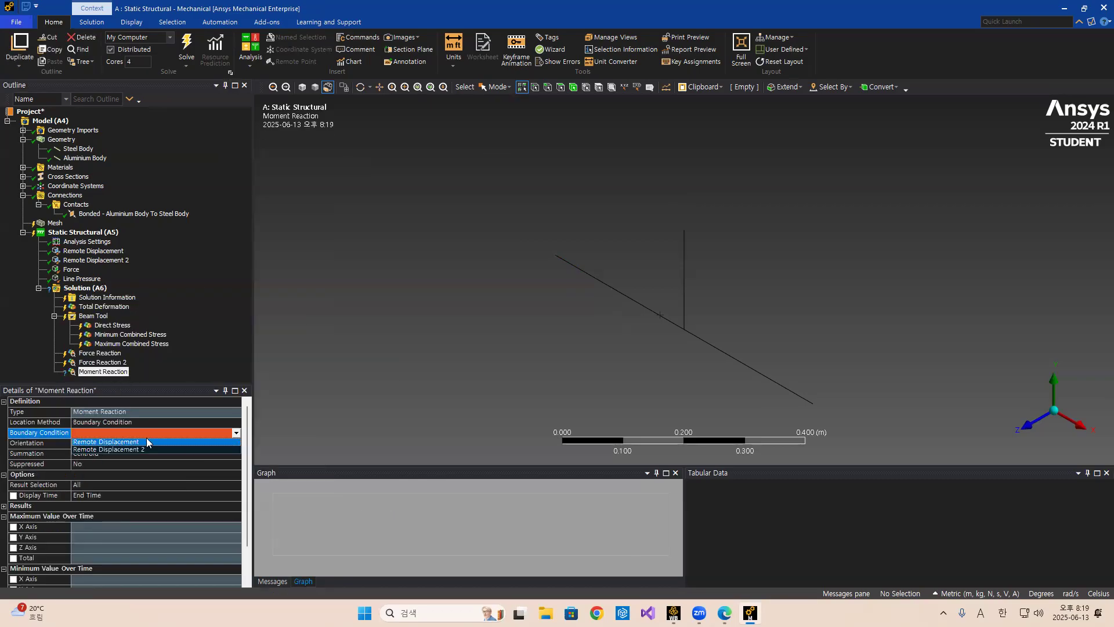
click(113, 442)
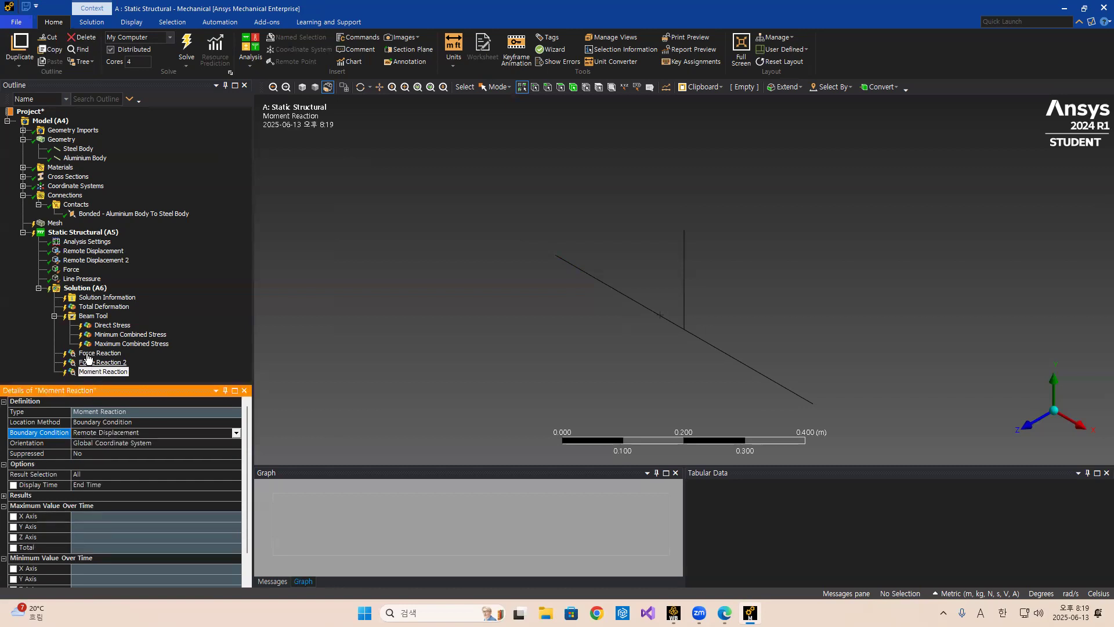
Insert a second Moment Reaction probe with its boundary condition set to Remote Displacement 2.
click(68, 289)
right_click(68, 289)
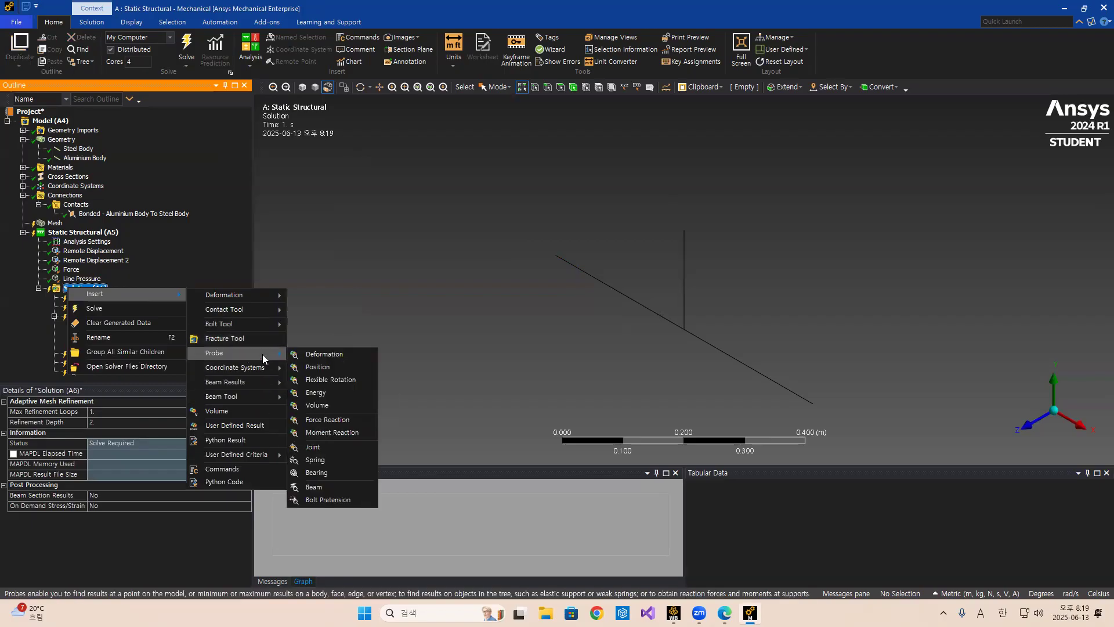
click(335, 432)
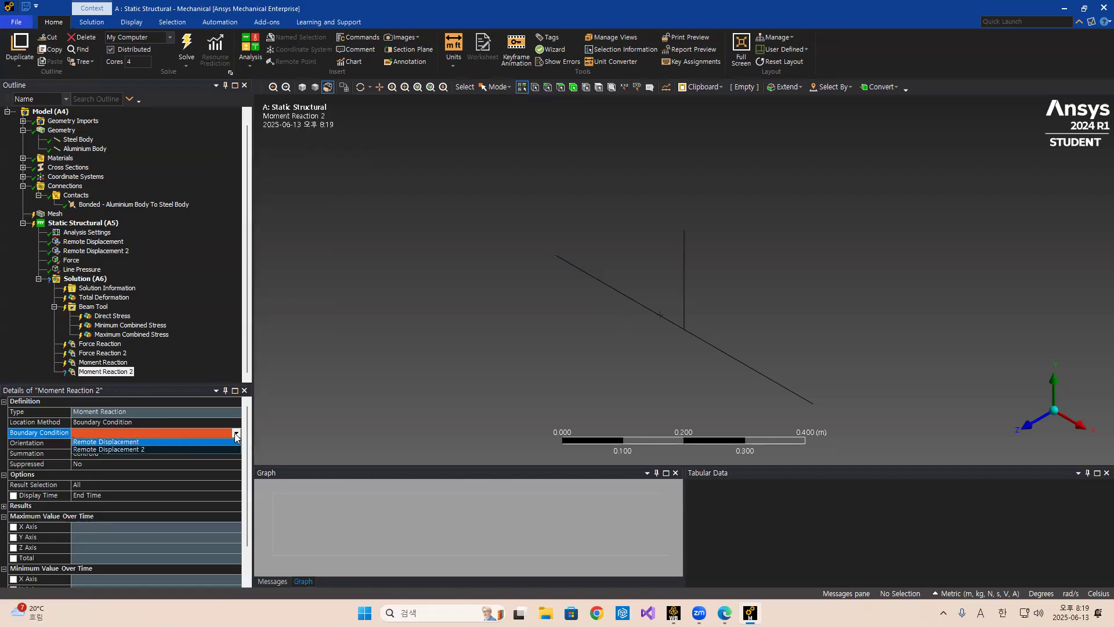
click(136, 450)
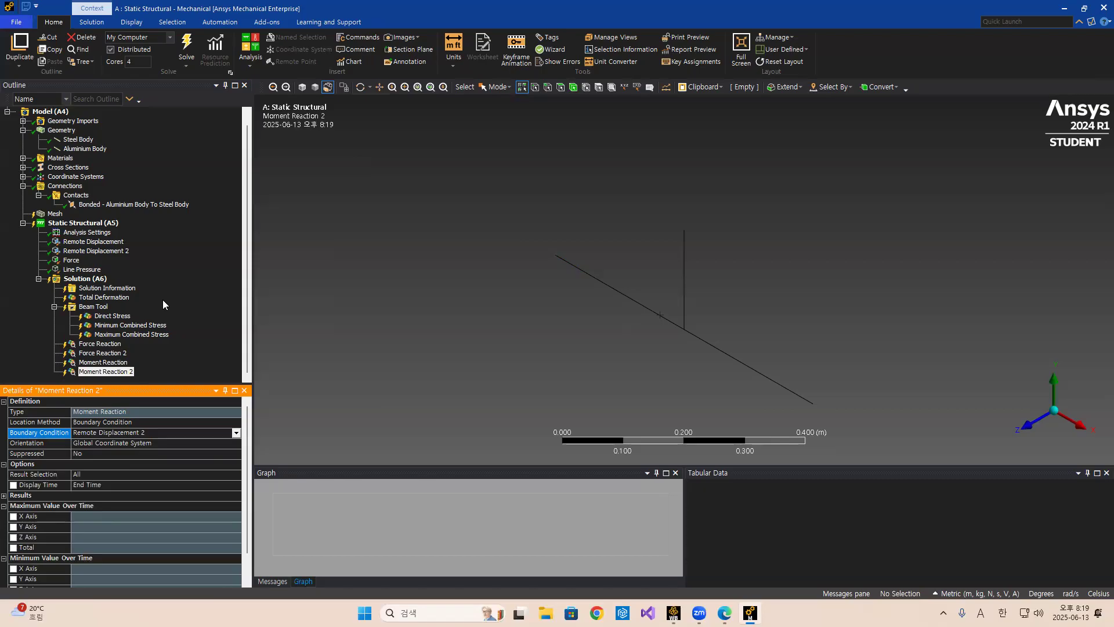
Review the reaction probes, the bonded contact, the materials and the second remote displacement settings in the tree.
click(135, 343)
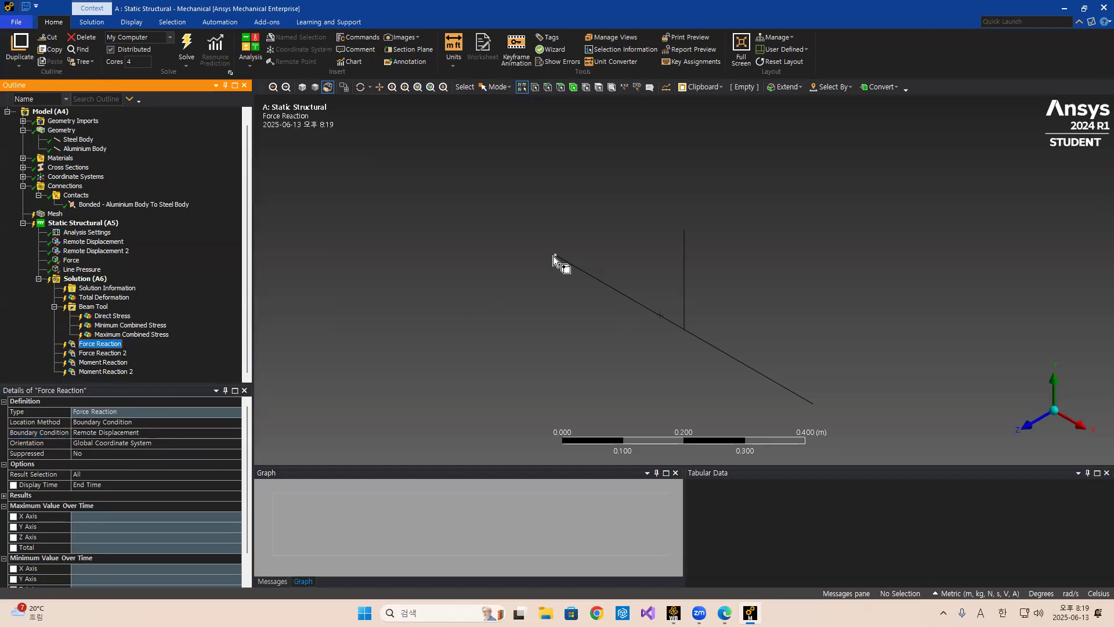
click(105, 353)
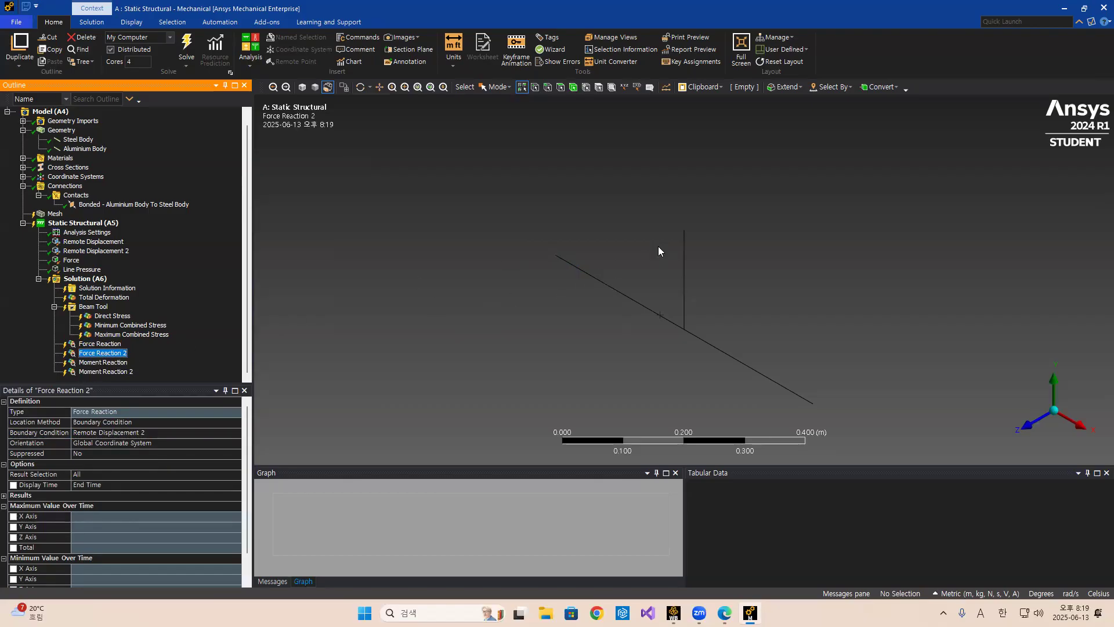
click(99, 362)
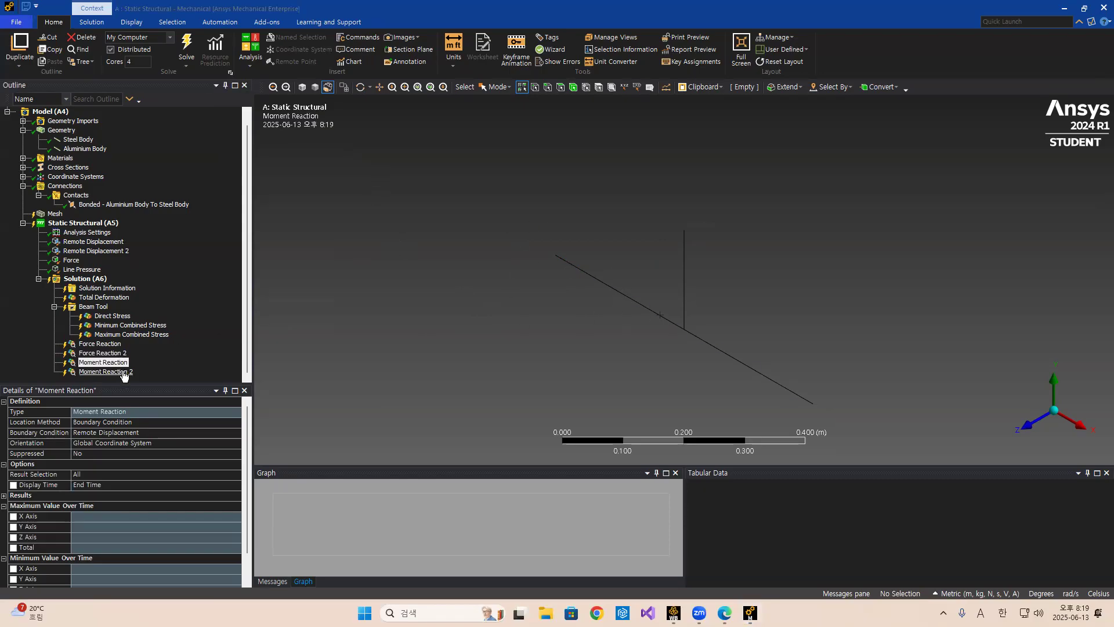
click(96, 207)
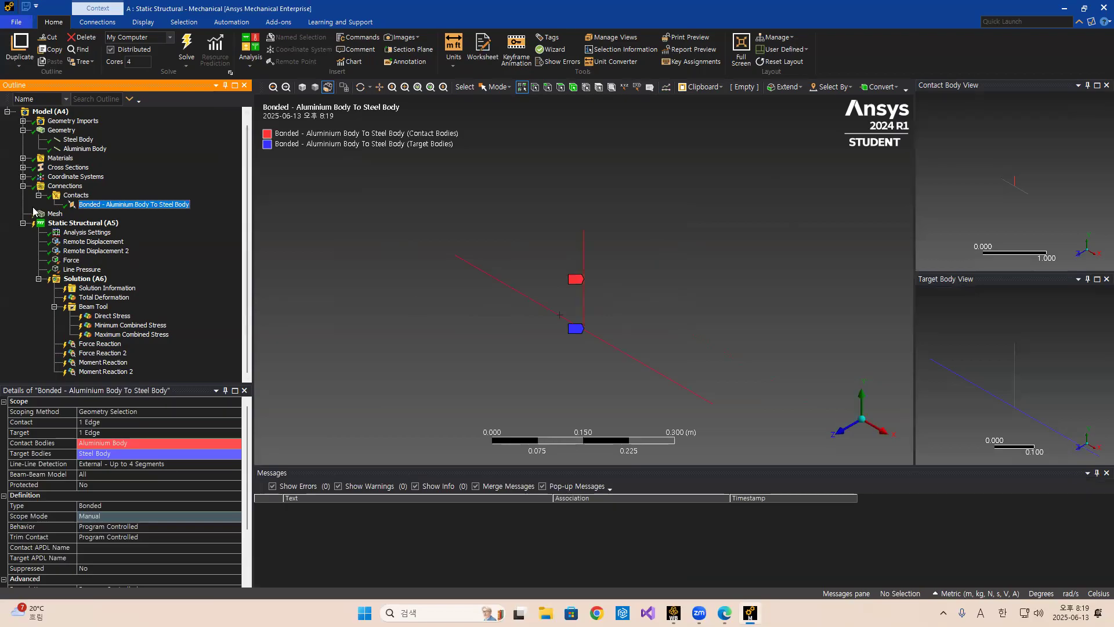
click(23, 158)
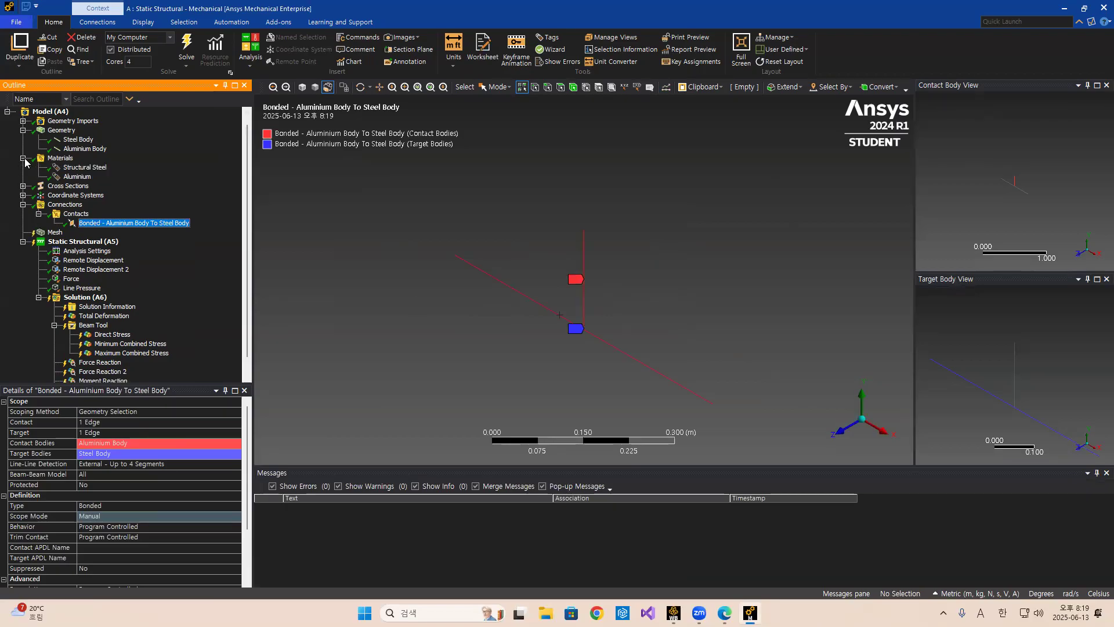
click(85, 270)
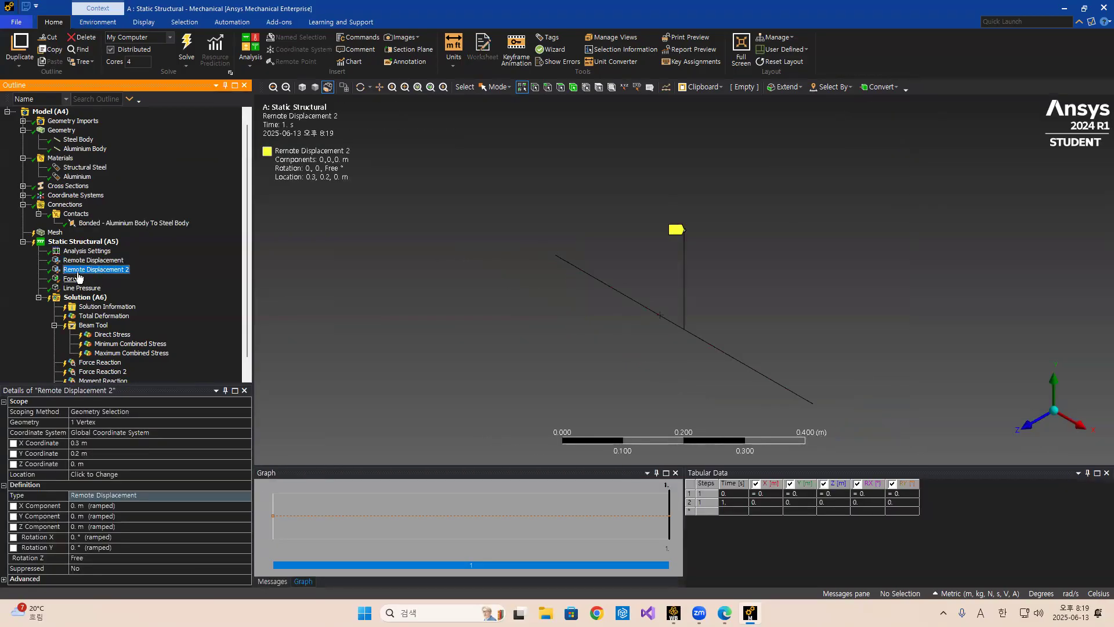
scroll(125, 340, down, 1)
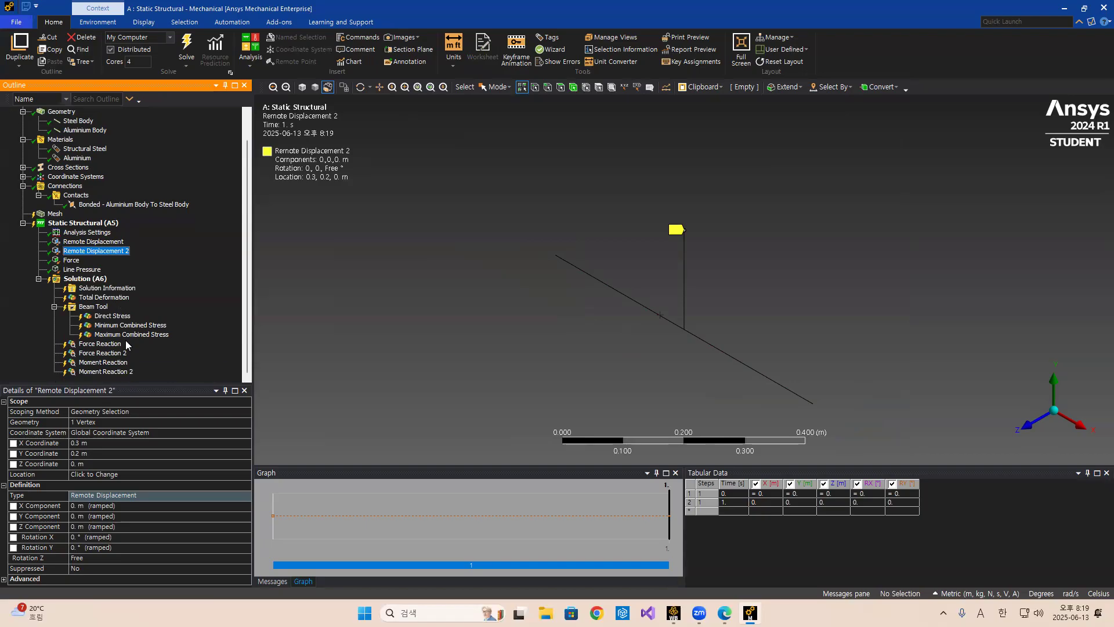
Solve the analysis and display the Direct Stress result.
click(186, 46)
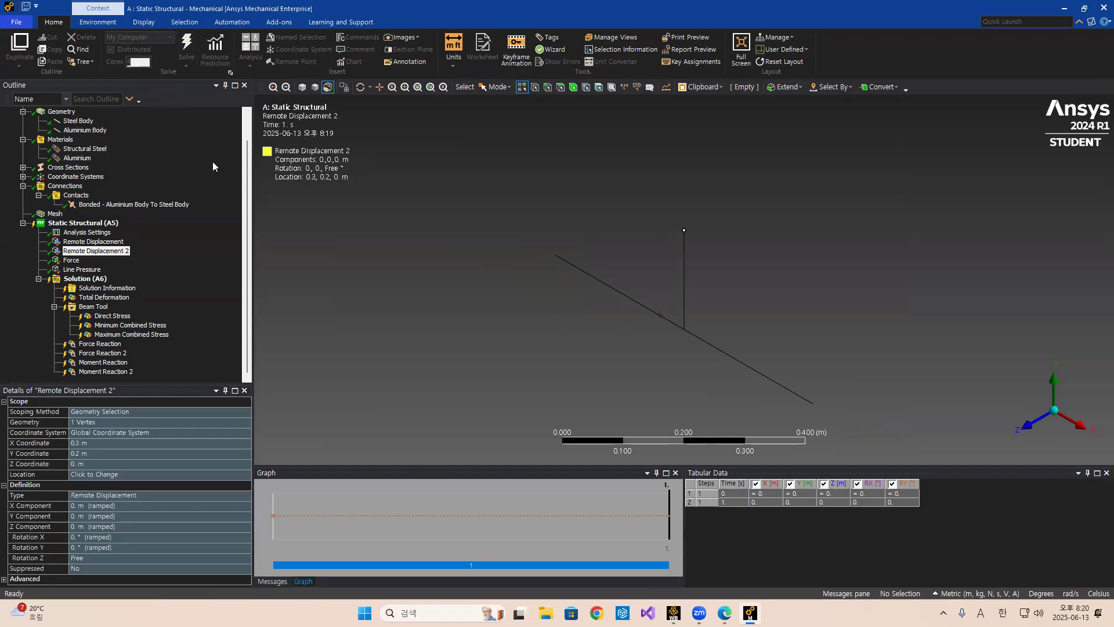
key(F5)
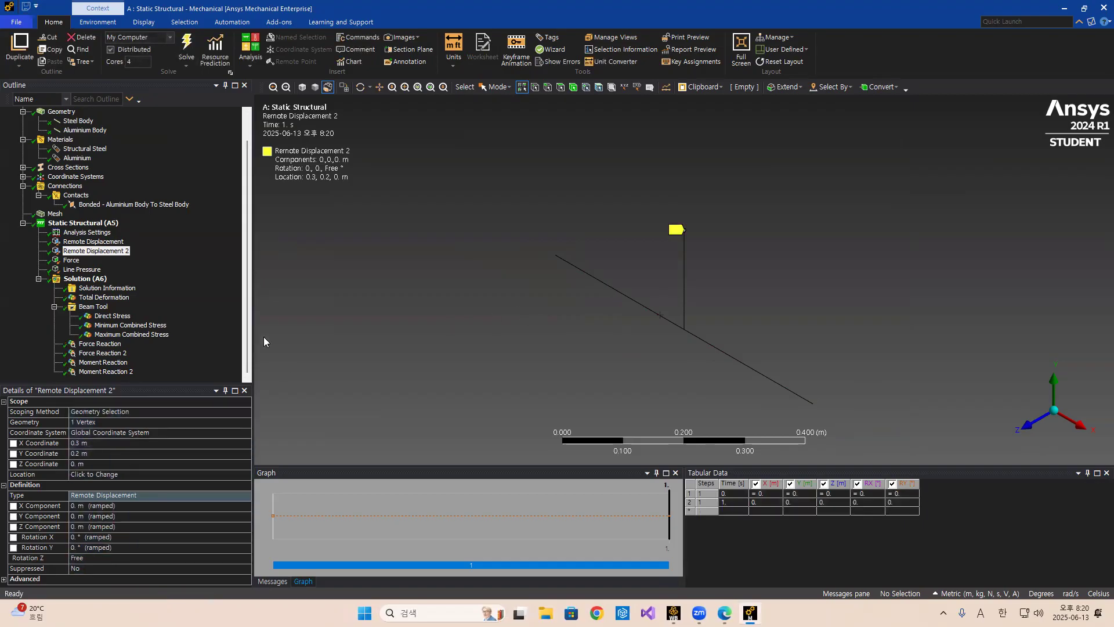
click(112, 316)
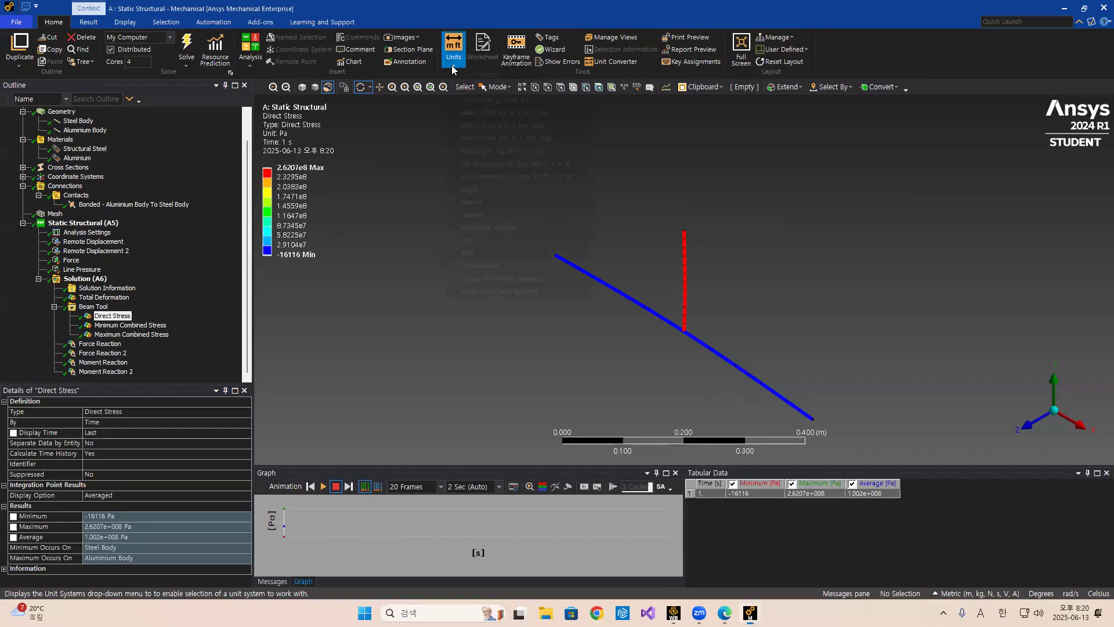
Switch the unit system to Metric (mm, kg, N, s, mV, mA).
click(454, 49)
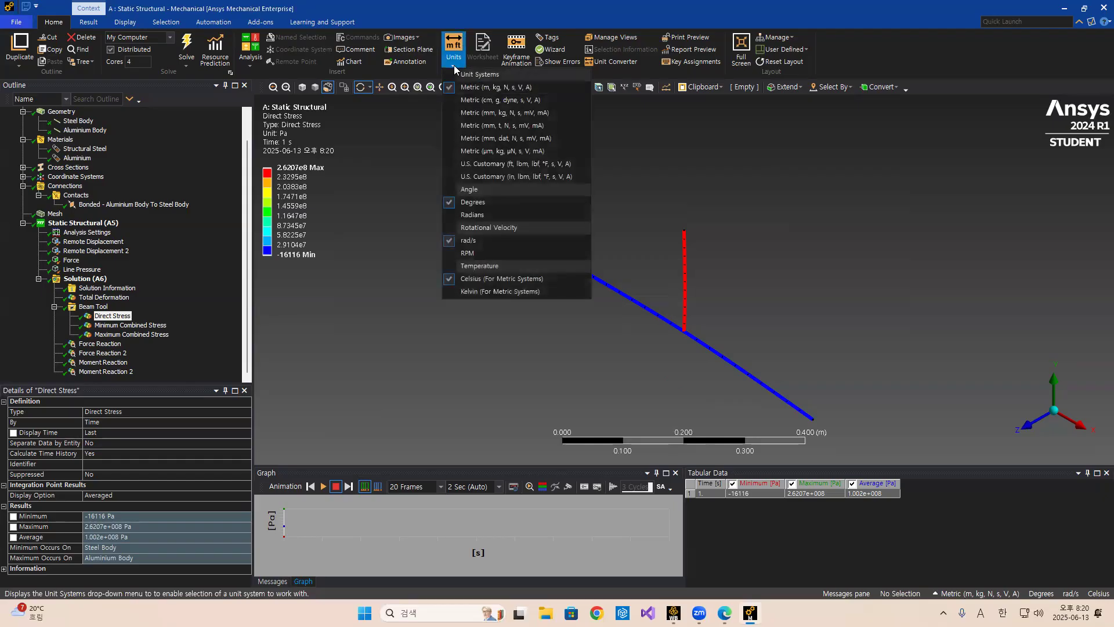
click(482, 113)
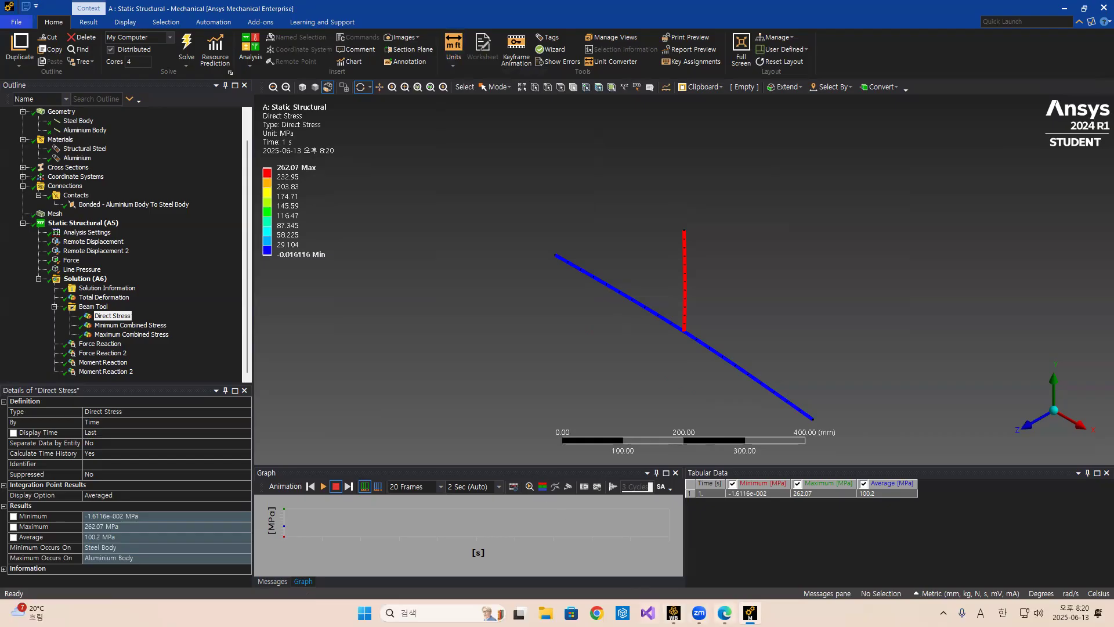
Switch to the browser presentation and show the problem slide in full-screen slideshow.
mouse_move(724, 612)
click(724, 551)
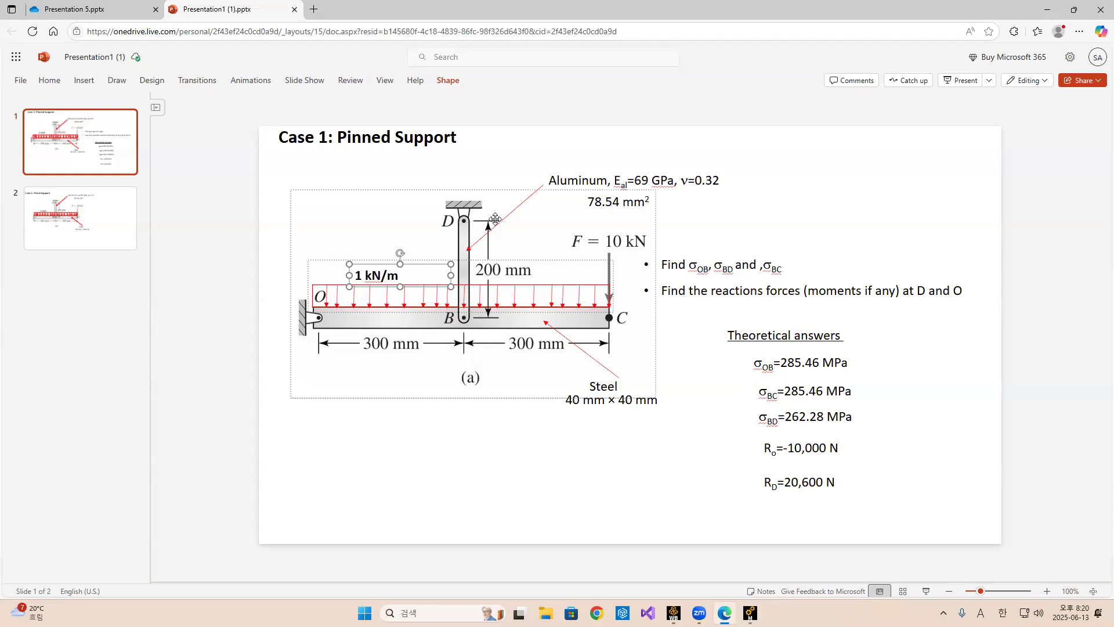
click(926, 591)
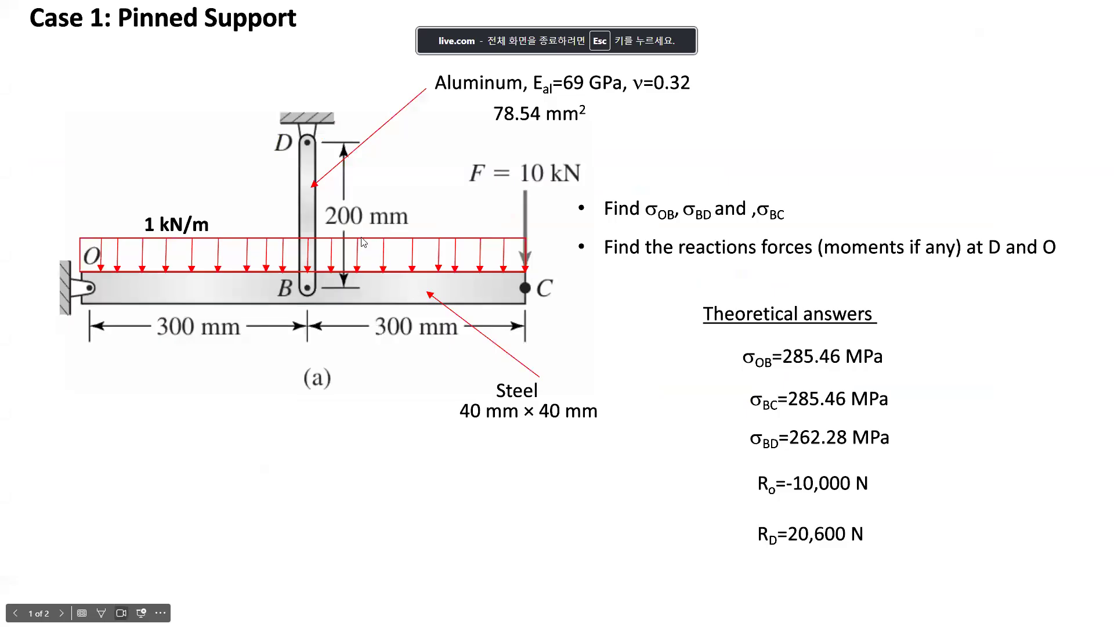
Annotate the aluminium rod on the slide with a pen mark.
mouse_move(300, 191)
mouse_down()
mouse_move(238, 182)
mouse_move(204, 152)
mouse_up()
drag(190, 152, 221, 148)
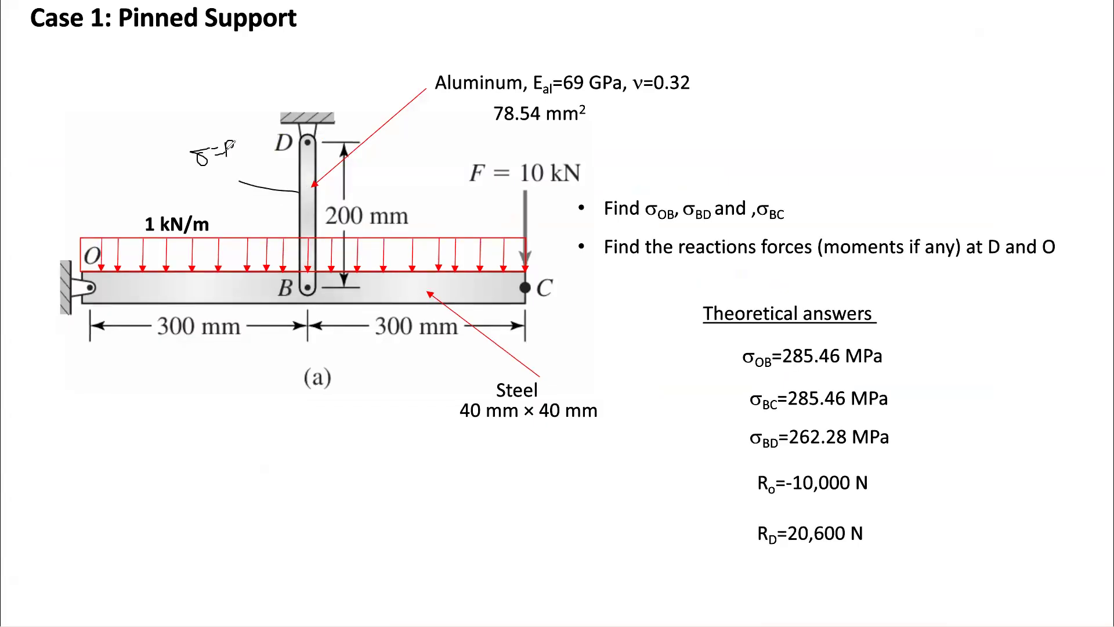
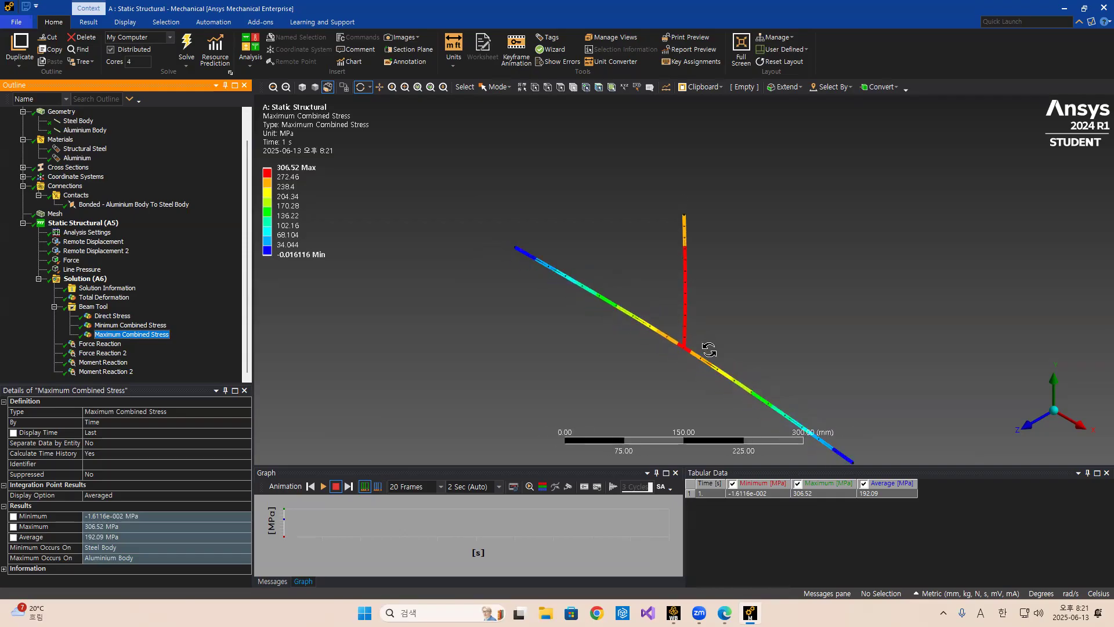
Compare the Minimum and Maximum Combined Stress results on the beam by switching between them.
click(129, 326)
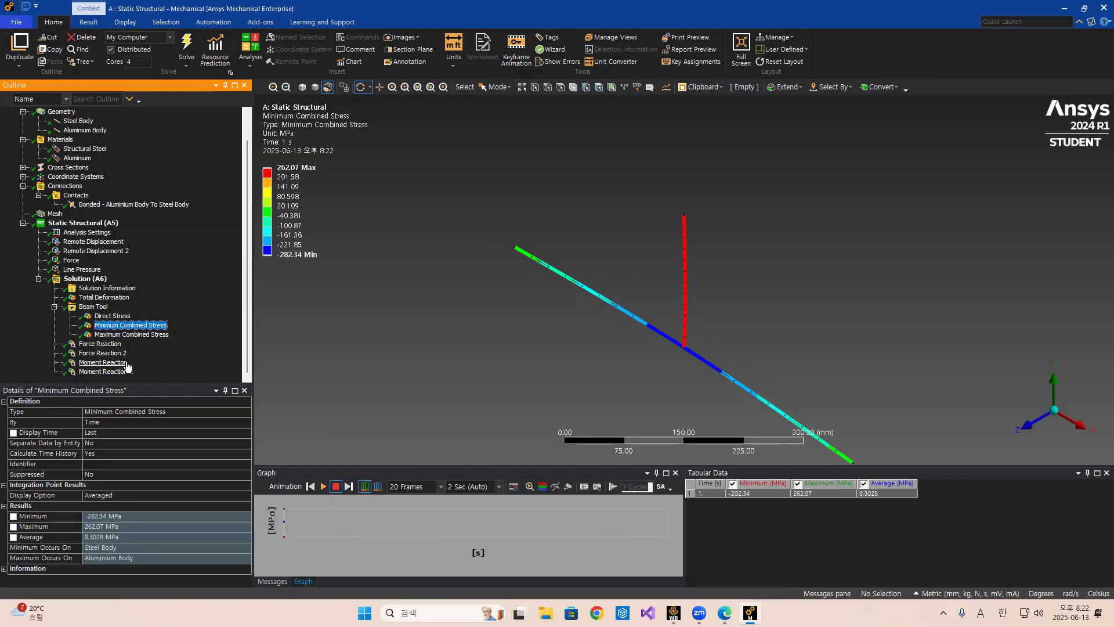
click(125, 334)
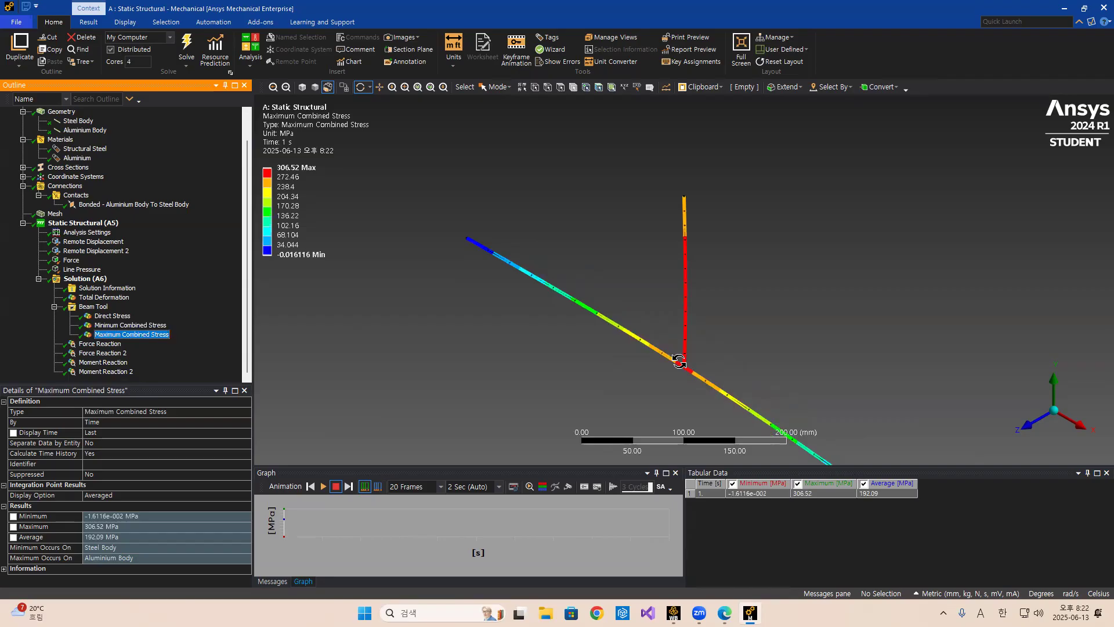
mouse_move(309, 173)
click(130, 325)
mouse_move(294, 263)
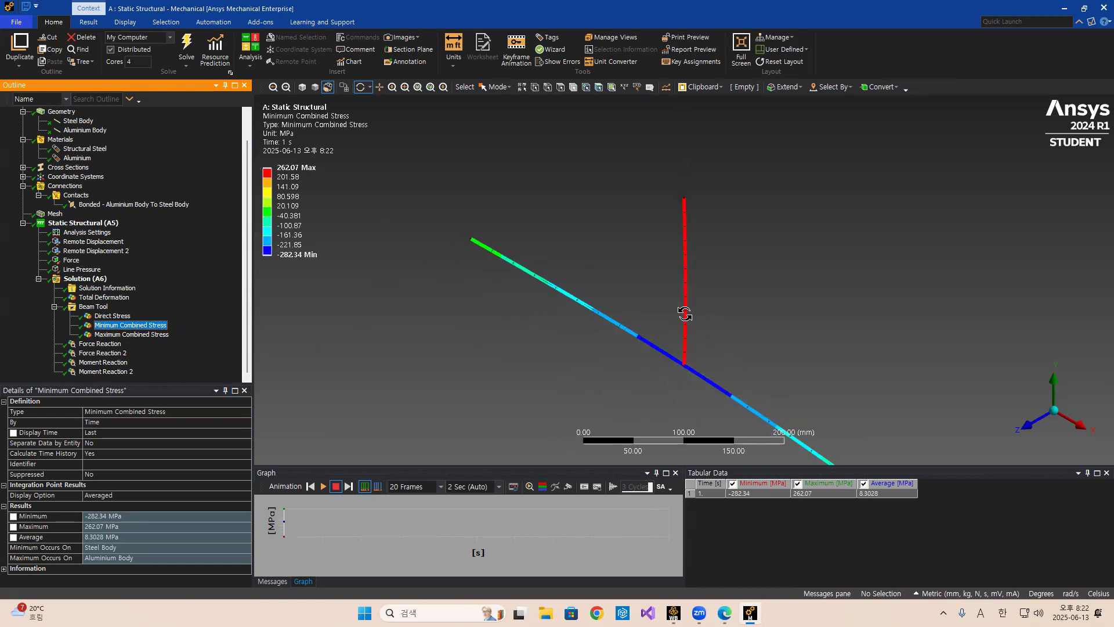
click(154, 335)
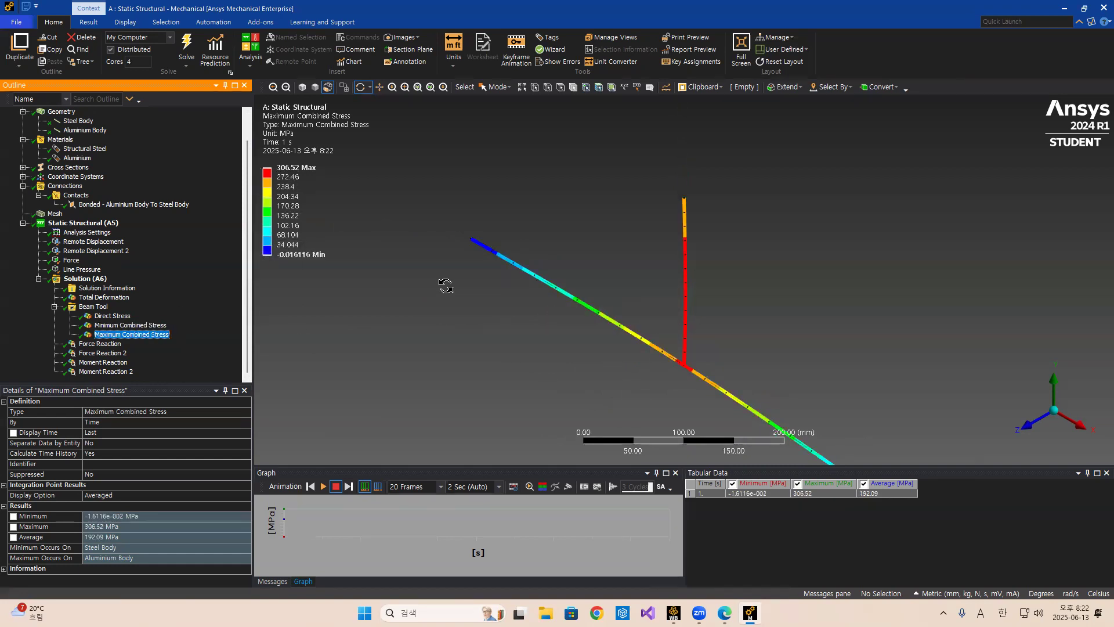
Insert a Maximum Bending Stress result under the Beam Tool and solve it.
right_click(99, 309)
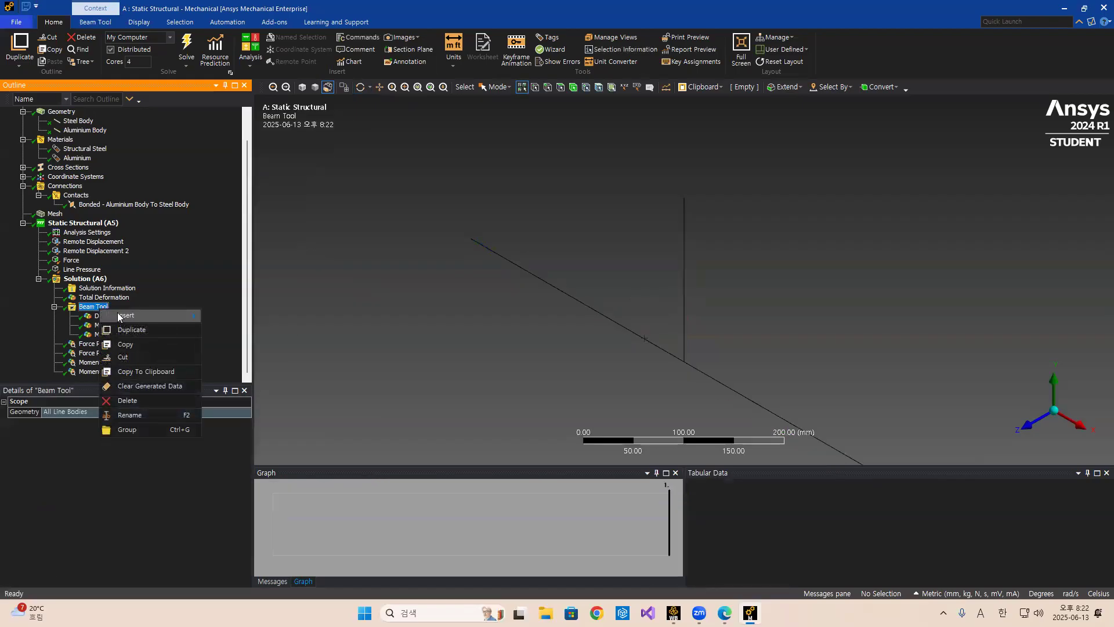
mouse_move(123, 317)
mouse_move(208, 319)
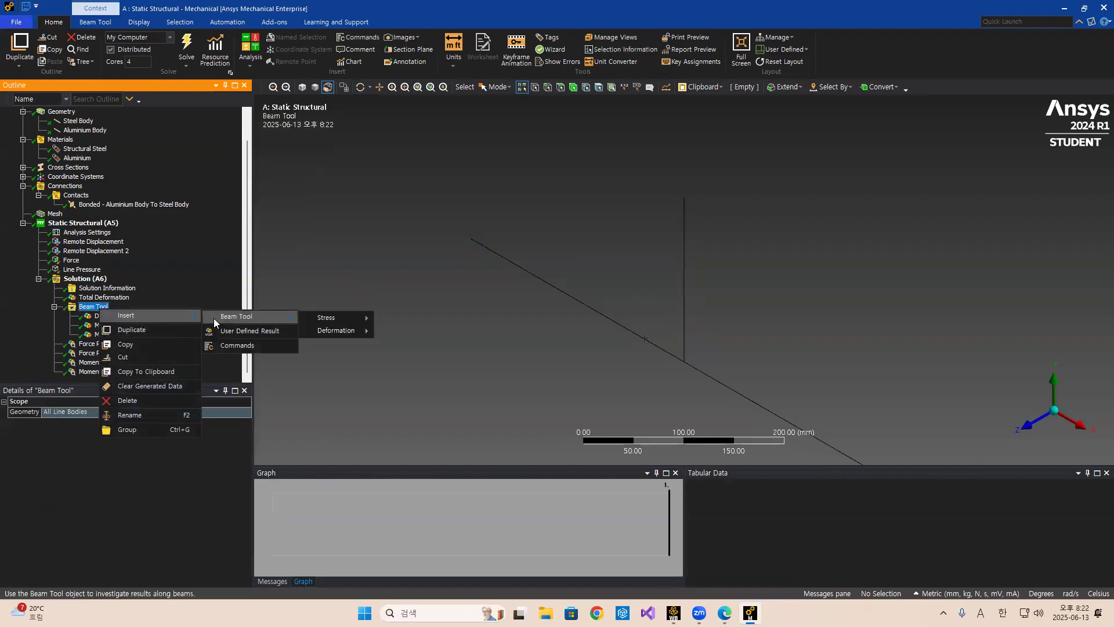
mouse_move(303, 319)
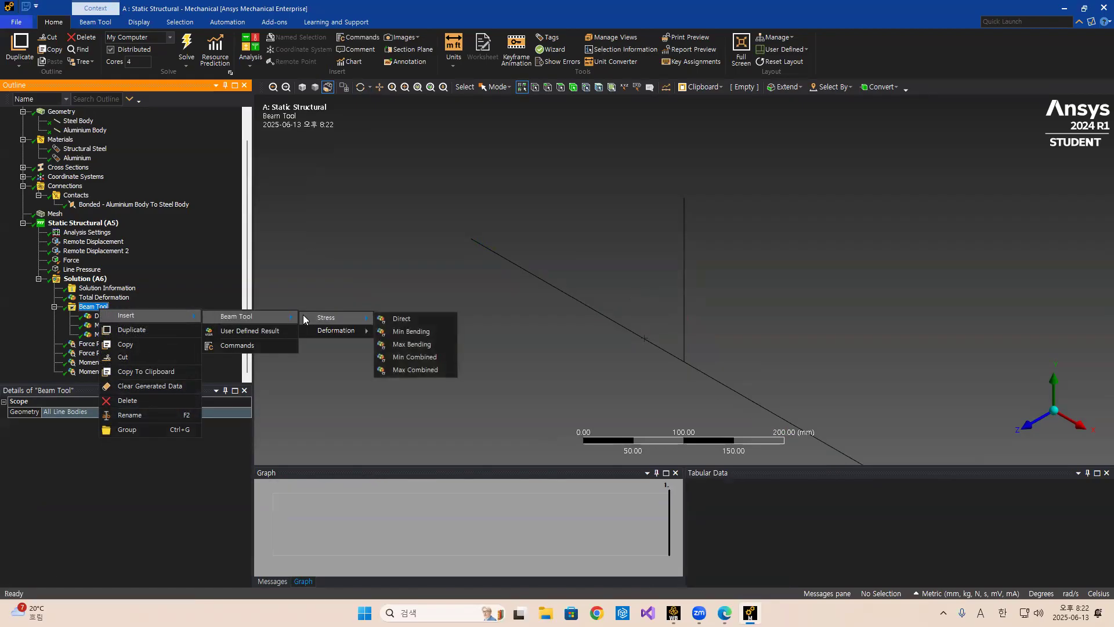
click(412, 344)
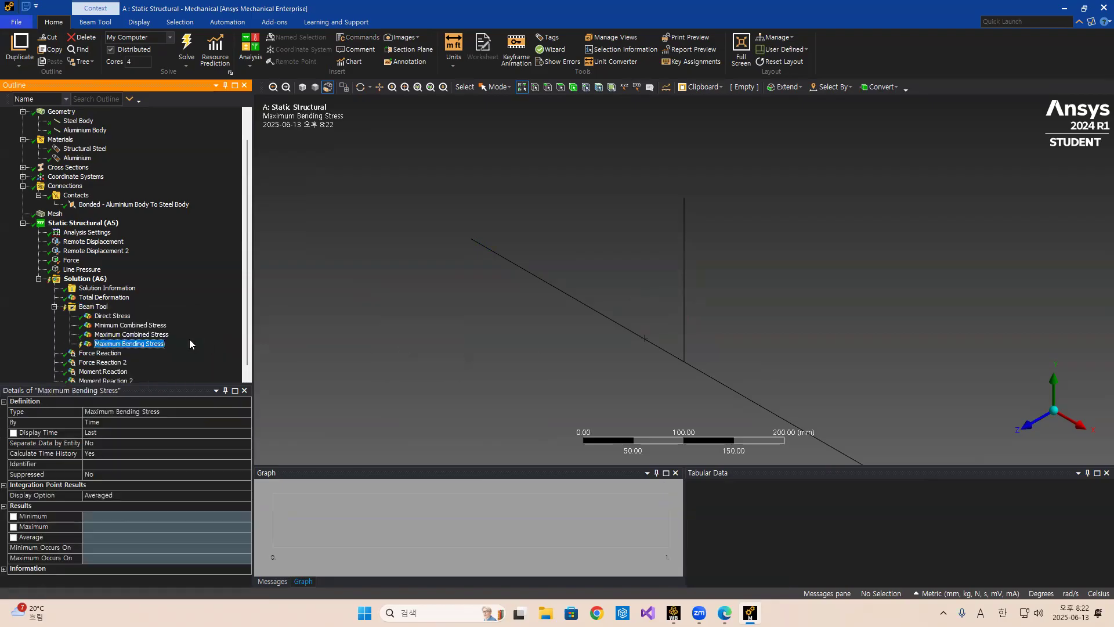
click(184, 51)
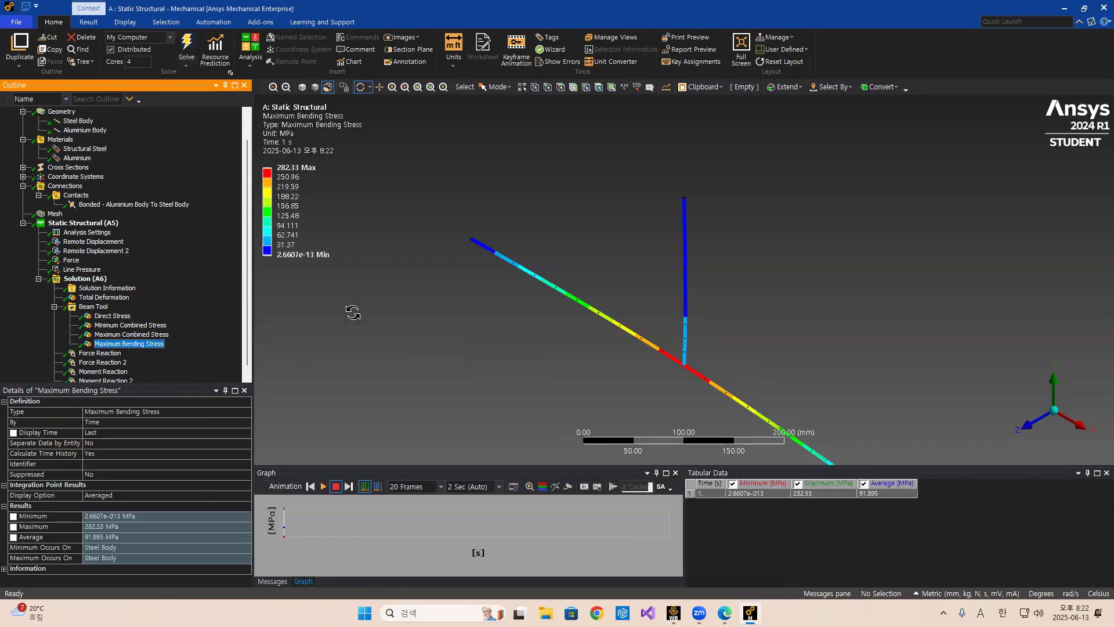
Compare the maximum bending stress with the theoretical σBC value on the presentation slide.
click(283, 172)
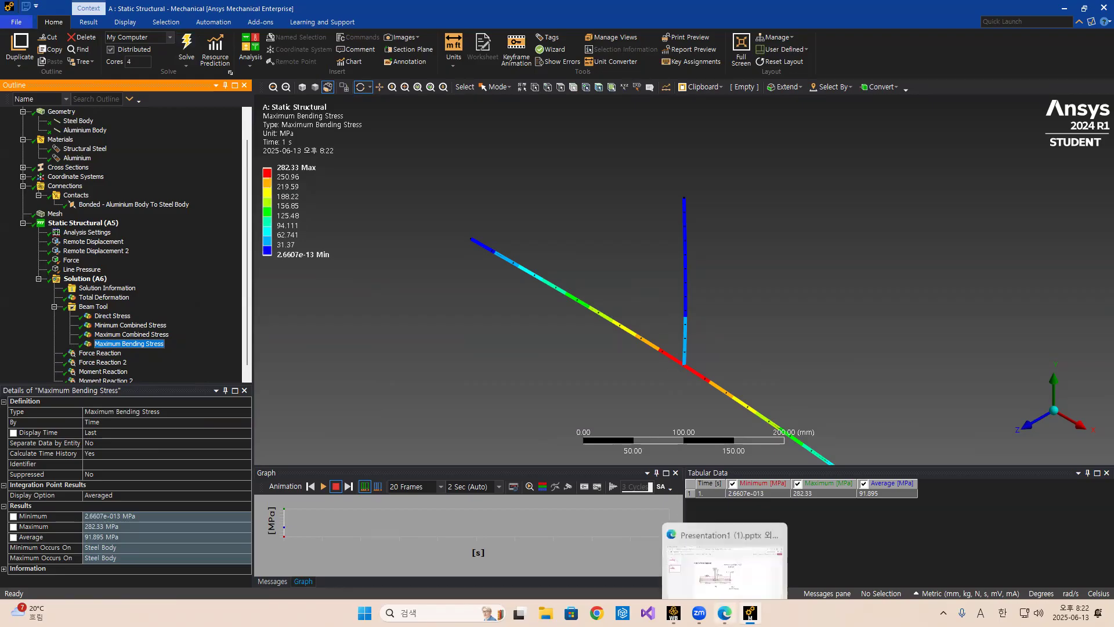
click(724, 613)
click(80, 142)
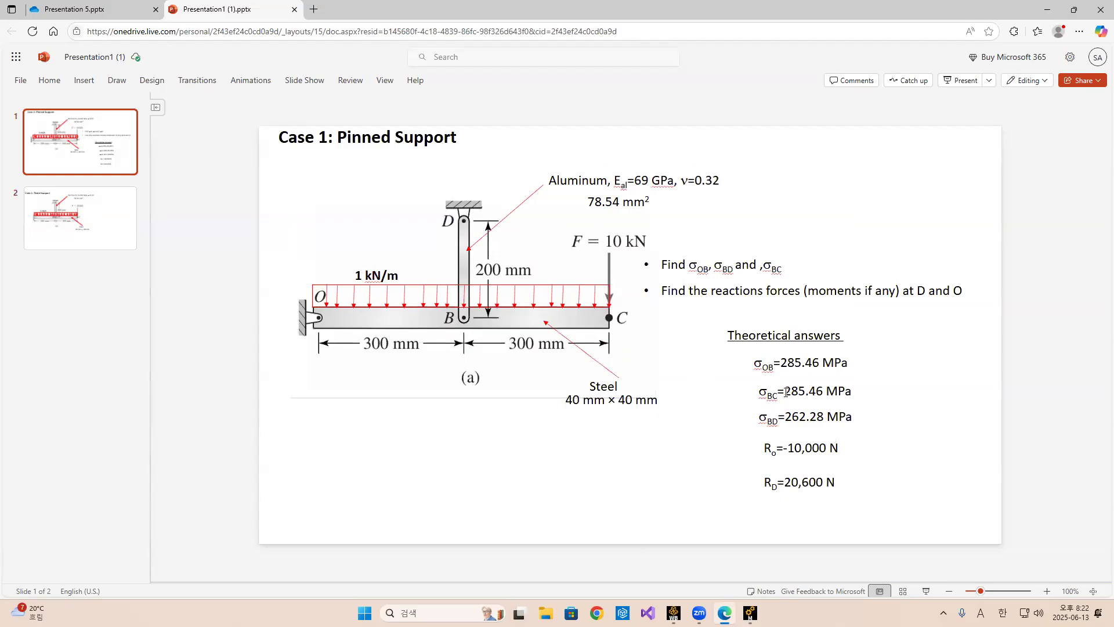
drag(786, 393, 824, 394)
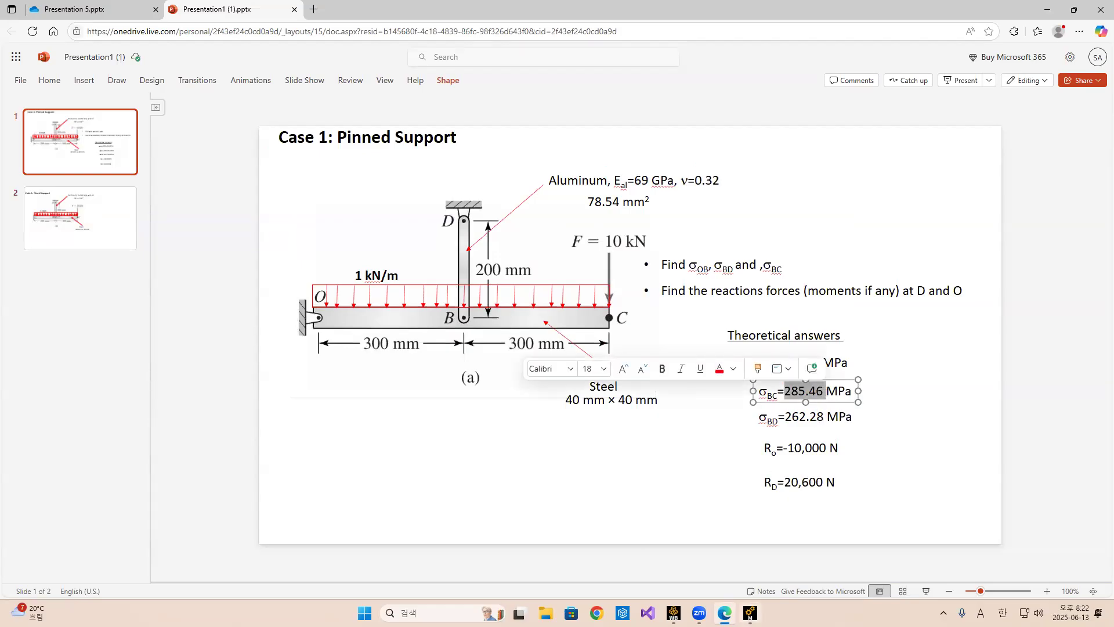
click(749, 613)
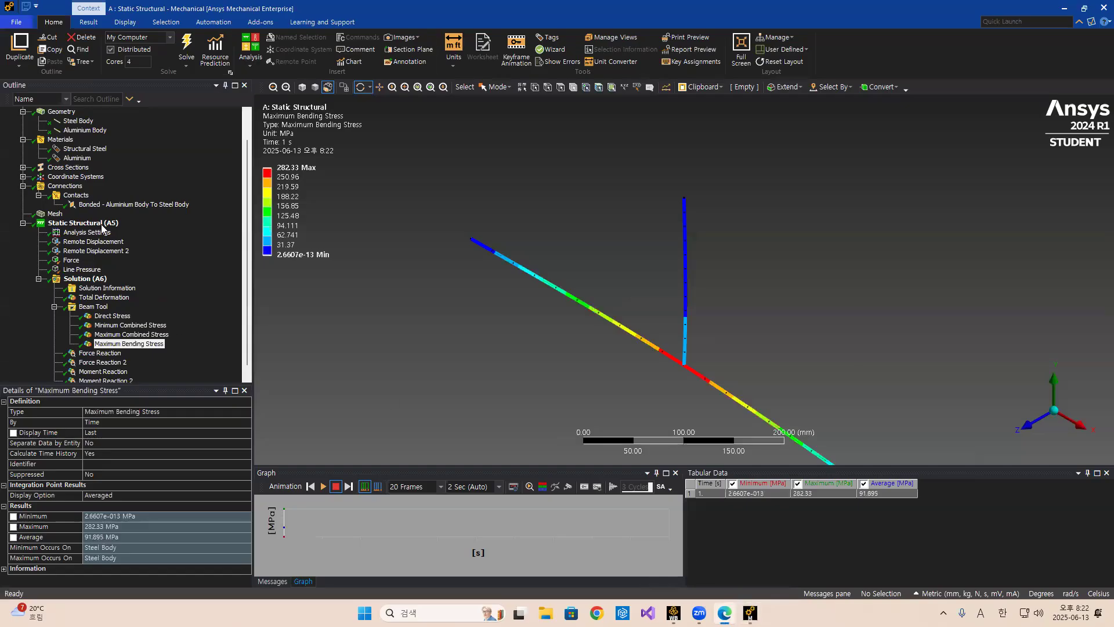
right_click(54, 215)
mouse_move(71, 223)
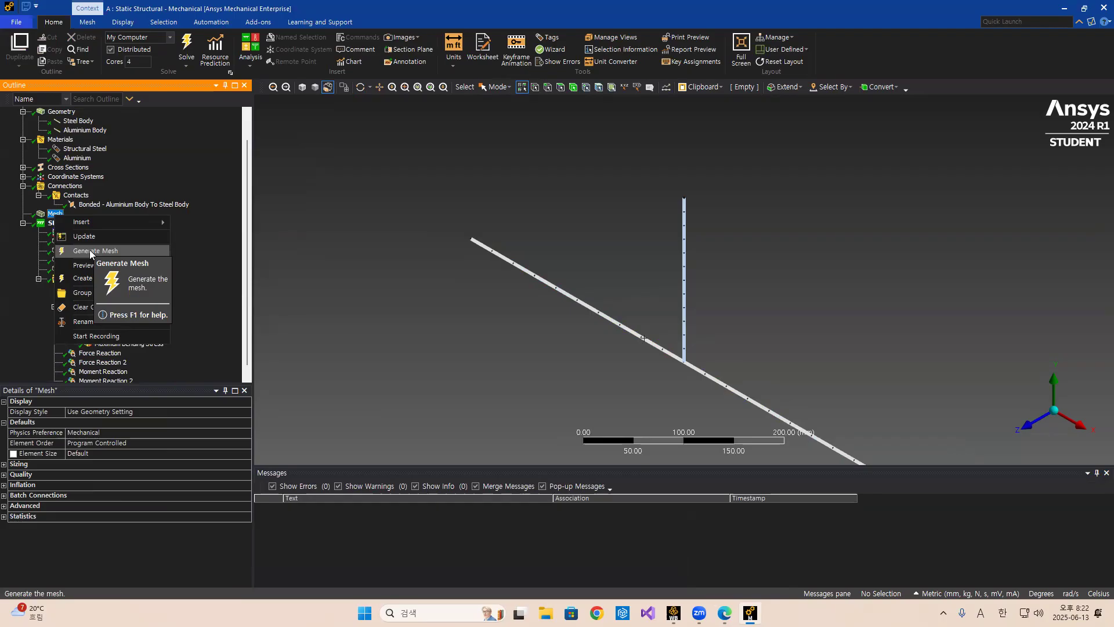
click(18, 300)
Review the Force Reaction result and compare it with the theoretical reactions and σBD on the slide.
scroll(173, 322, down, 1)
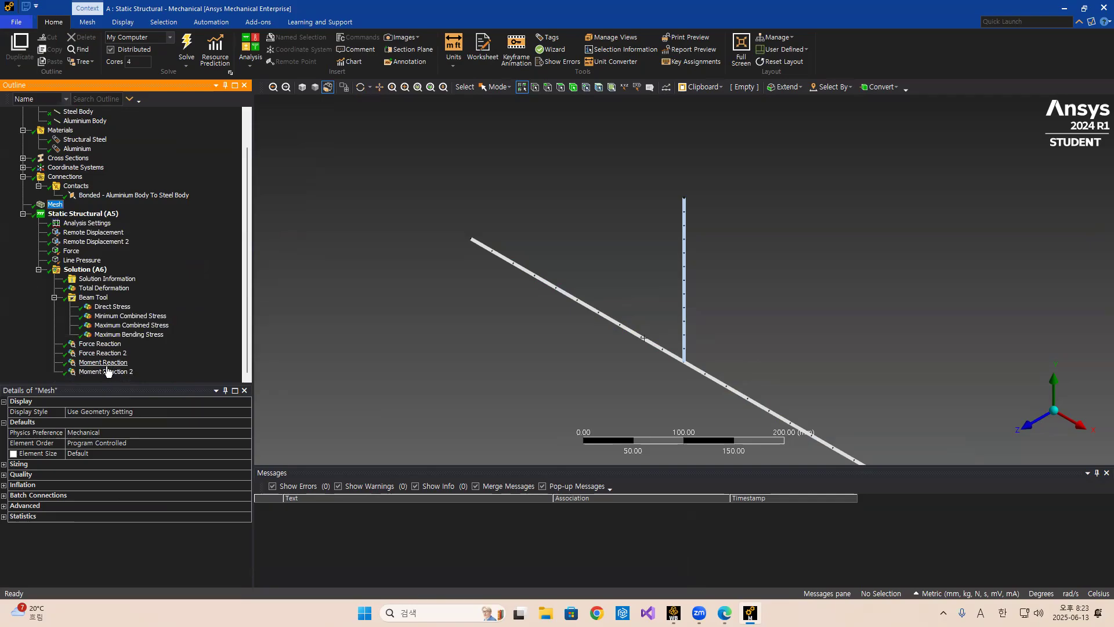
click(100, 344)
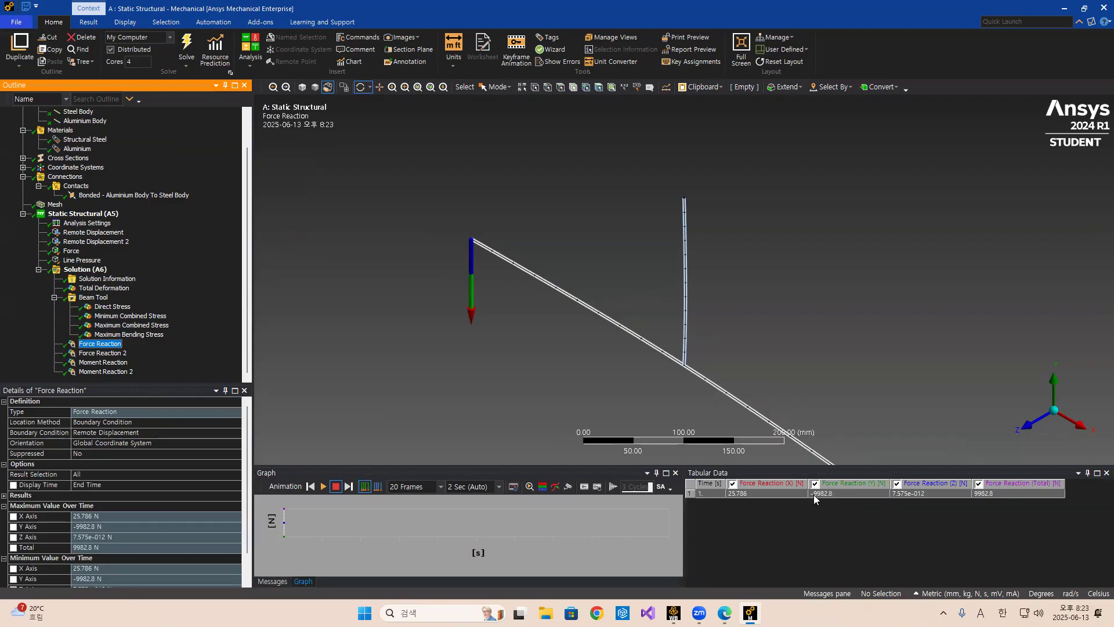
click(724, 613)
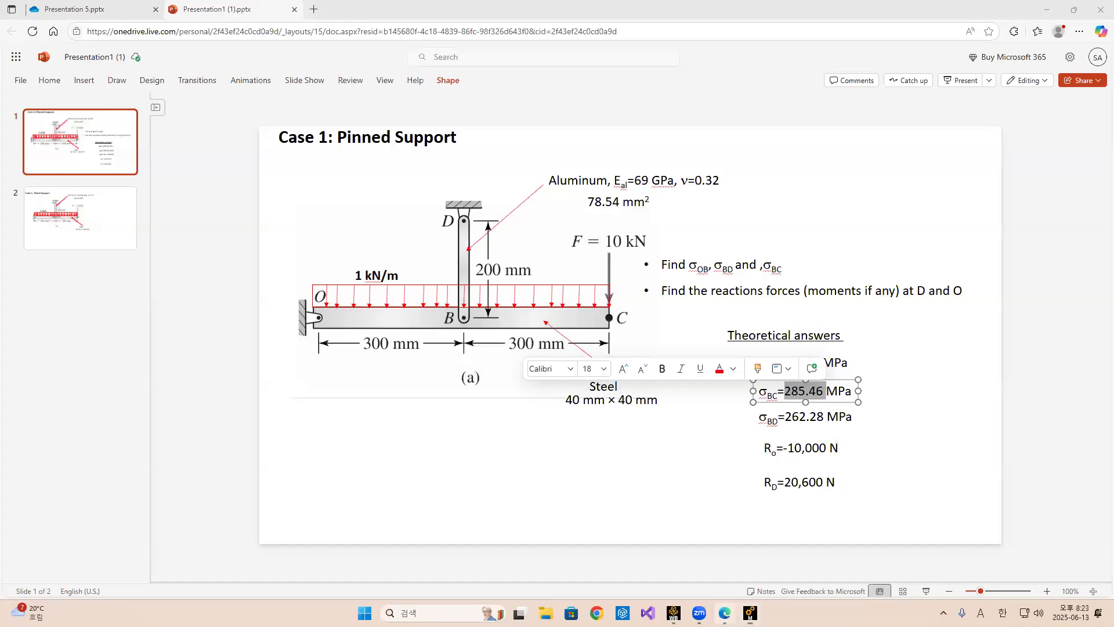
click(786, 450)
drag(786, 450, 839, 456)
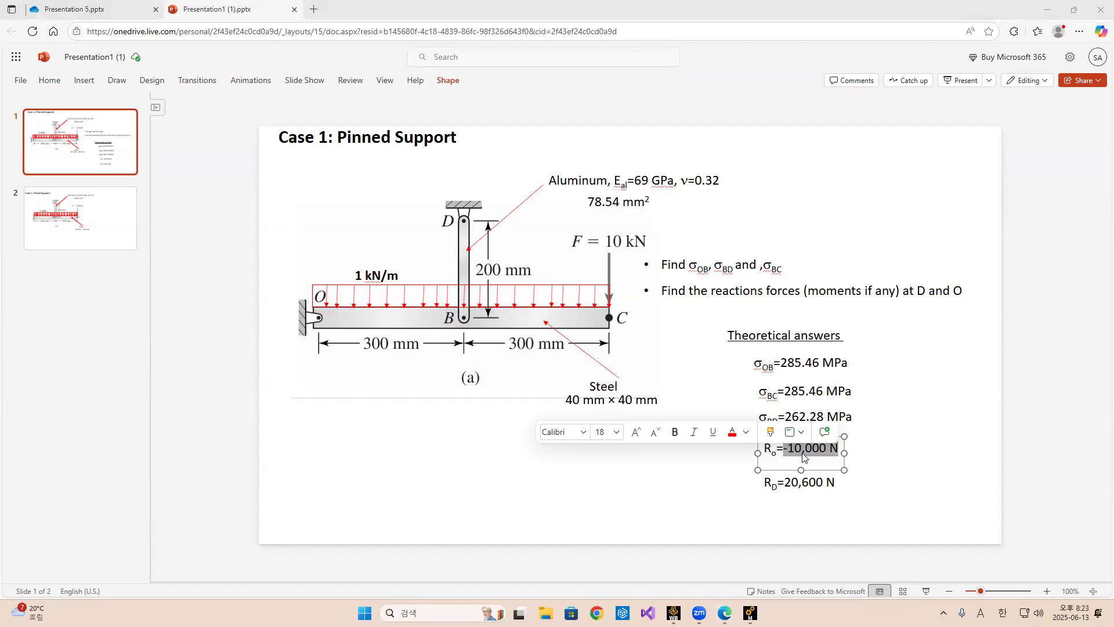
drag(787, 450, 825, 449)
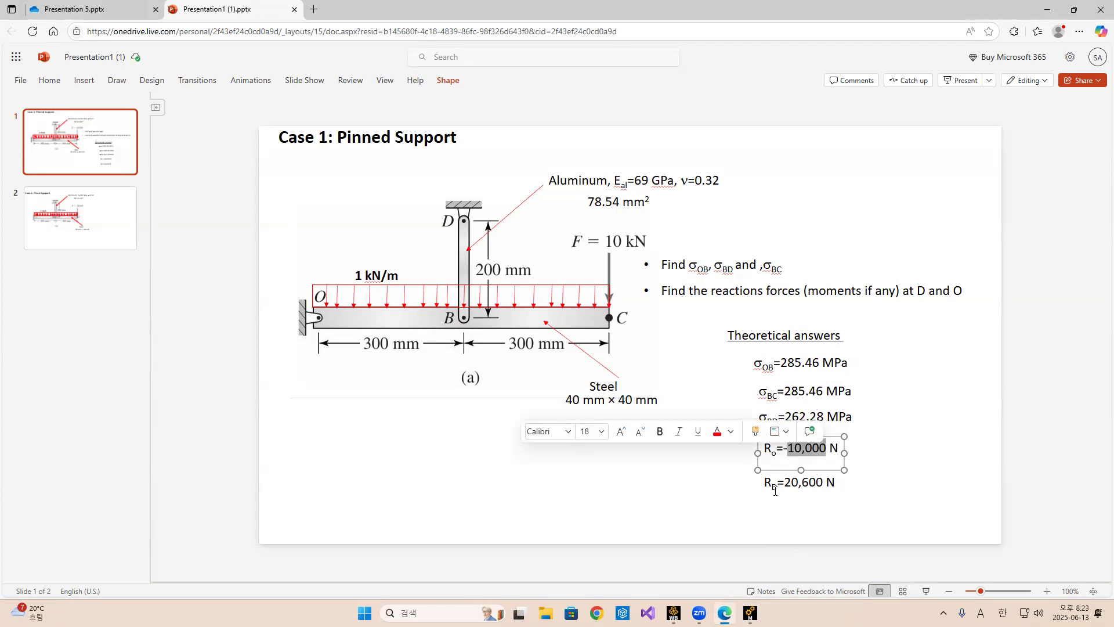
drag(787, 483, 835, 482)
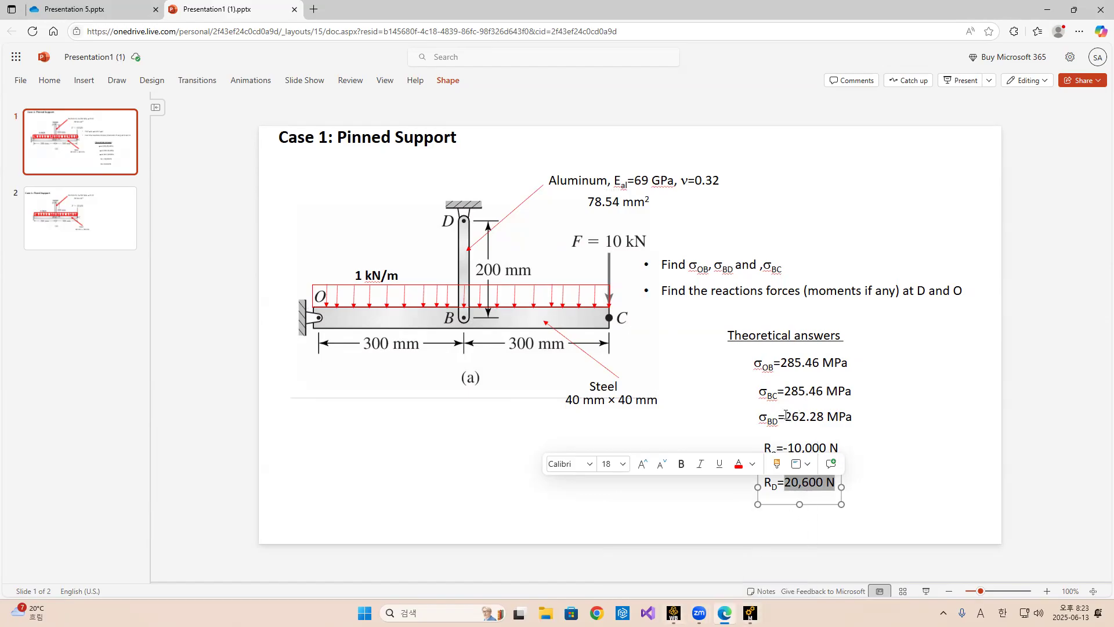
drag(785, 416, 875, 423)
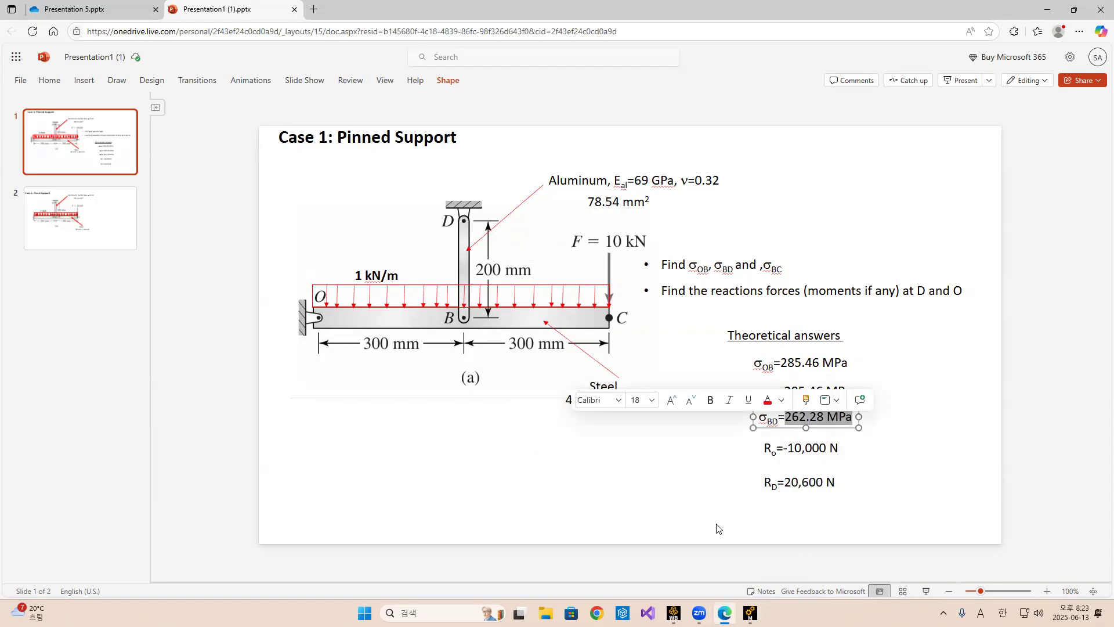
click(750, 613)
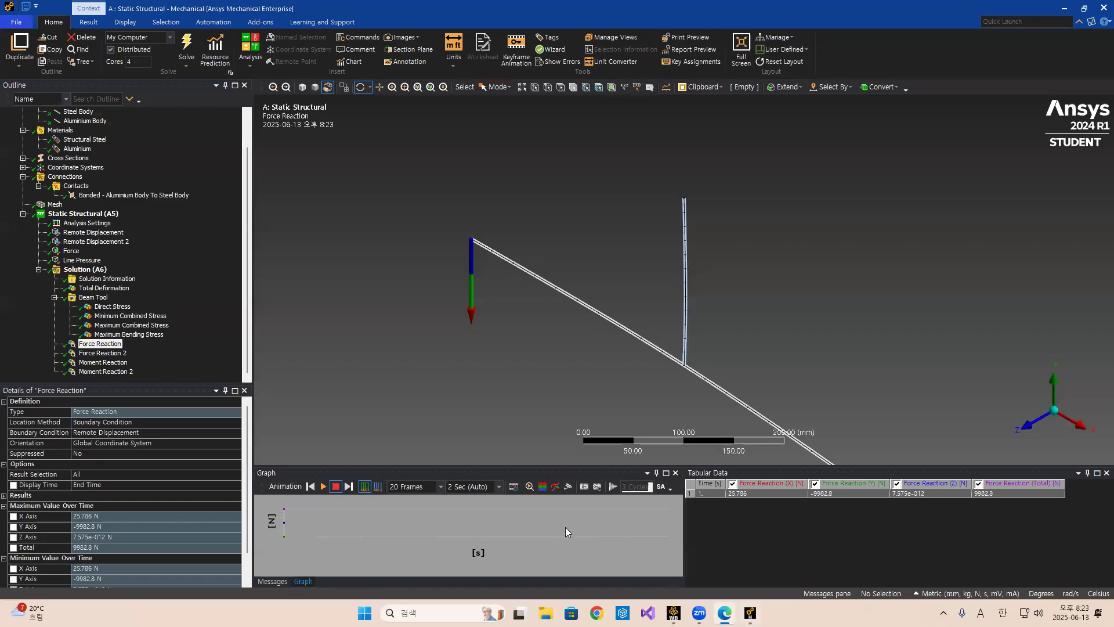
Review Force Reaction 2, Moment Reaction and Moment Reaction 2, then reopen the Maximum Bending Stress result.
click(101, 354)
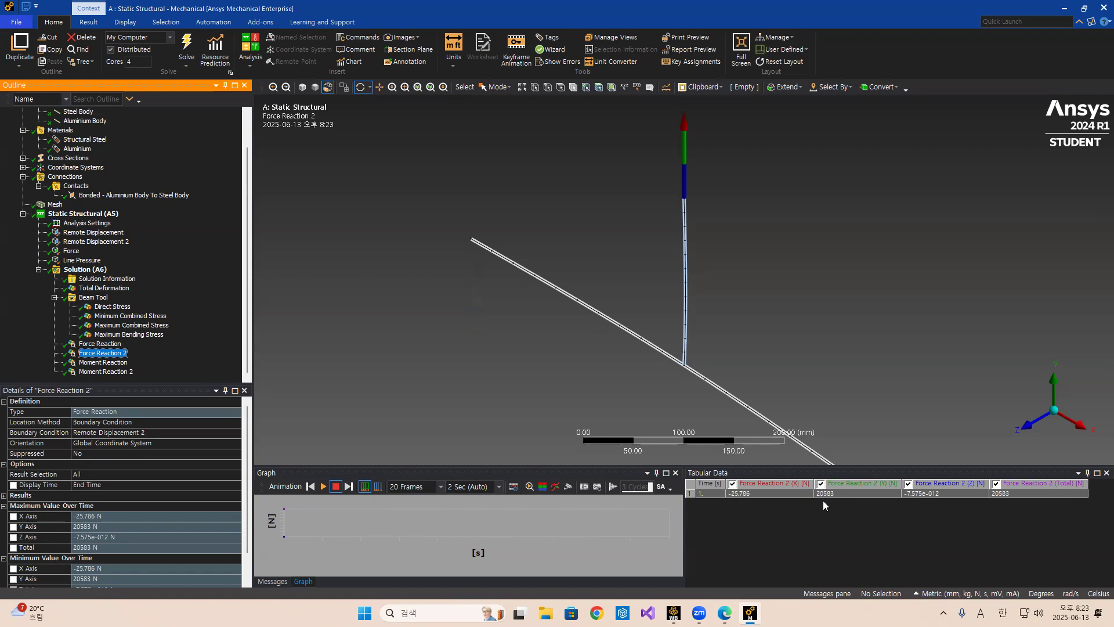
click(98, 364)
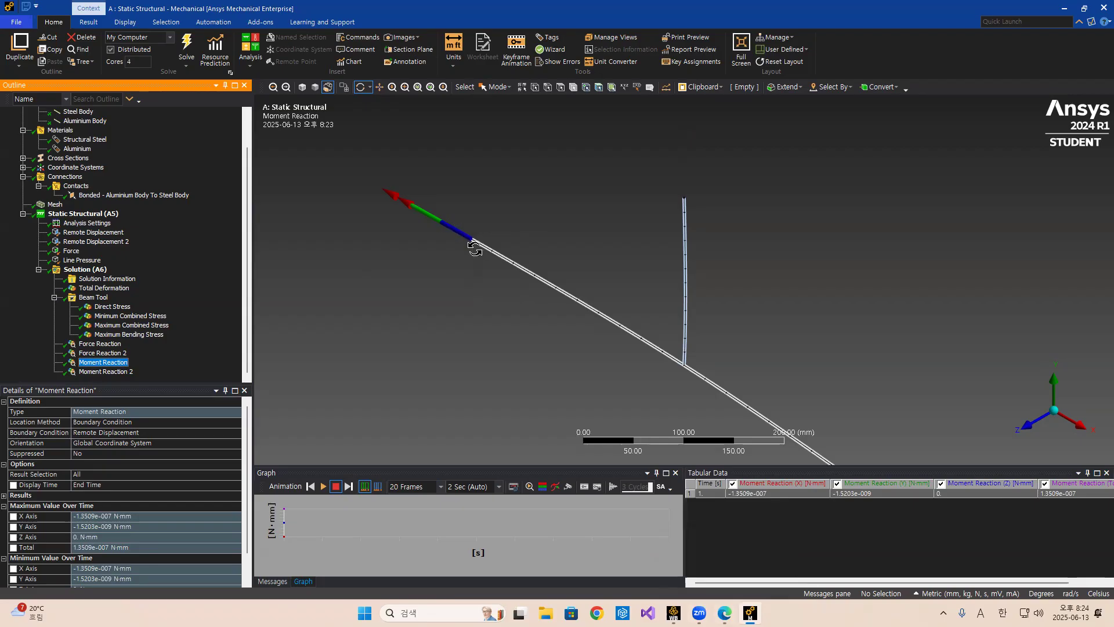
click(109, 372)
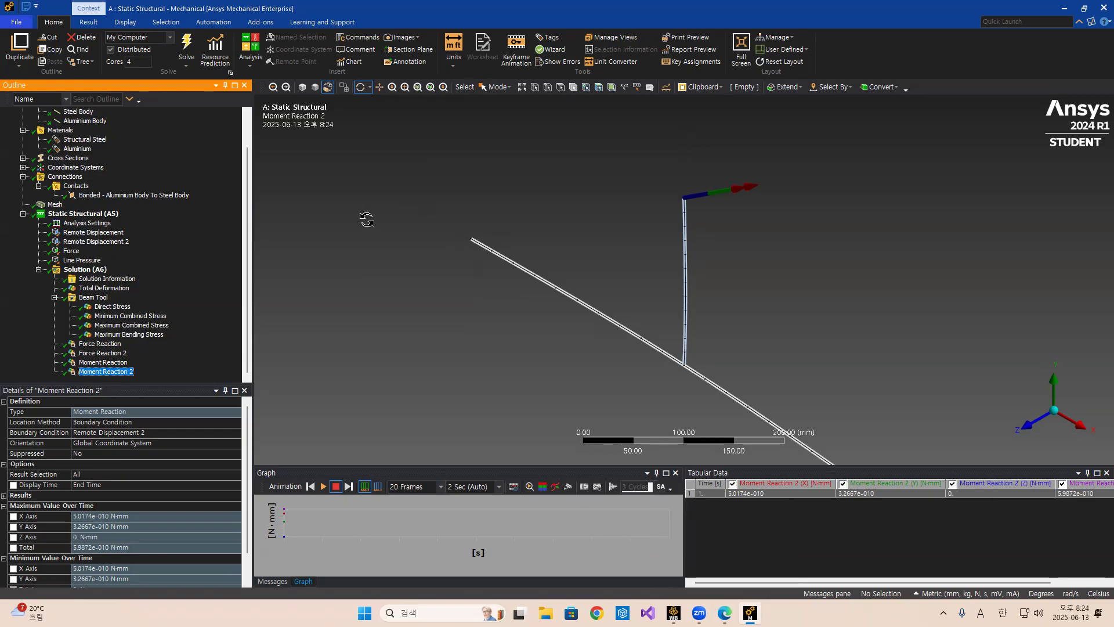
click(129, 335)
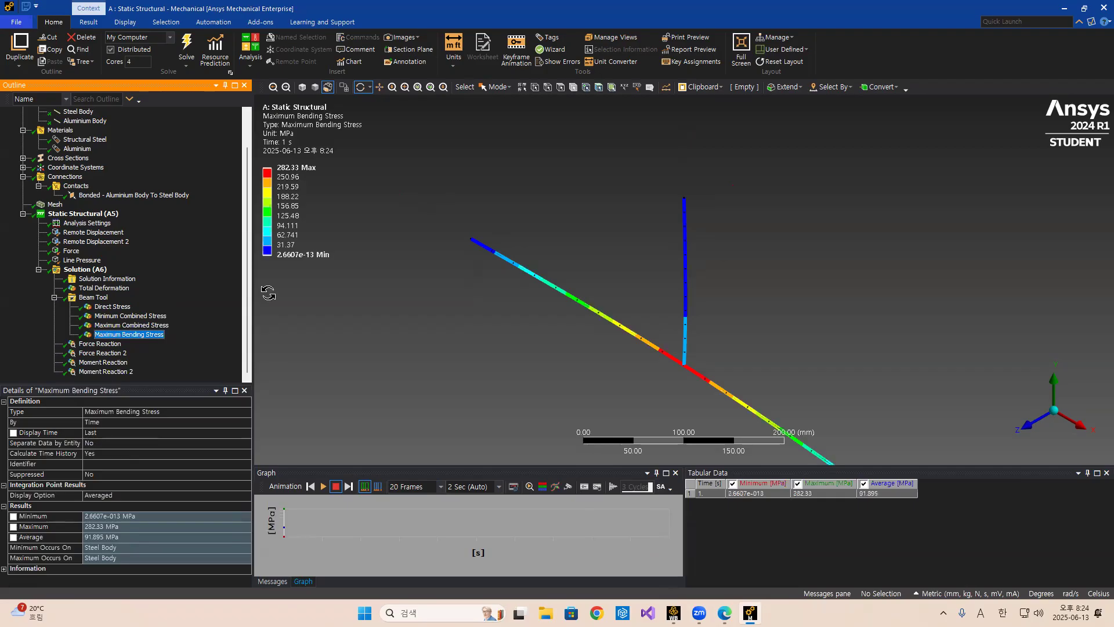
Capture a snip of the Maximum Bending Stress legend with the screen capture tool.
click(432, 610)
click(440, 275)
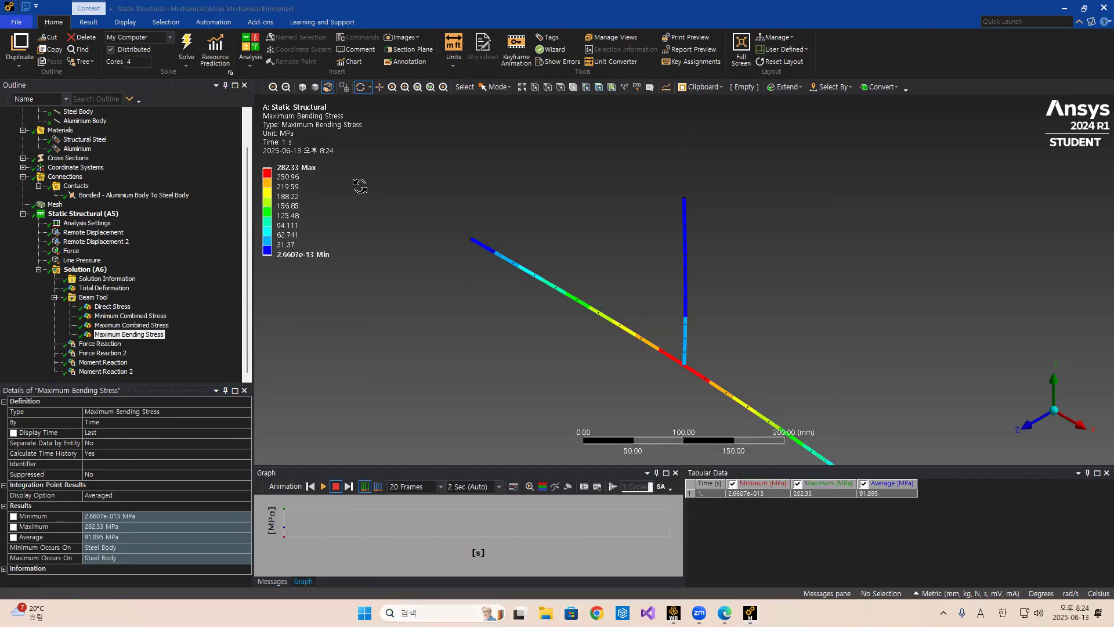
click(413, 68)
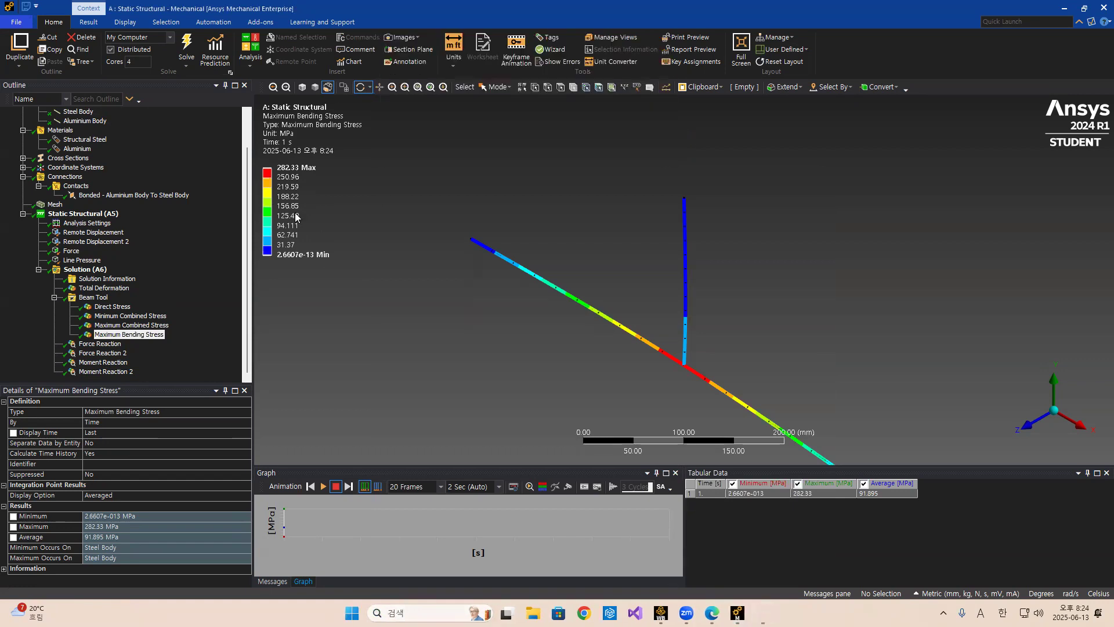
drag(252, 154, 381, 286)
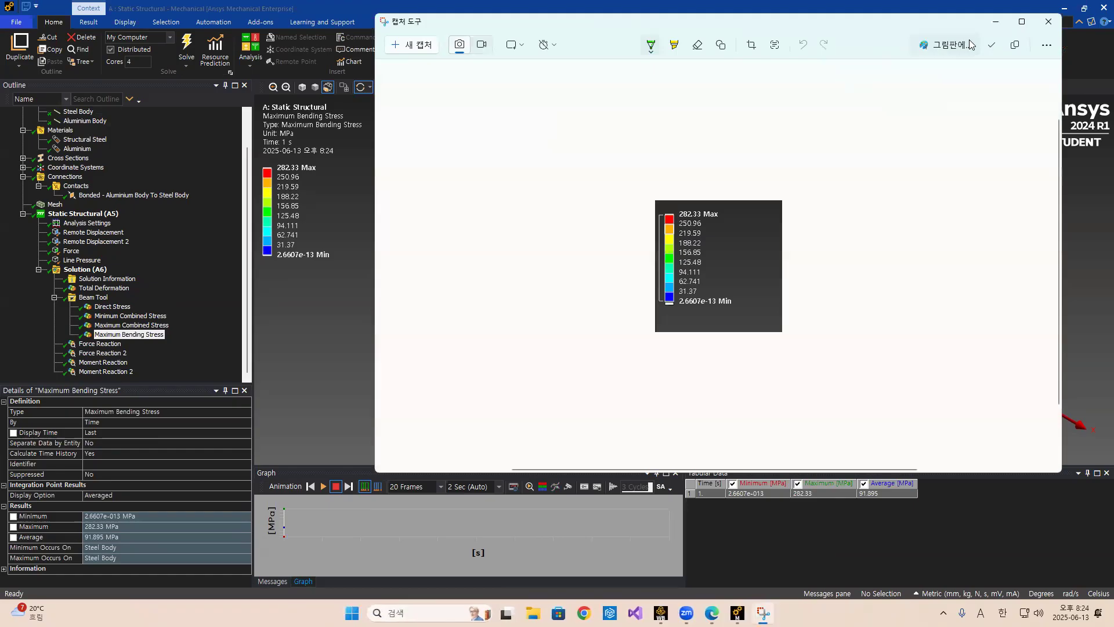
click(996, 23)
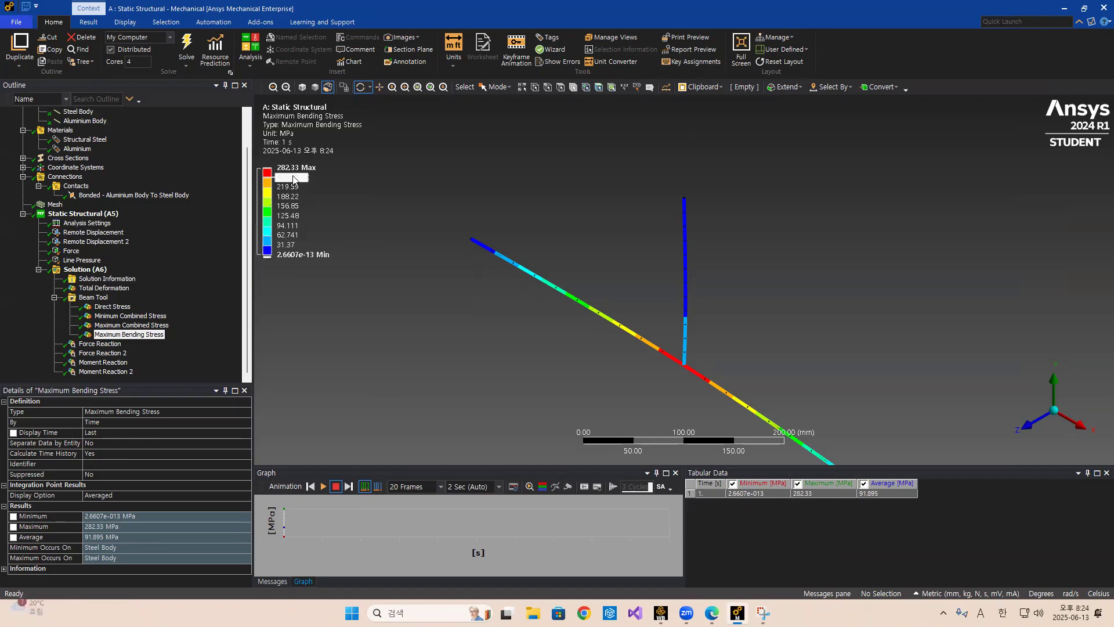
Delete both remote displacement supports from the static structural analysis.
scroll(644, 342, down, 1)
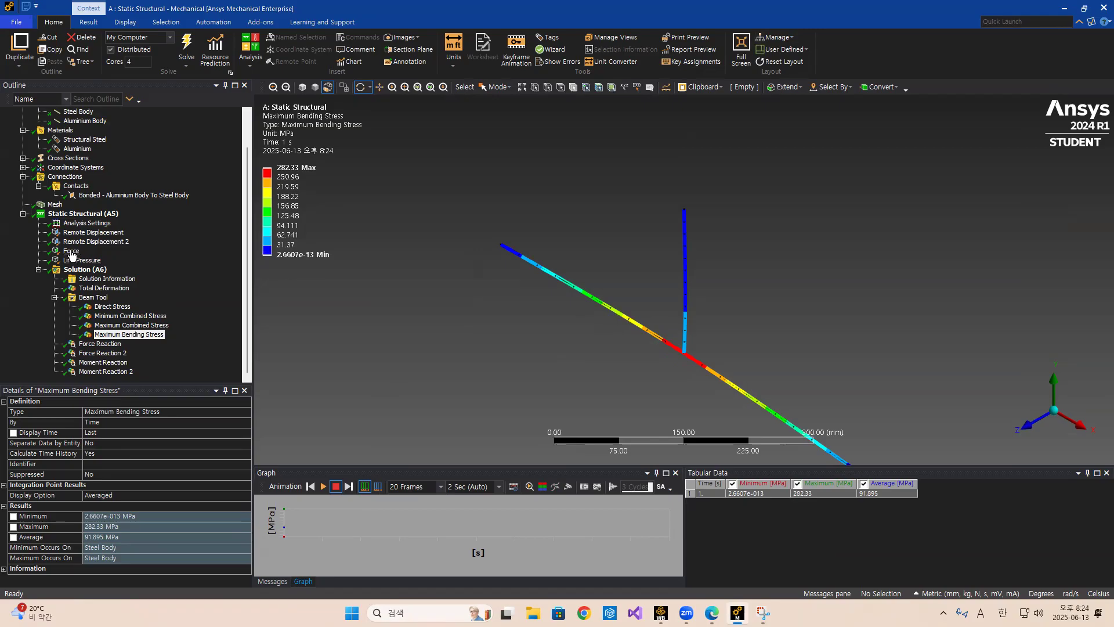
click(84, 233)
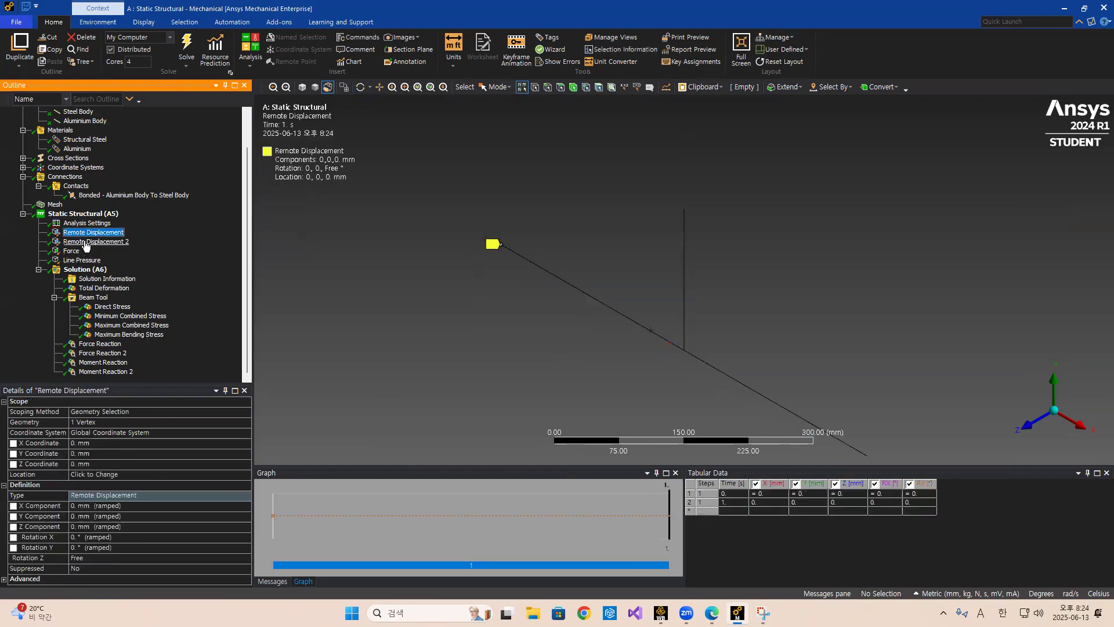
key(Delete)
click(558, 347)
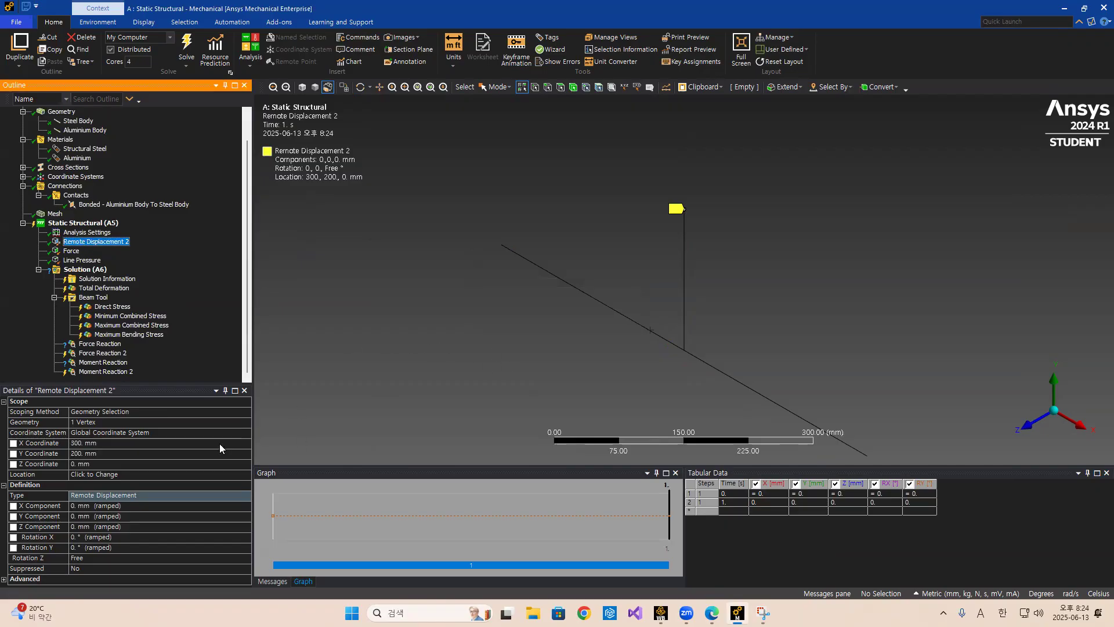
right_click(107, 247)
click(140, 366)
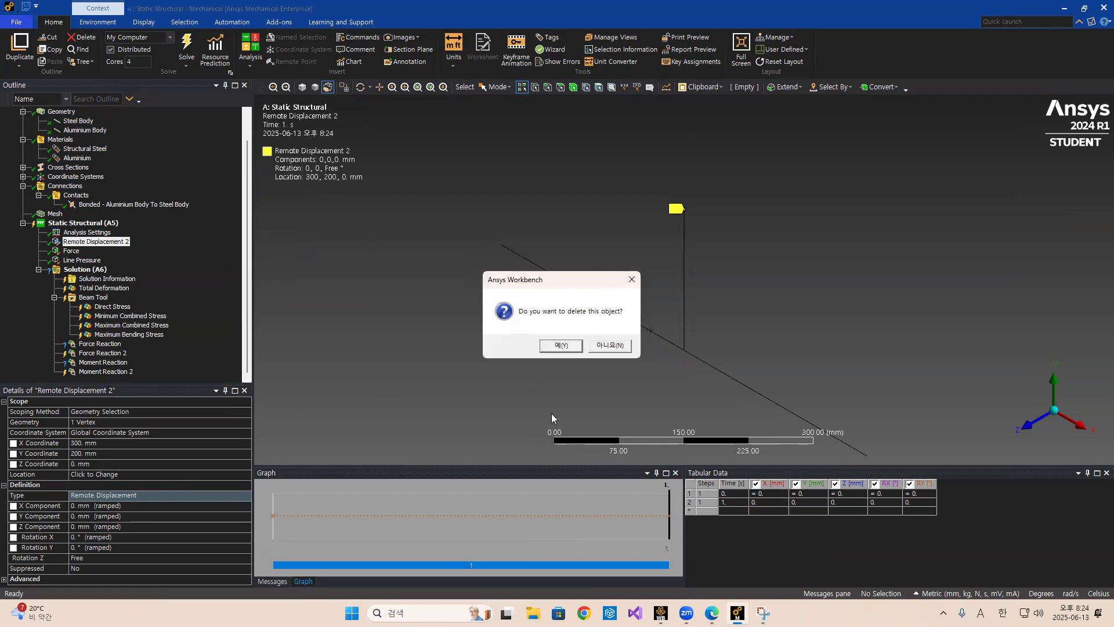
click(560, 346)
Open the Case 1: Fixed Support slide in the presentation to review the next support configuration.
click(712, 612)
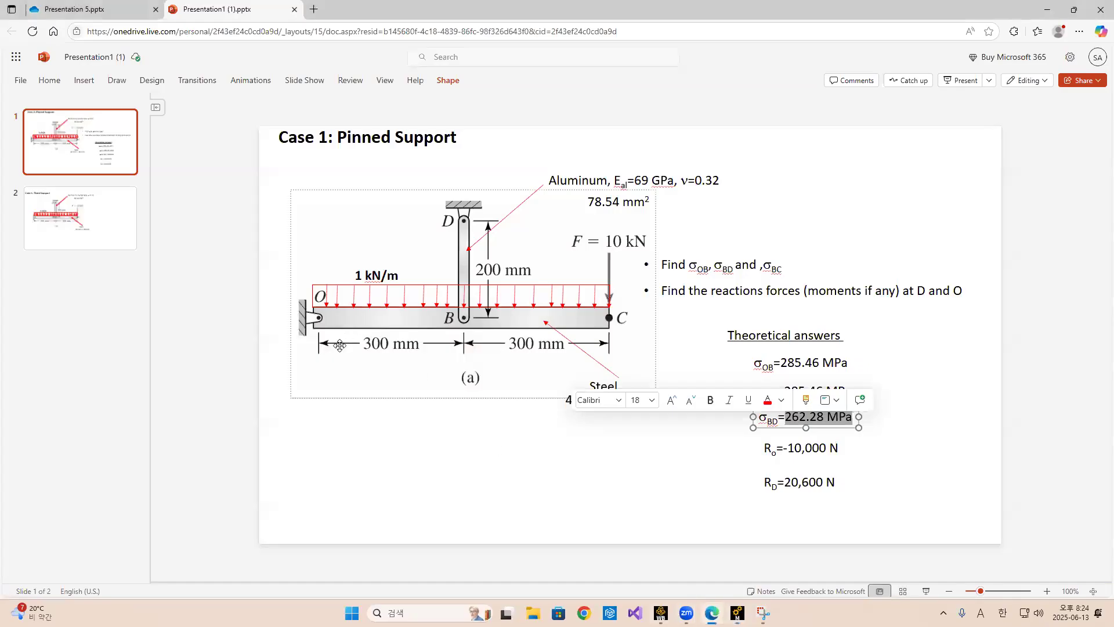
click(80, 218)
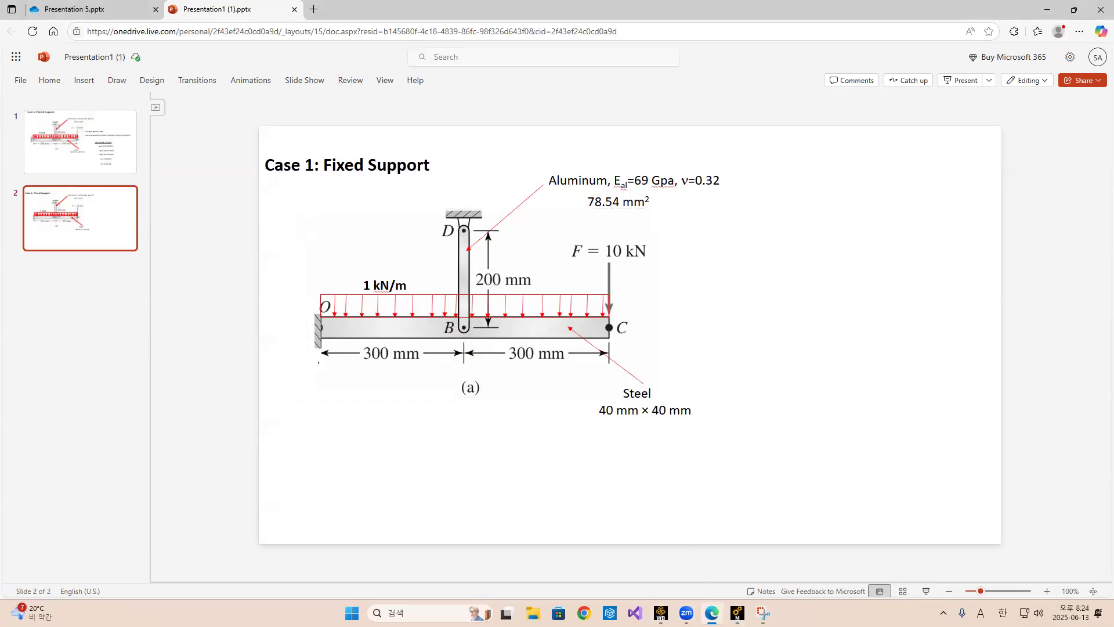
key(alt+Tab)
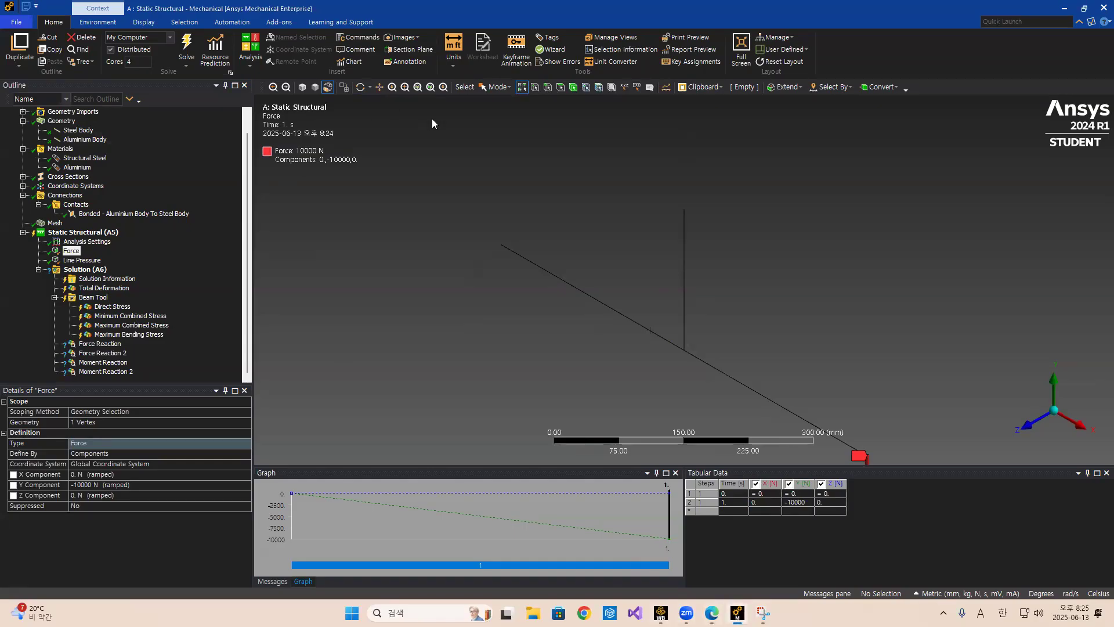
Select the beam's left end vertex and insert a Fixed Support on it.
click(534, 87)
click(500, 245)
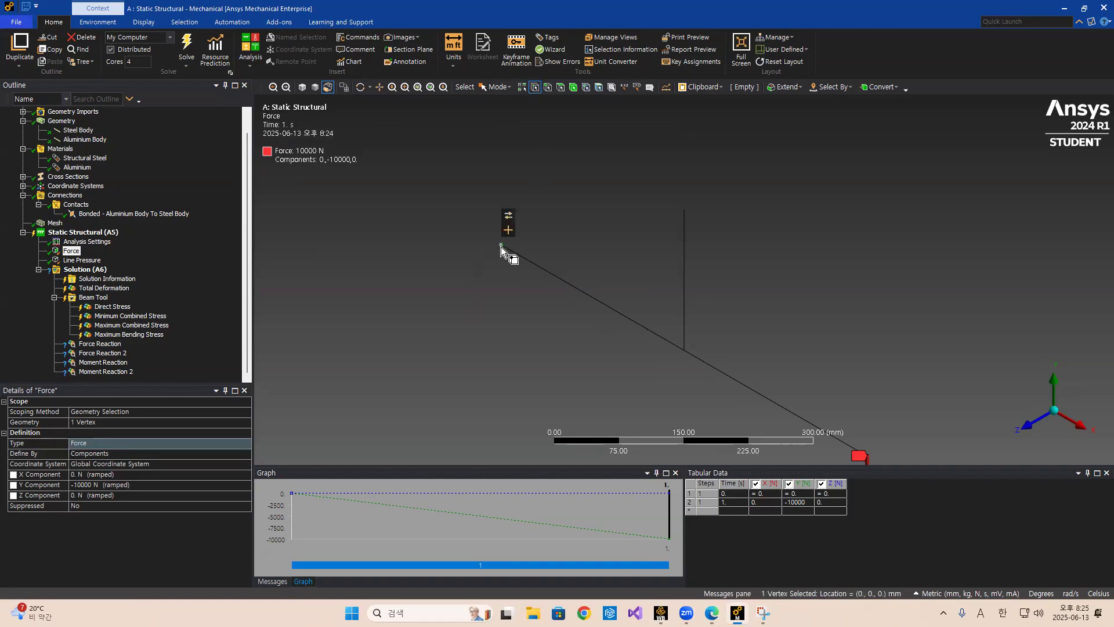
right_click(92, 232)
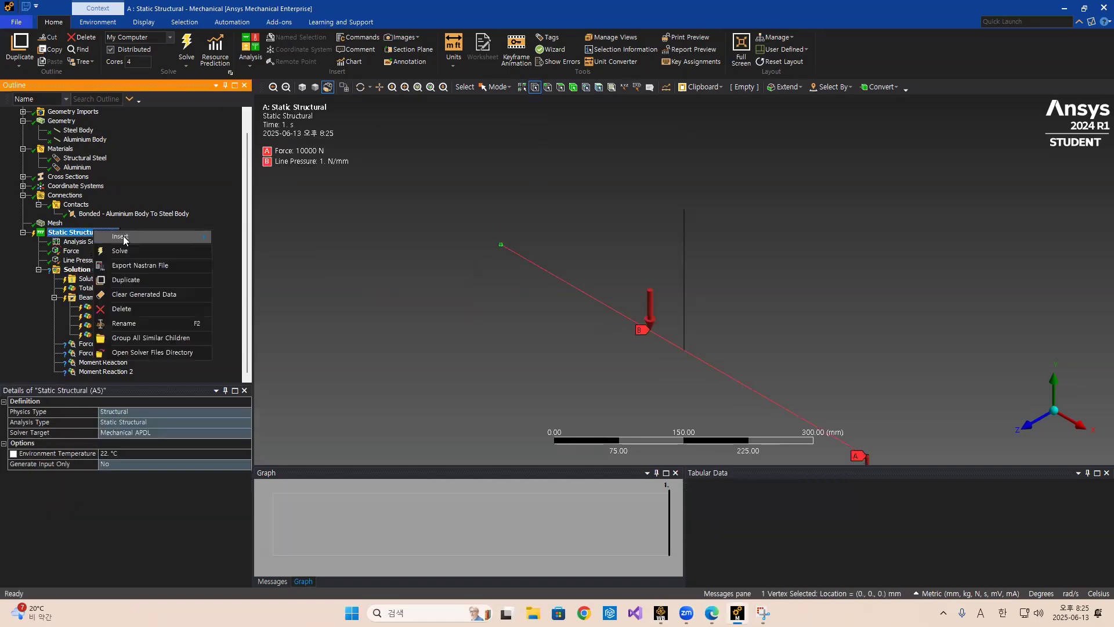
mouse_move(197, 237)
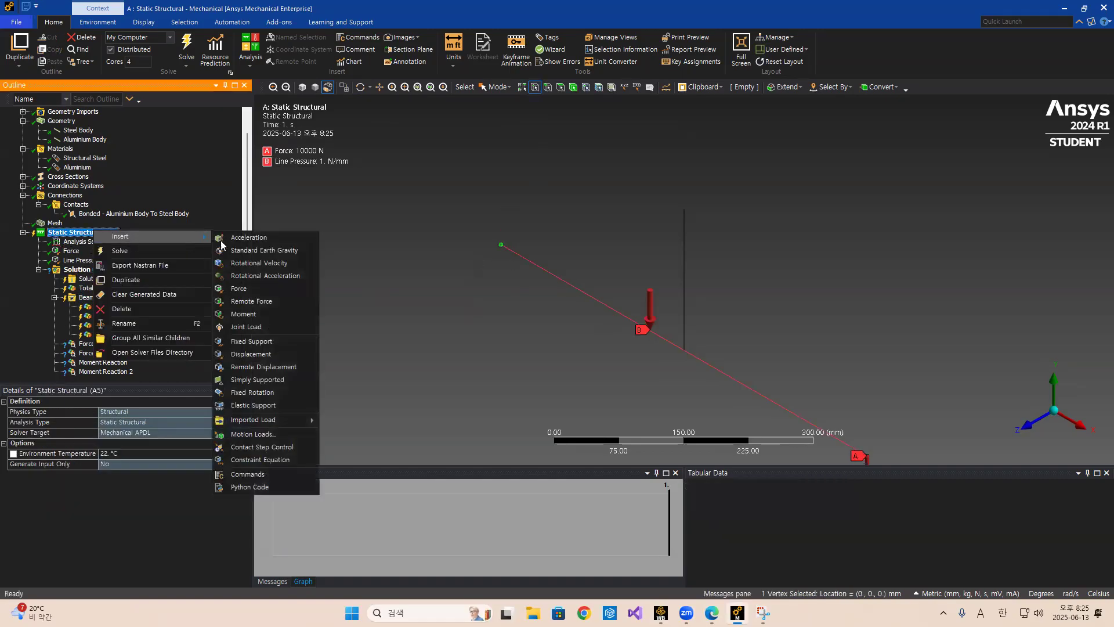
click(250, 340)
Select the top vertex of the aluminium rod and insert a second Fixed Support on it.
click(684, 209)
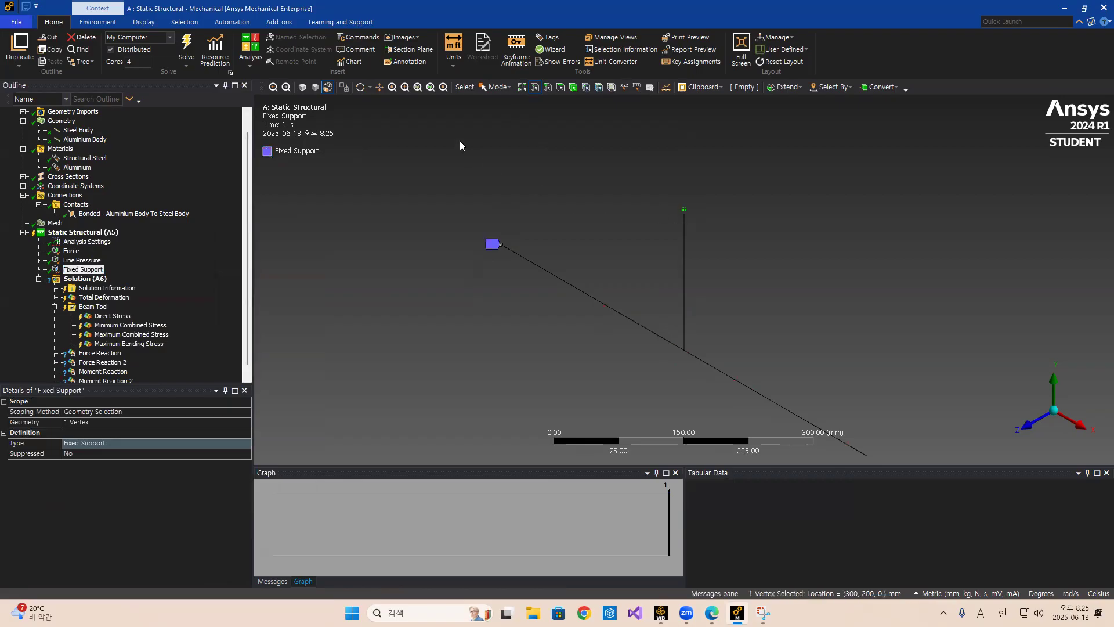
right_click(94, 233)
mouse_move(151, 250)
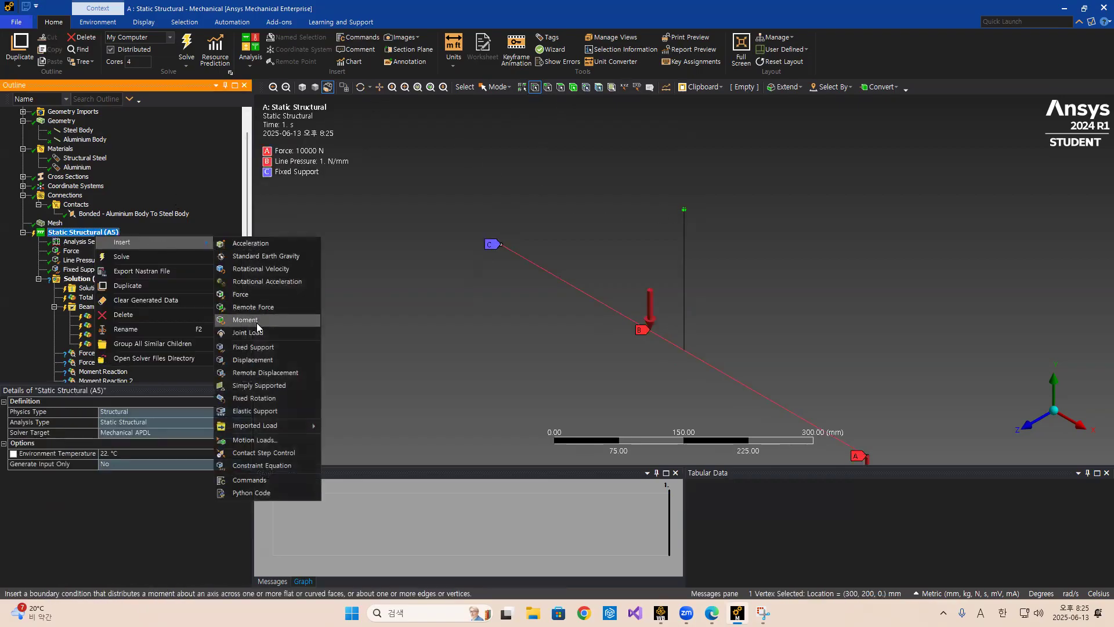
click(255, 348)
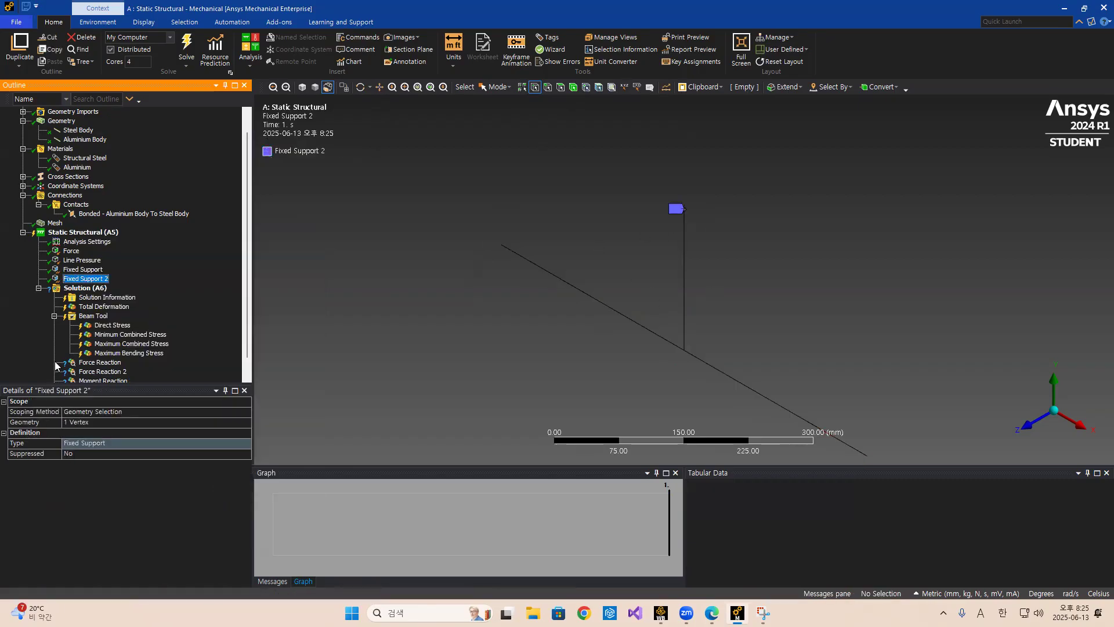
click(83, 269)
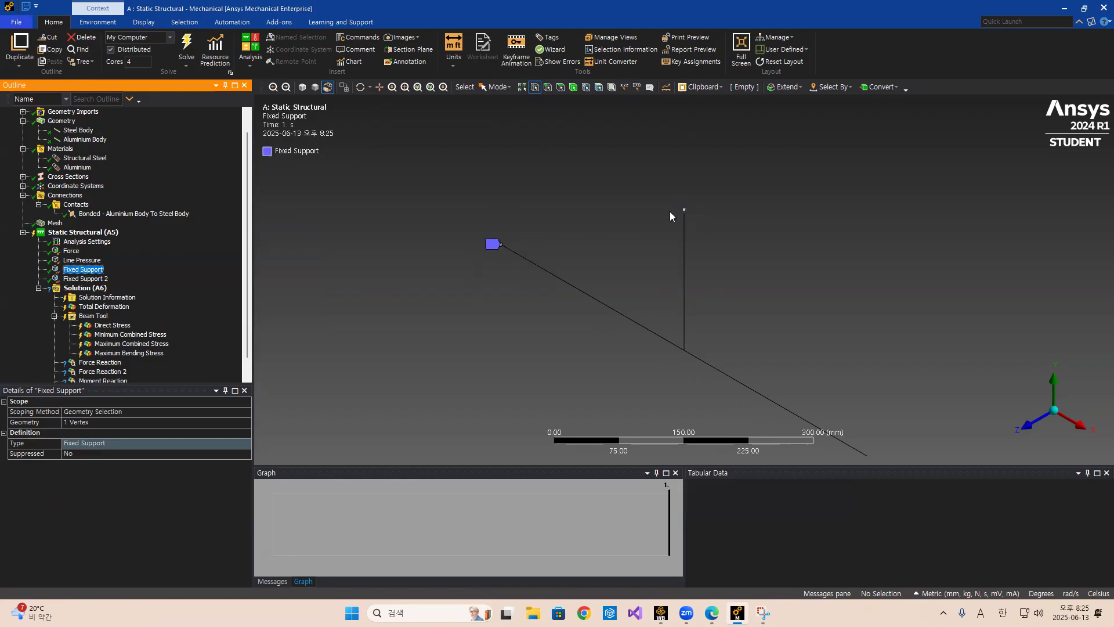
Scope Force Reaction to Fixed Support and Force Reaction 2 to Fixed Support 2.
scroll(125, 332, down, 1)
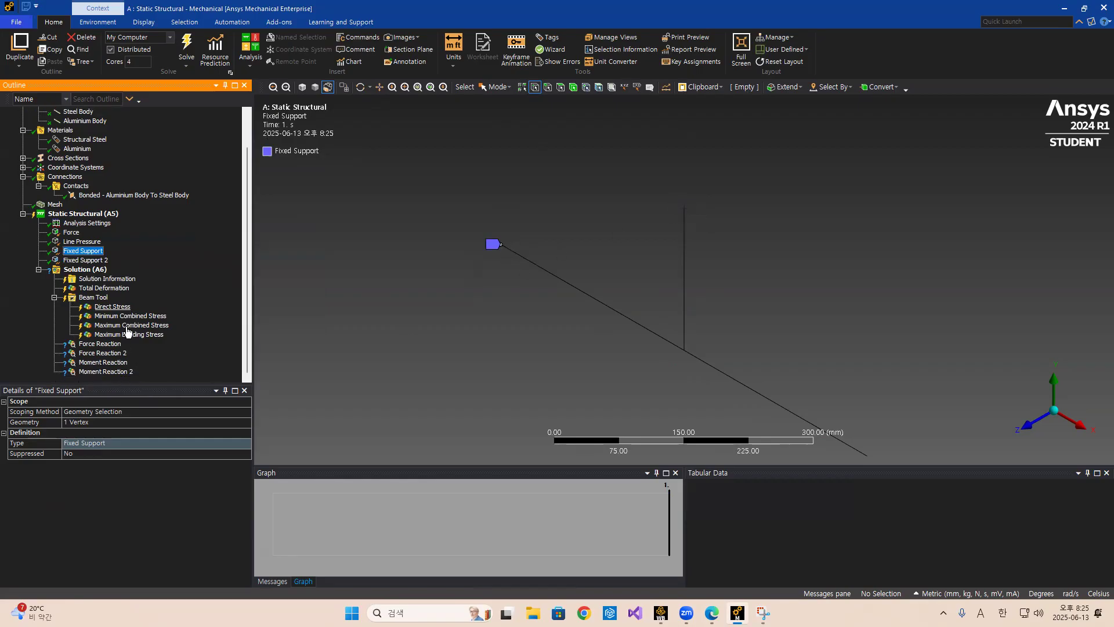
click(99, 344)
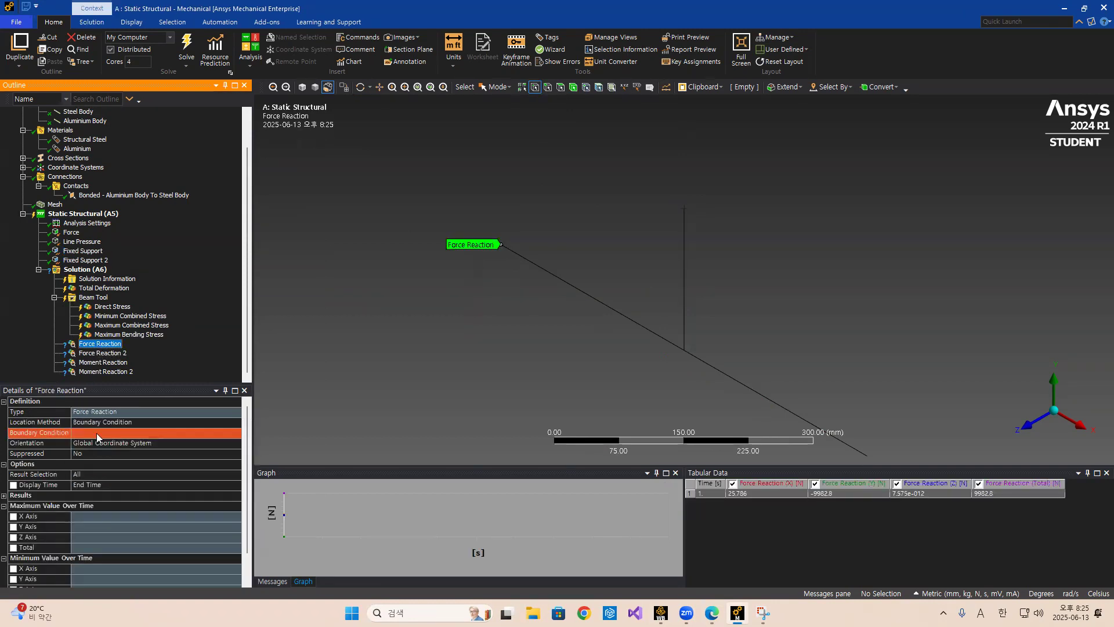
click(140, 432)
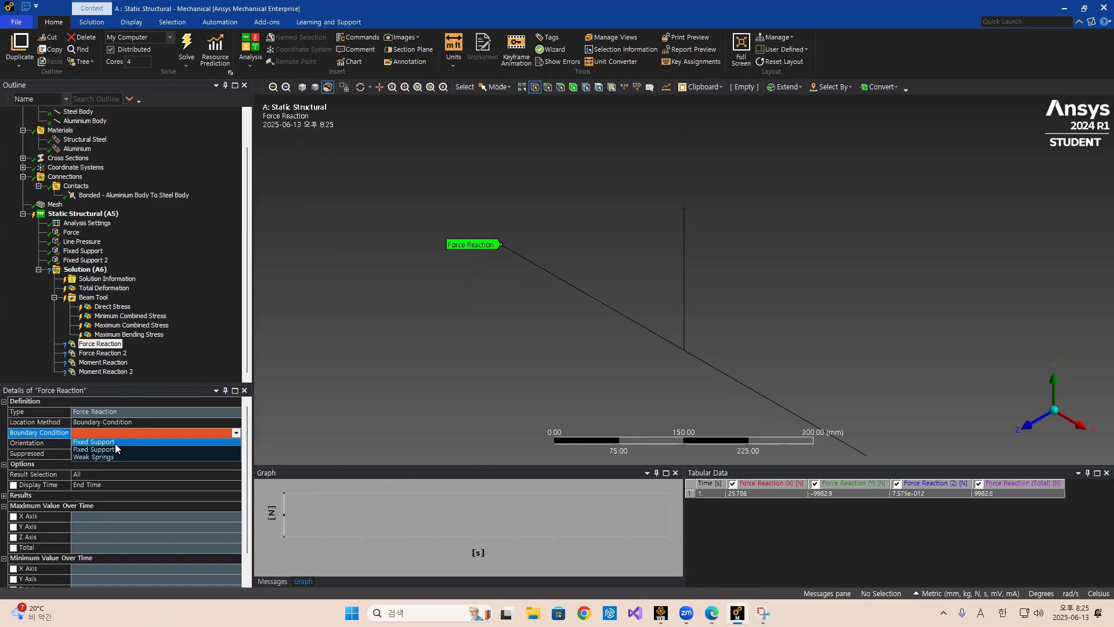
click(116, 443)
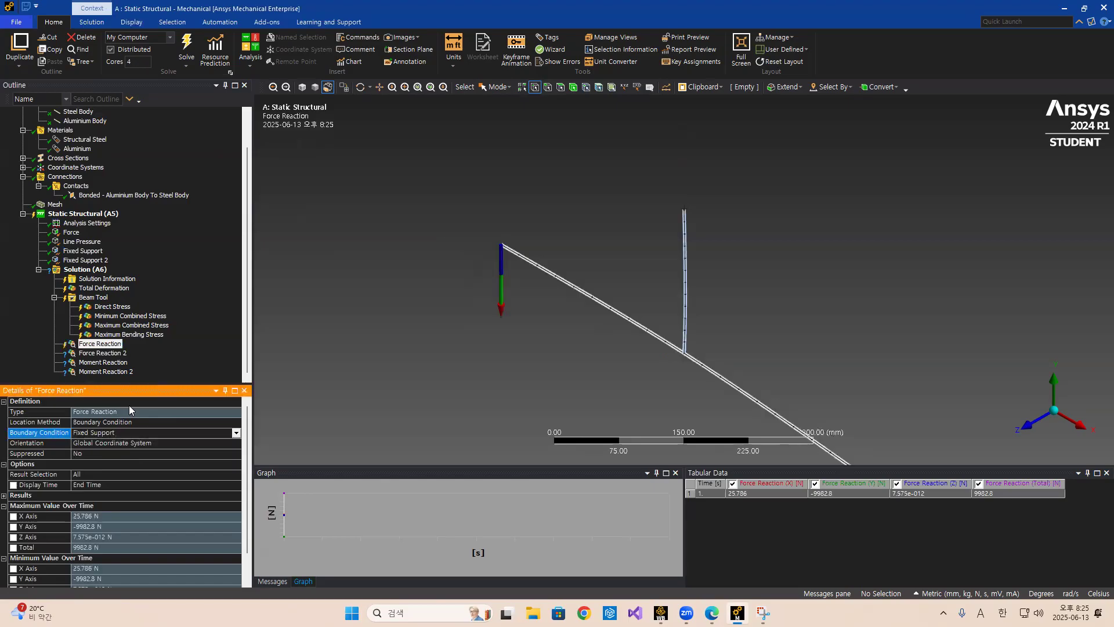
click(93, 354)
click(221, 433)
click(116, 453)
Scope Moment Reaction to Fixed Support and Moment Reaction 2 to Fixed Support 2.
click(98, 363)
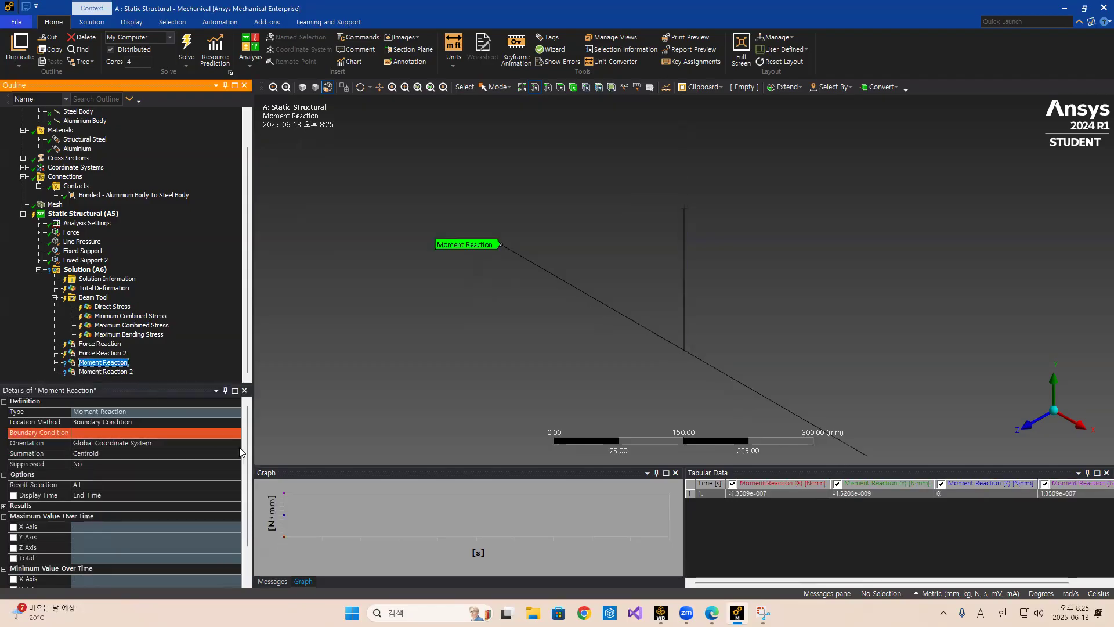
click(239, 434)
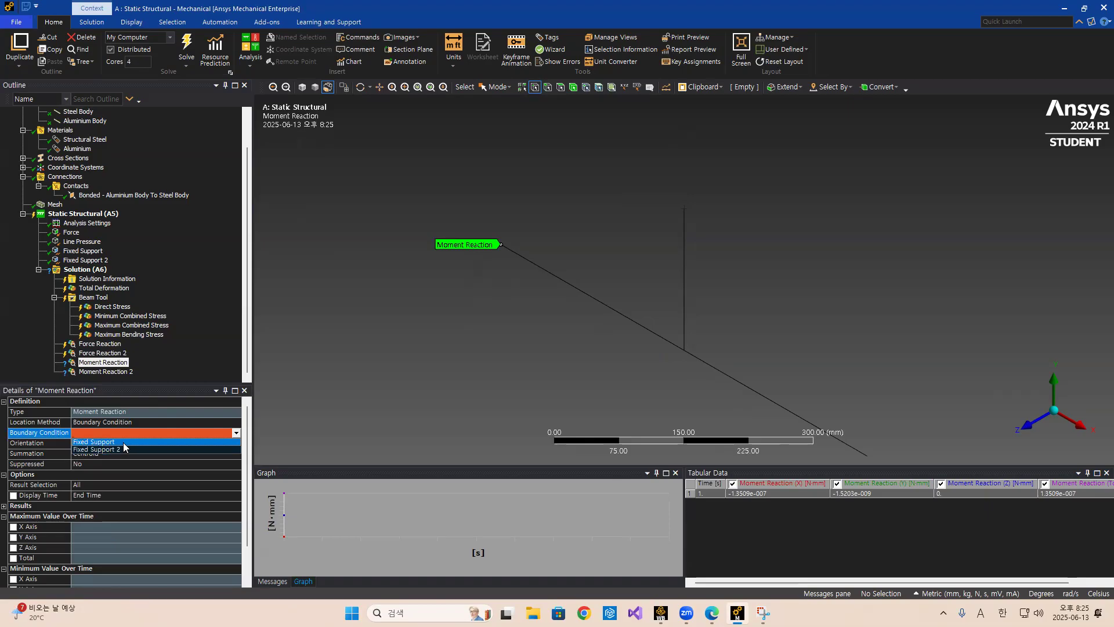
click(123, 443)
click(109, 373)
click(236, 433)
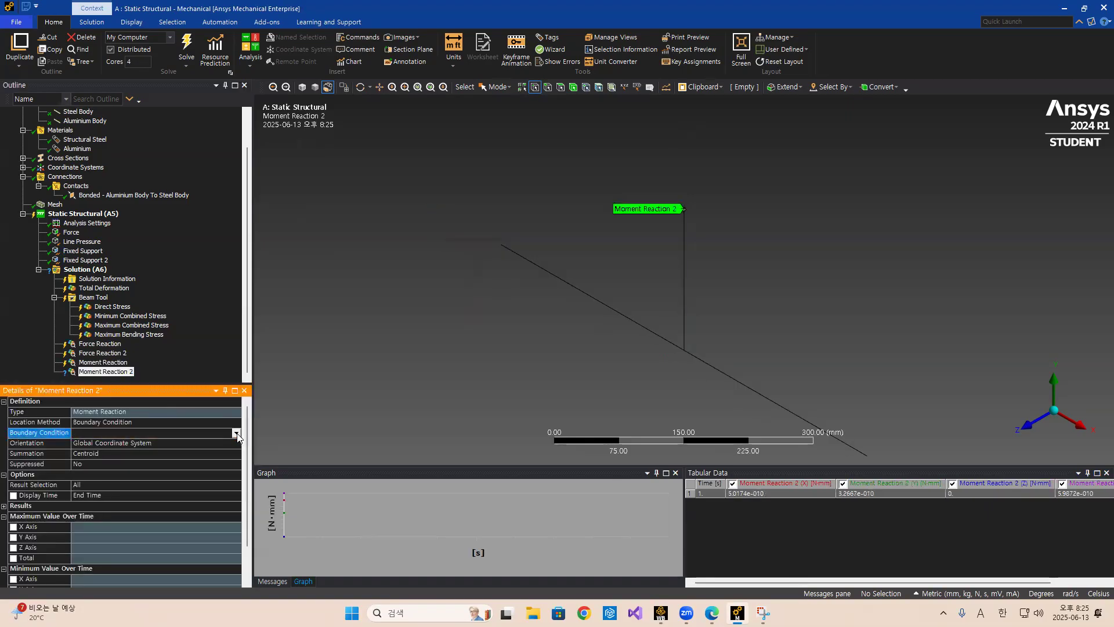
click(237, 434)
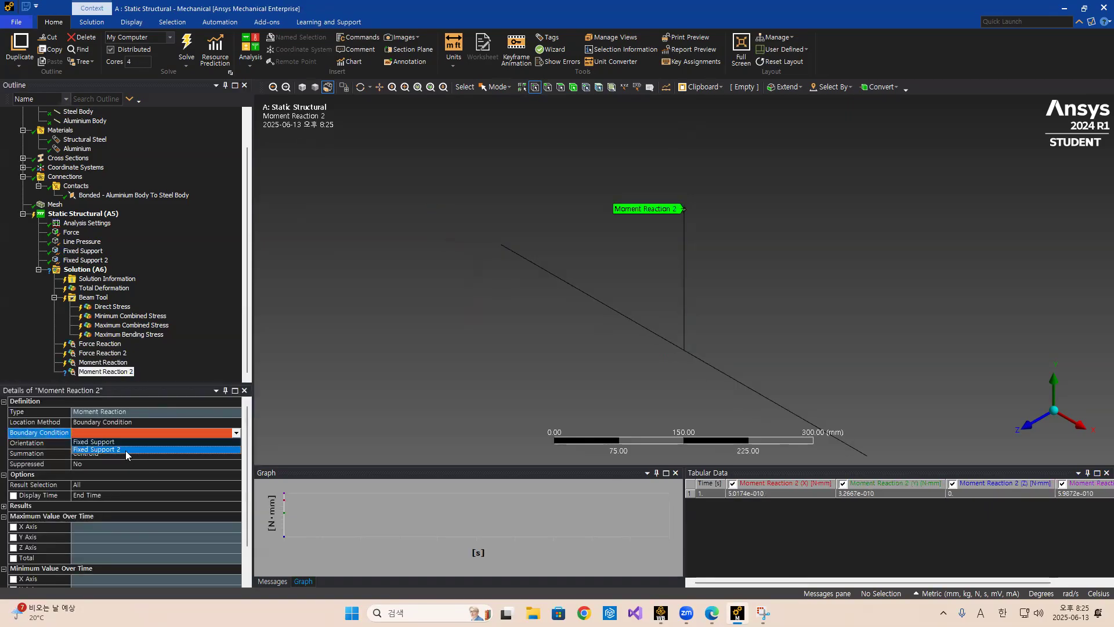
click(126, 451)
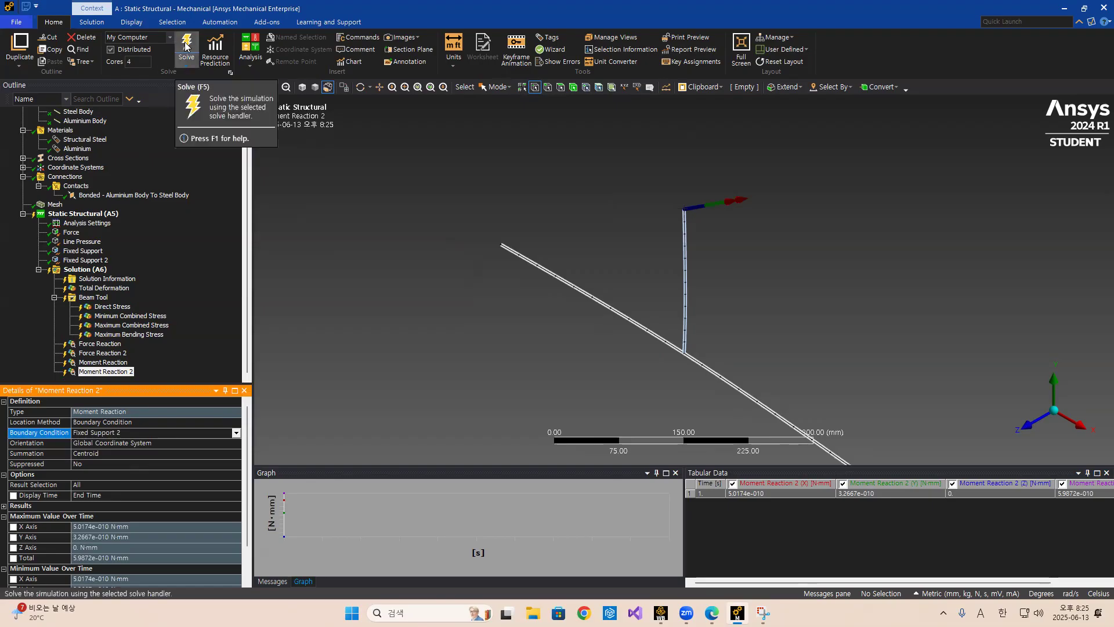
Solve the static structural analysis with the two fixed supports.
click(763, 614)
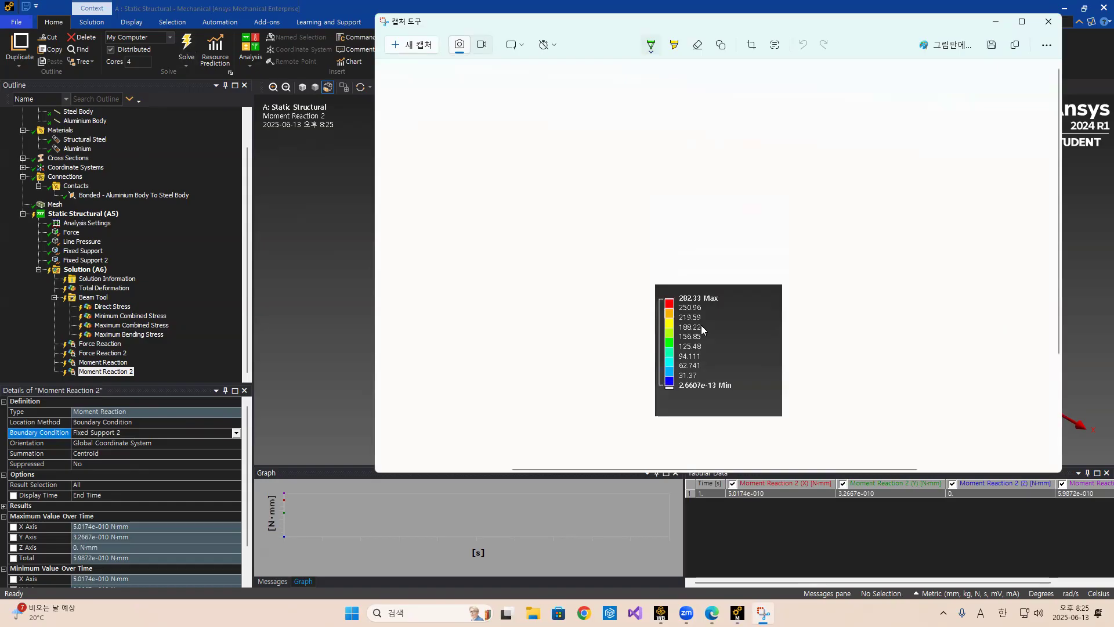
click(995, 21)
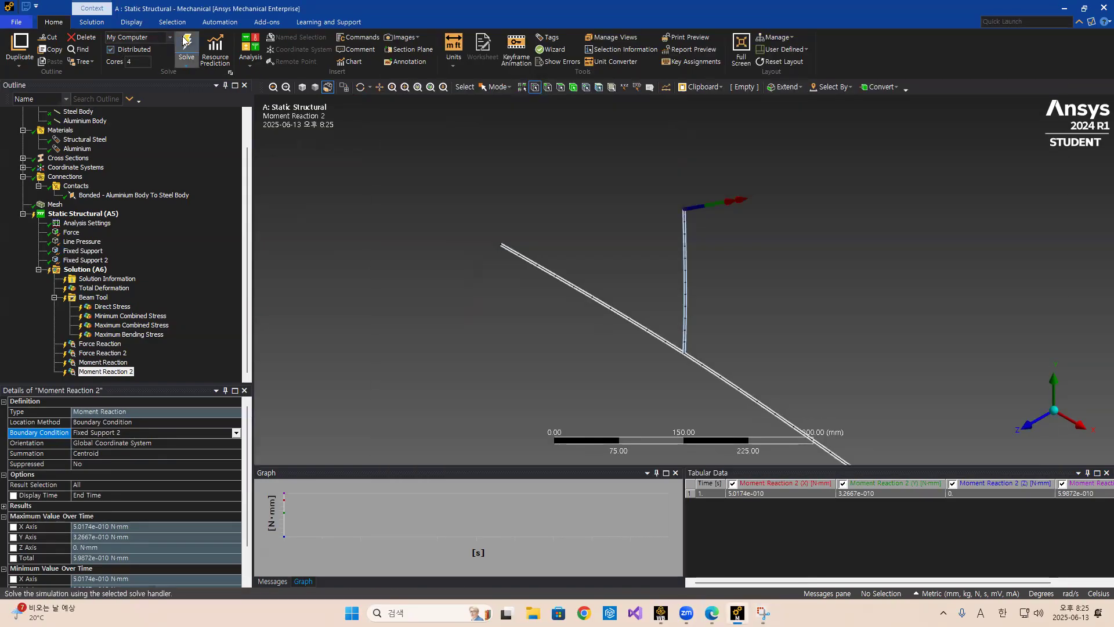
click(185, 41)
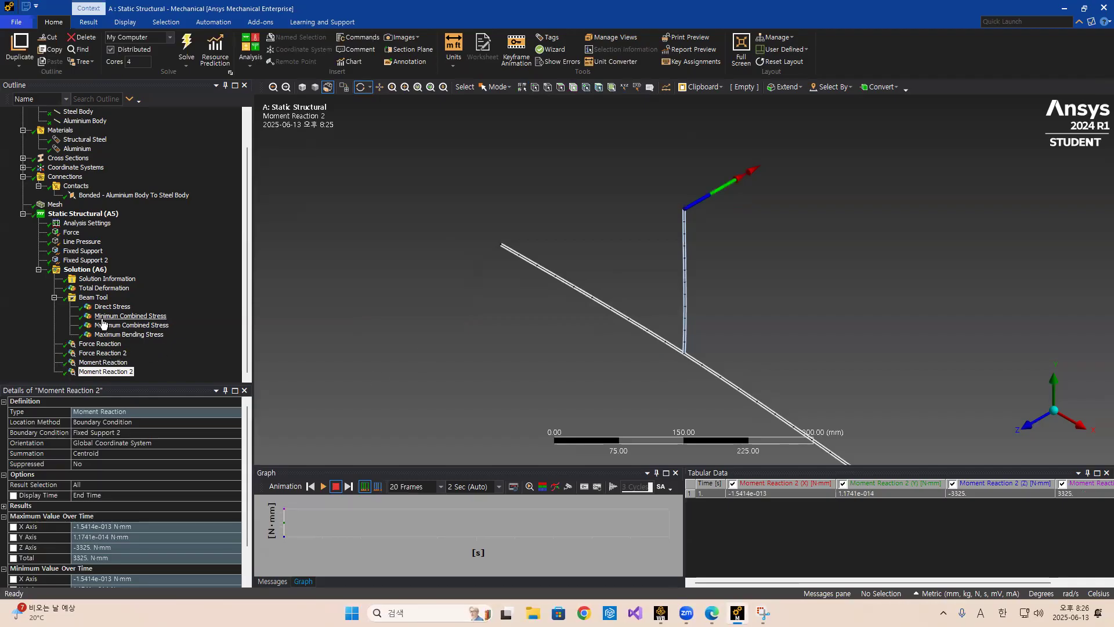
Review the Maximum Bending Stress and Direct Stress results of the fixed-support solution.
click(112, 337)
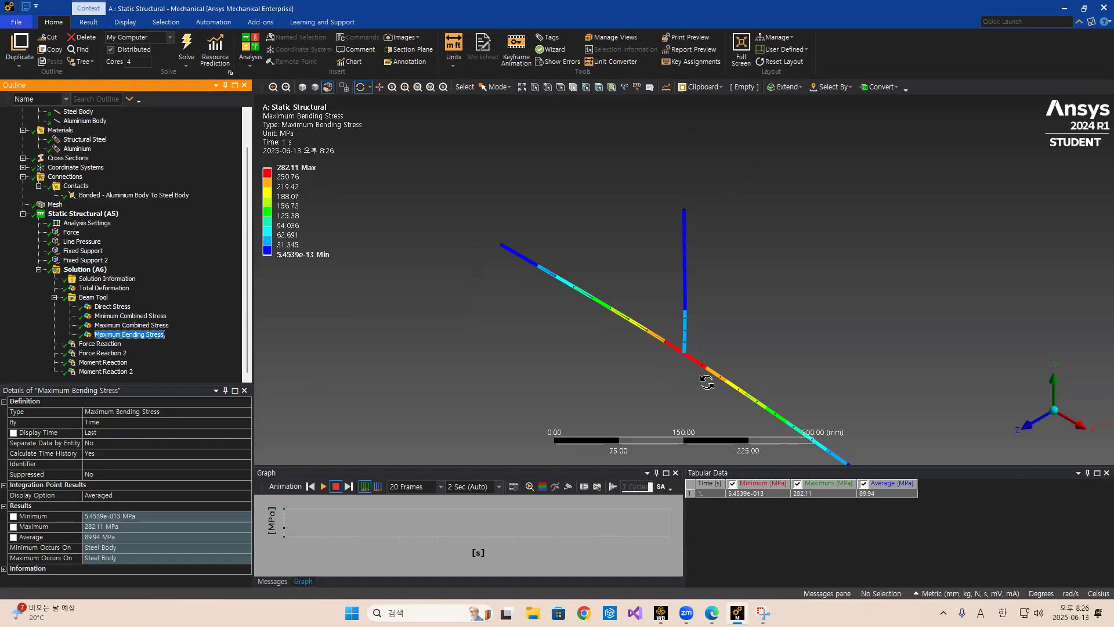
scroll(705, 380, up, 2)
drag(705, 382, 781, 353)
scroll(658, 355, down, 3)
drag(660, 356, 694, 354)
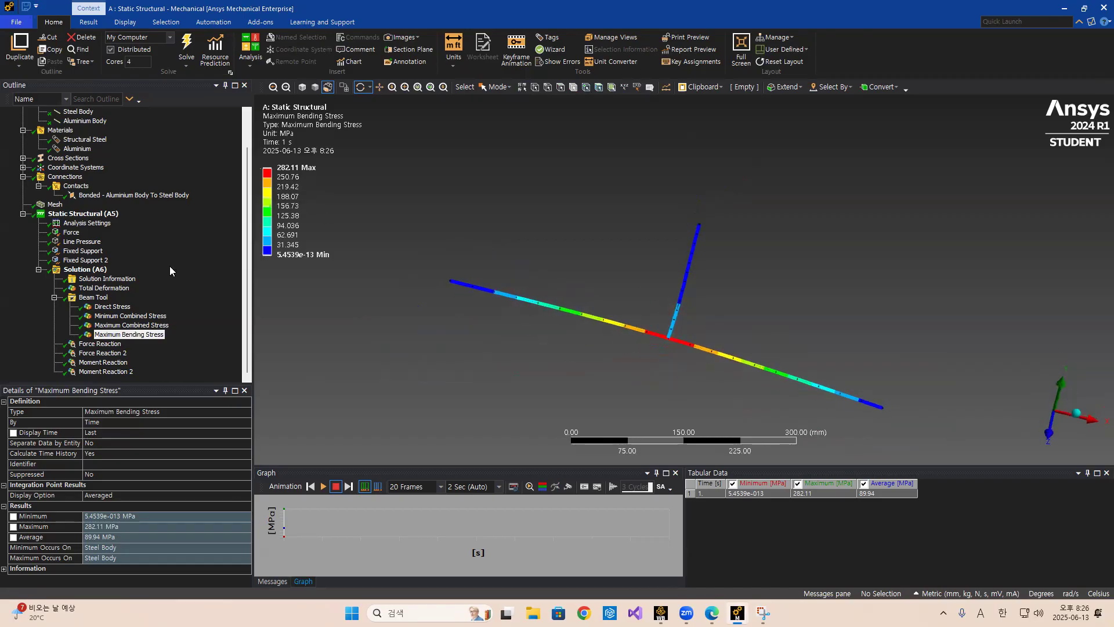
click(114, 307)
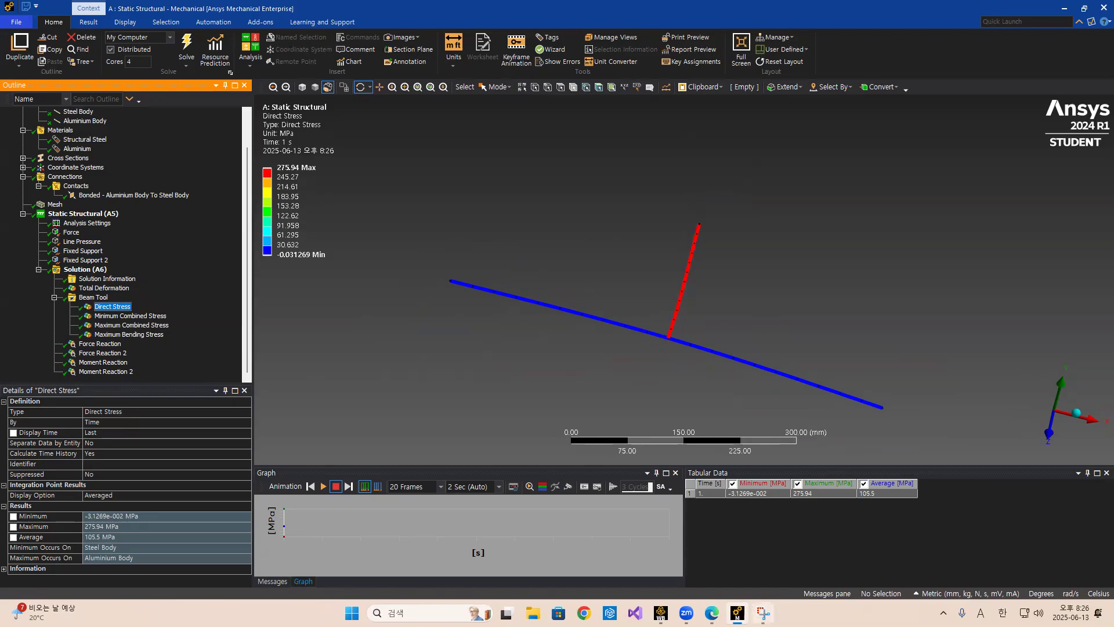
Compare the results with the theoretical answers on the Case 1: Pinned Support slide.
click(762, 613)
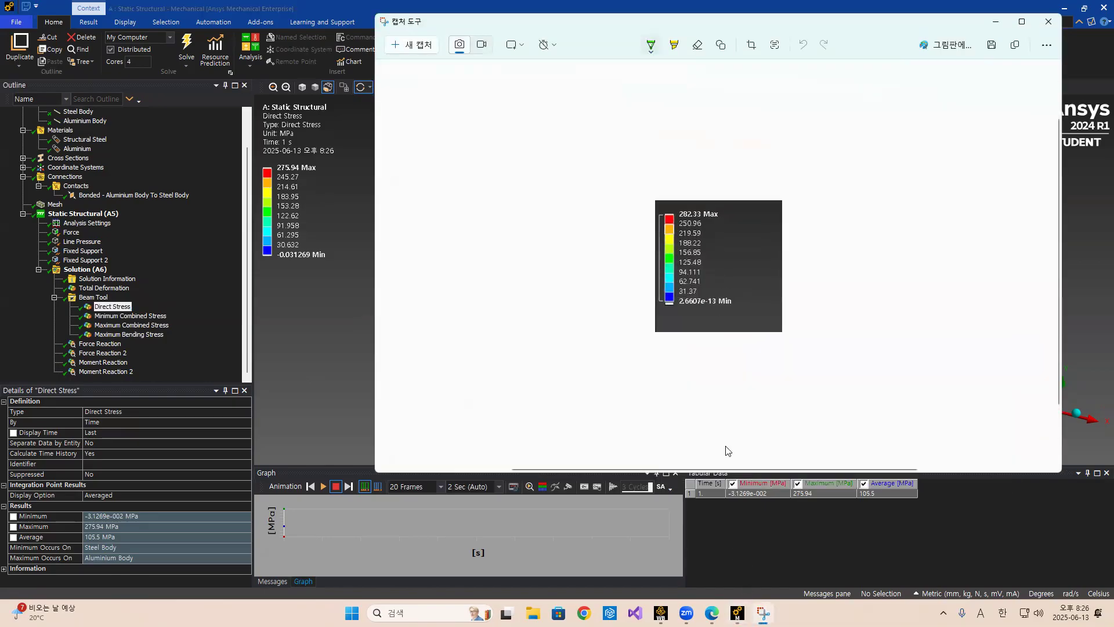
mouse_move(712, 613)
click(712, 577)
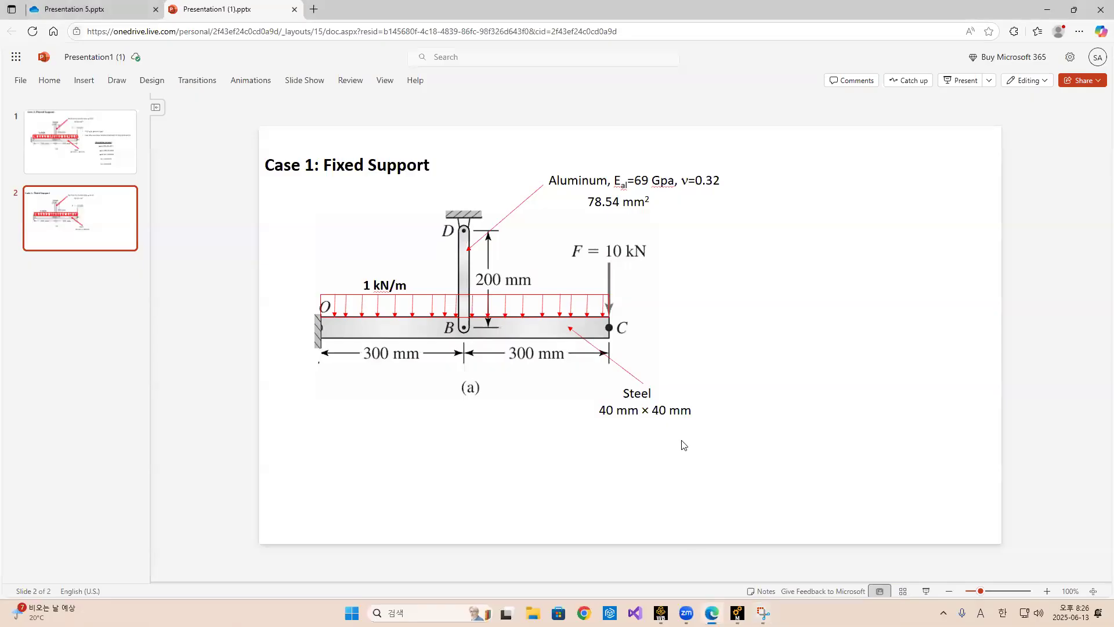
click(81, 142)
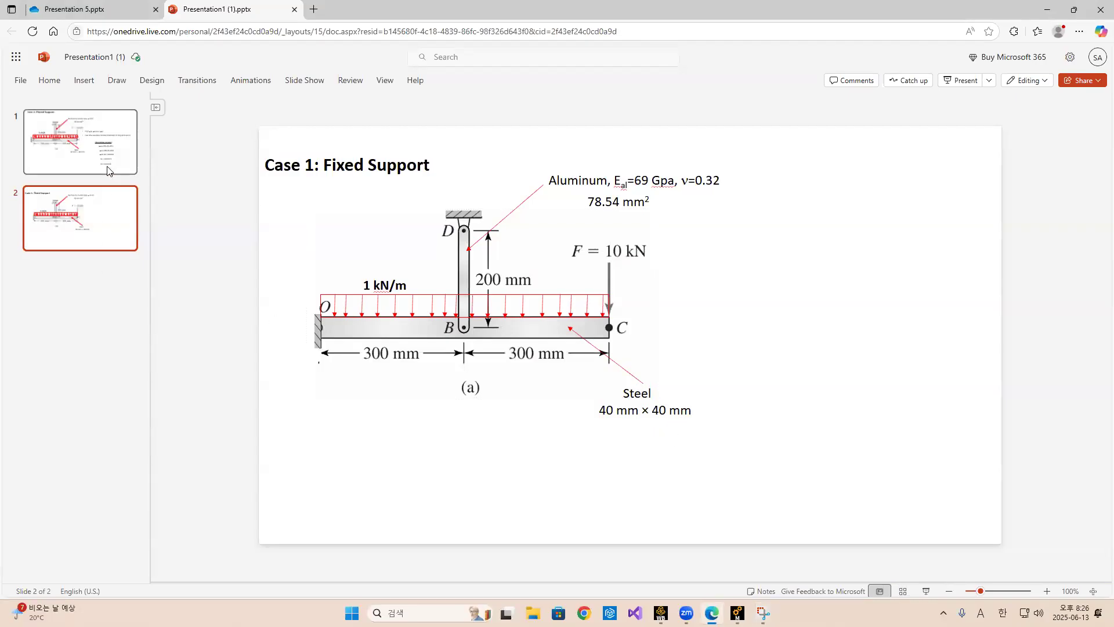
drag(787, 417, 836, 419)
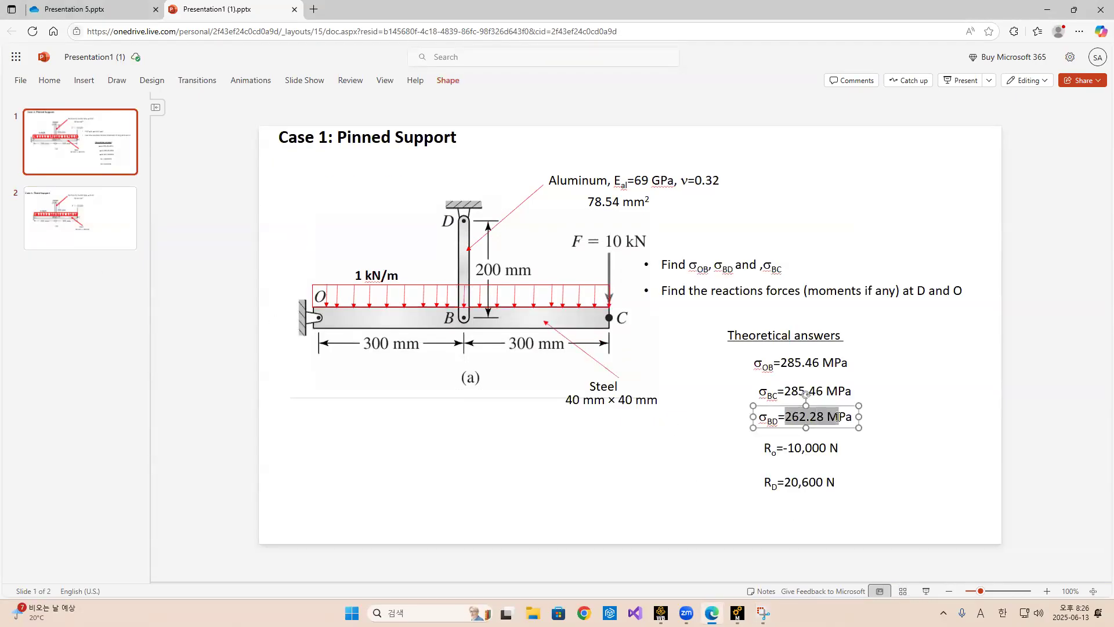
click(763, 613)
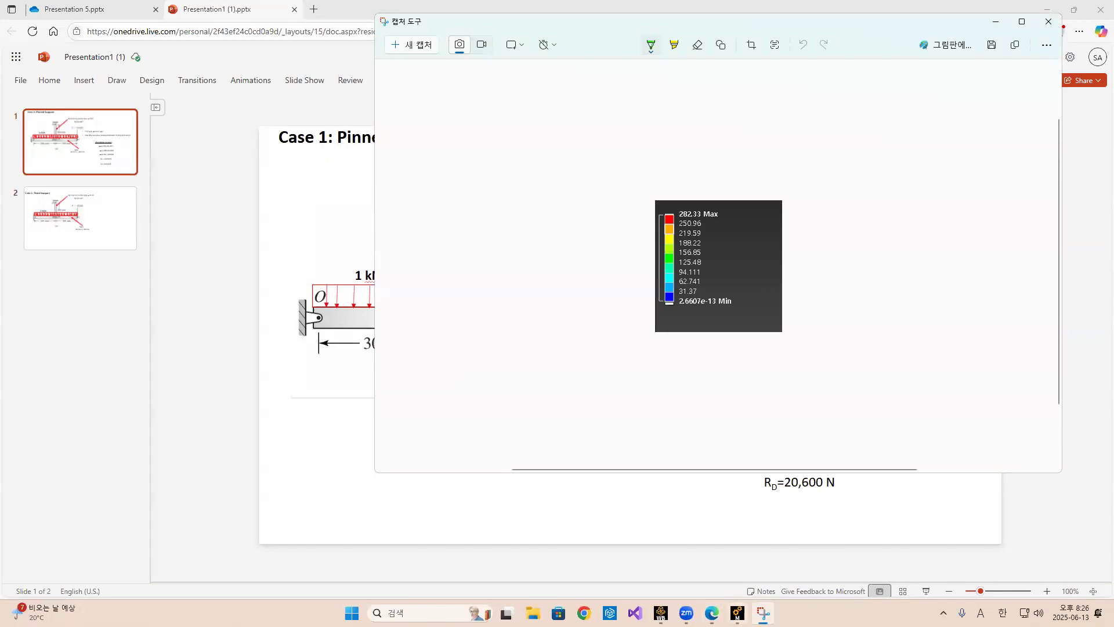
click(737, 613)
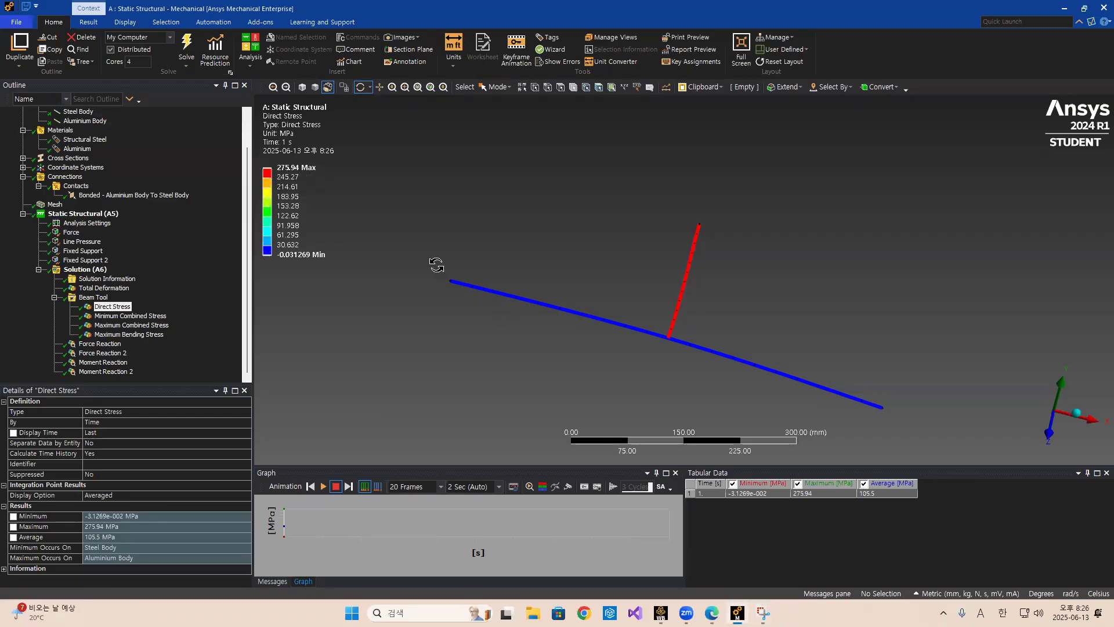
Review the Maximum Bending Stress, Force Reaction and Force Reaction 2 results.
click(115, 334)
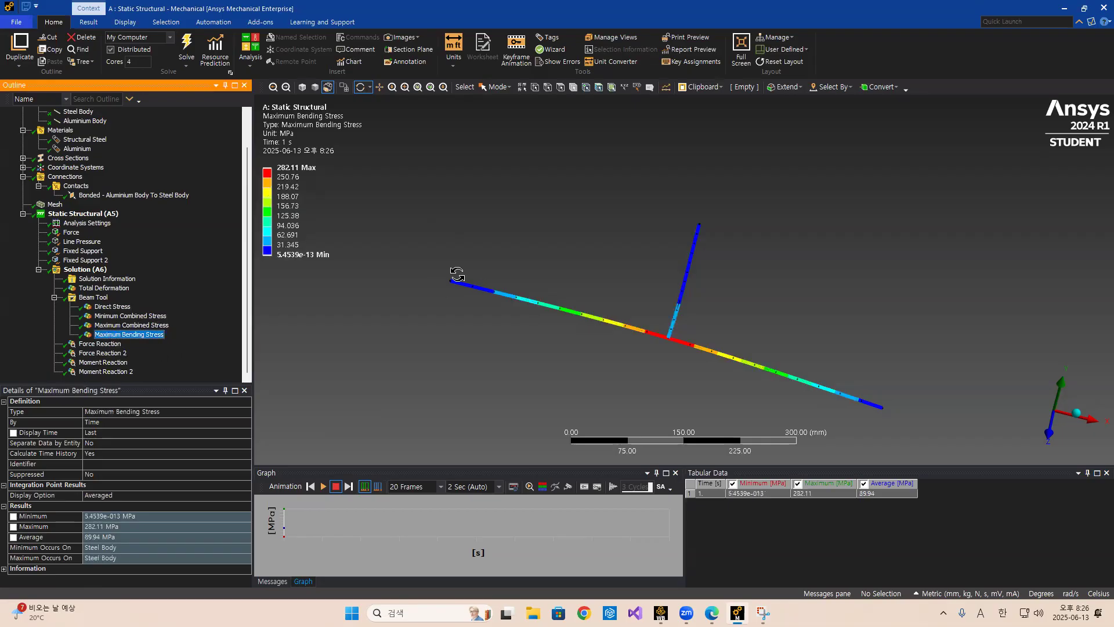
click(97, 344)
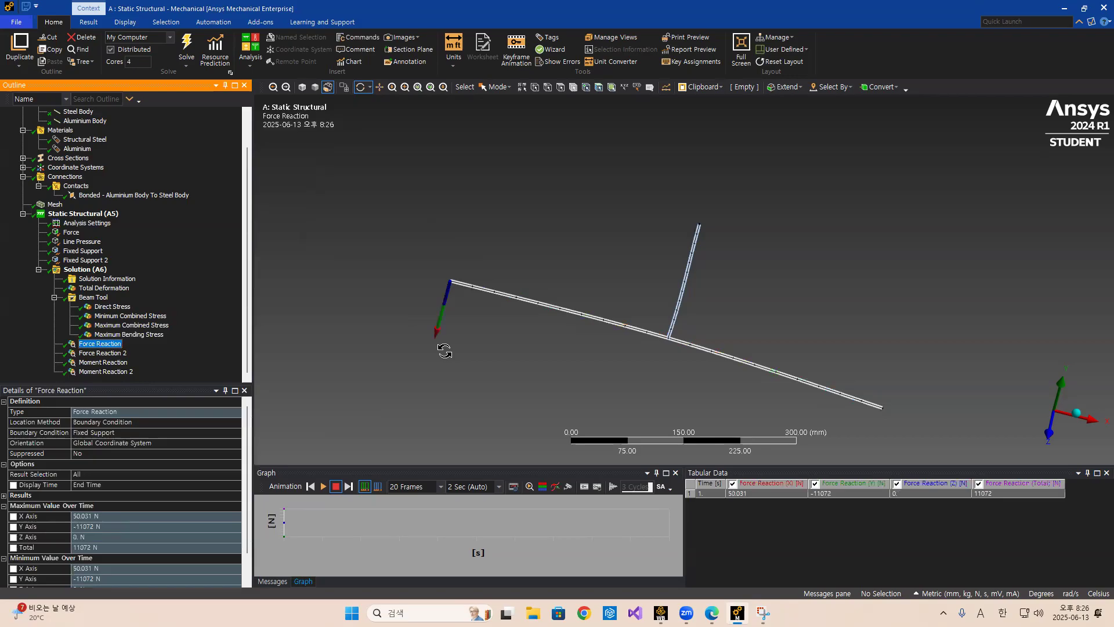
scroll(95, 534, down, 1)
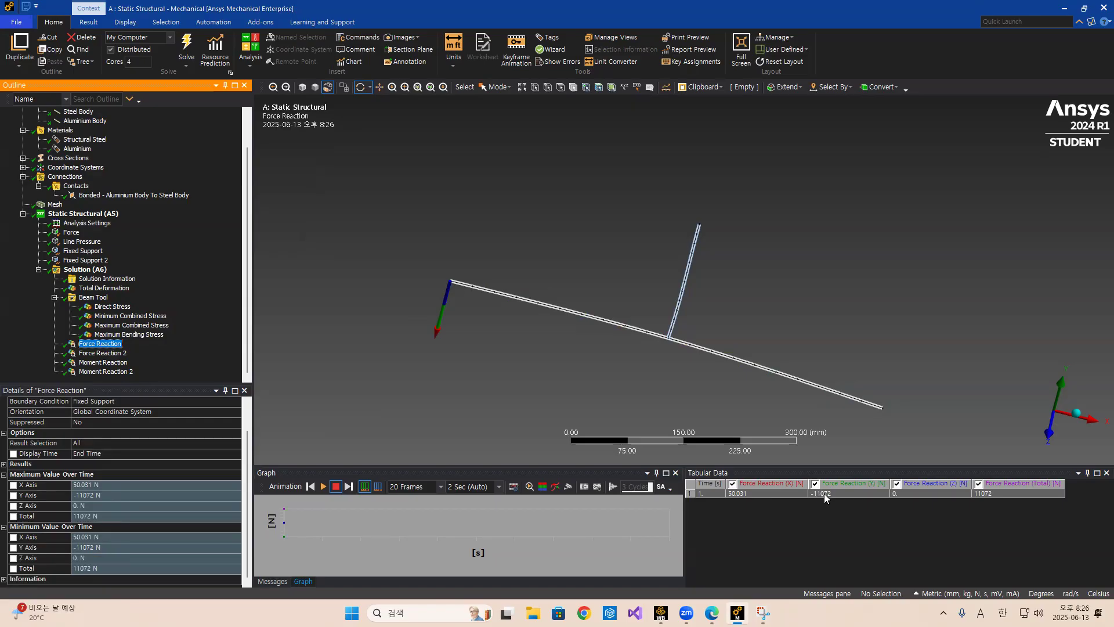
click(103, 354)
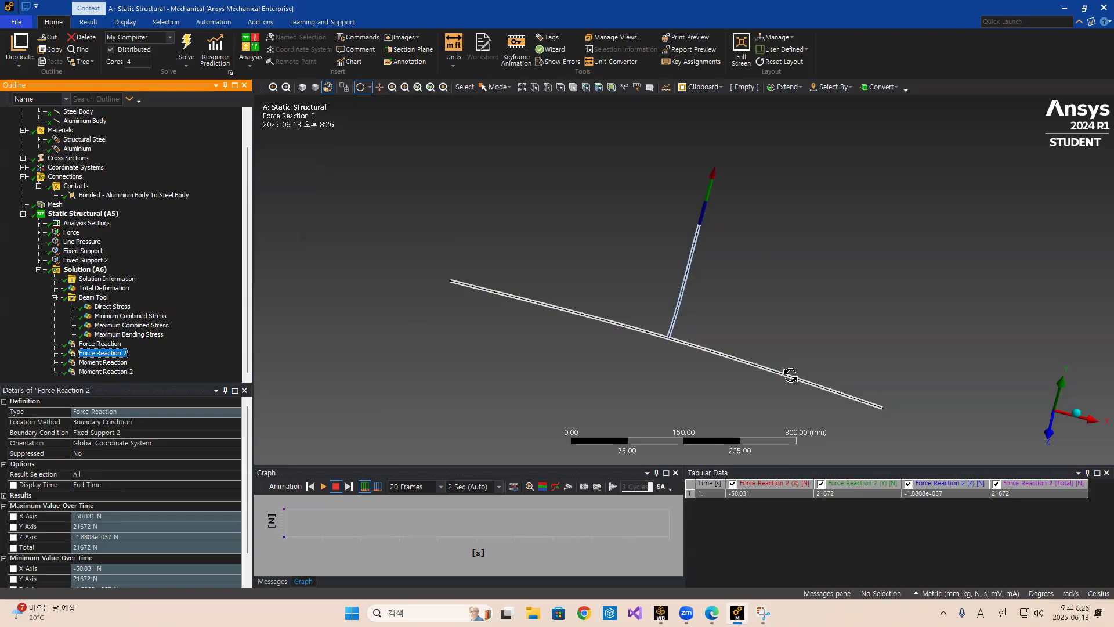
Review the Moment Reaction and Moment Reaction 2 results of the fixed-support solution.
click(121, 364)
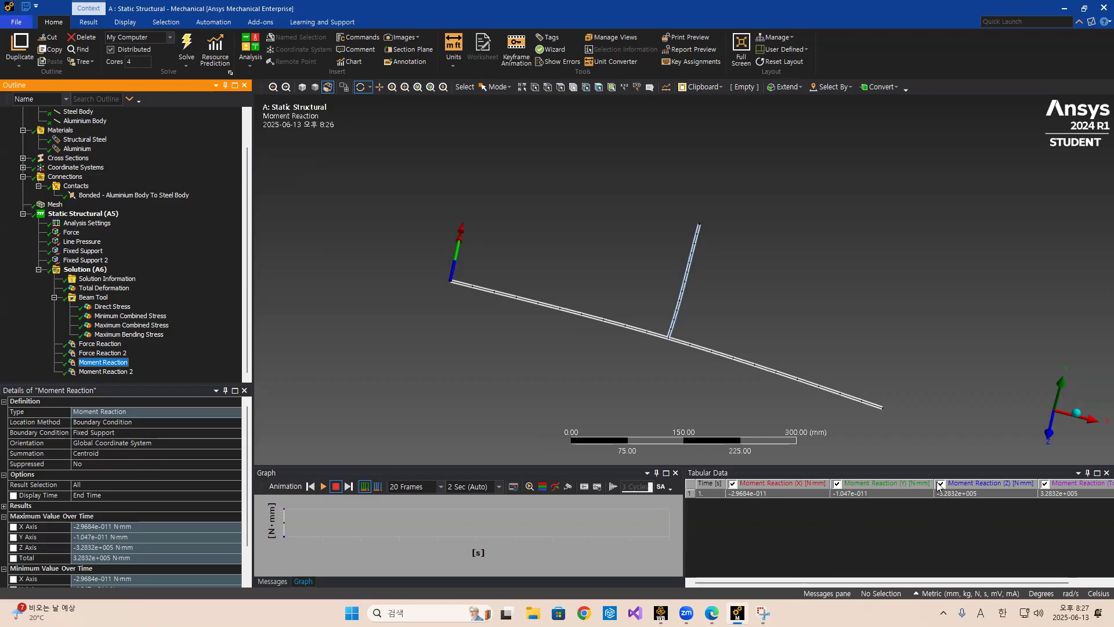
click(116, 372)
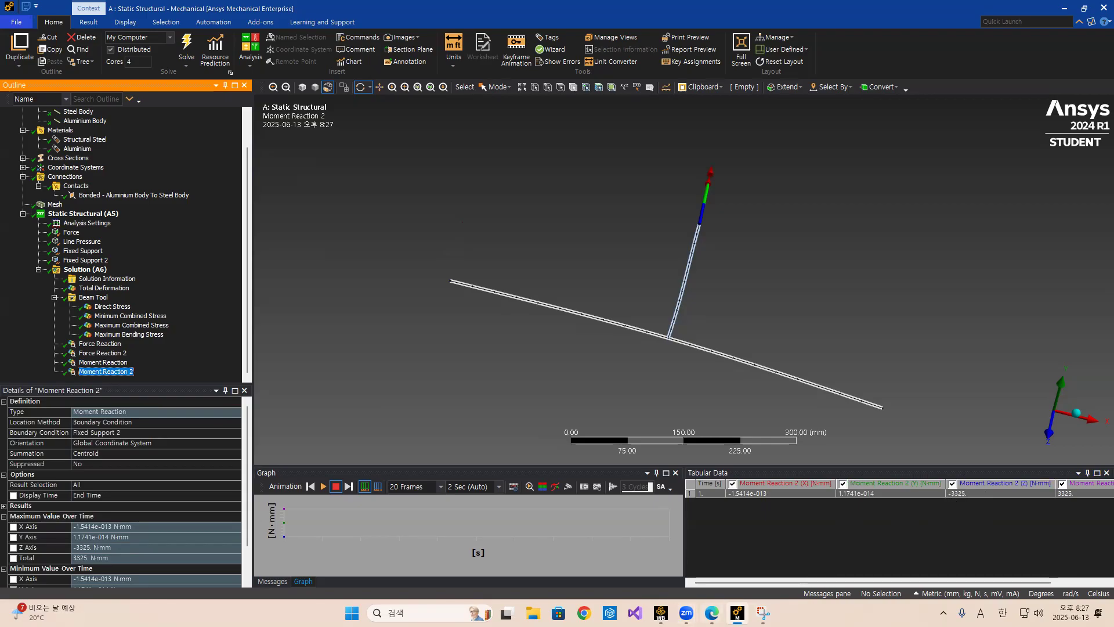
Inspect the Fixed Support 2 and Fixed Support boundary conditions to see where each is applied.
click(87, 260)
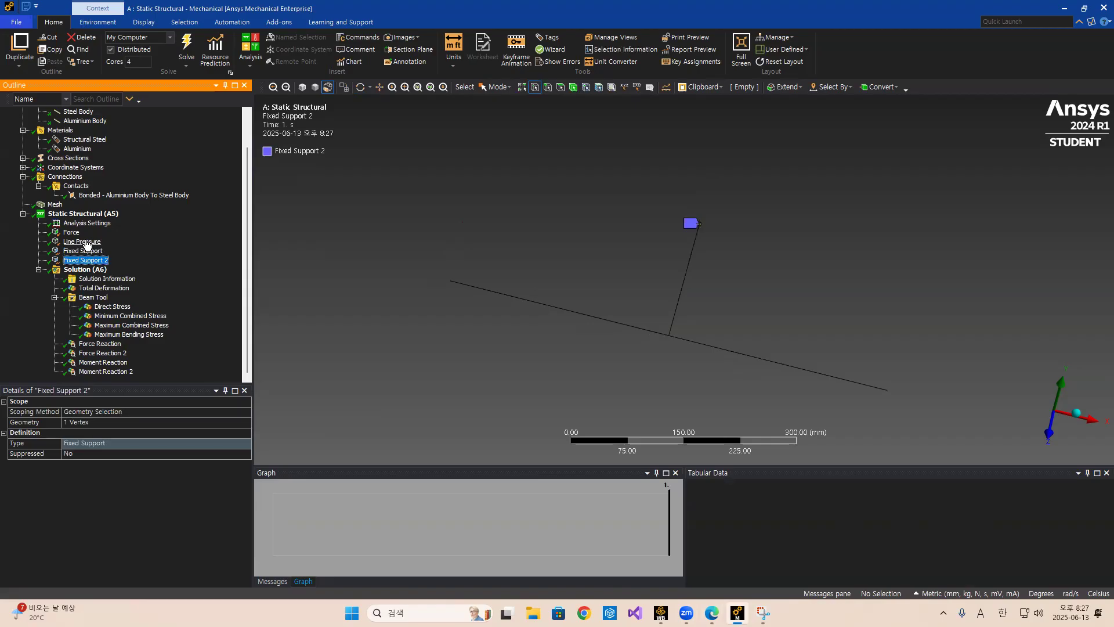
click(87, 242)
click(83, 251)
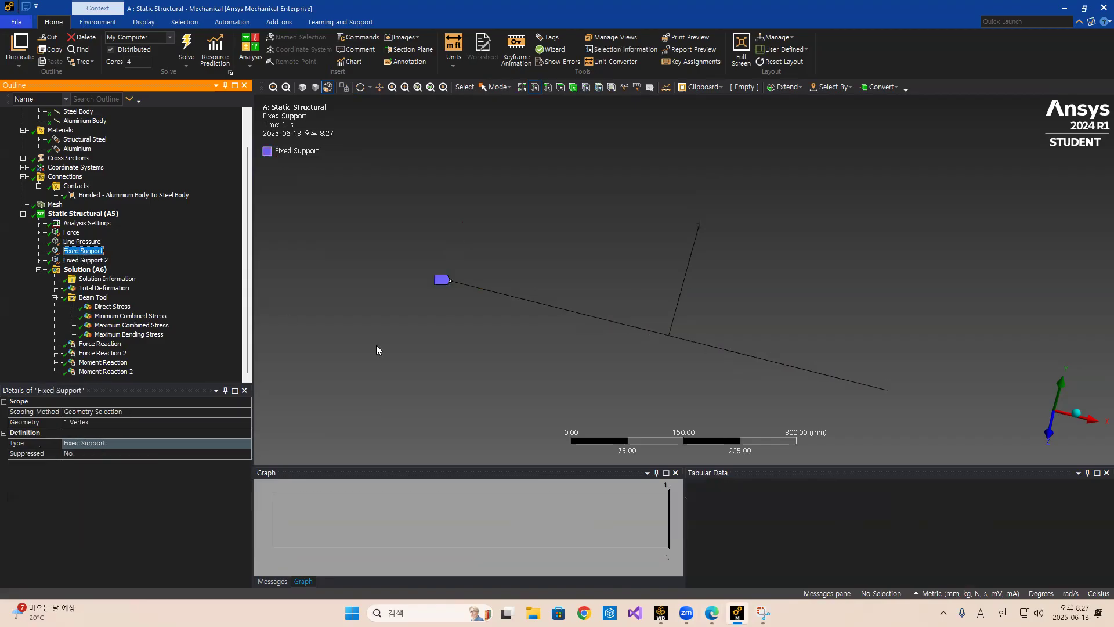
Switch to the PowerPoint presentation and select the beam diagram on the Case 1: Pinned Support slide.
key(alt+Tab)
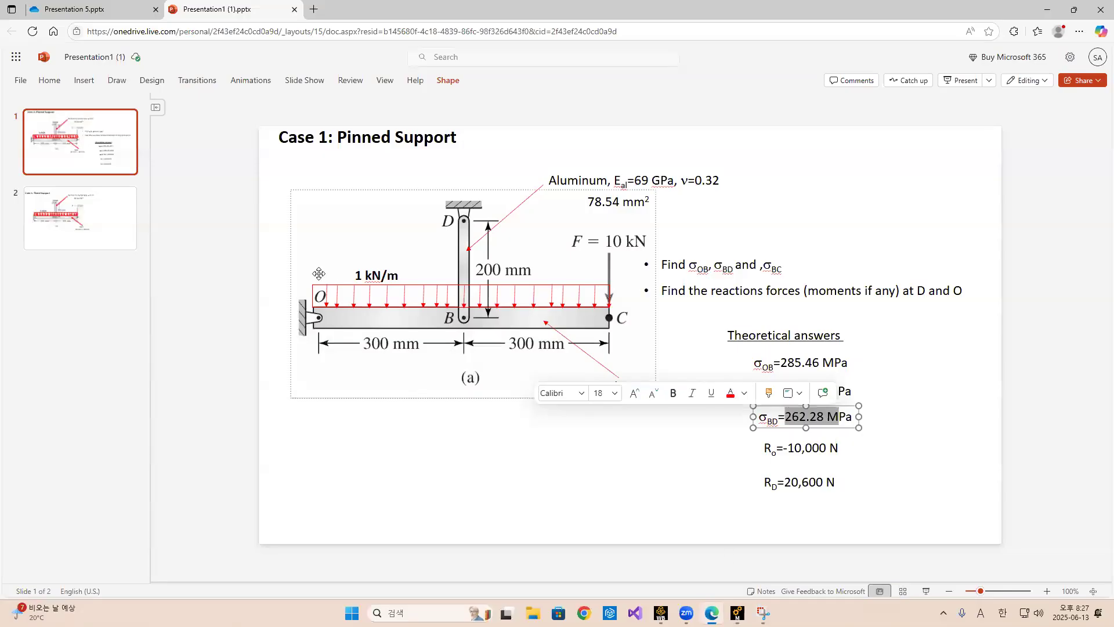
click(334, 326)
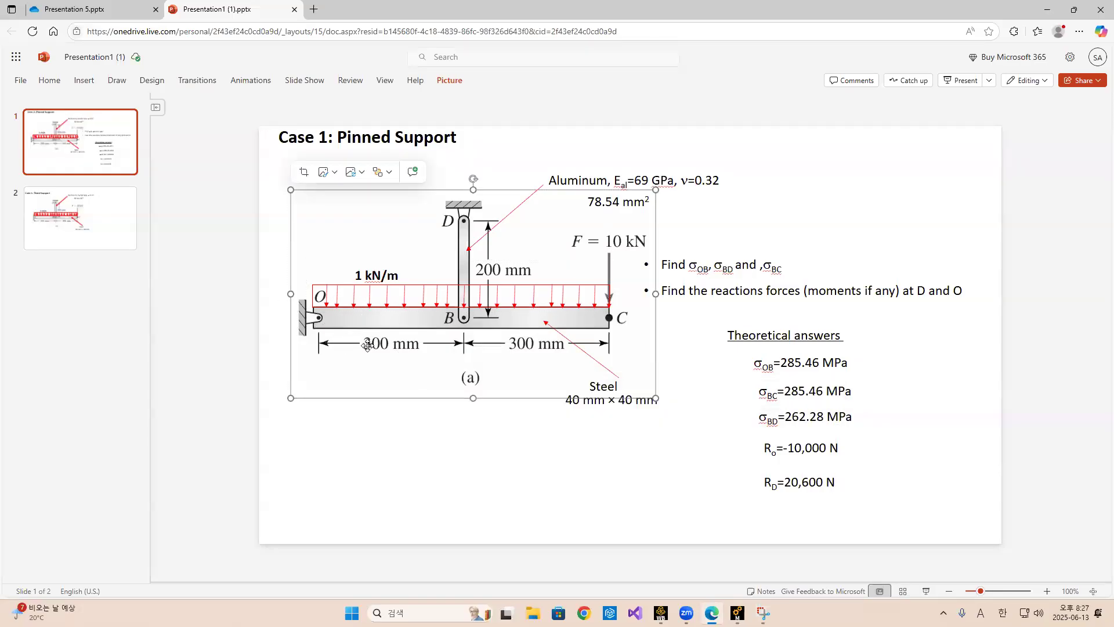